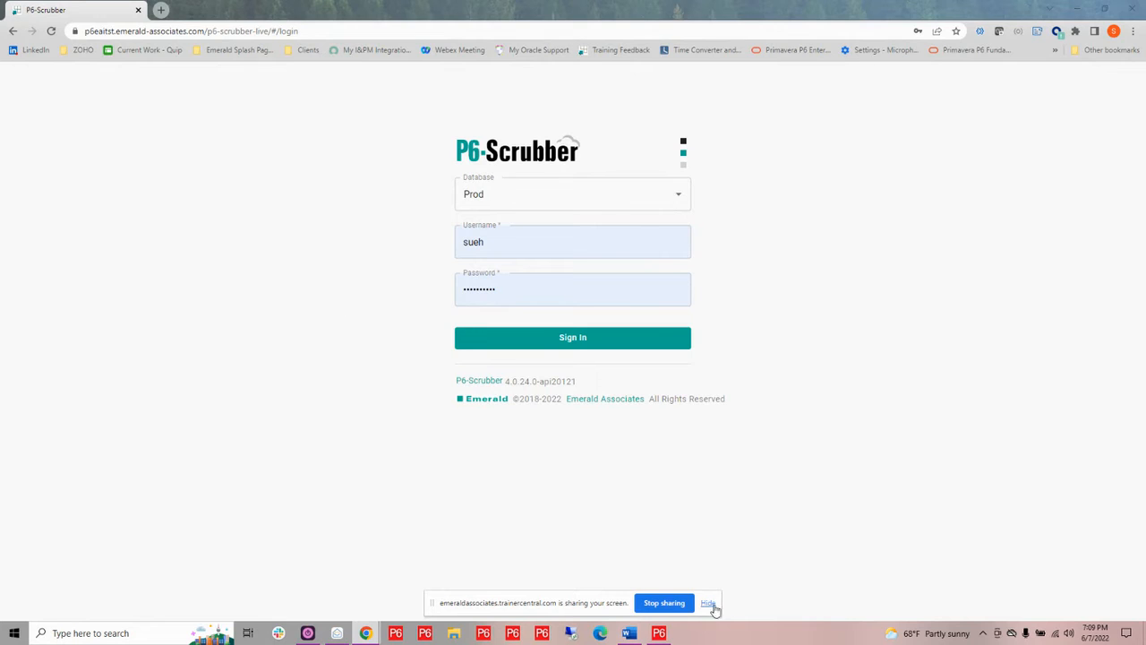
Sign in to P6-Scrubber with the Prod database
{"action": "left_click", "coordinate": [709, 602]}
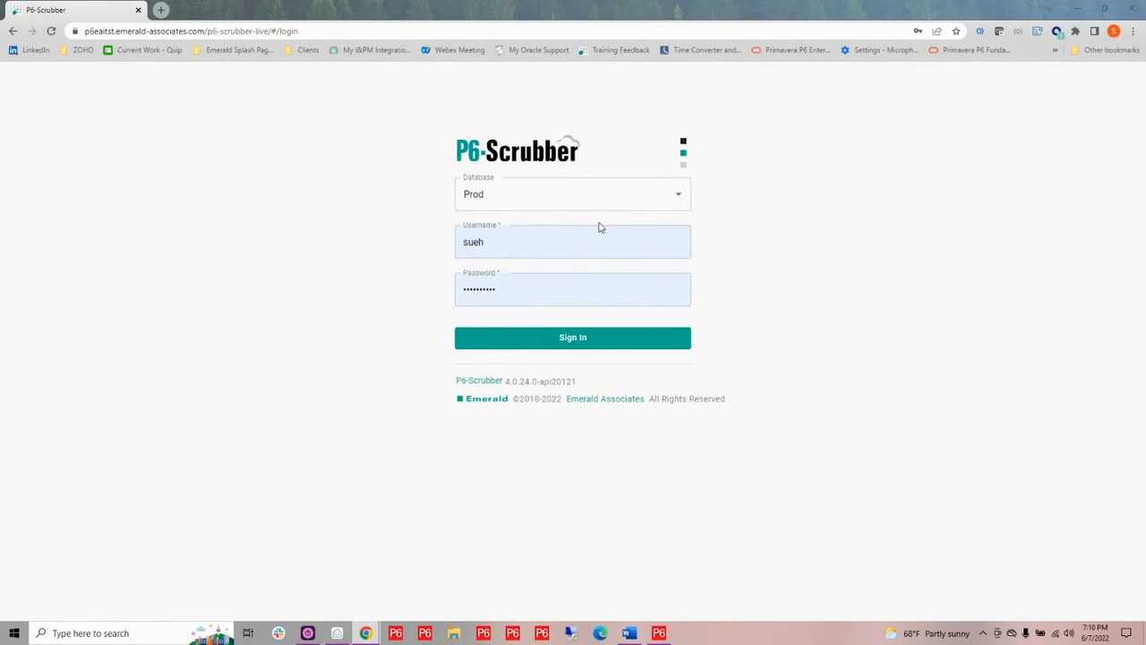
{"action": "left_click", "coordinate": [609, 344]}
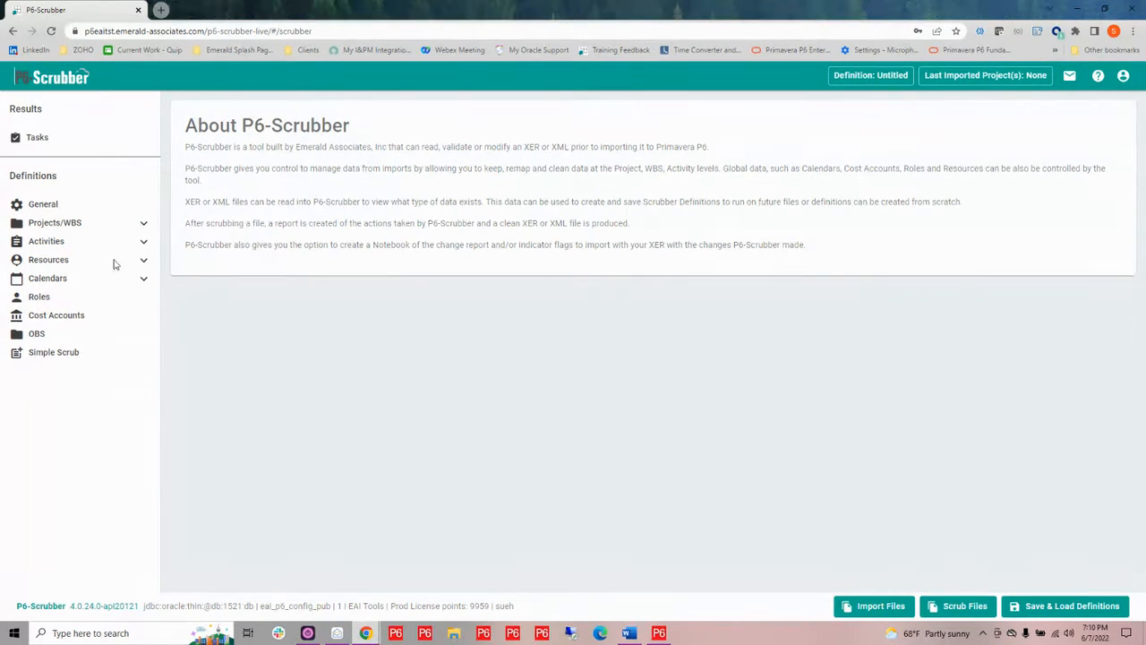
Expand the Projects/WBS, Activities, Resources and Calendars definition groups
{"action": "left_click", "coordinate": [144, 227]}
{"action": "left_click", "coordinate": [143, 299]}
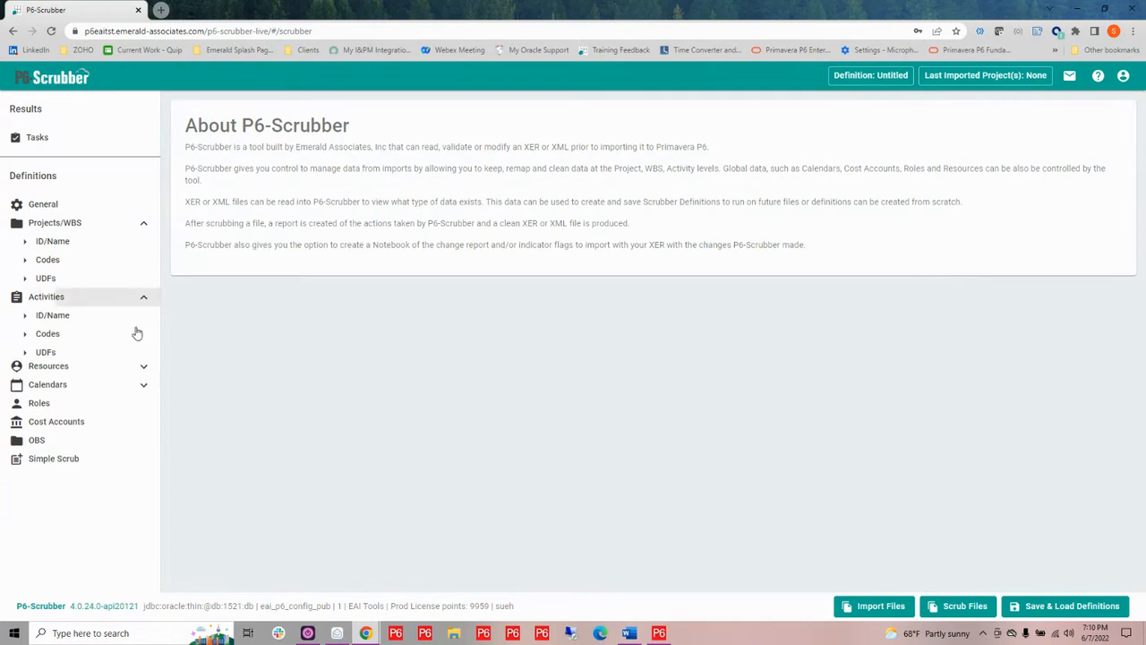
{"action": "left_click", "coordinate": [142, 375]}
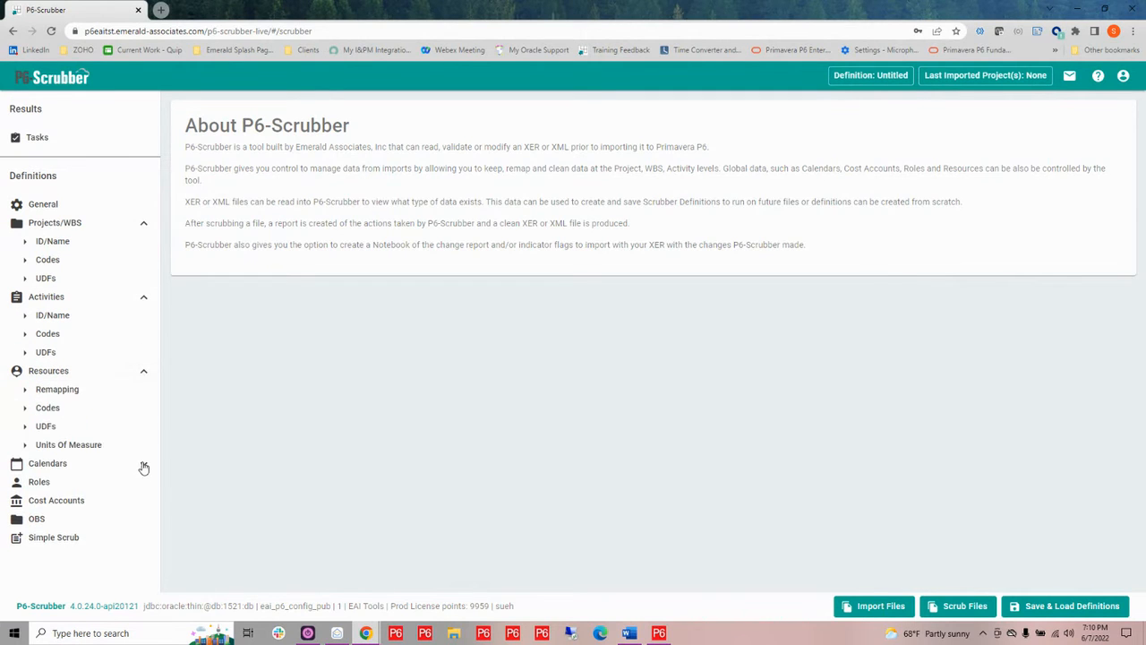
{"action": "left_click", "coordinate": [142, 464]}
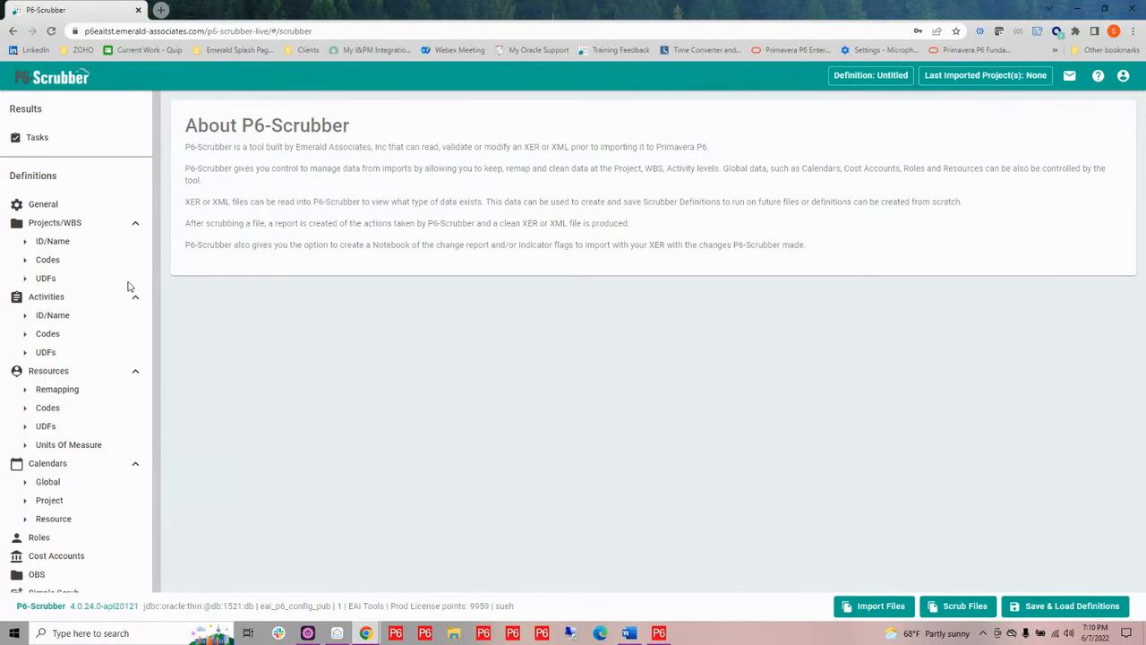
Open the Activities Codes definition and enable activity code scrubbing
{"action": "left_click", "coordinate": [51, 339]}
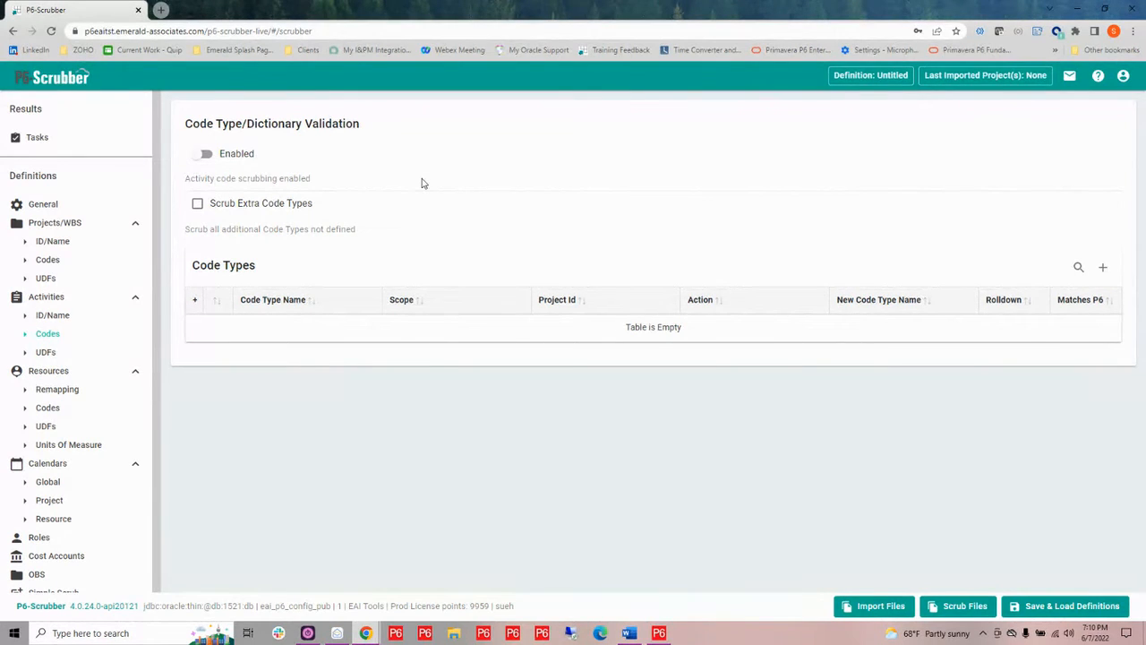
{"action": "left_click", "coordinate": [199, 157]}
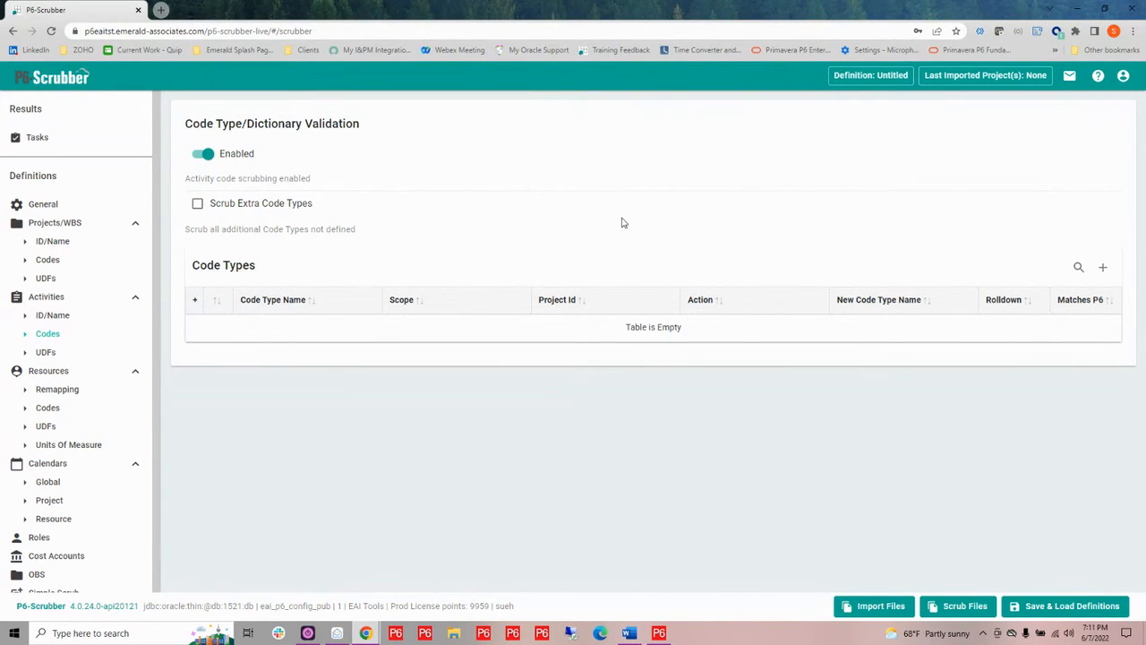
Add a new code type row named Vendor
{"action": "left_click", "coordinate": [1103, 270]}
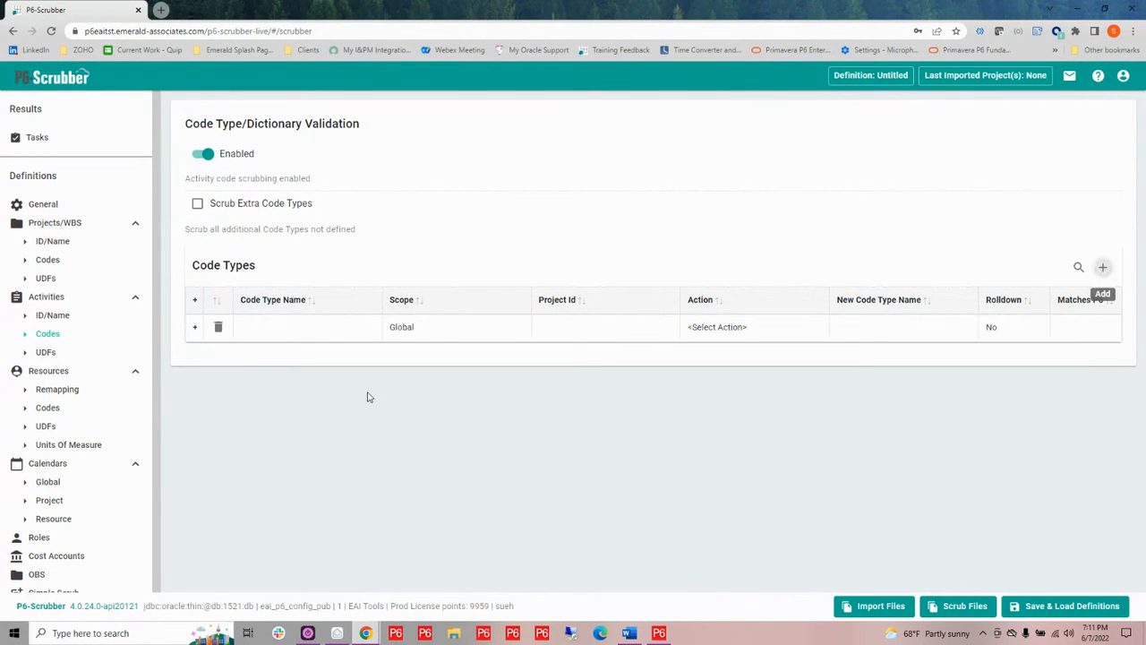
{"action": "left_click", "coordinate": [314, 335]}
{"action": "type", "text": "Vendor"}
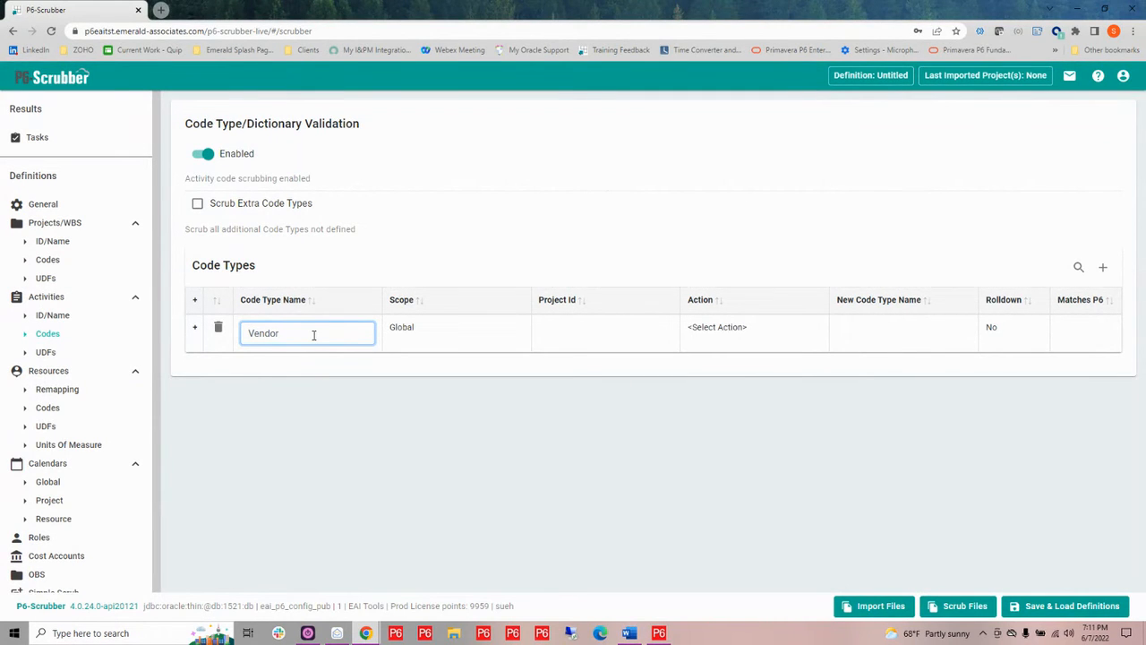
{"action": "key", "text": "Return"}
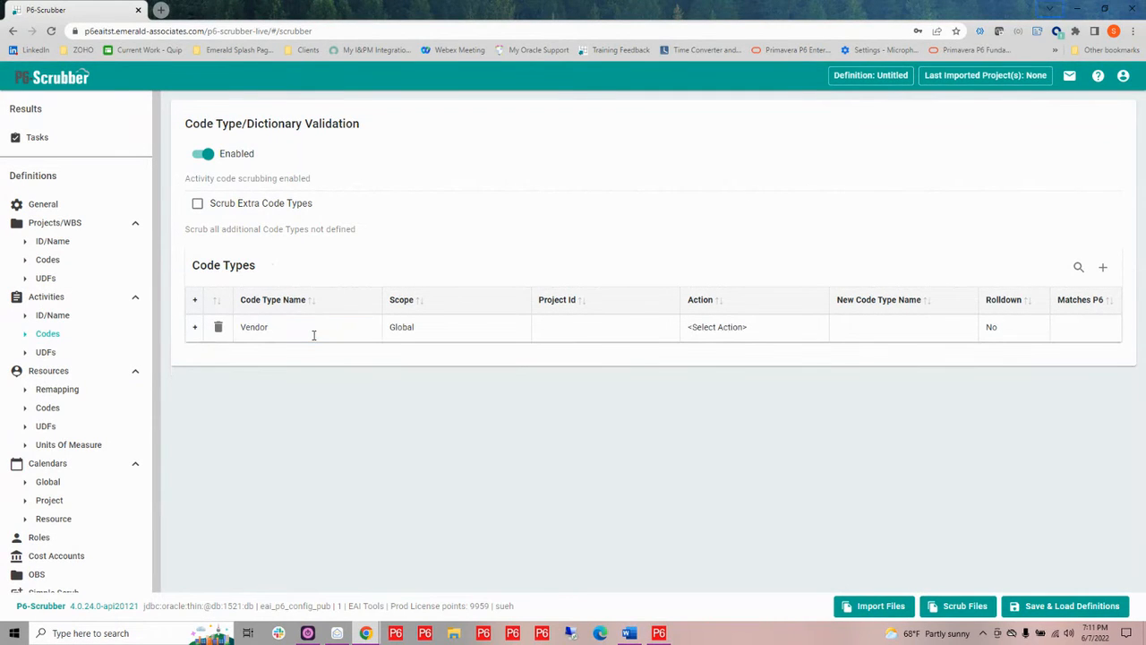
Keep the Vendor row's scope as Global and set its action to Keep
{"action": "left_click", "coordinate": [461, 337]}
{"action": "left_click", "coordinate": [518, 336]}
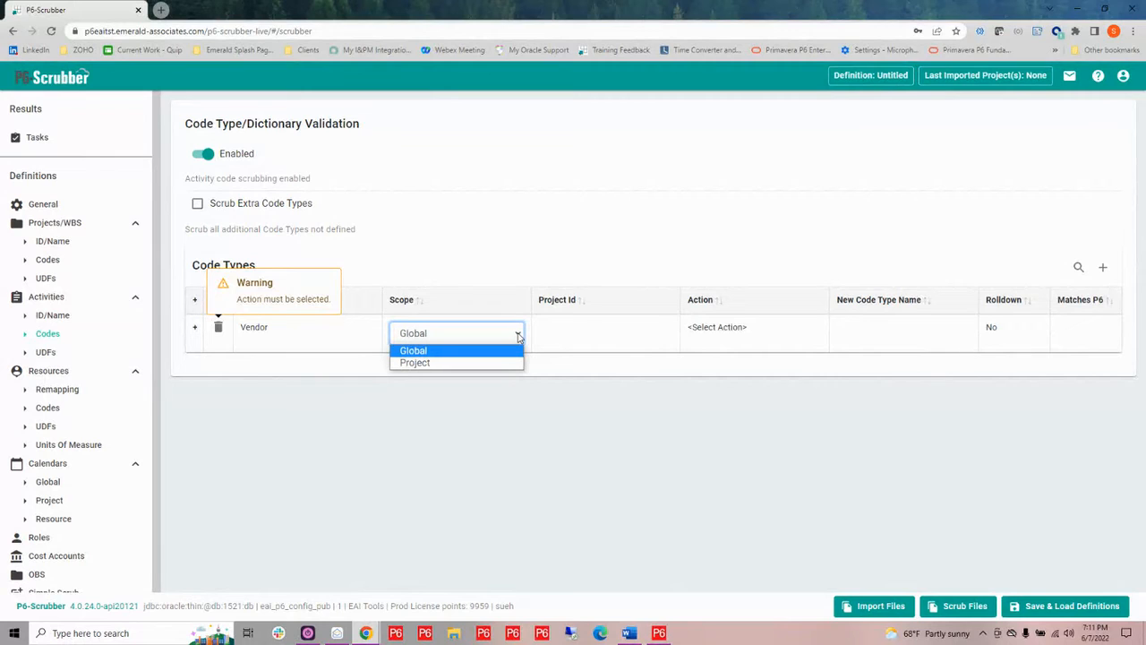
{"action": "left_click", "coordinate": [518, 335]}
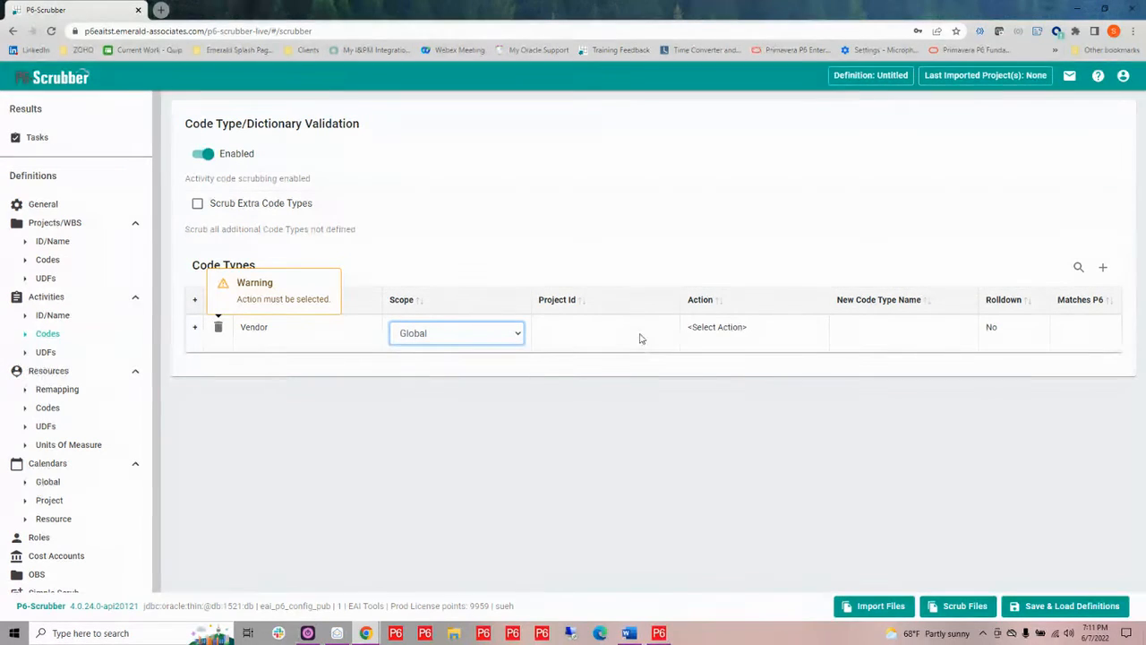
{"action": "left_click", "coordinate": [739, 328]}
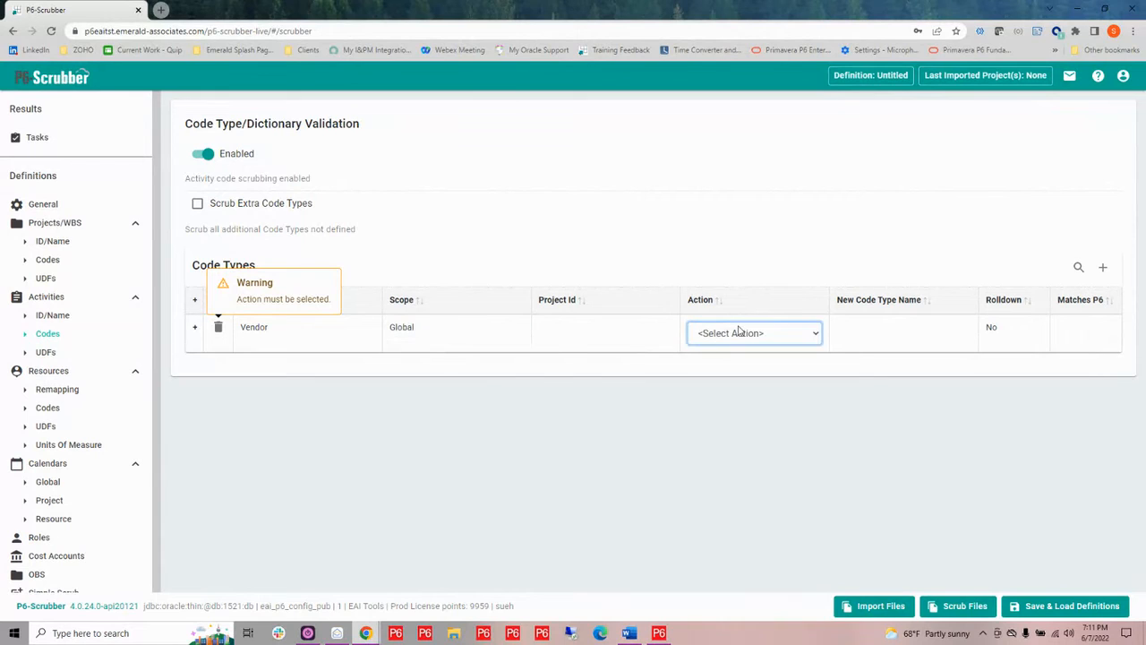
{"action": "left_click", "coordinate": [818, 334]}
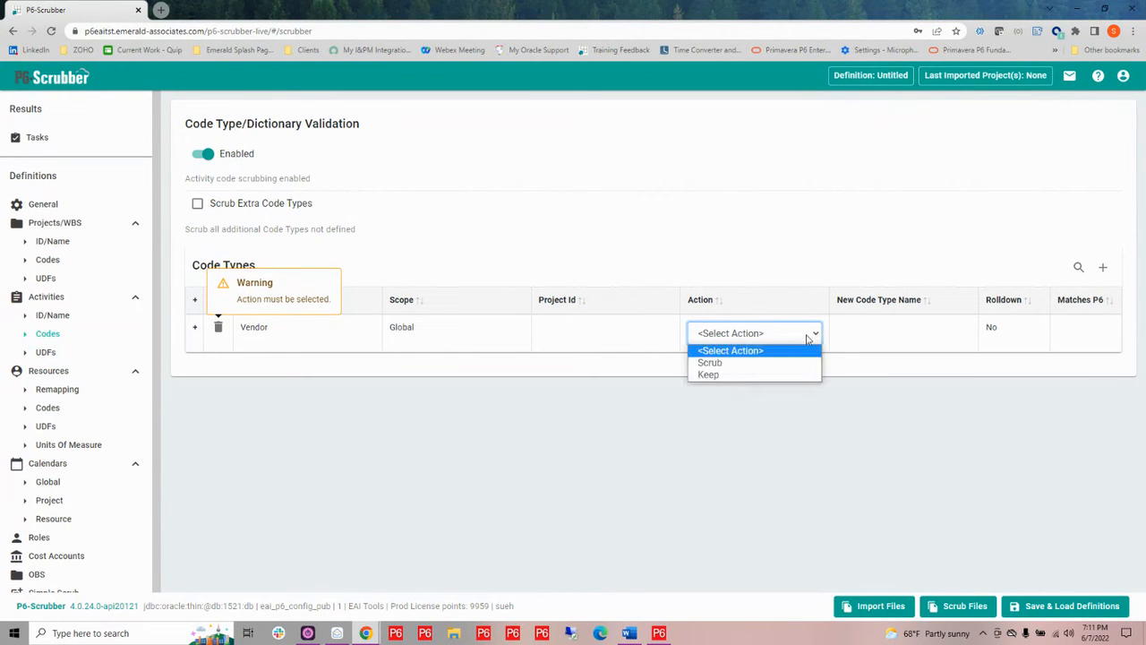
{"action": "left_click", "coordinate": [767, 375]}
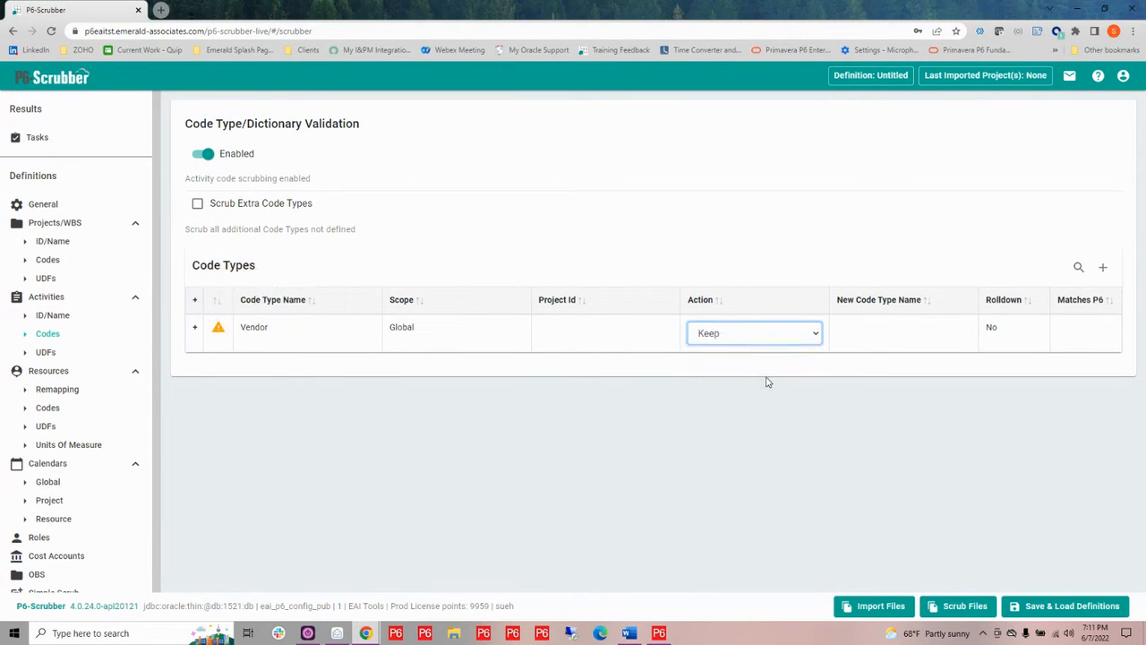
Enter Vendor as the new code type name for the row
{"action": "left_click", "coordinate": [867, 340]}
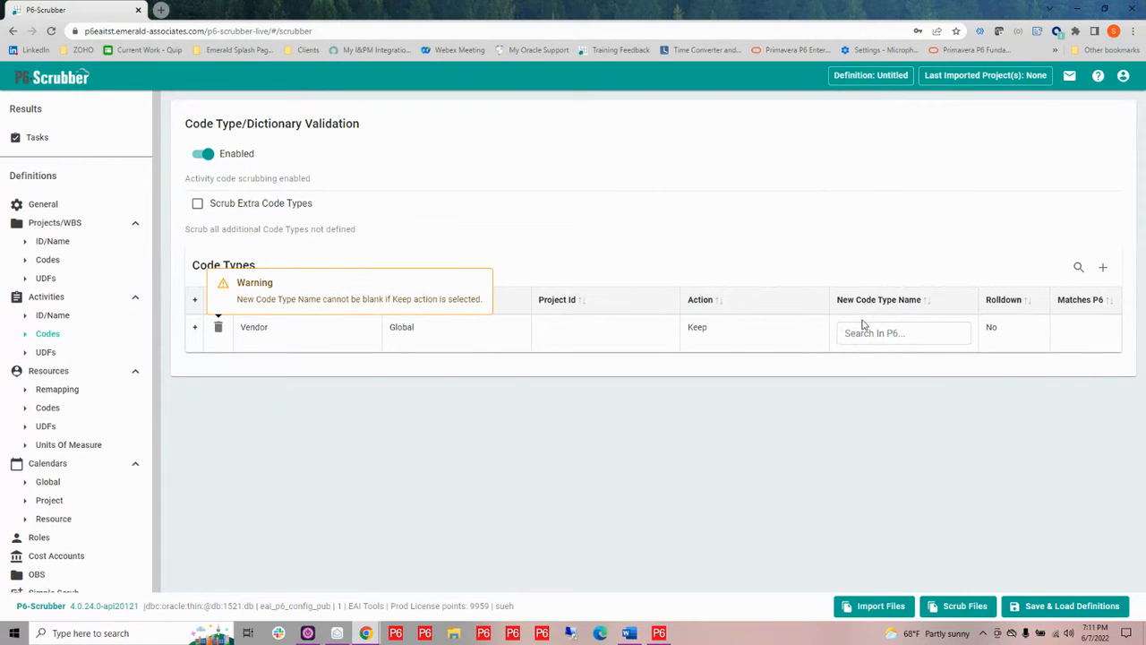
{"action": "left_click", "coordinate": [860, 333]}
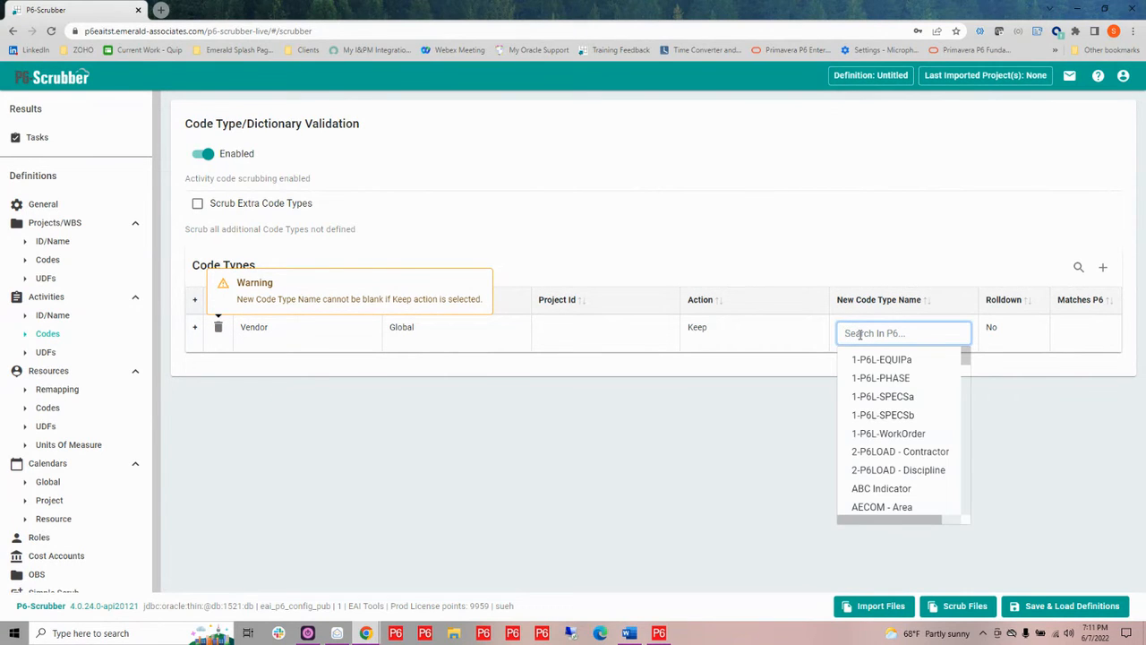
{"action": "type", "text": "Ve"}
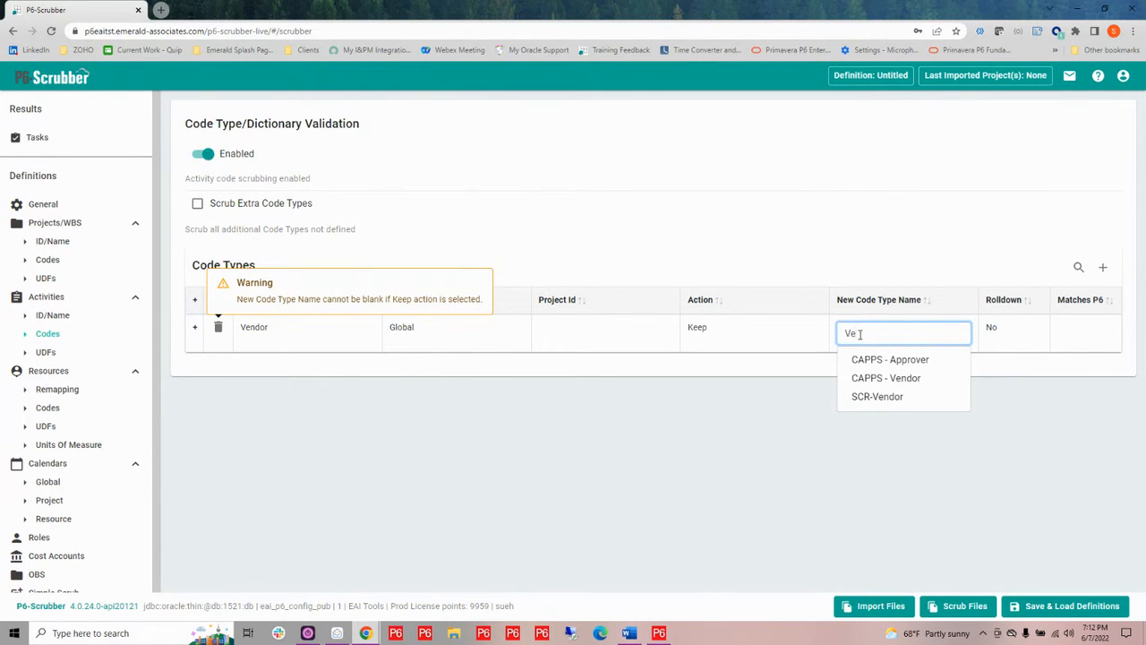
{"action": "type", "text": "ndor"}
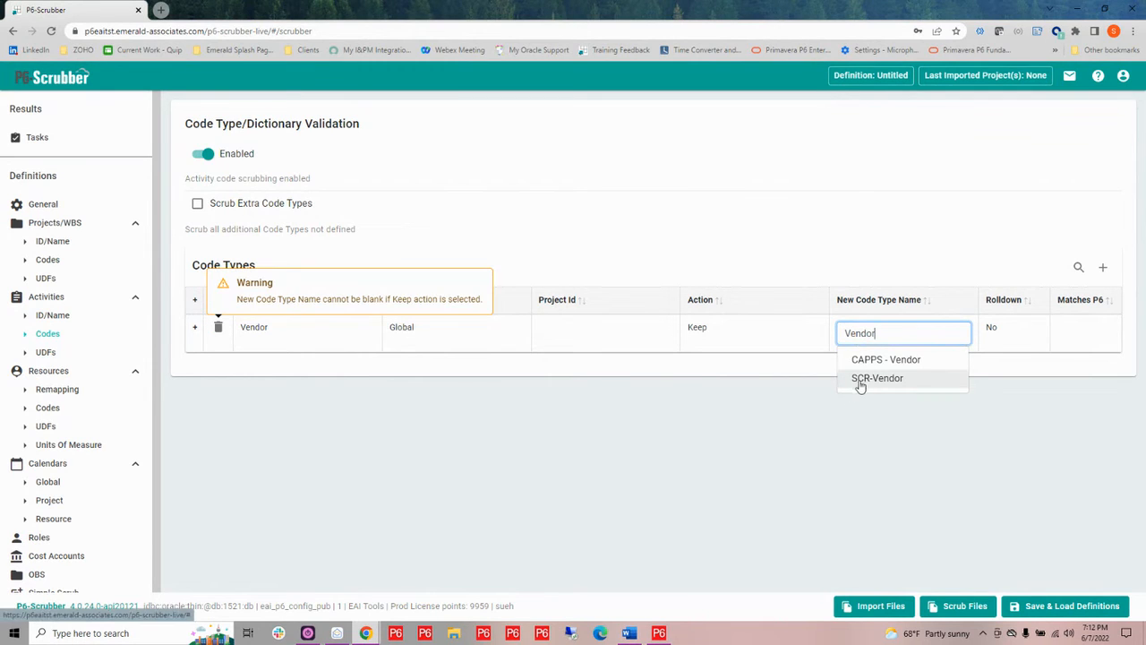
{"action": "left_click", "coordinate": [759, 401]}
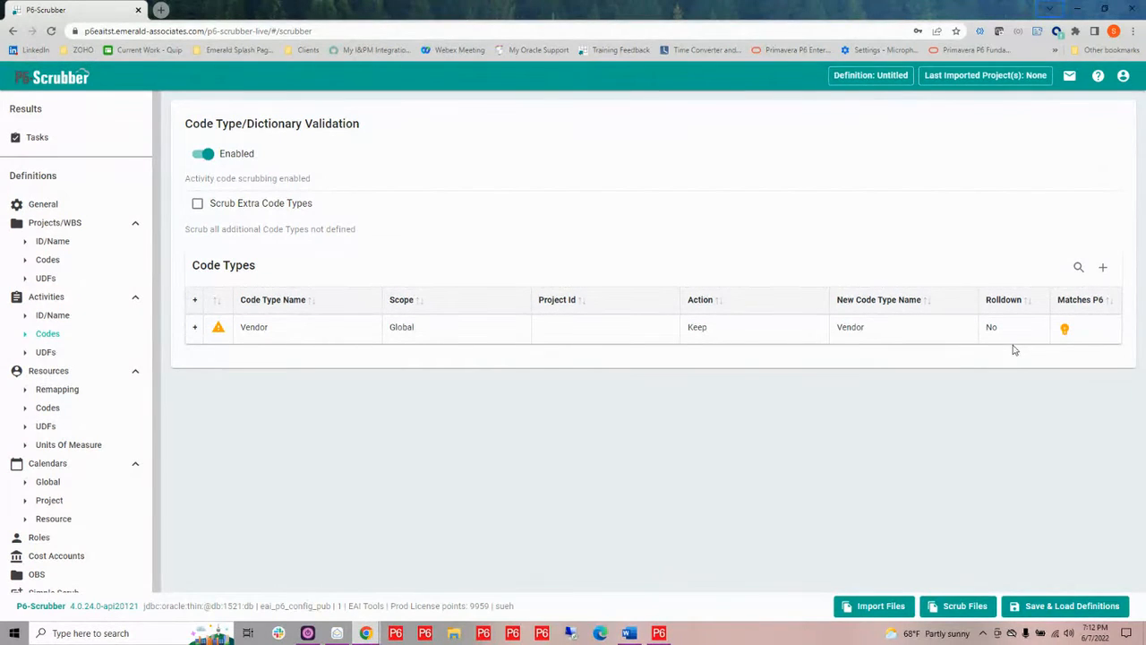
Acknowledge the unmatched Vendor code type in the Matches P6 column to allow remapping
{"action": "mouse_move", "coordinate": [1003, 333]}
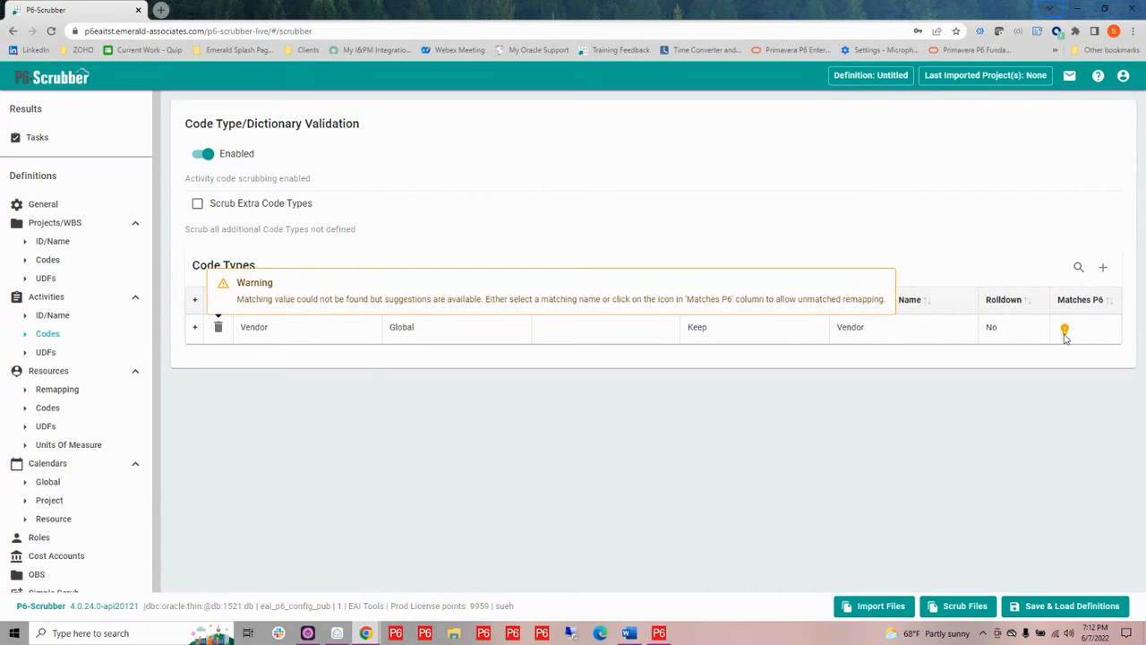
{"action": "left_click", "coordinate": [1066, 331]}
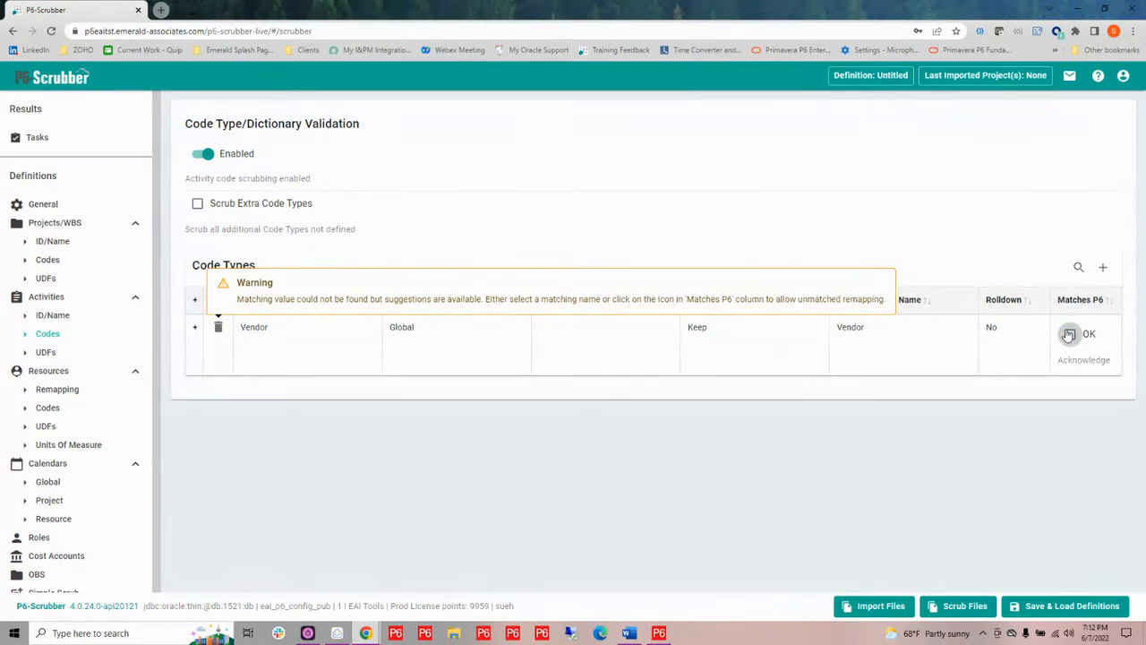
{"action": "left_click", "coordinate": [1071, 335]}
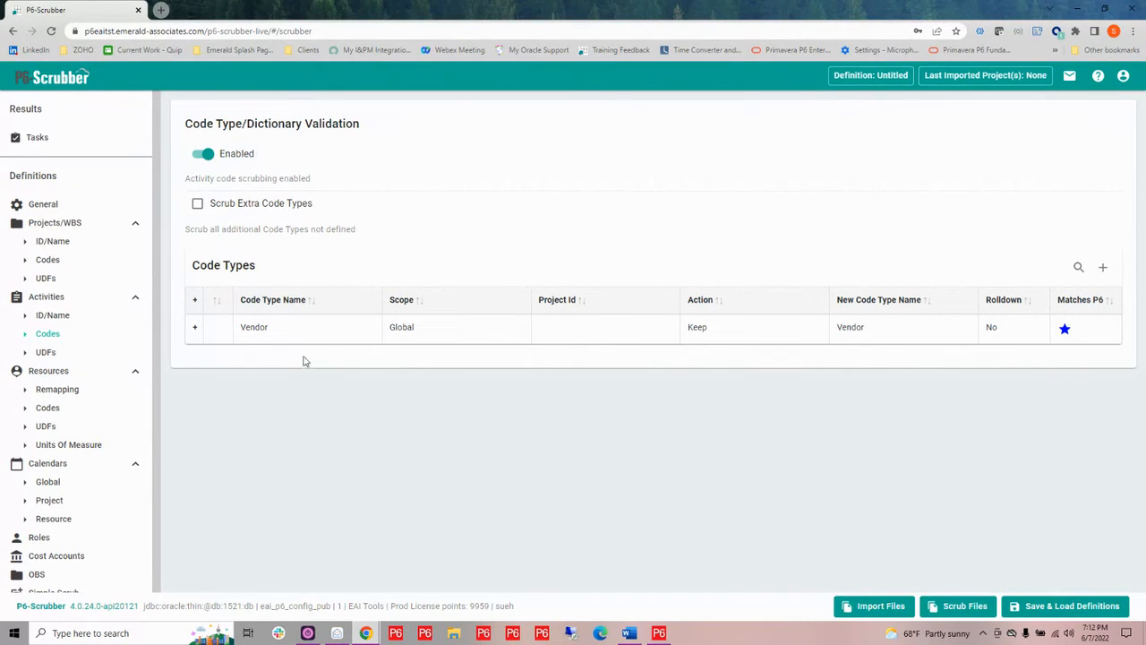
Expand the Vendor code type's dictionary and open its Bulk Edit dialog
{"action": "left_click", "coordinate": [194, 329]}
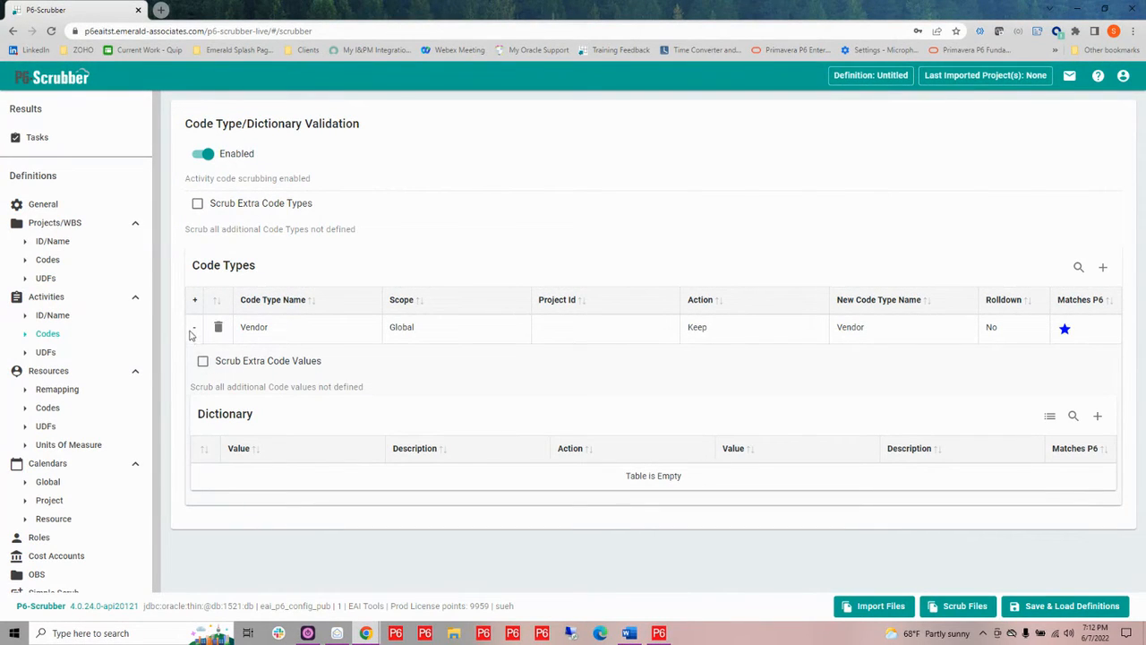
{"action": "left_click", "coordinate": [194, 328]}
{"action": "left_click", "coordinate": [194, 328]}
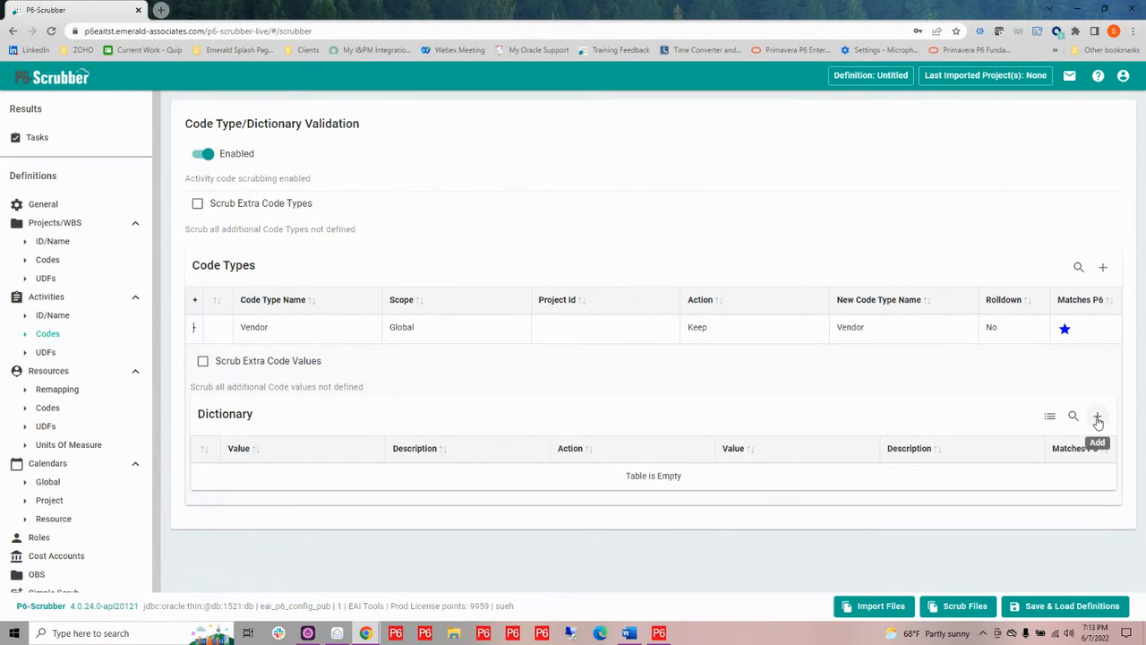
{"action": "left_click", "coordinate": [1052, 418]}
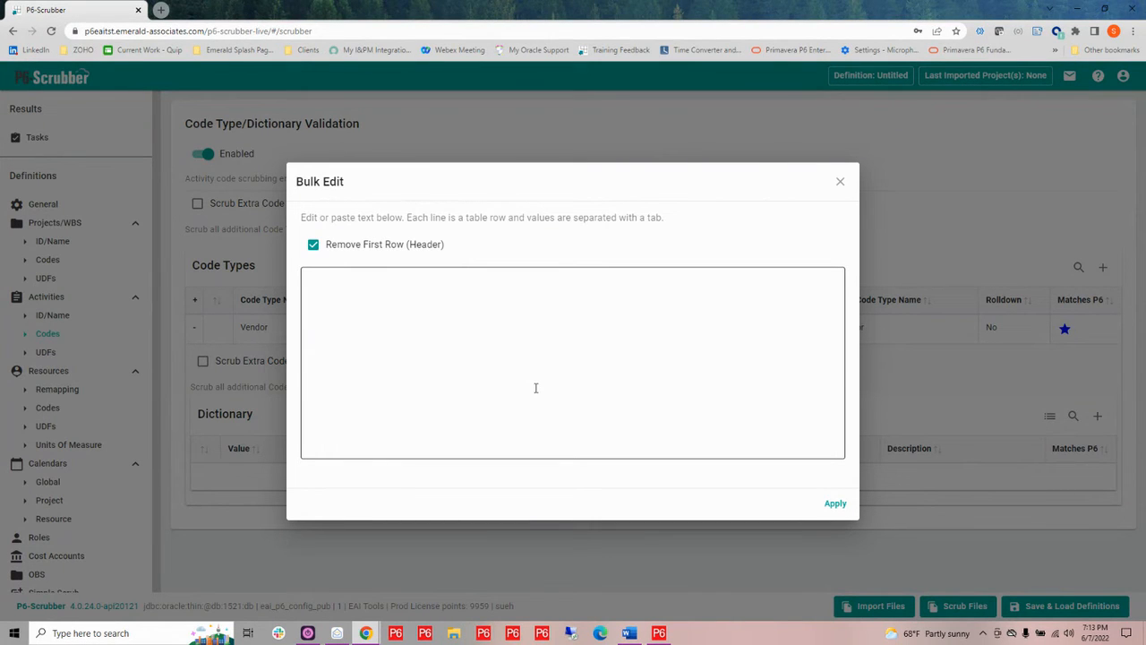
Switch to Primavera P6 and open the enterprise Activity Codes dialog
{"action": "left_click", "coordinate": [660, 633]}
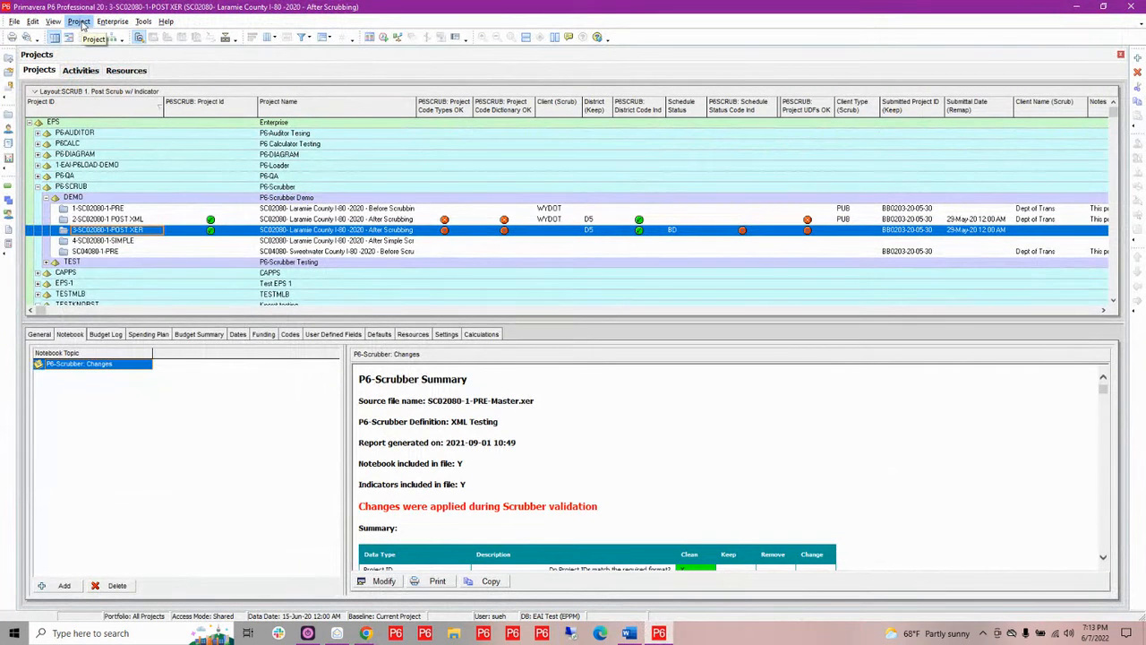
{"action": "left_click", "coordinate": [113, 22]}
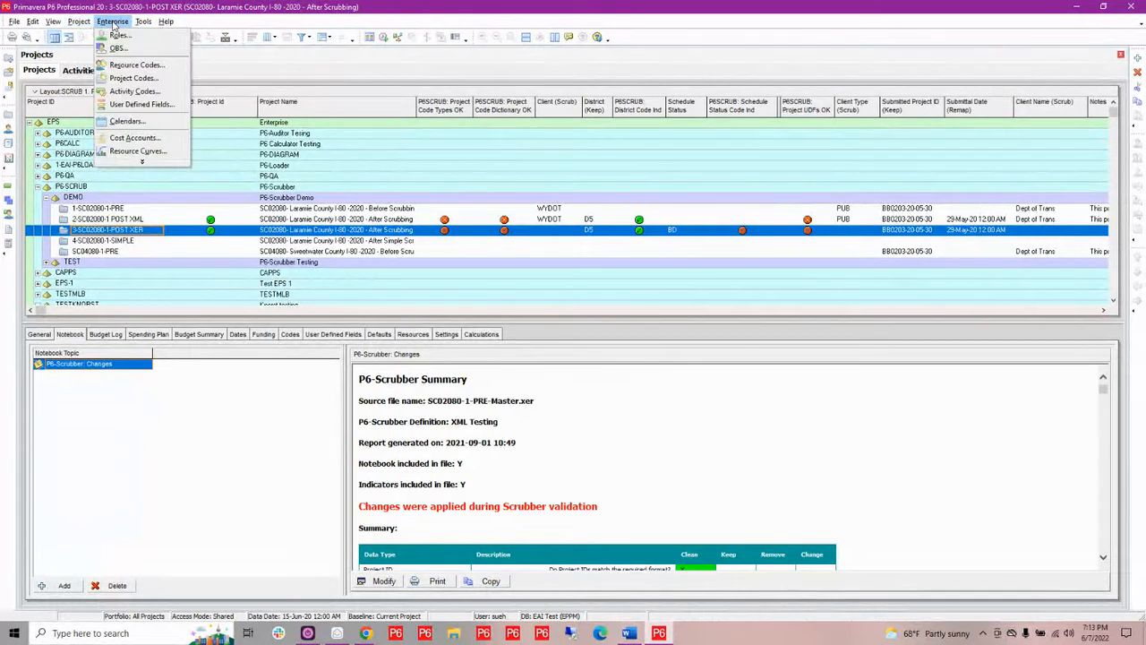
{"action": "left_click", "coordinate": [132, 91]}
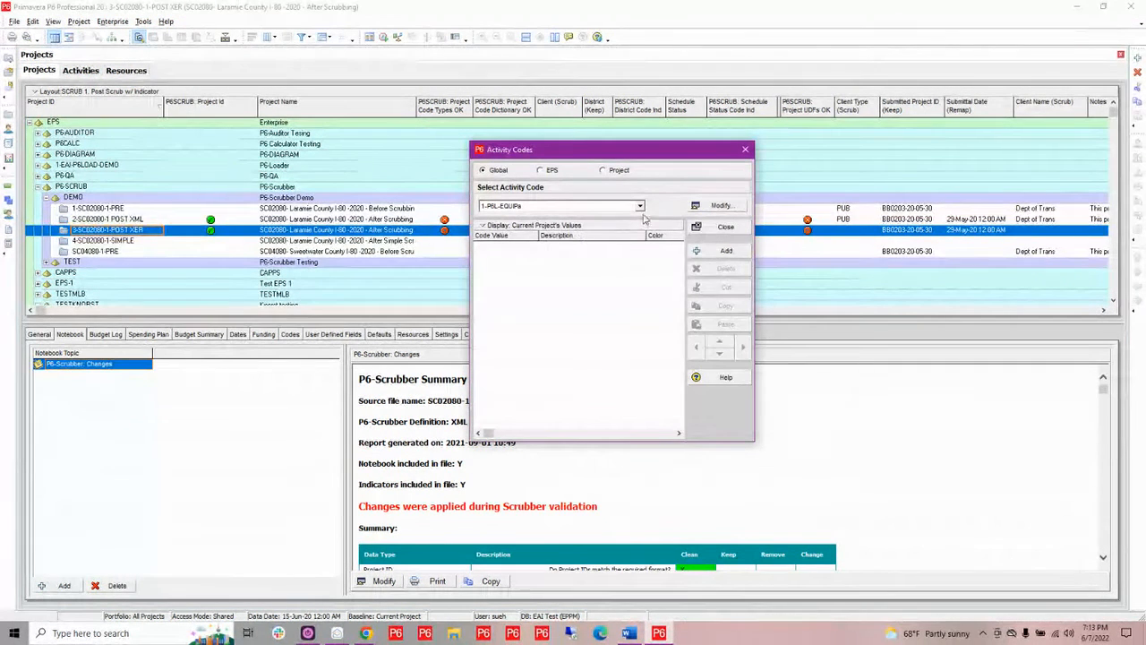
Select the SCR-Vendor global activity code to view its values
{"action": "left_click", "coordinate": [641, 207]}
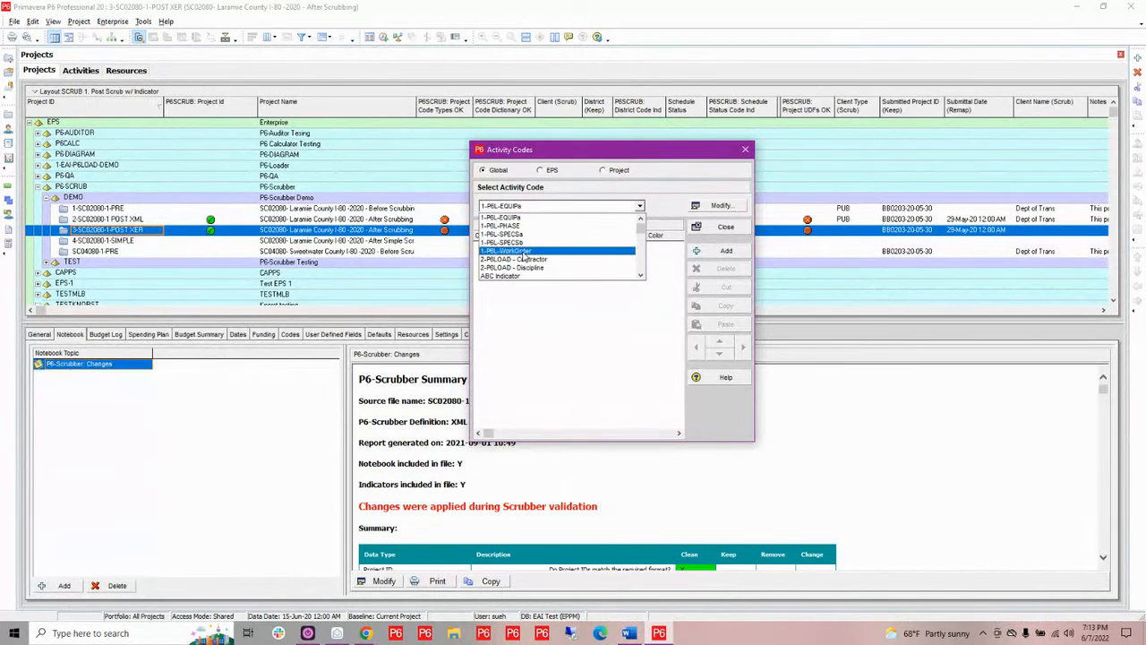
{"action": "scroll", "coordinate": [556, 228], "scroll_direction": "down", "scroll_amount": 3}
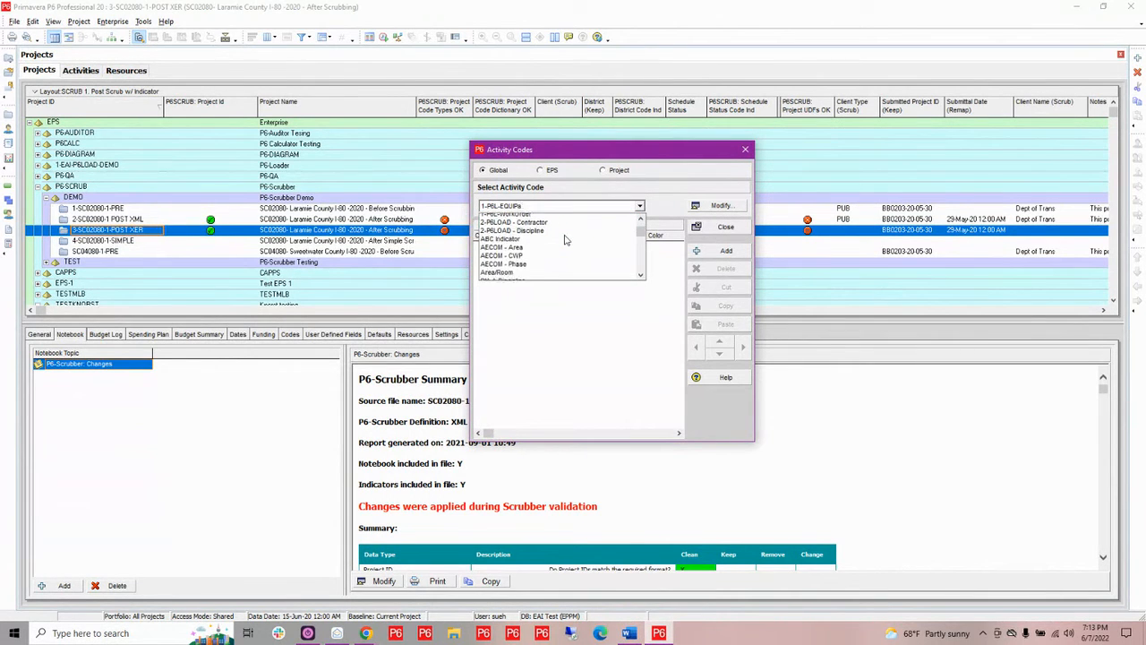
{"action": "scroll", "coordinate": [565, 239], "scroll_direction": "down", "scroll_amount": 12}
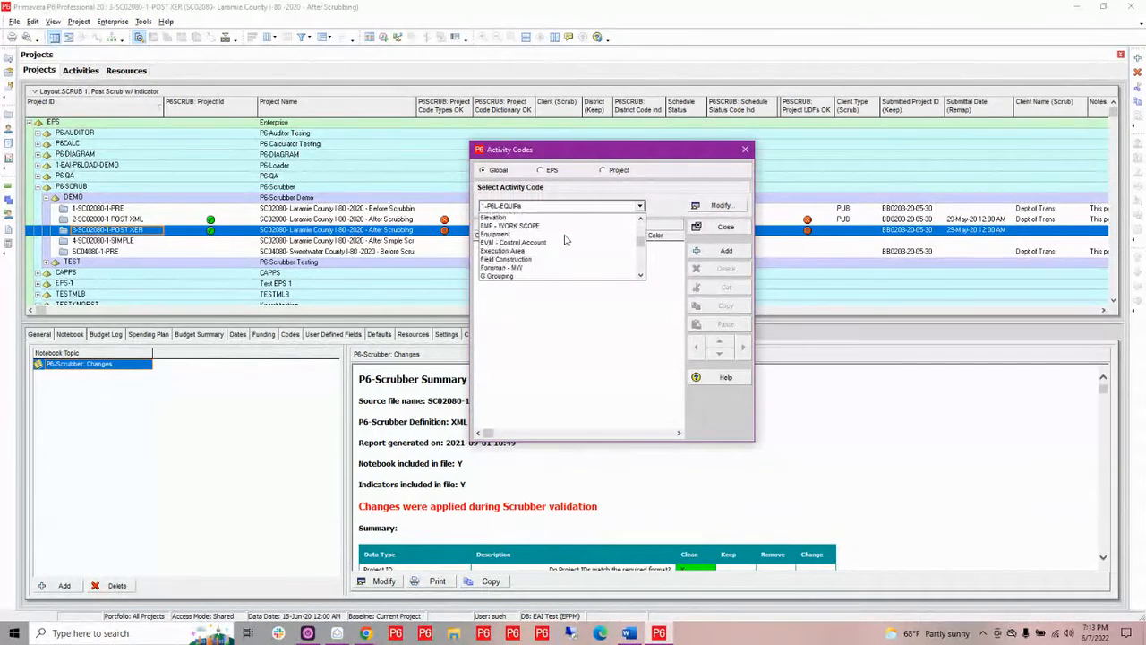
{"action": "scroll", "coordinate": [564, 239], "scroll_direction": "down", "scroll_amount": 5}
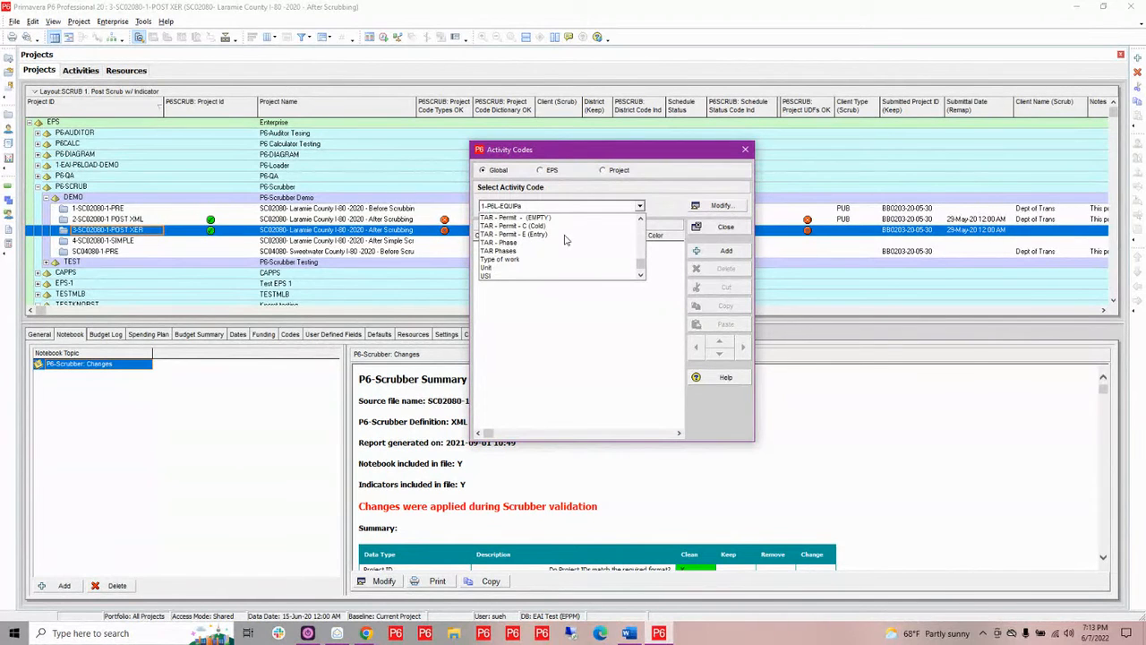
{"action": "scroll", "coordinate": [564, 239], "scroll_direction": "up", "scroll_amount": 5}
{"action": "scroll", "coordinate": [565, 239], "scroll_direction": "up", "scroll_amount": 1}
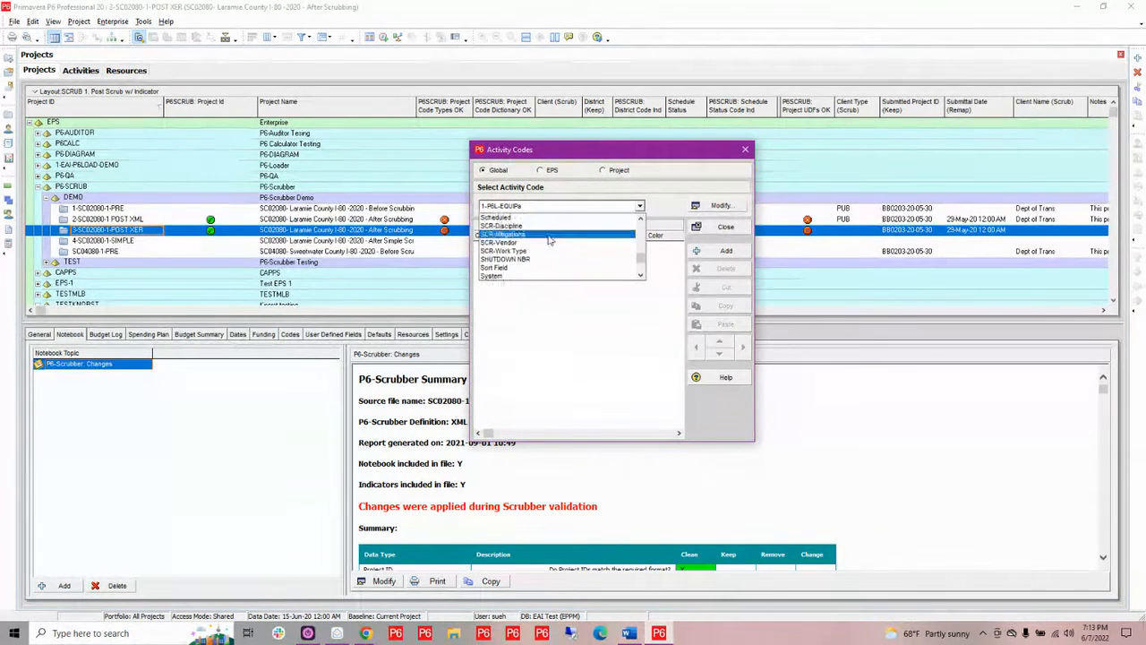
{"action": "left_click", "coordinate": [533, 244]}
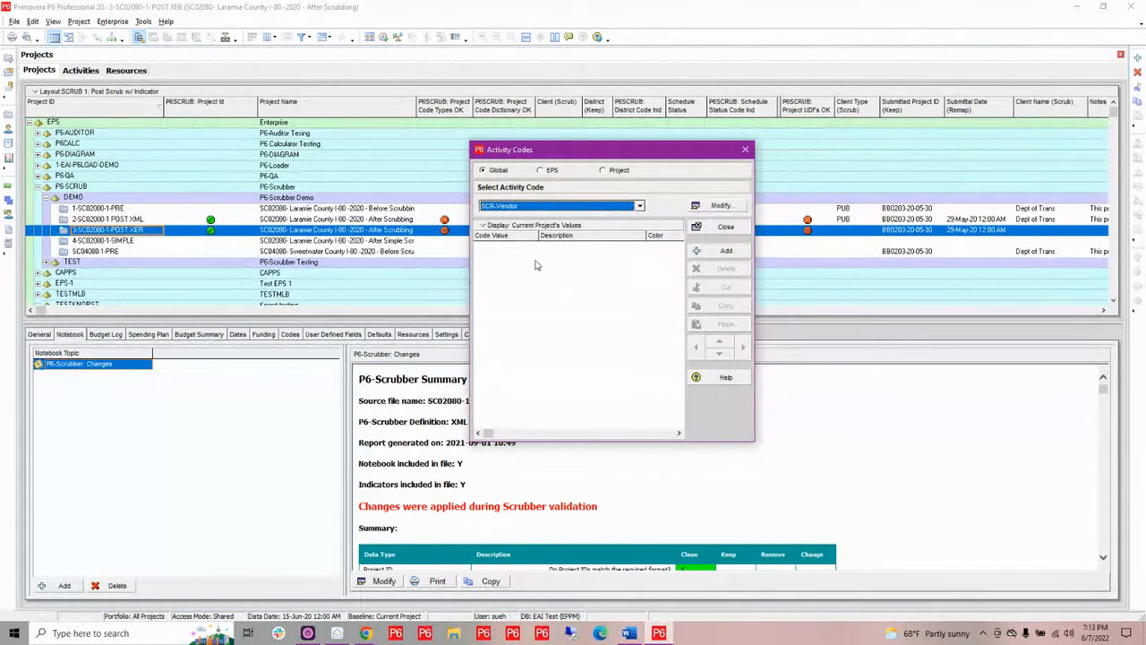
Change the SCR-Vendor value list filter to display all values
{"action": "left_click", "coordinate": [490, 226]}
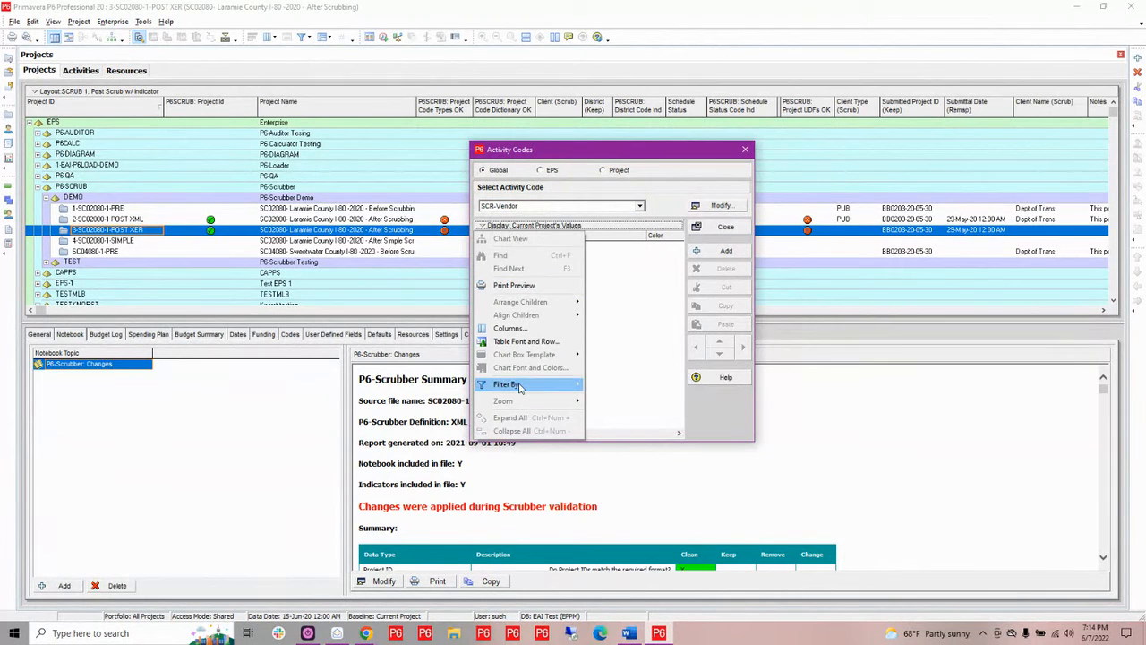
{"action": "mouse_move", "coordinate": [515, 384]}
{"action": "left_click", "coordinate": [618, 397]}
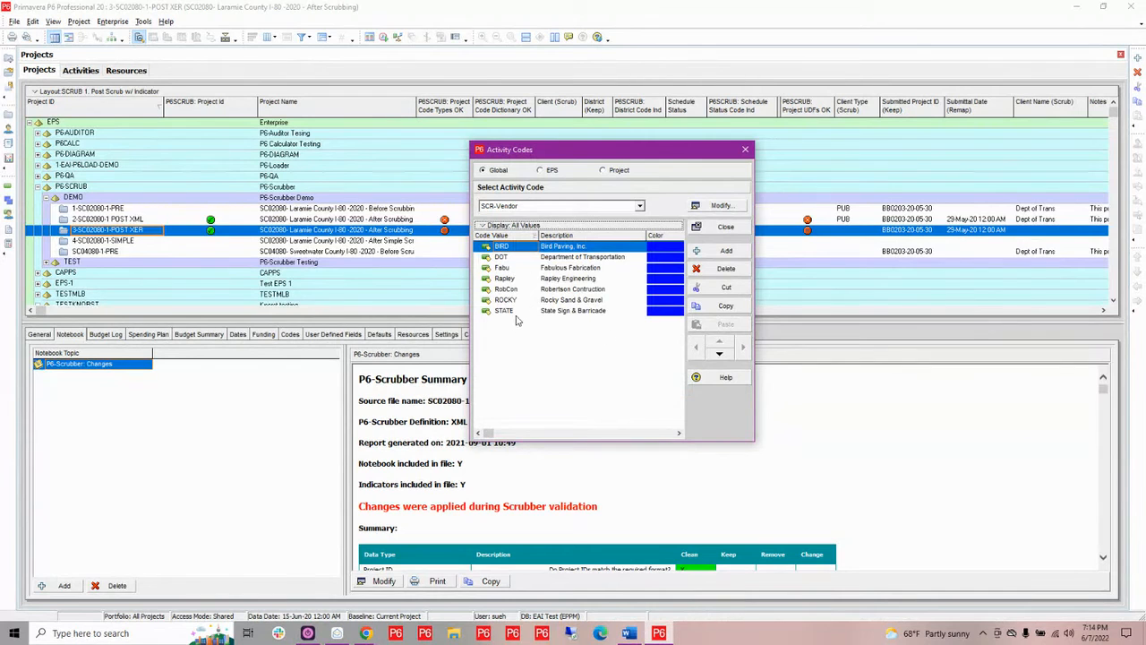
Select all SCR-Vendor code values and copy them
{"action": "left_click", "coordinate": [506, 310], "text": "shift"}
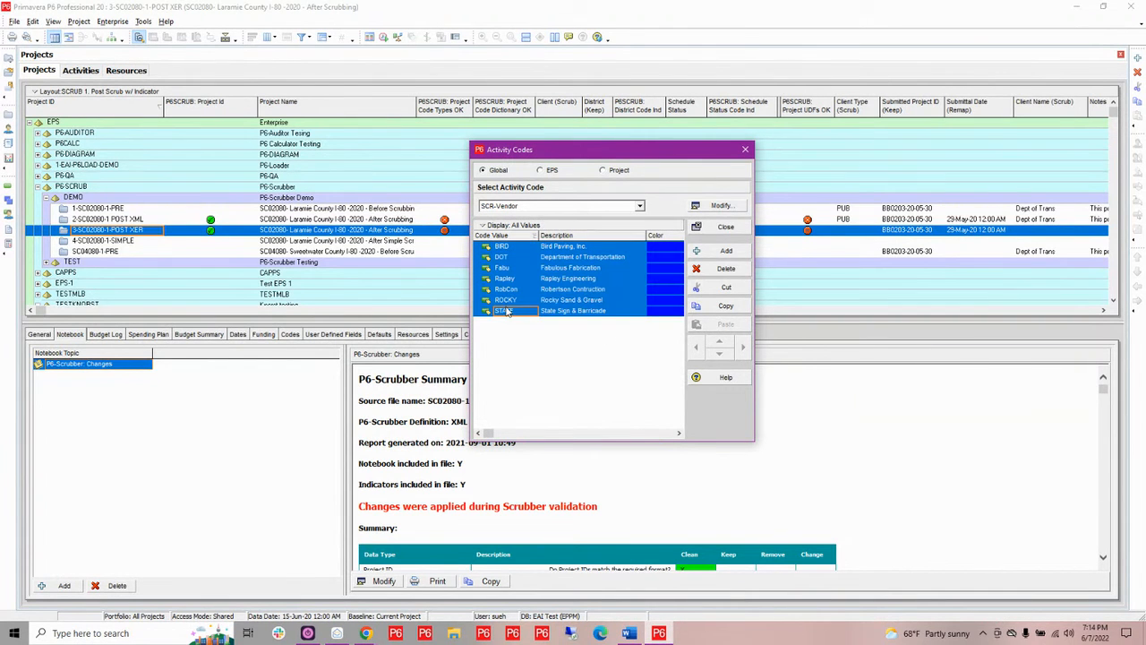
{"action": "right_click", "coordinate": [557, 281]}
{"action": "left_click", "coordinate": [585, 317]}
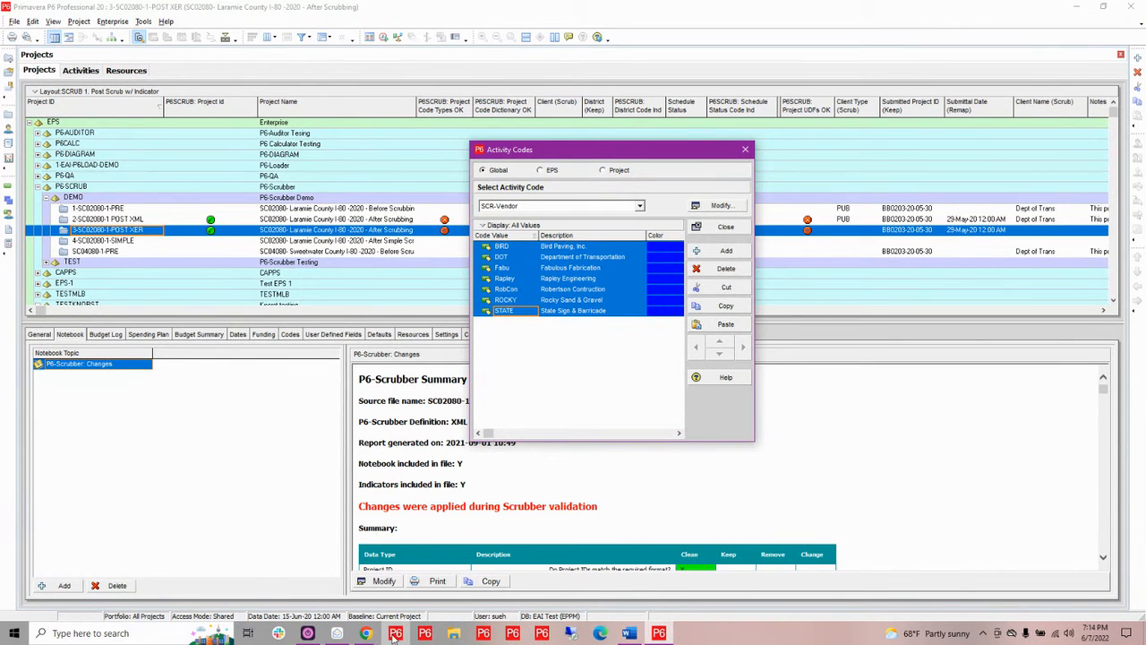
Return to P6-Scrubber in the browser, paste the copied values into Bulk Edit without the Color column, and apply
{"action": "mouse_move", "coordinate": [367, 633]}
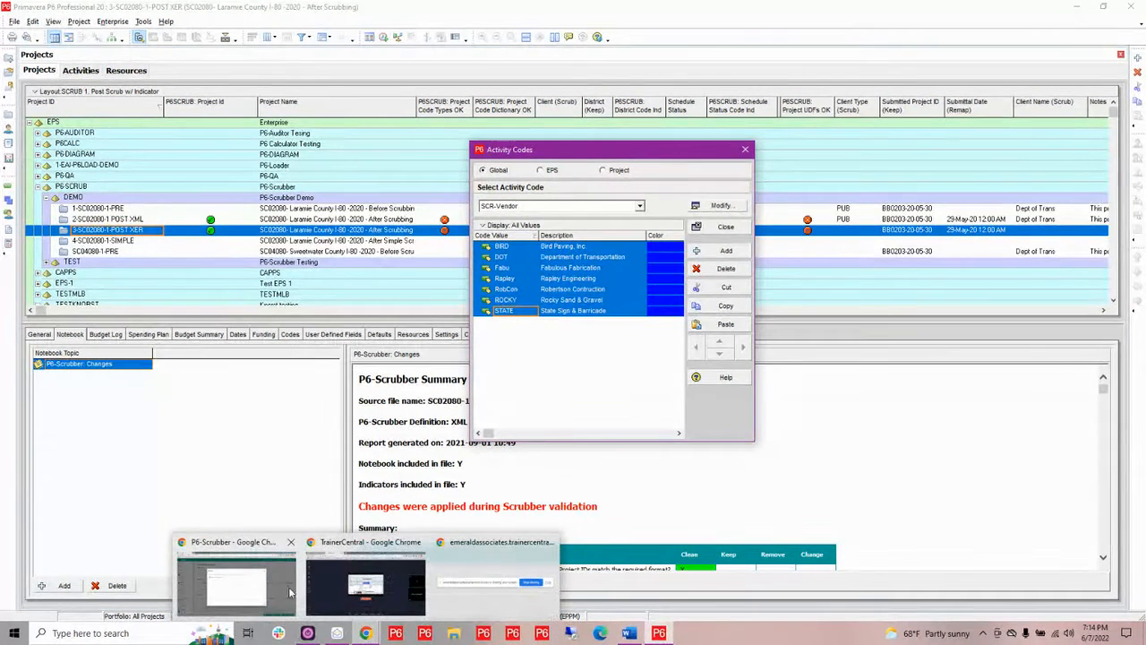
{"action": "left_click", "coordinate": [244, 584]}
{"action": "left_click", "coordinate": [323, 302]}
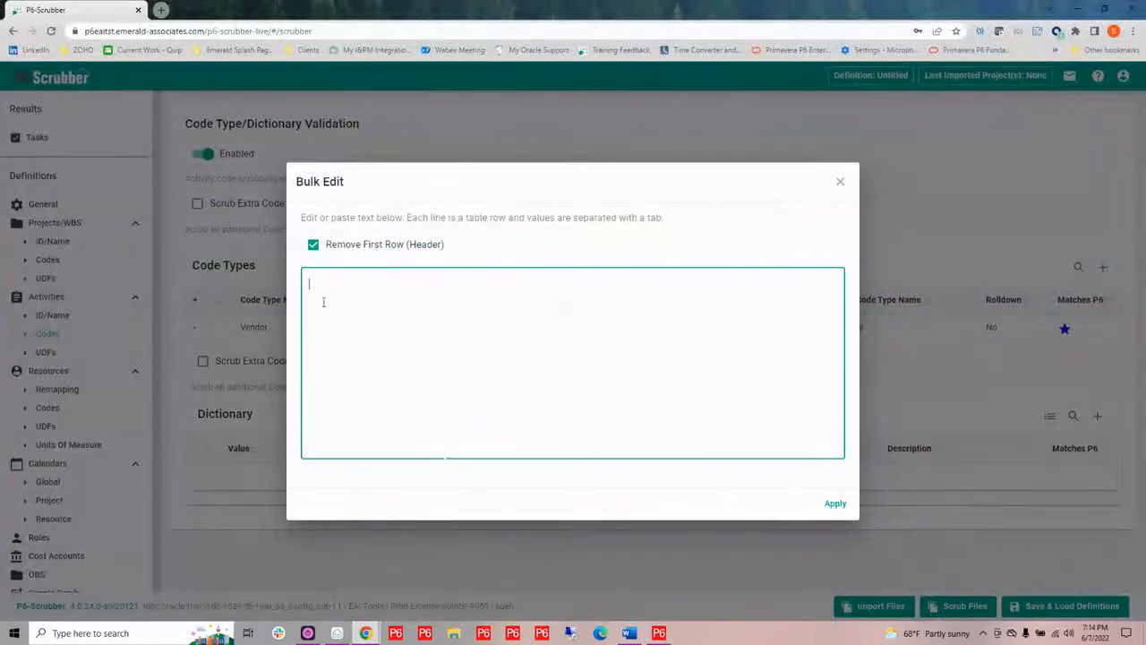
{"action": "key", "text": "ctrl+v"}
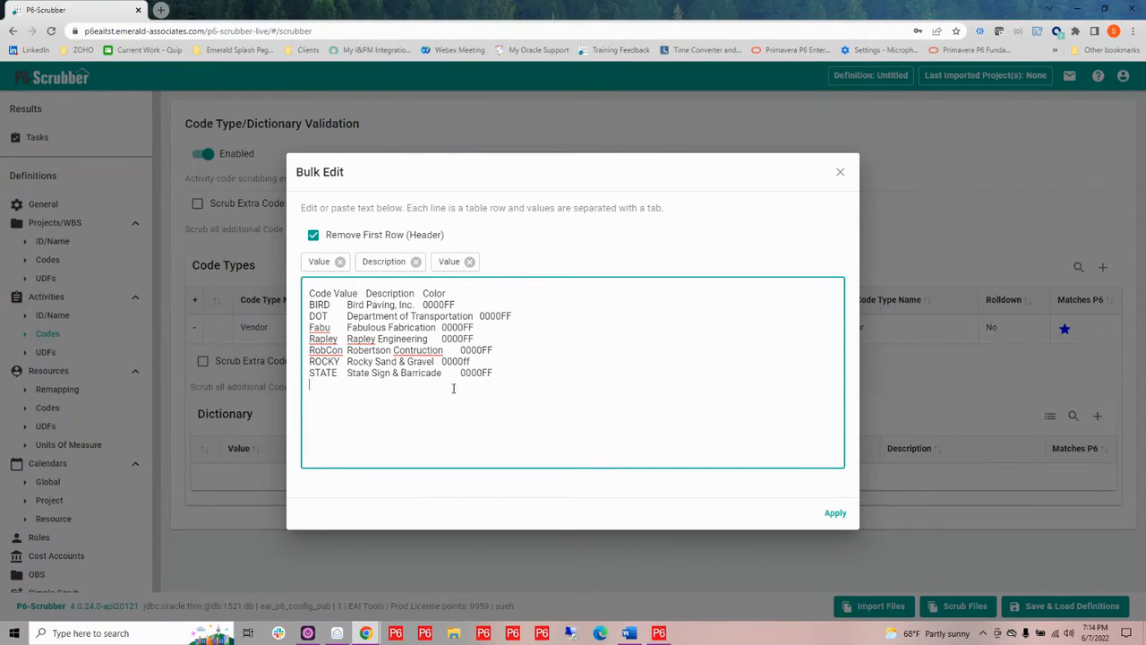
{"action": "left_click", "coordinate": [469, 262]}
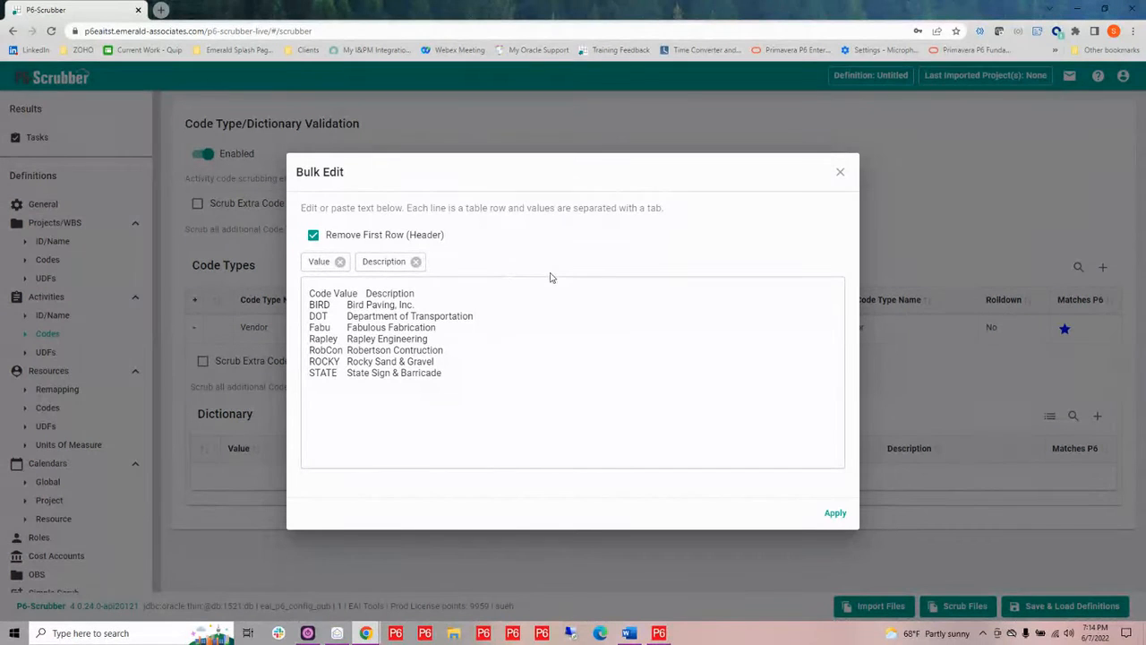
{"action": "left_click", "coordinate": [836, 518]}
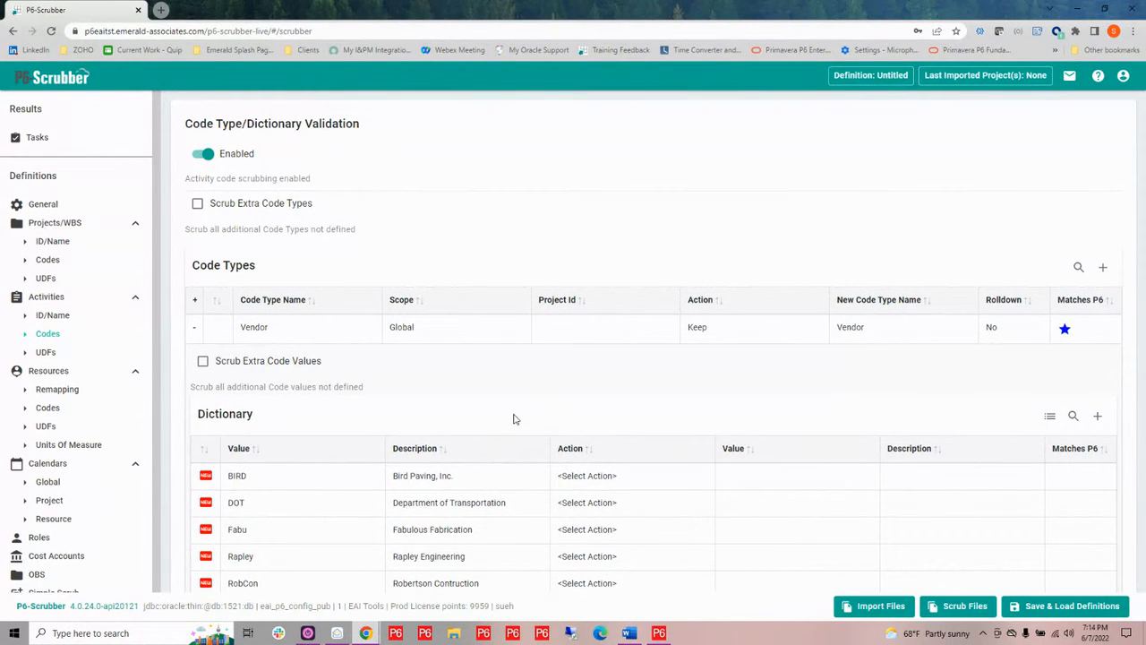
Set the Action of the BIRD and DOT dictionary values to Keep
{"action": "left_click", "coordinate": [598, 476]}
{"action": "left_click", "coordinate": [598, 481]}
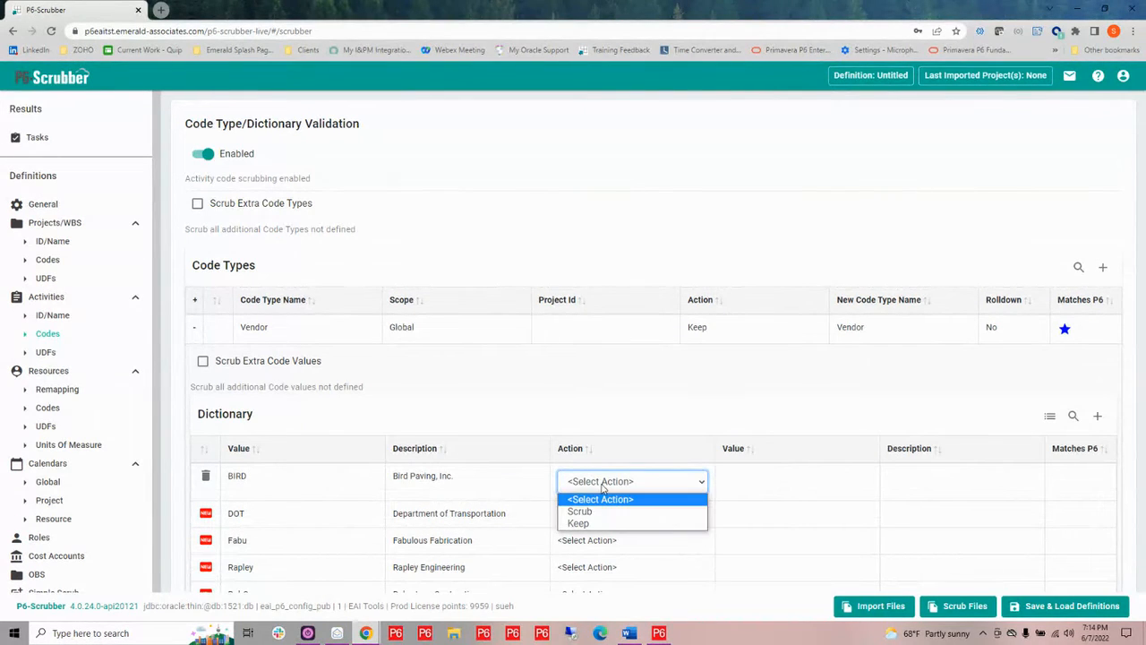
{"action": "left_click", "coordinate": [604, 524]}
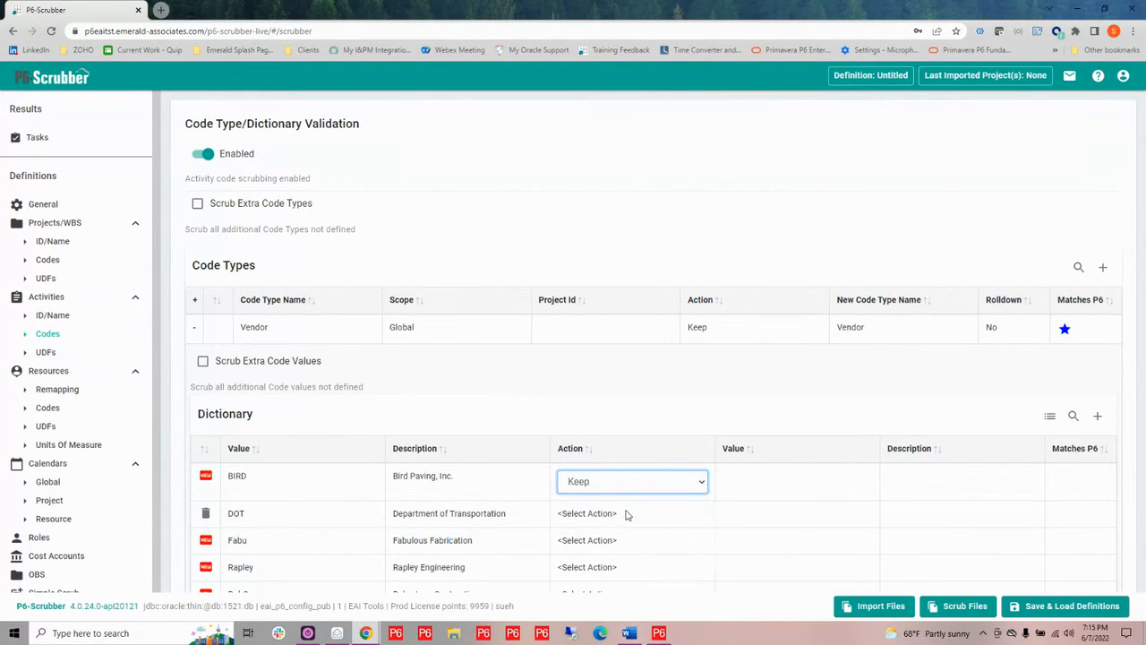
{"action": "left_click", "coordinate": [625, 513]}
{"action": "left_click", "coordinate": [690, 509]}
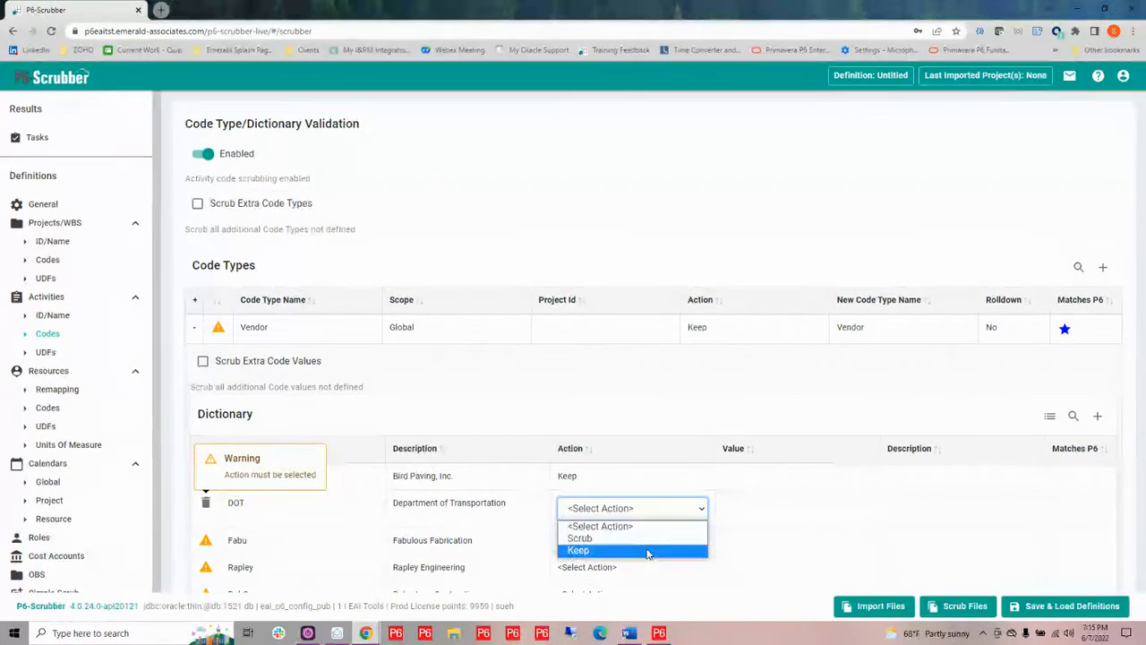
{"action": "left_click", "coordinate": [647, 552]}
{"action": "left_click", "coordinate": [647, 551]}
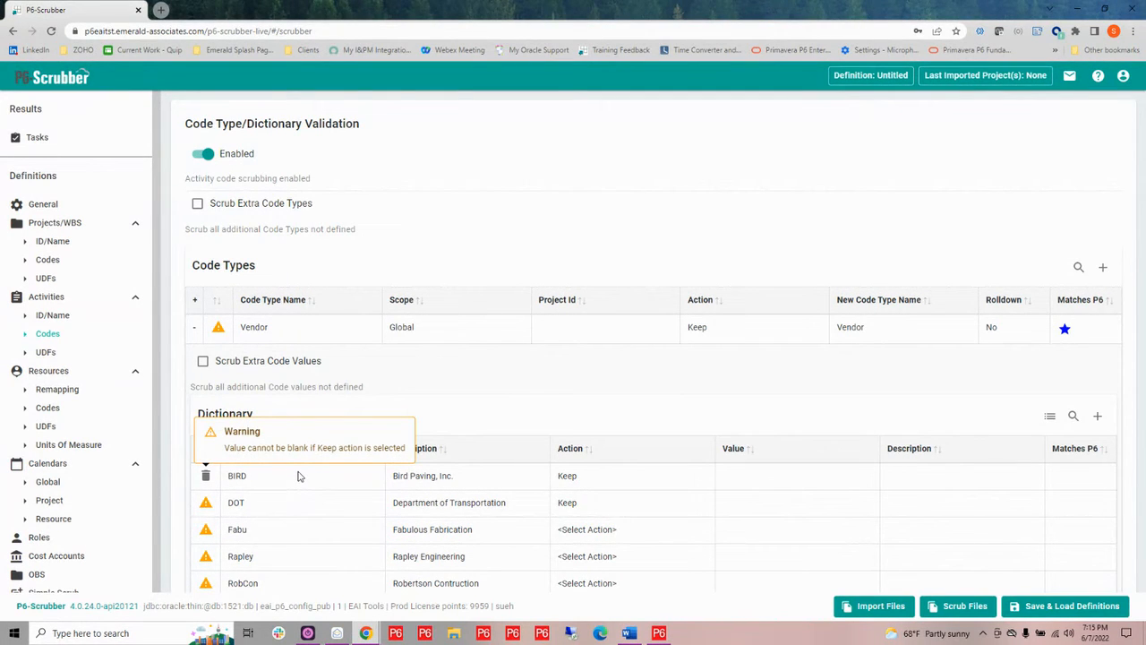
Enter BIRD as the new Value for the BIRD dictionary entry
{"action": "left_click", "coordinate": [795, 480]}
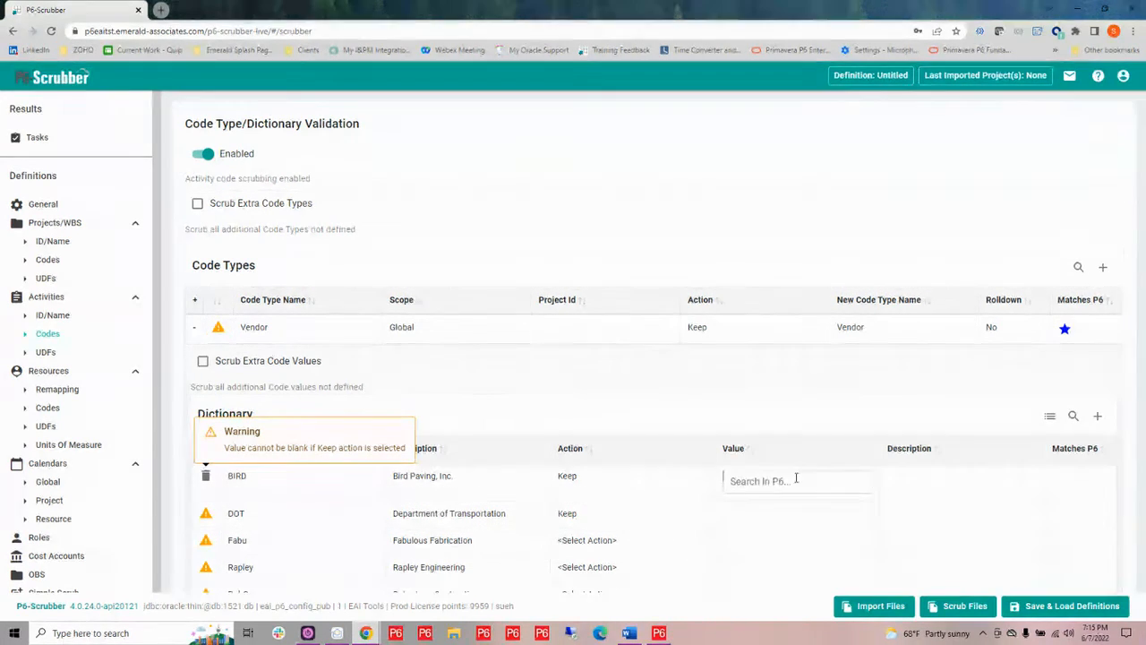
{"action": "left_click", "coordinate": [795, 480]}
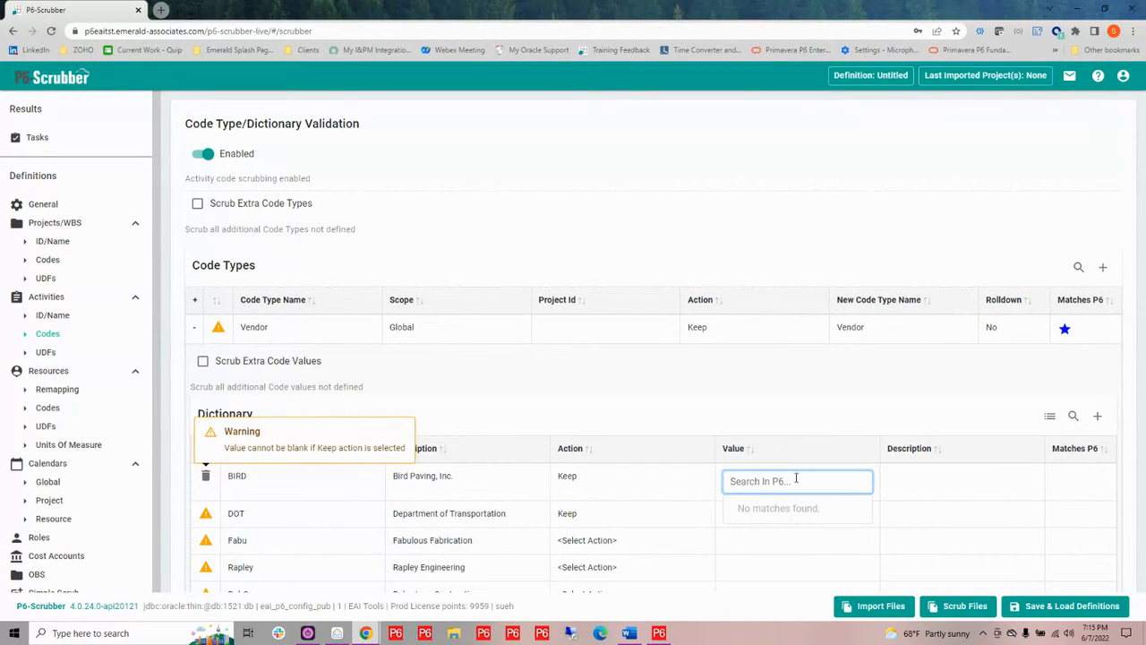
{"action": "type", "text": "b"}
{"action": "key", "text": "BackSpace"}
{"action": "key", "text": "BackSpace"}
{"action": "type", "text": "V"}
{"action": "key", "text": "BackSpace"}
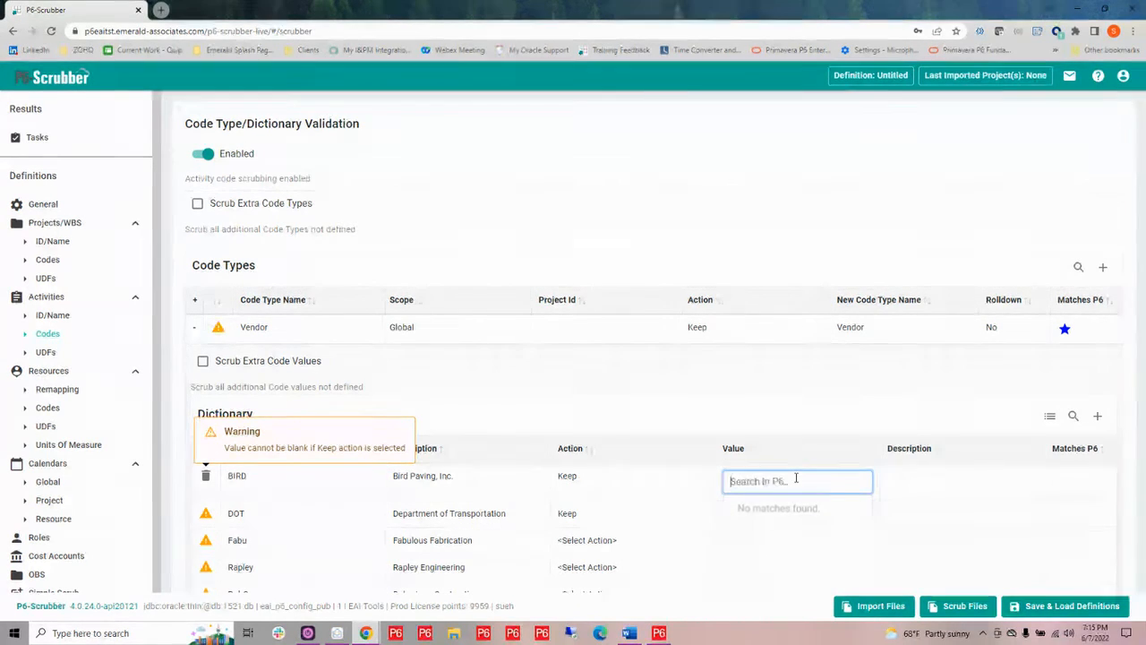
{"action": "type", "text": "VIRD"}
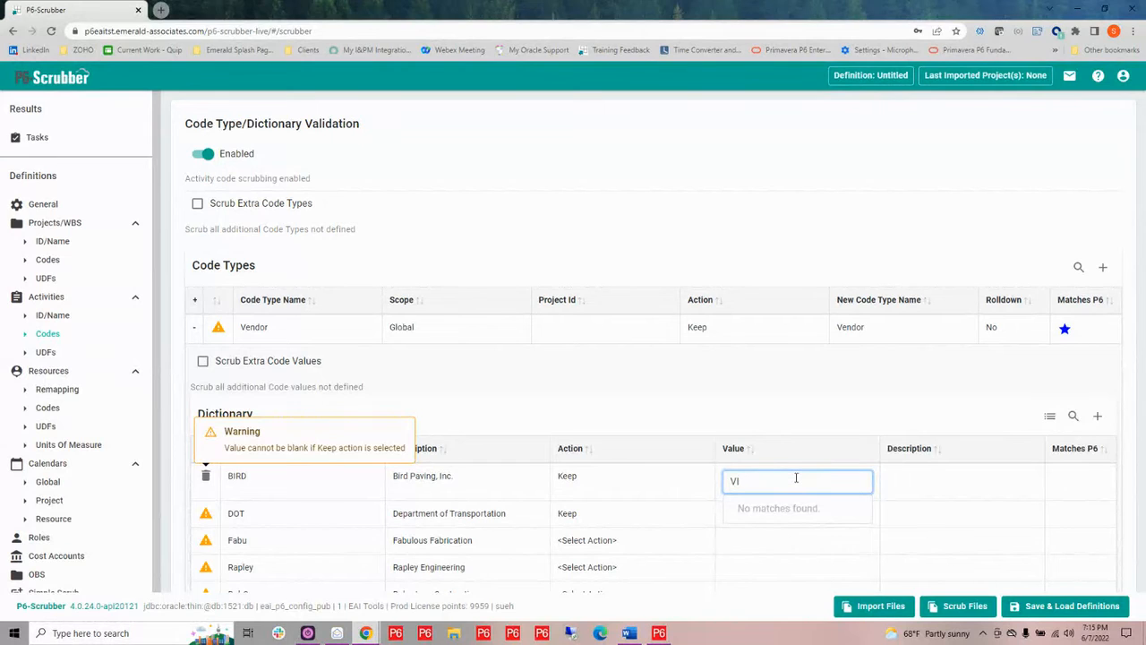
{"action": "key", "text": "BackSpace"}
{"action": "key", "text": "BackSpace"}
{"action": "type", "text": "BIRD"}
{"action": "key", "text": "Return"}
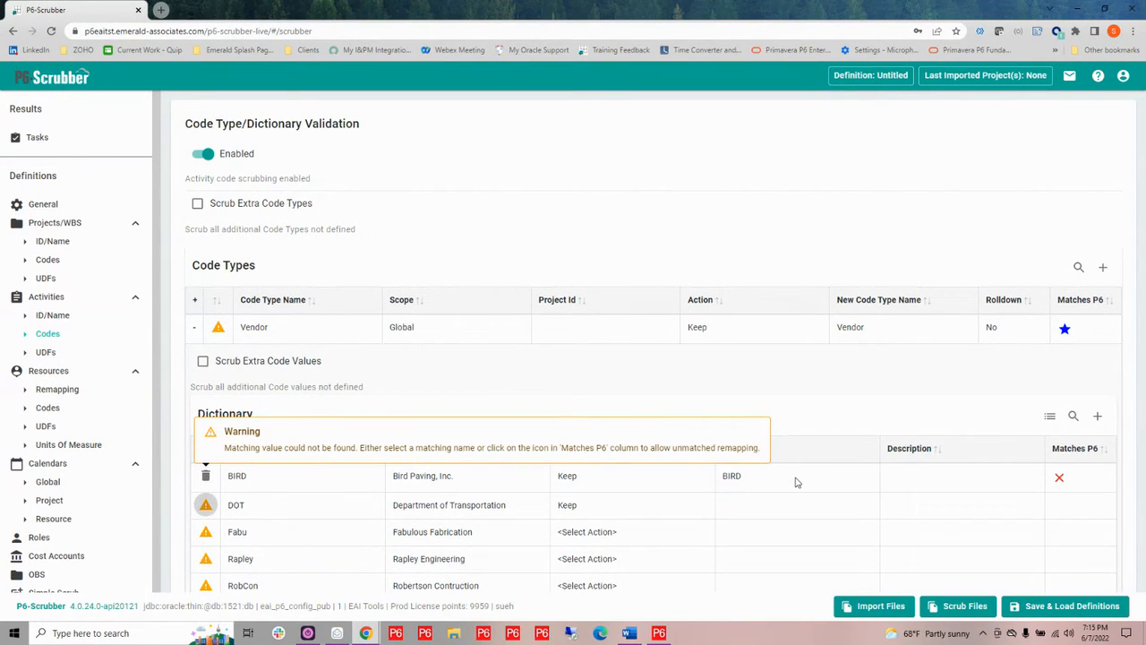
Set the BIRD entry's new Description to Bird Paving, Inc. and acknowledge the unmatched value in Matches P6
{"action": "left_click", "coordinate": [918, 484]}
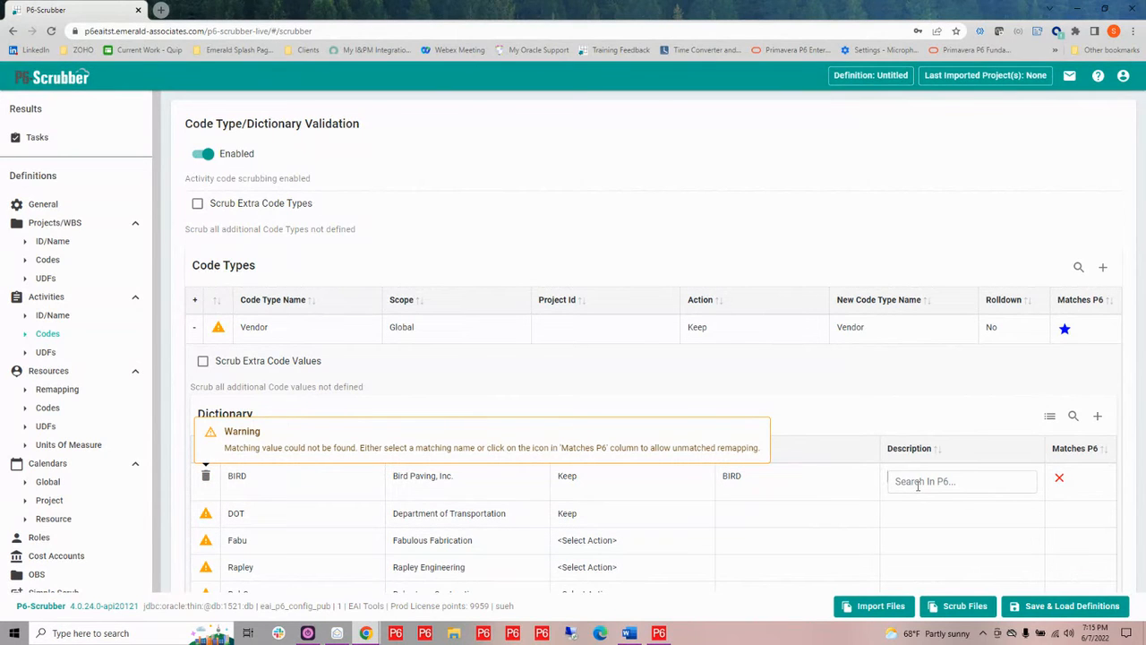
{"action": "left_click", "coordinate": [921, 484]}
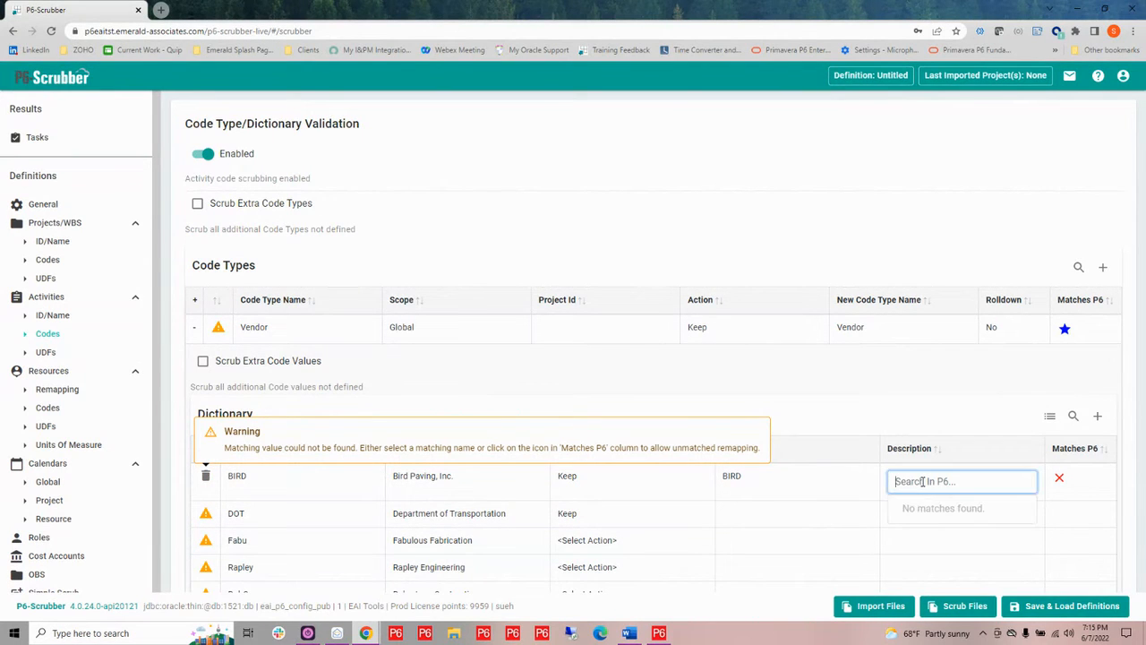
{"action": "type", "text": "Bird Paving, Inc."}
{"action": "key", "text": "Return"}
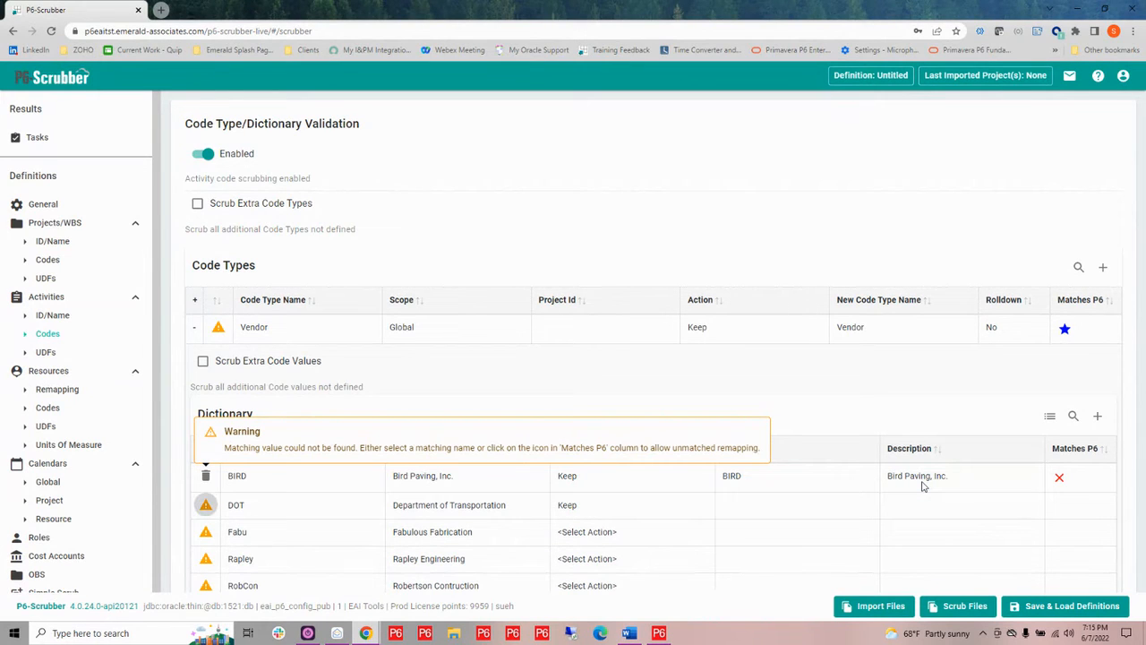
{"action": "left_click", "coordinate": [1062, 482]}
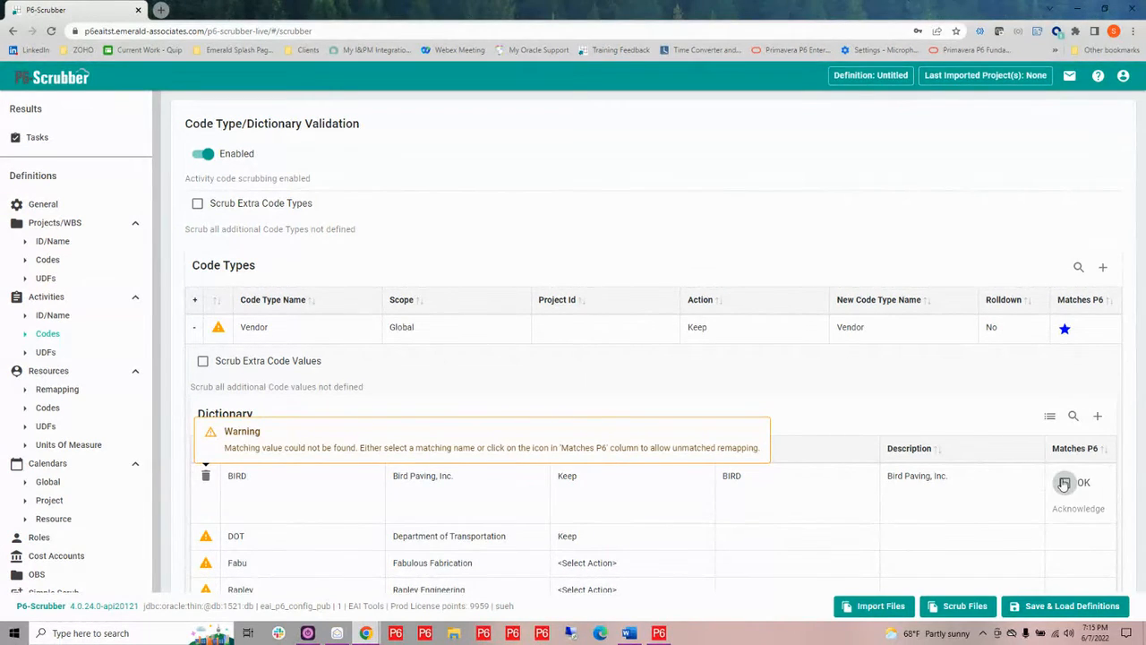
{"action": "left_click", "coordinate": [1064, 483]}
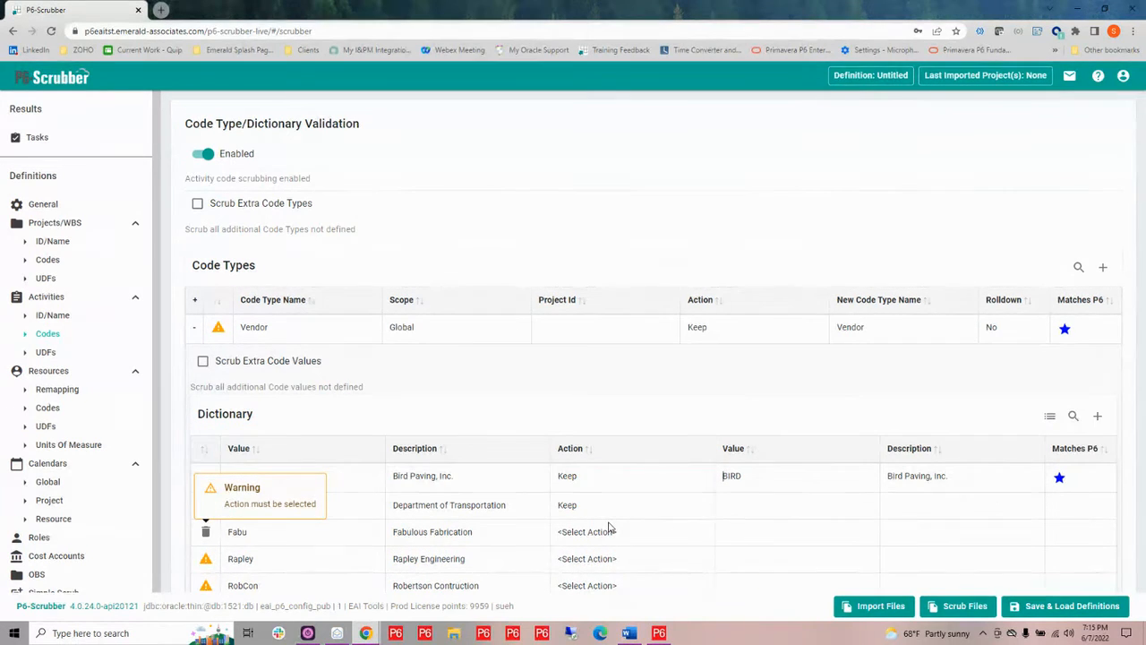
Open the Activities UDFs page and tick Step, Issue and Risk for scrubbing extra UDFs
{"action": "left_click", "coordinate": [46, 354]}
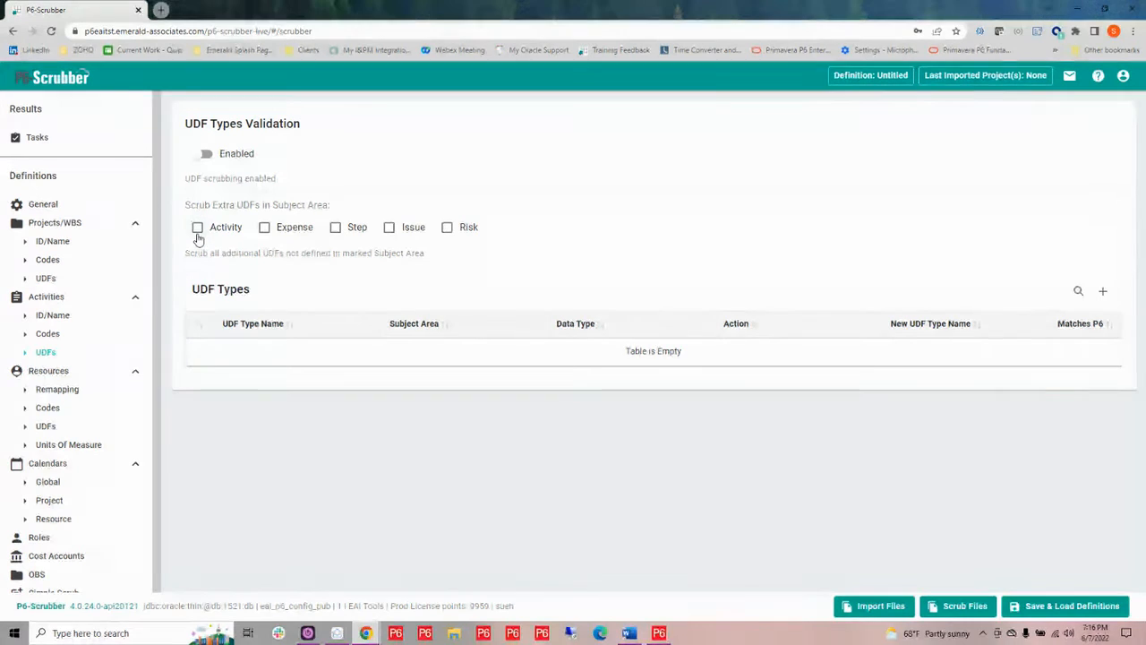
{"action": "left_click", "coordinate": [336, 229]}
{"action": "left_click", "coordinate": [389, 229]}
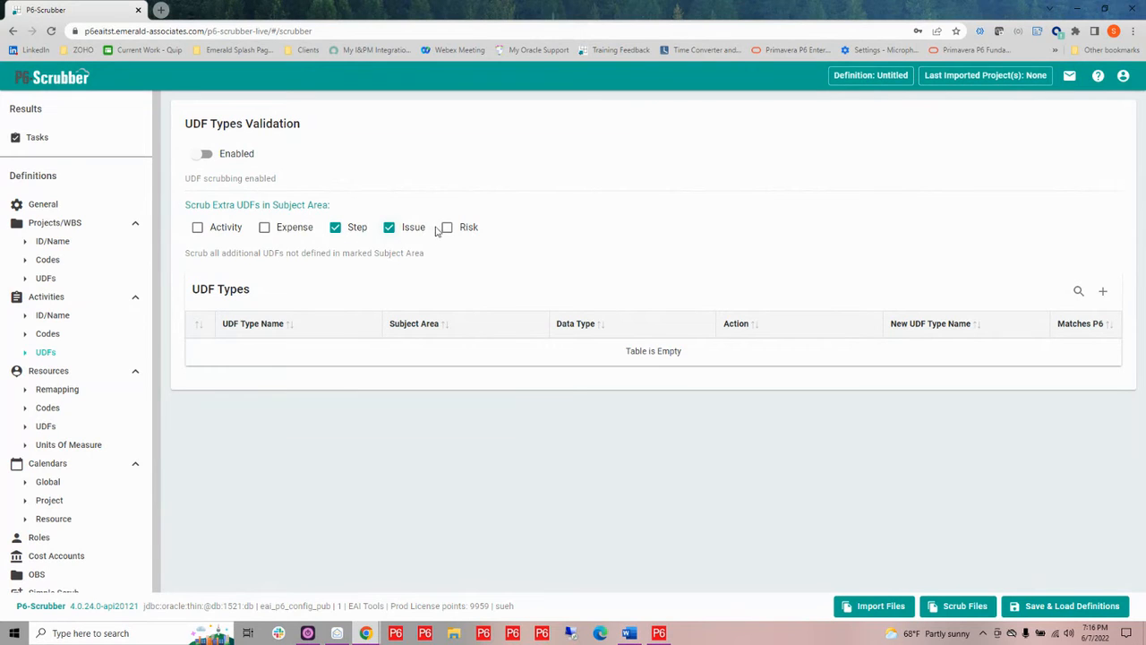
{"action": "left_click", "coordinate": [448, 229]}
Start a new scrubber definition, discarding the pending changes
{"action": "left_click", "coordinate": [1059, 618]}
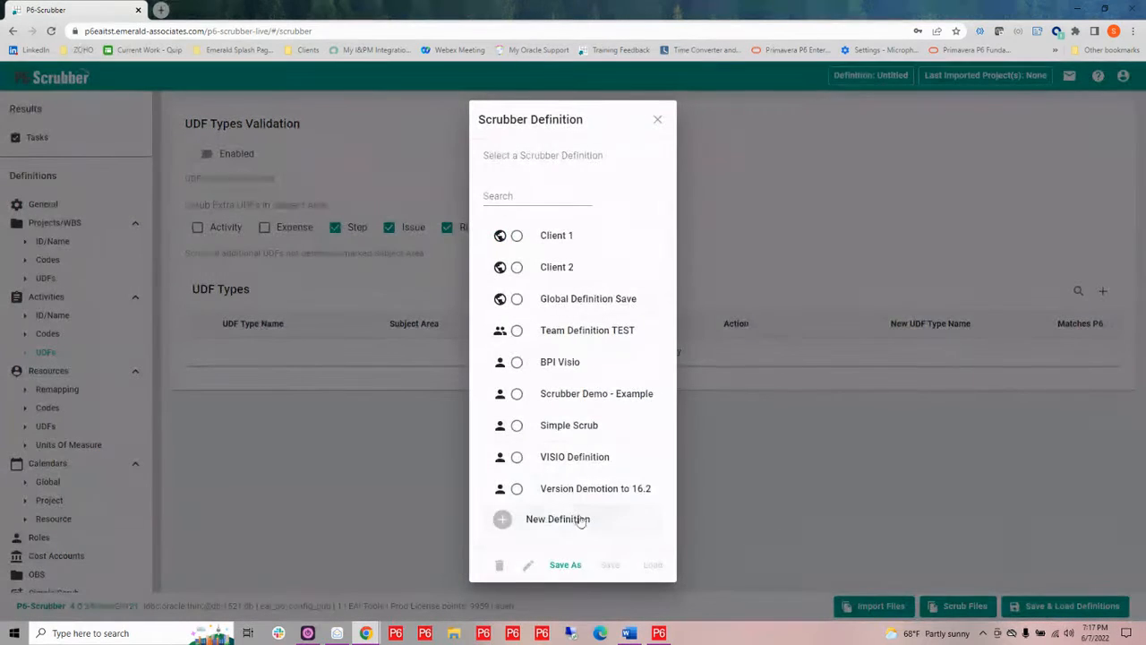
{"action": "left_click", "coordinate": [553, 522]}
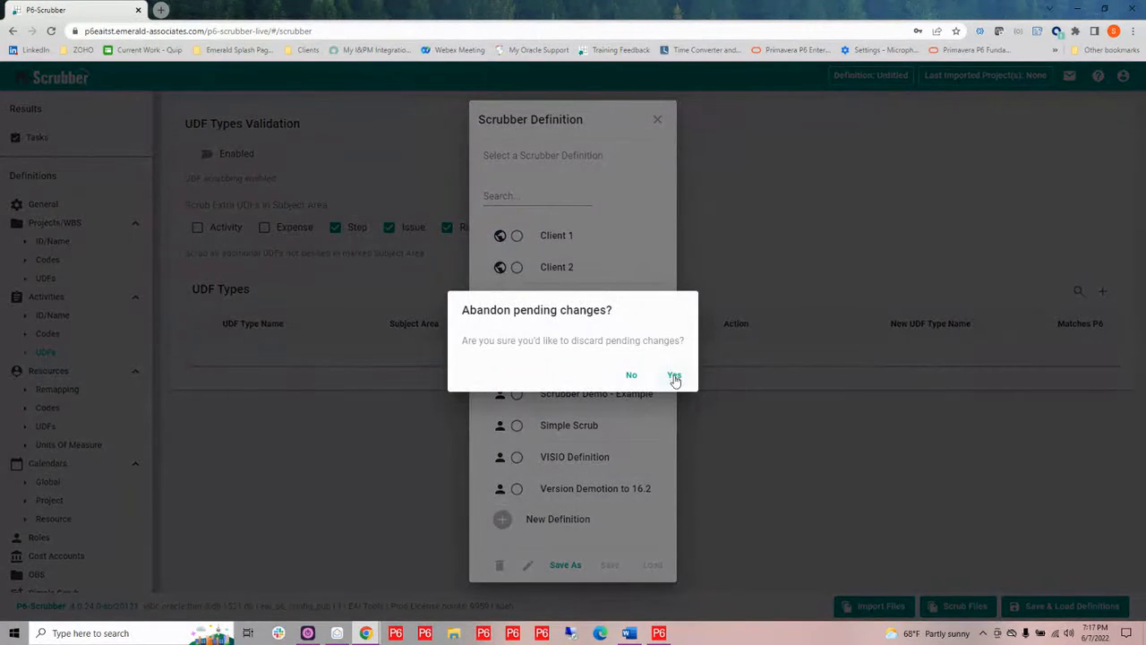
{"action": "left_click", "coordinate": [675, 376]}
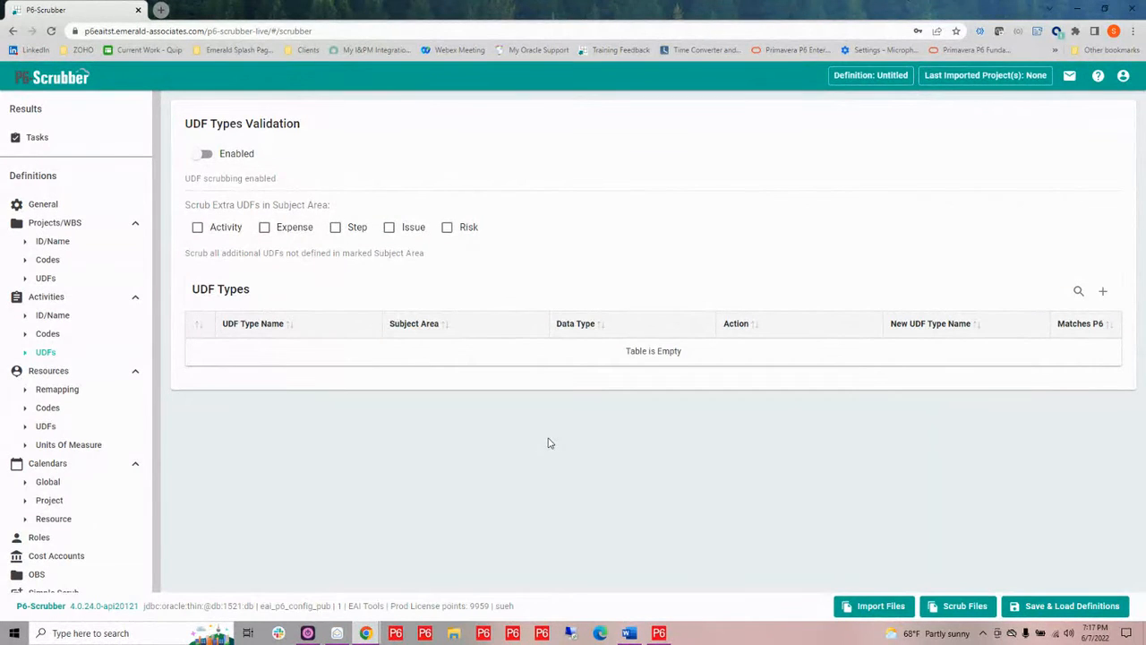
Import the SC02080-1-PRE-Master XER file and apply the reviewed imports
{"action": "left_click", "coordinate": [879, 609]}
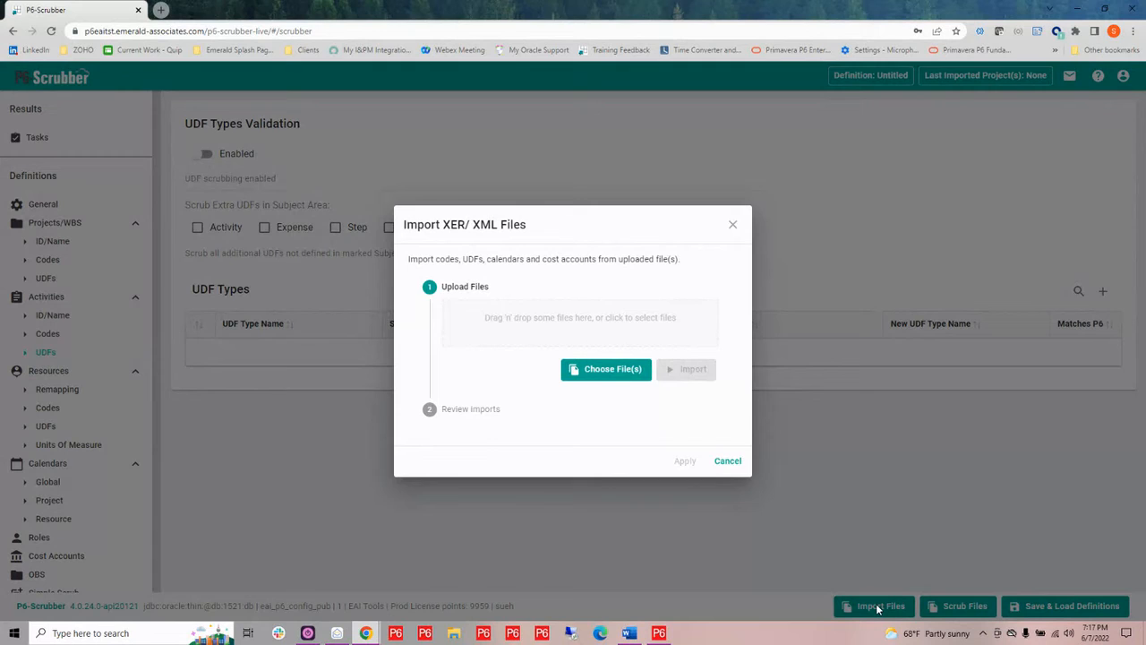
{"action": "left_click", "coordinate": [564, 329]}
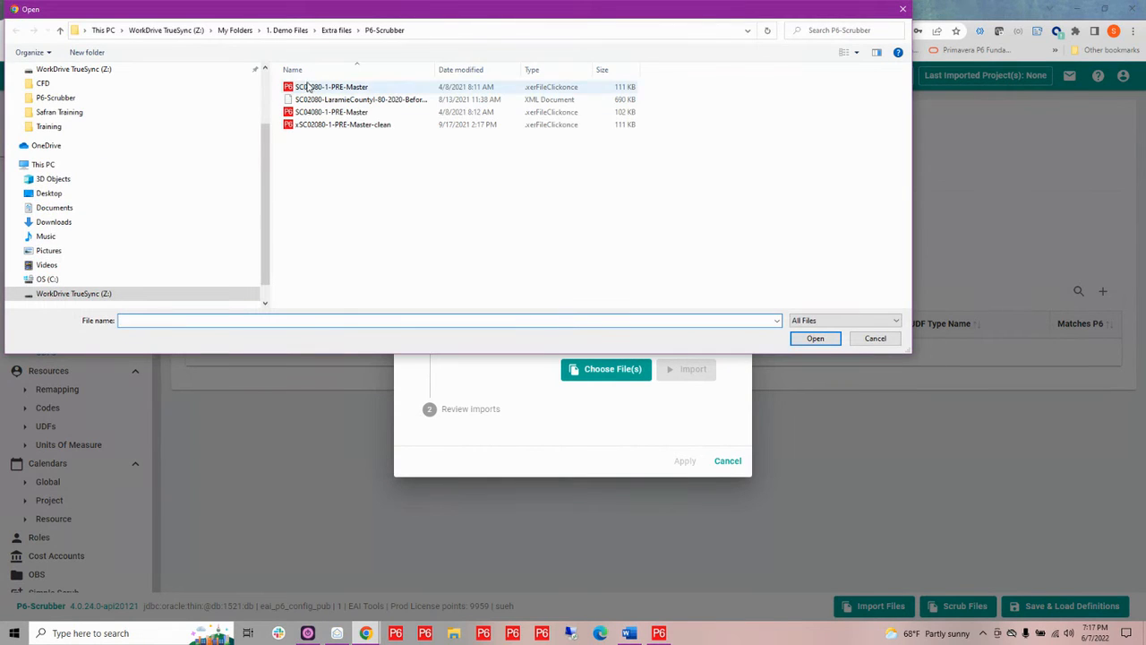
{"action": "left_click", "coordinate": [315, 90]}
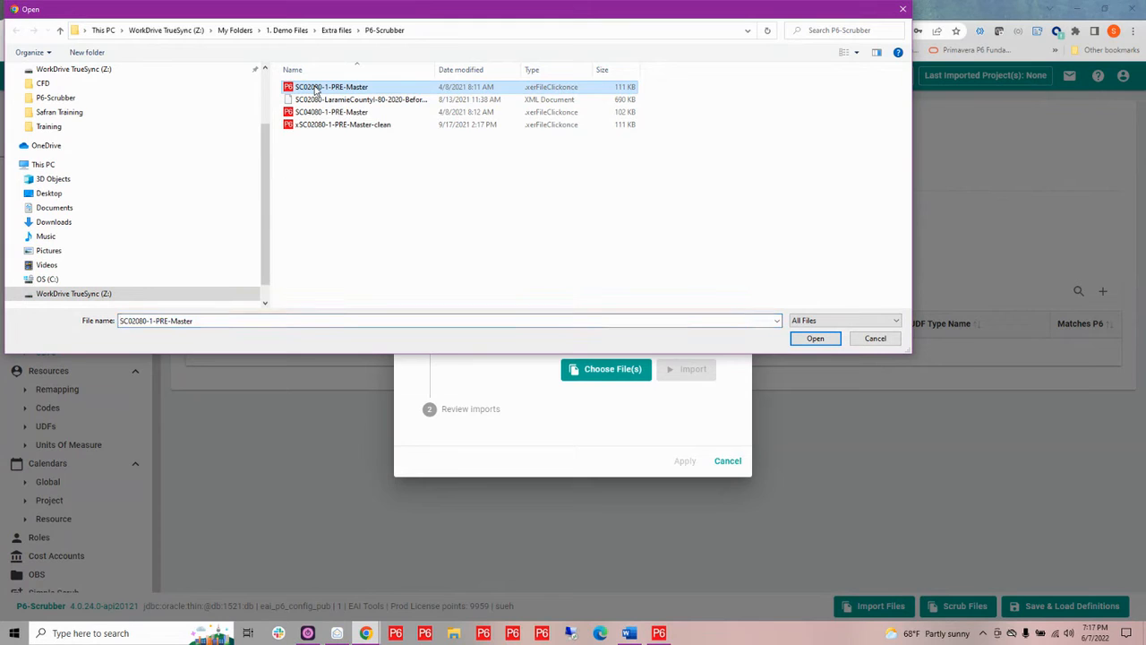
{"action": "left_click", "coordinate": [822, 341]}
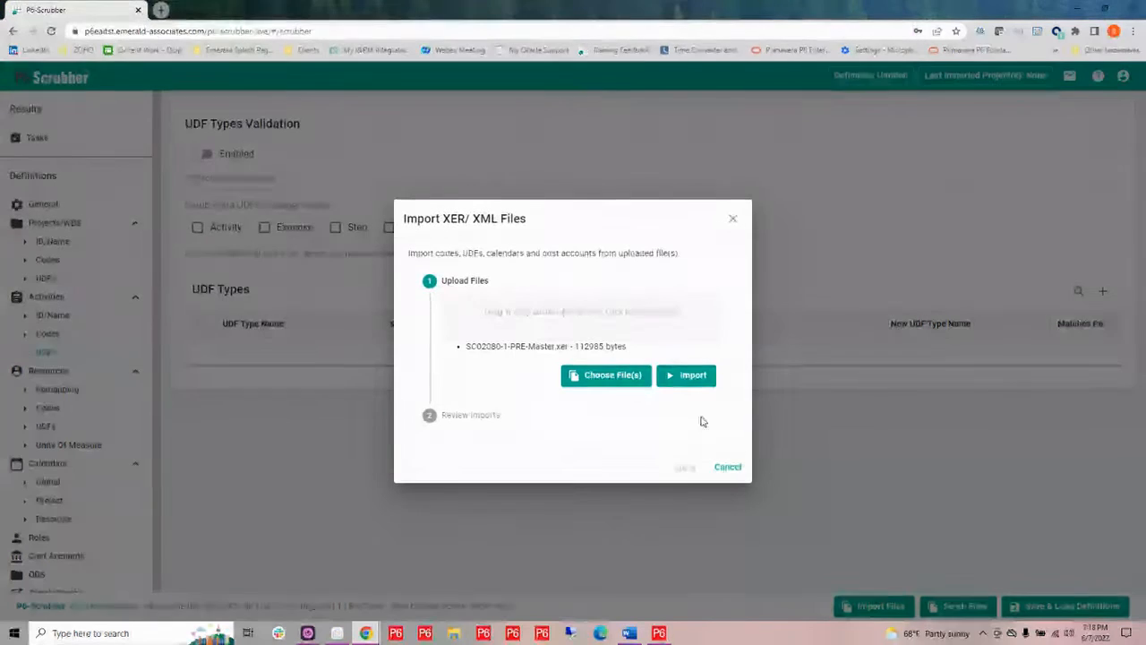
{"action": "left_click", "coordinate": [695, 376]}
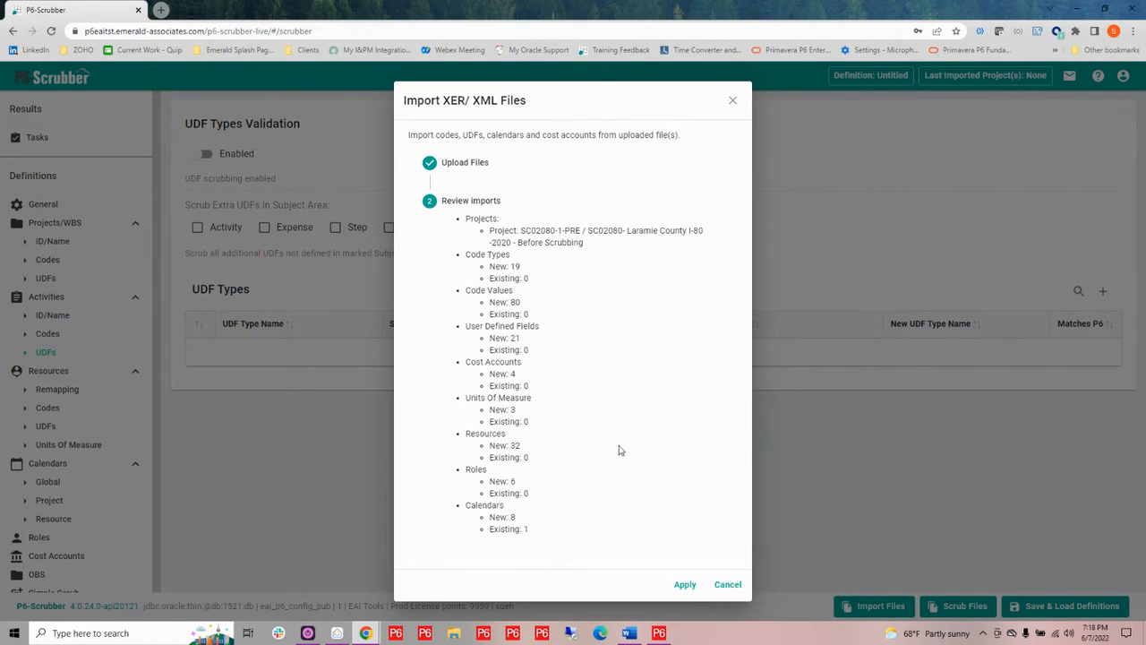
{"action": "left_click", "coordinate": [685, 585]}
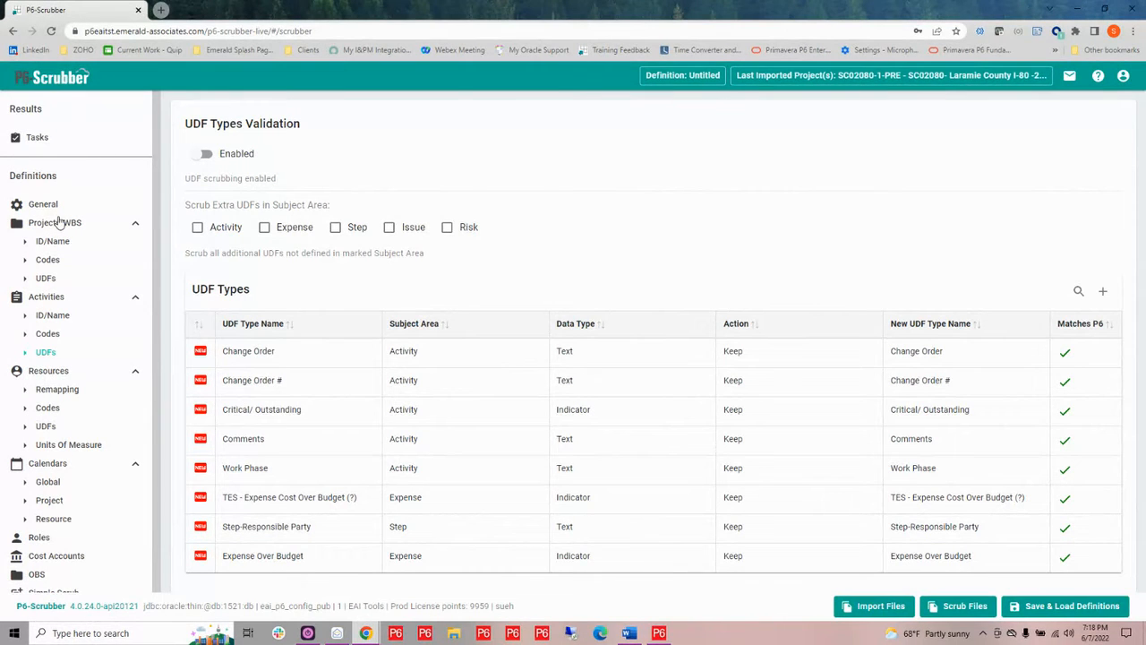
Open the Projects/WBS ID/Name settings and enable pattern matching
{"action": "left_click", "coordinate": [63, 244]}
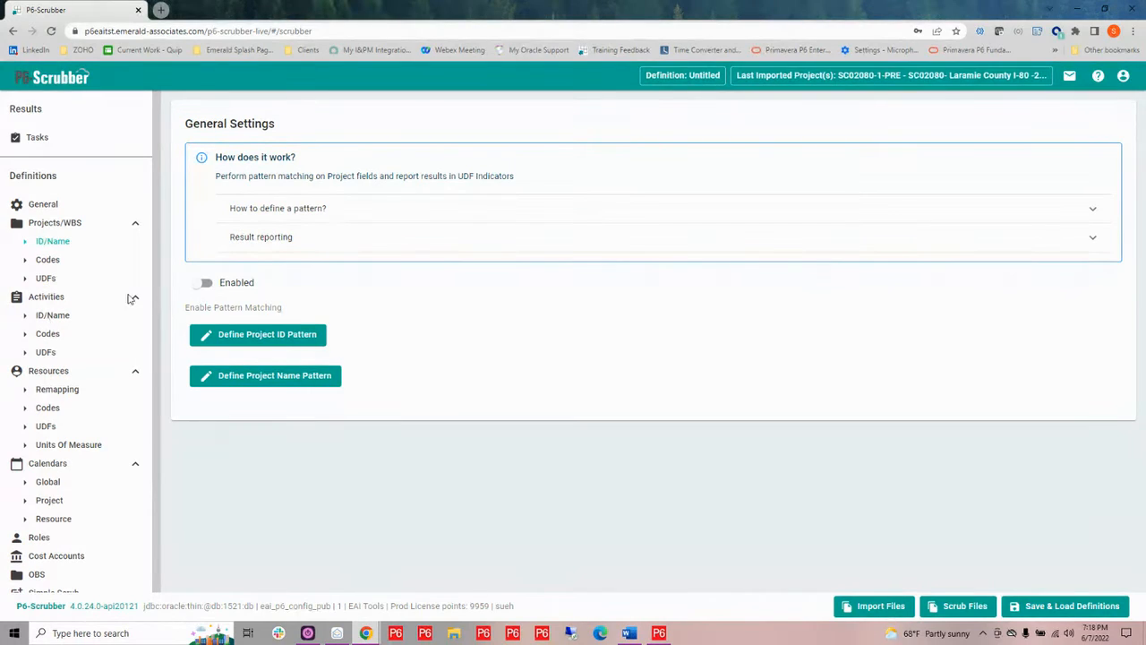
{"action": "left_click", "coordinate": [202, 284]}
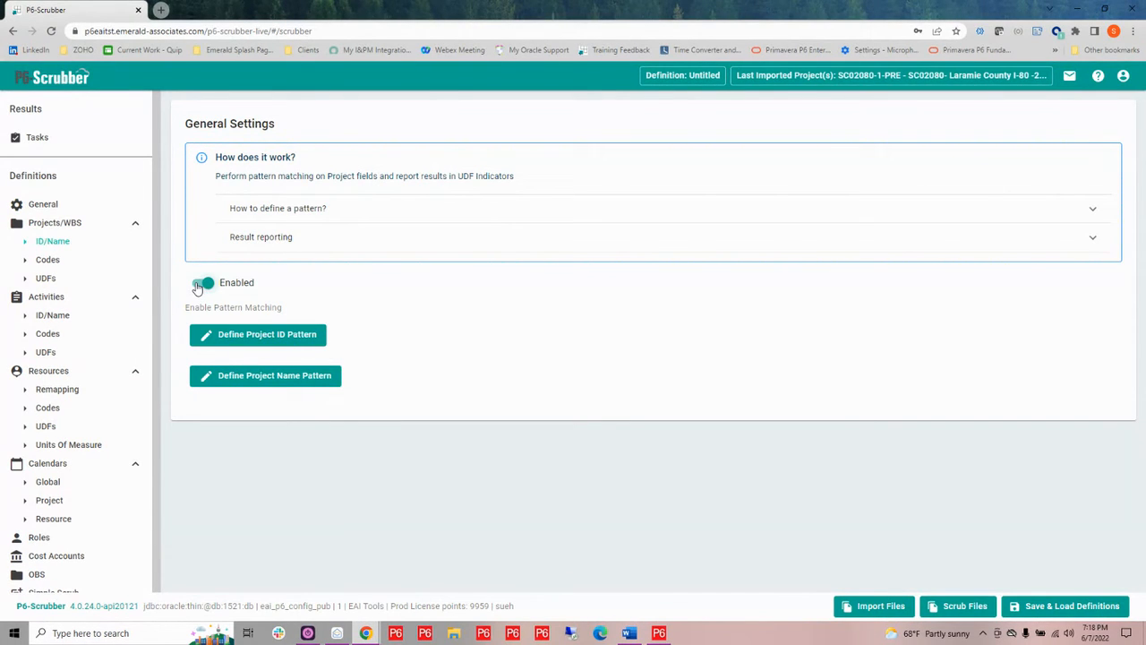
Start defining the Project ID pattern using the Simple Pattern type
{"action": "left_click", "coordinate": [248, 338]}
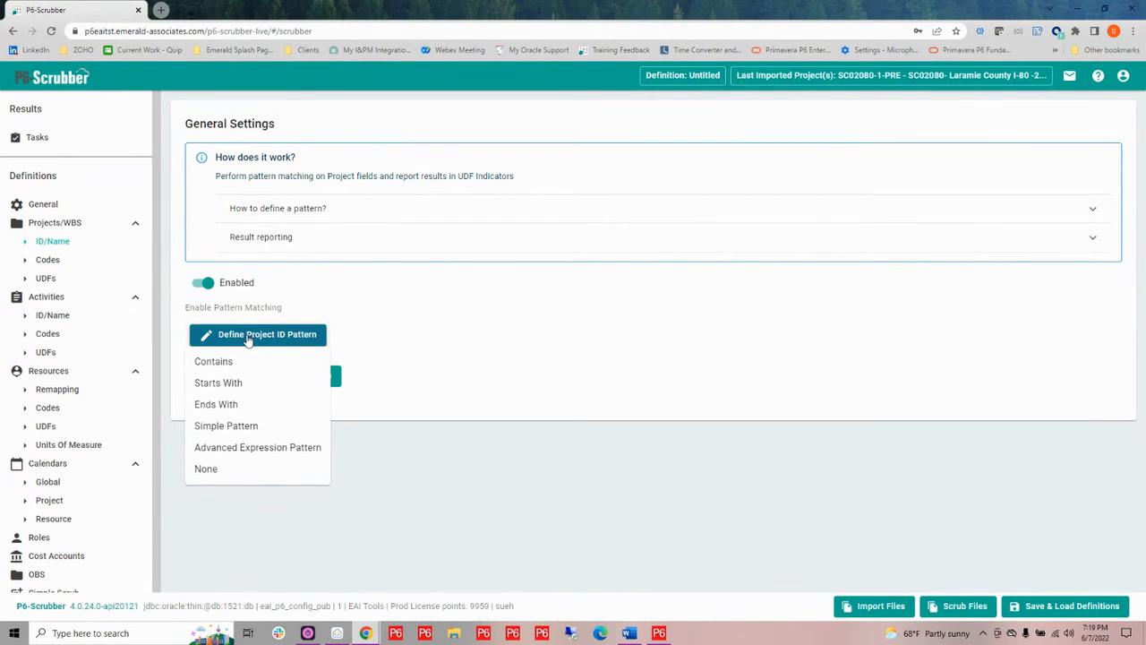
{"action": "left_click", "coordinate": [266, 427]}
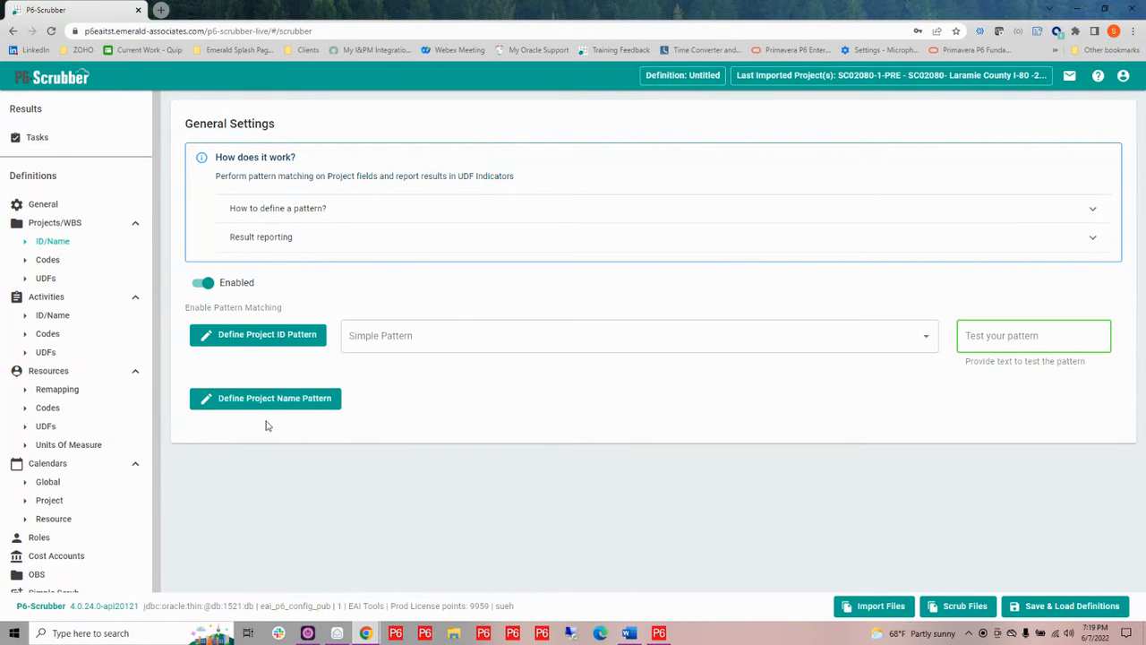
{"action": "left_click", "coordinate": [366, 331]}
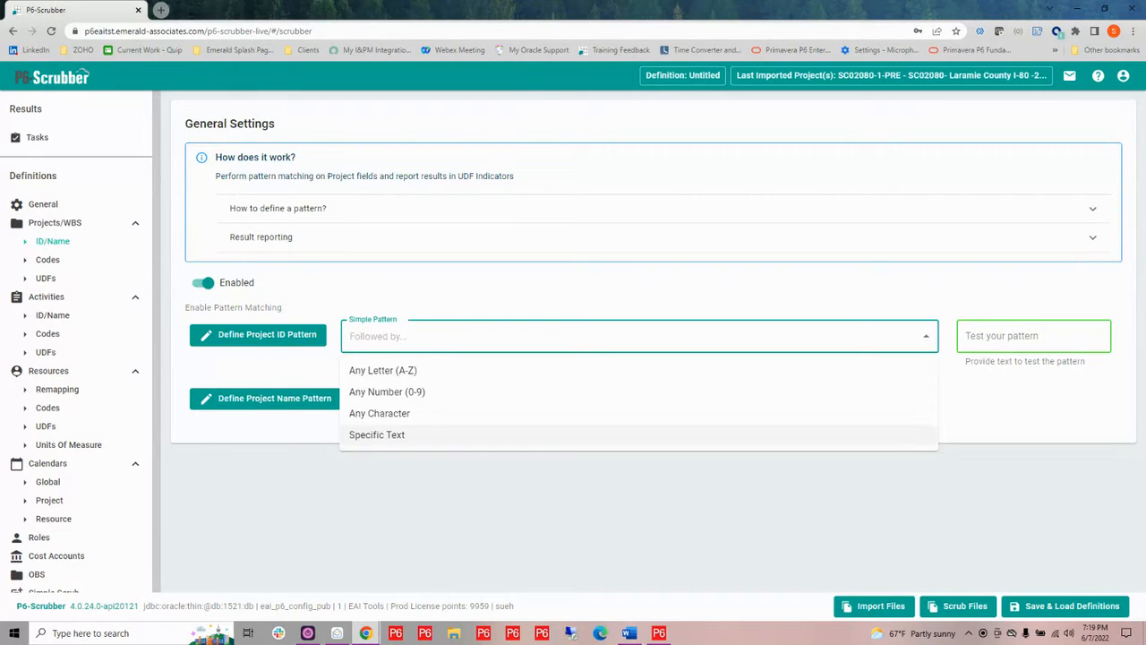
{"action": "left_click", "coordinate": [630, 633]}
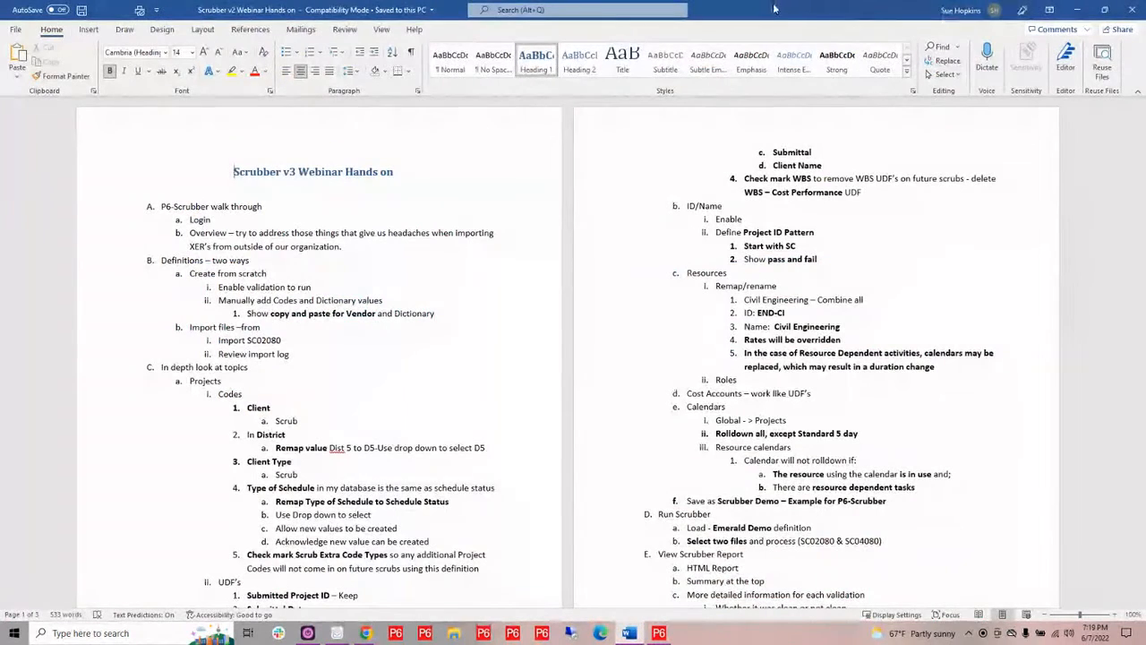
{"action": "key", "text": "alt+Tab"}
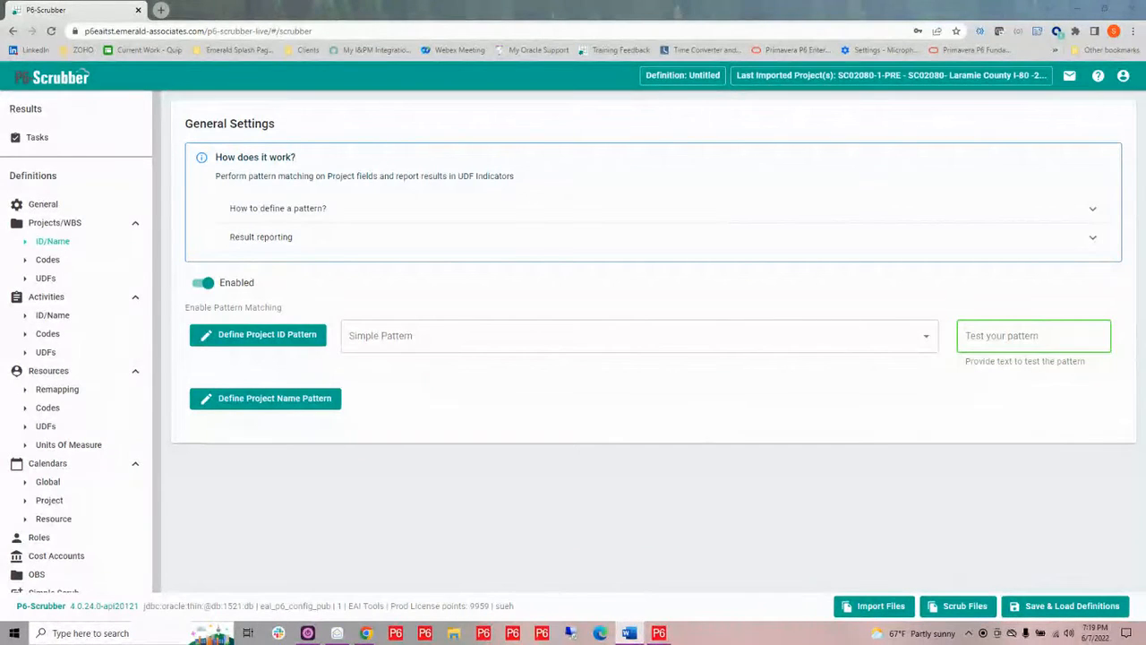
Add a pattern element matching any 3 letters (A-Z) in UPPER CASE
{"action": "left_click", "coordinate": [424, 335]}
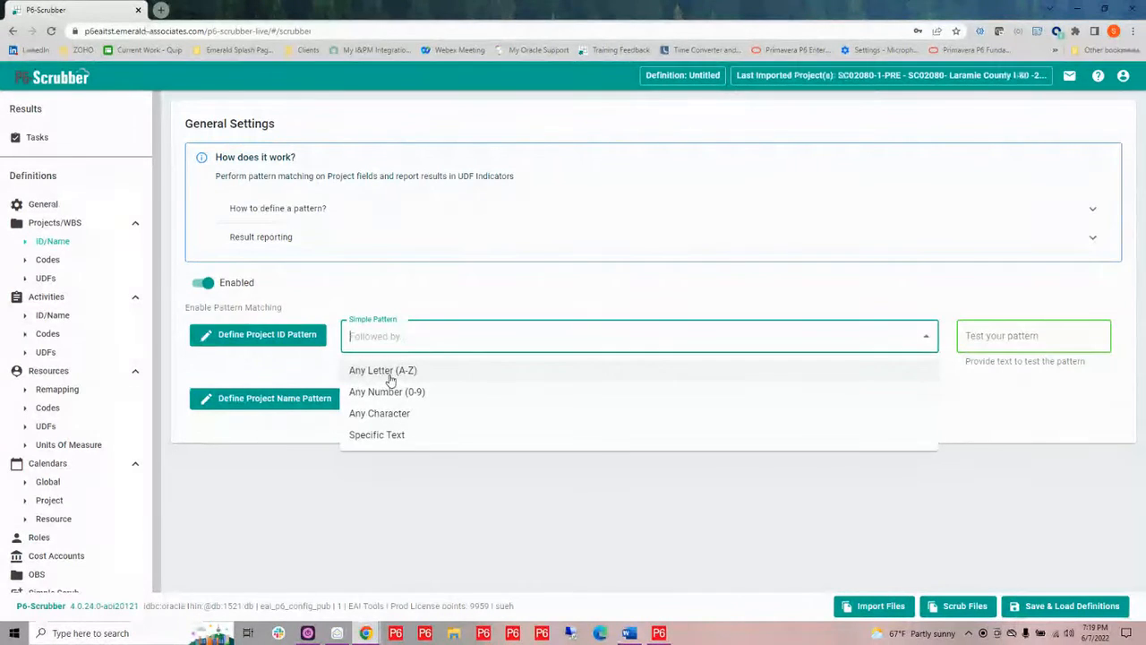
{"action": "left_click", "coordinate": [390, 373]}
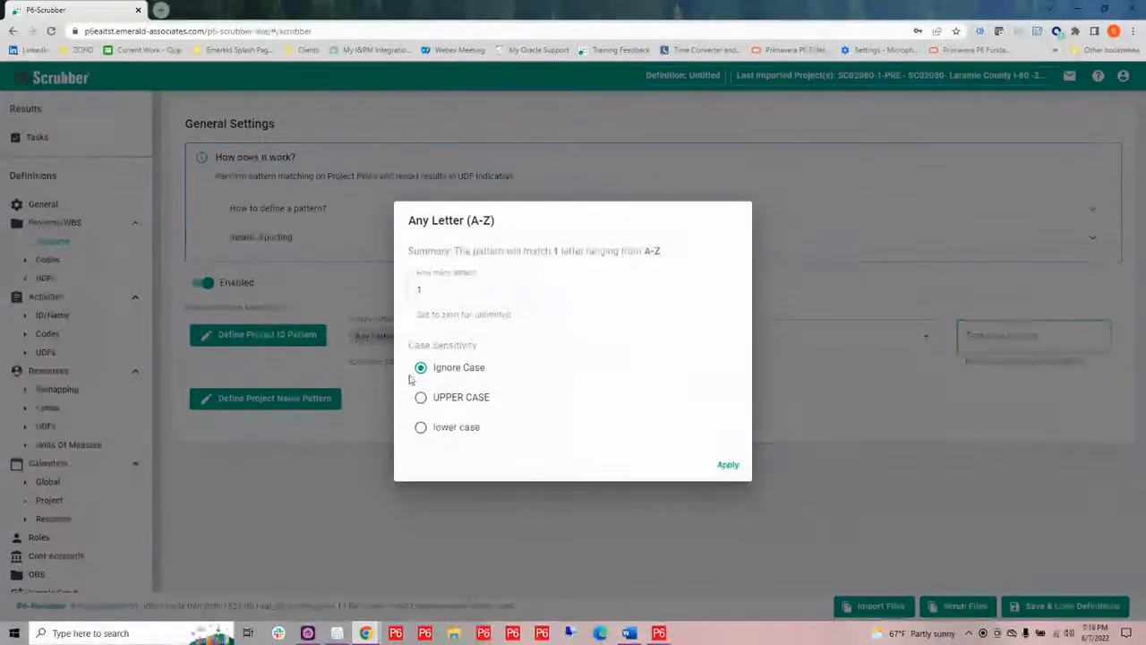
{"action": "left_click", "coordinate": [422, 398]}
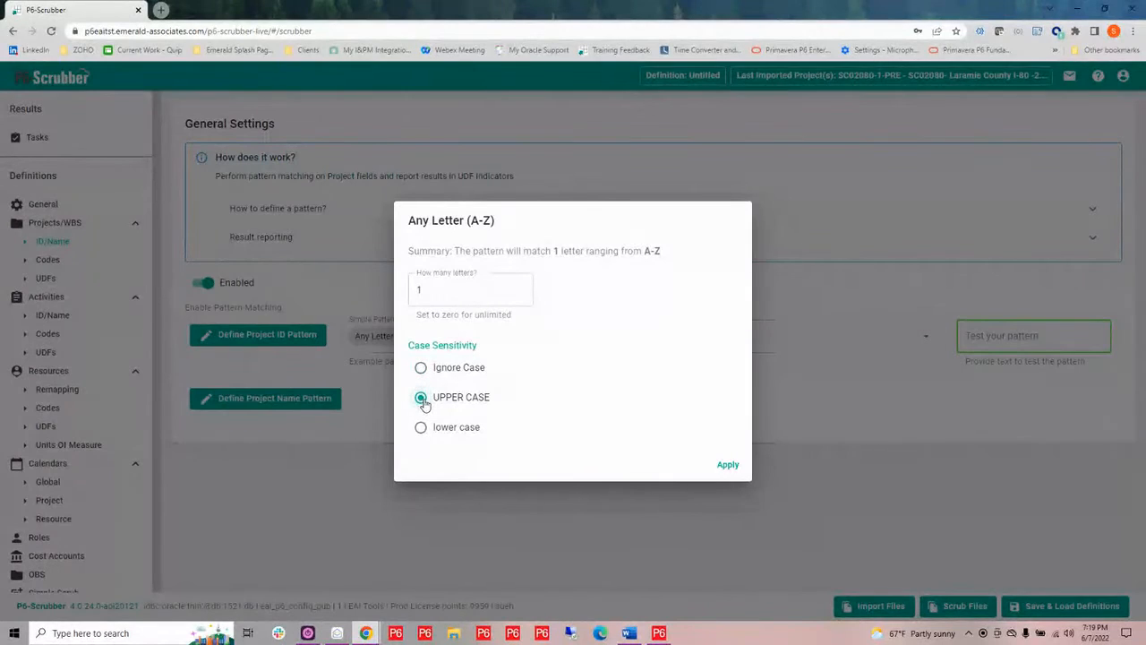
{"action": "left_click", "coordinate": [425, 295]}
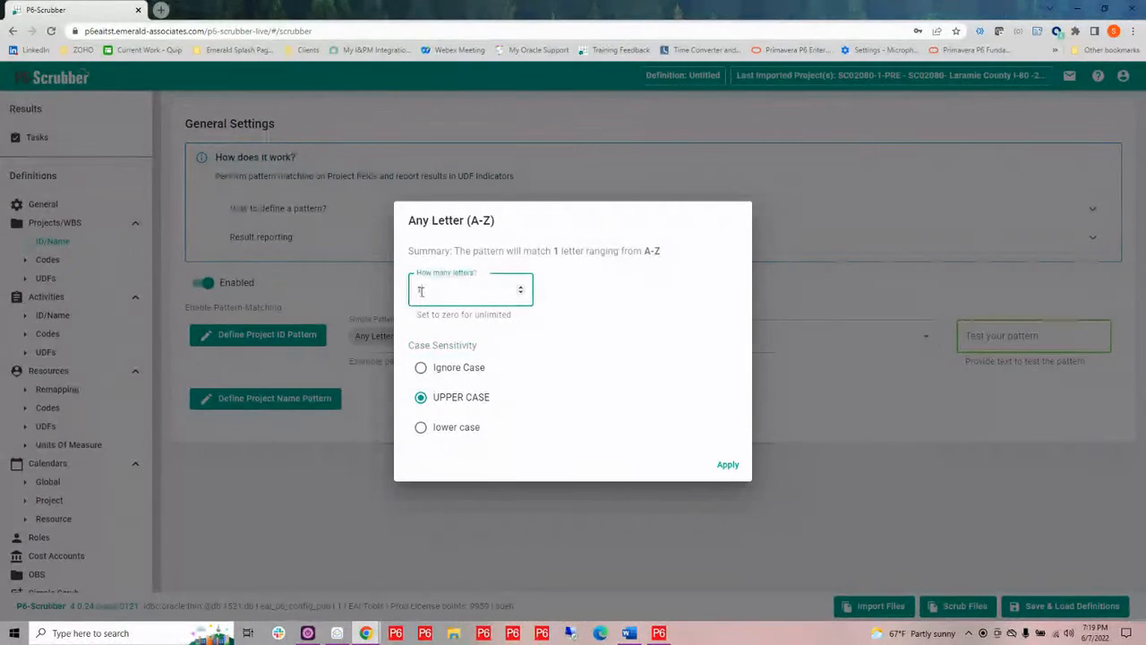
{"action": "type", "text": "3"}
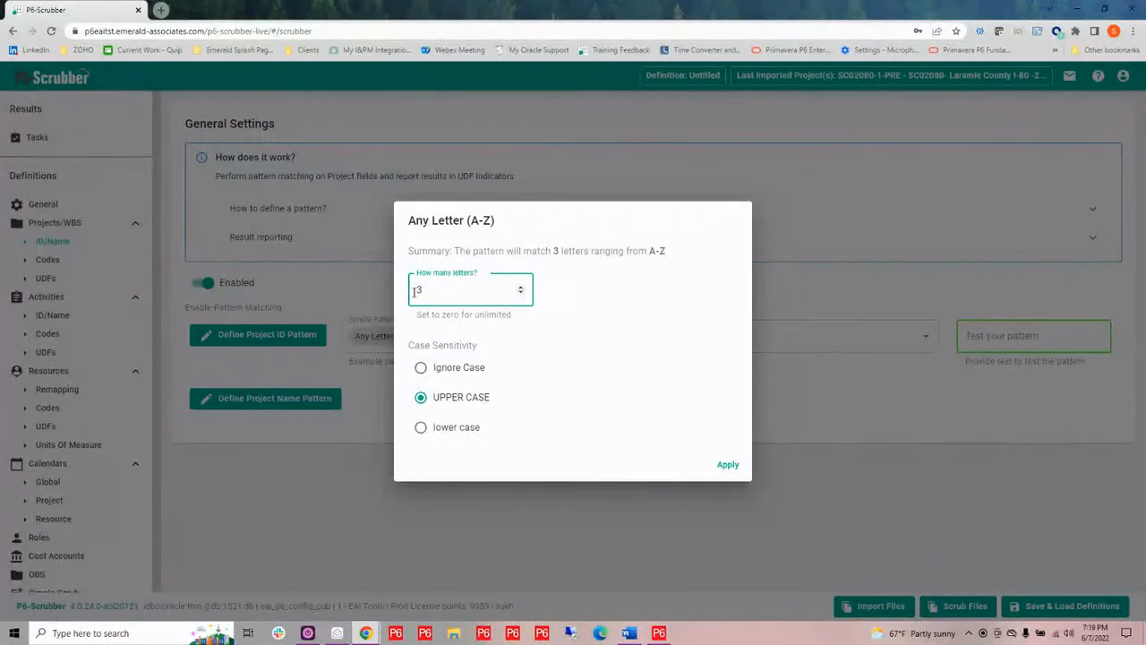
{"action": "left_click", "coordinate": [727, 466]}
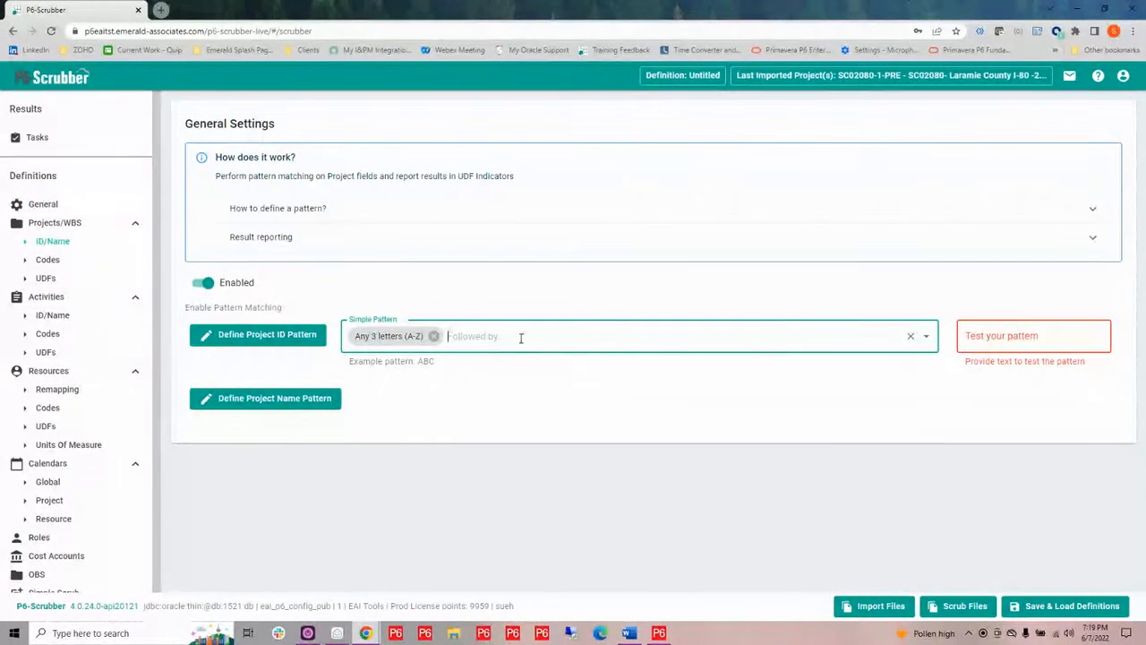
Append a pattern element matching any 5 digits (0-9)
{"action": "left_click", "coordinate": [470, 335]}
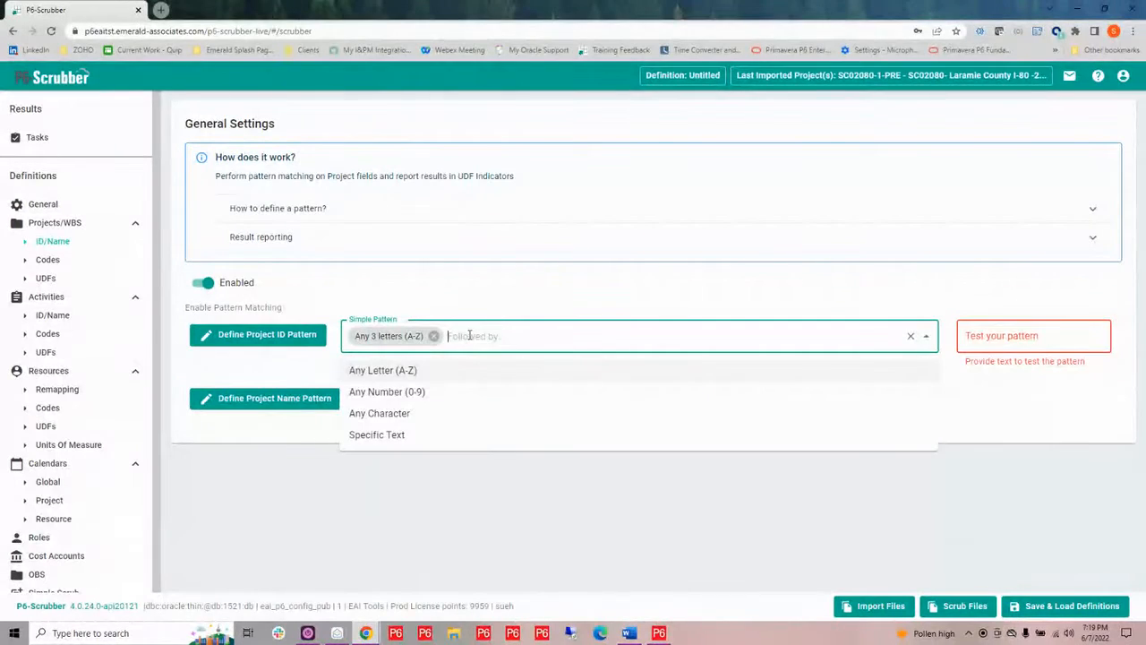
{"action": "left_click", "coordinate": [402, 394]}
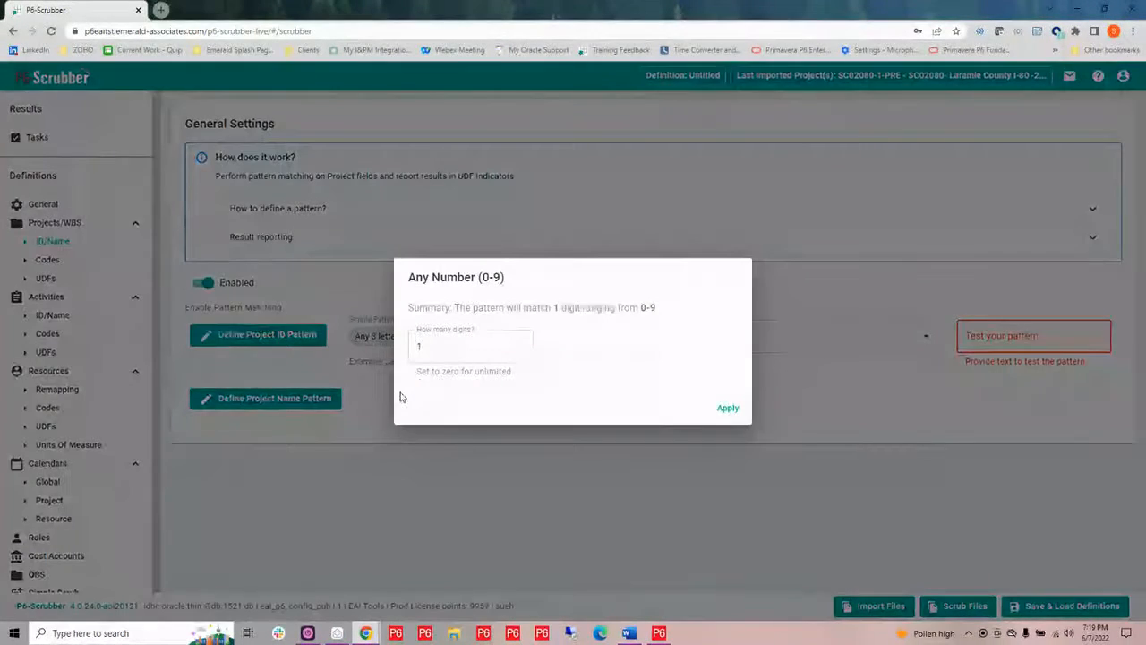
{"action": "double_click", "coordinate": [418, 348]}
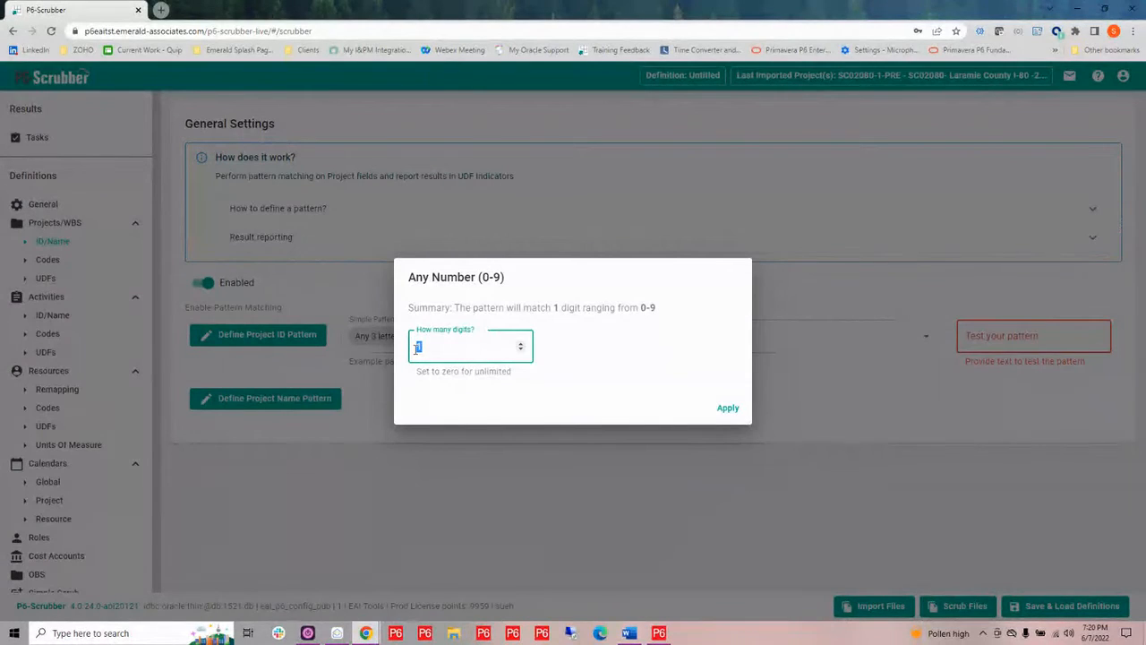
{"action": "type", "text": "5"}
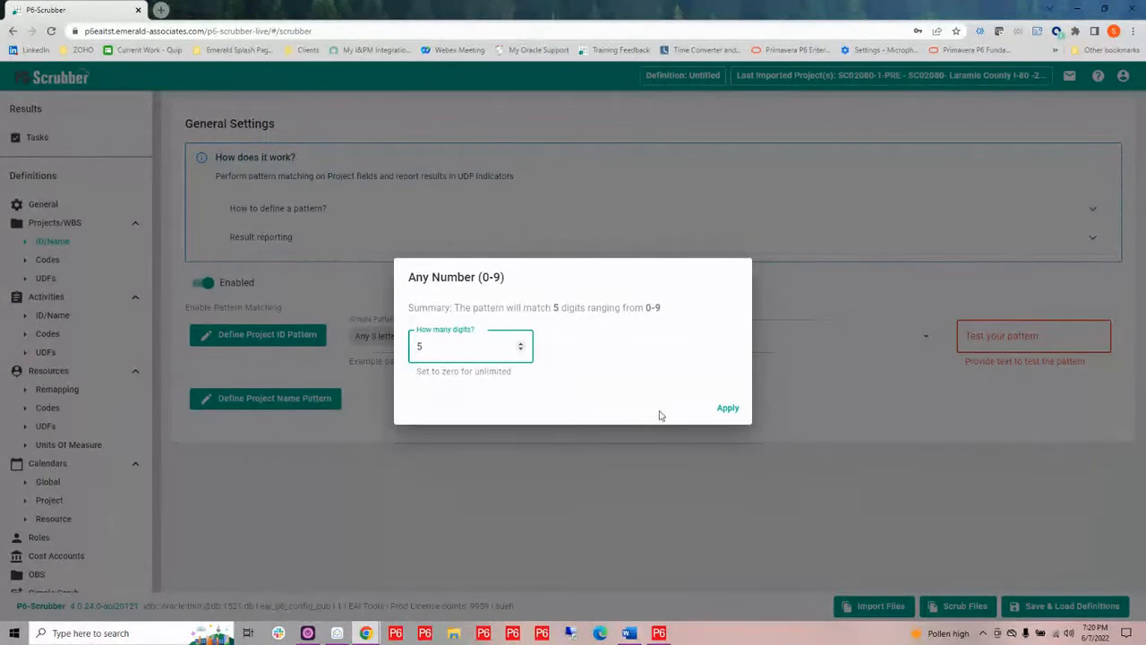
{"action": "left_click", "coordinate": [729, 410]}
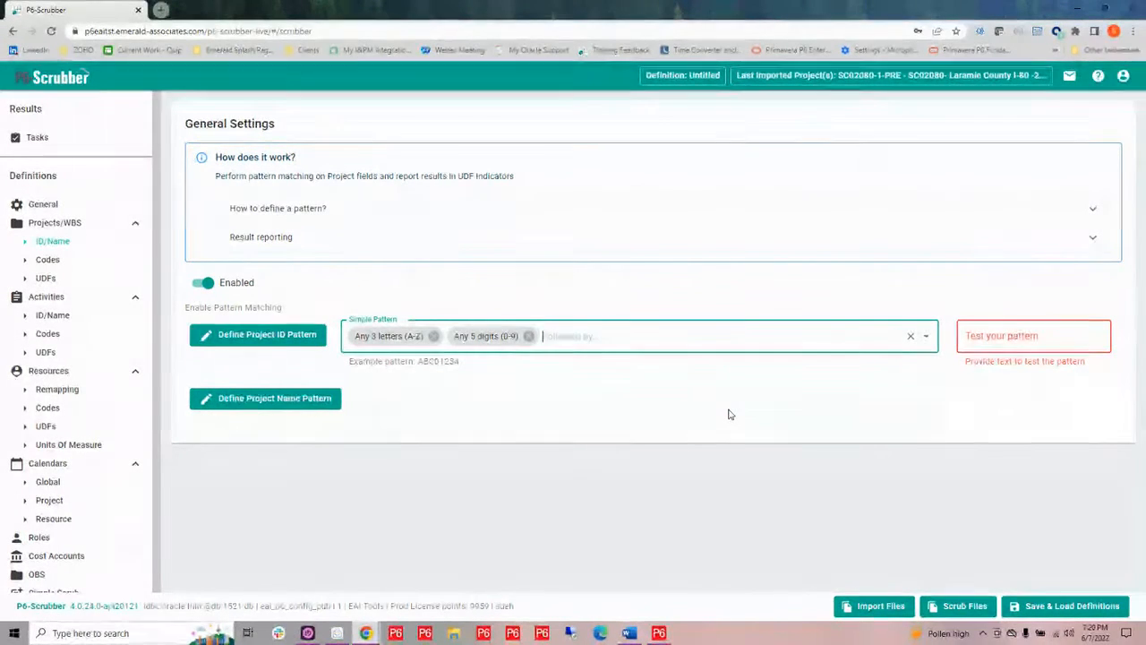
Append the specific text "-" to the Project ID pattern
{"action": "left_click", "coordinate": [548, 335]}
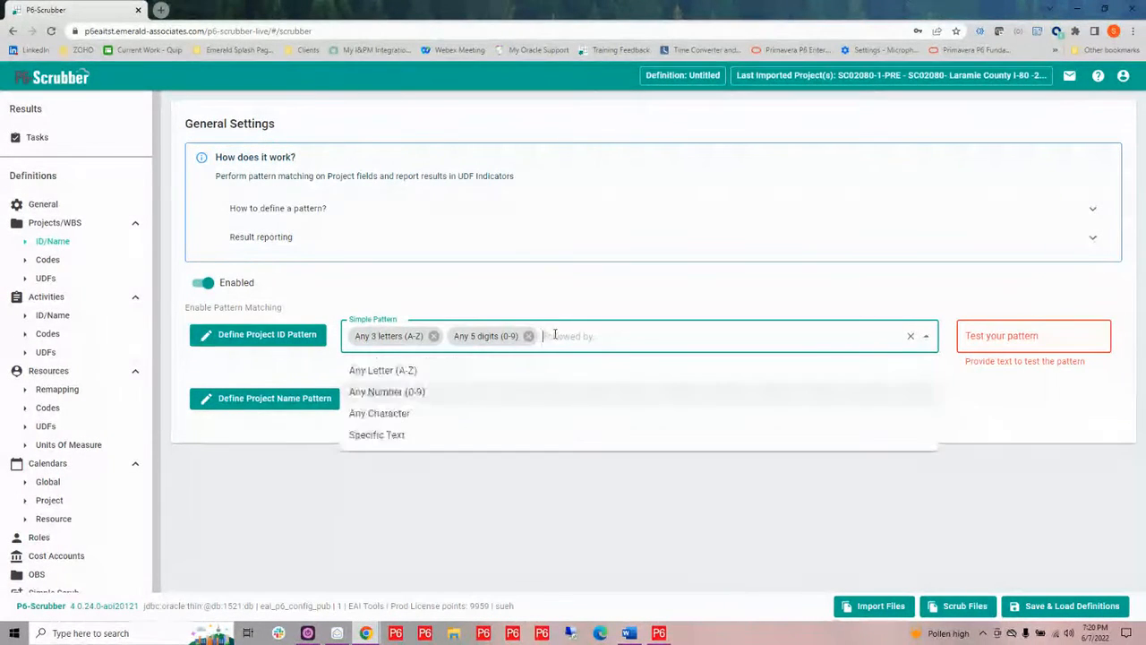
{"action": "left_click", "coordinate": [392, 436]}
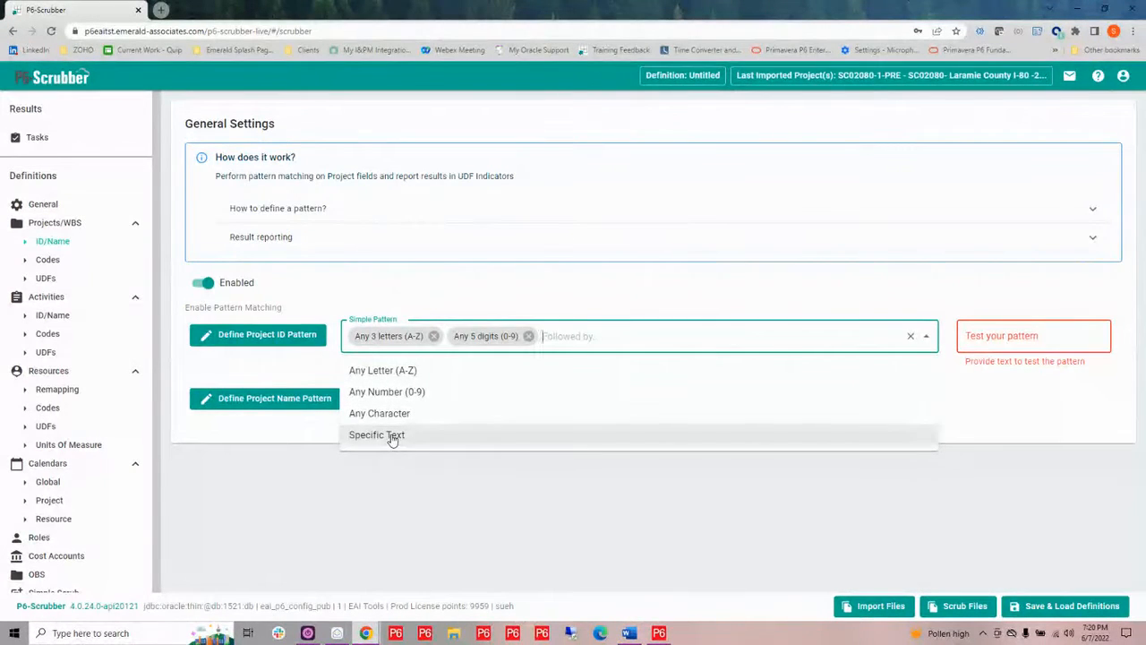
{"action": "left_click", "coordinate": [442, 355]}
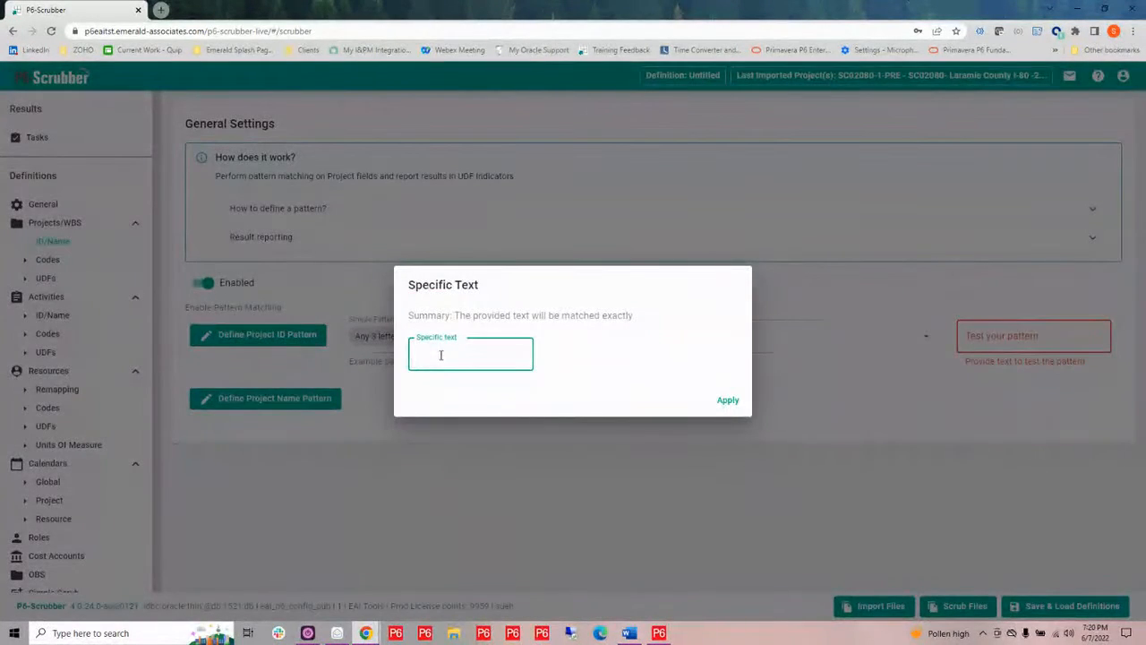
{"action": "type", "text": "-"}
{"action": "left_click", "coordinate": [727, 402]}
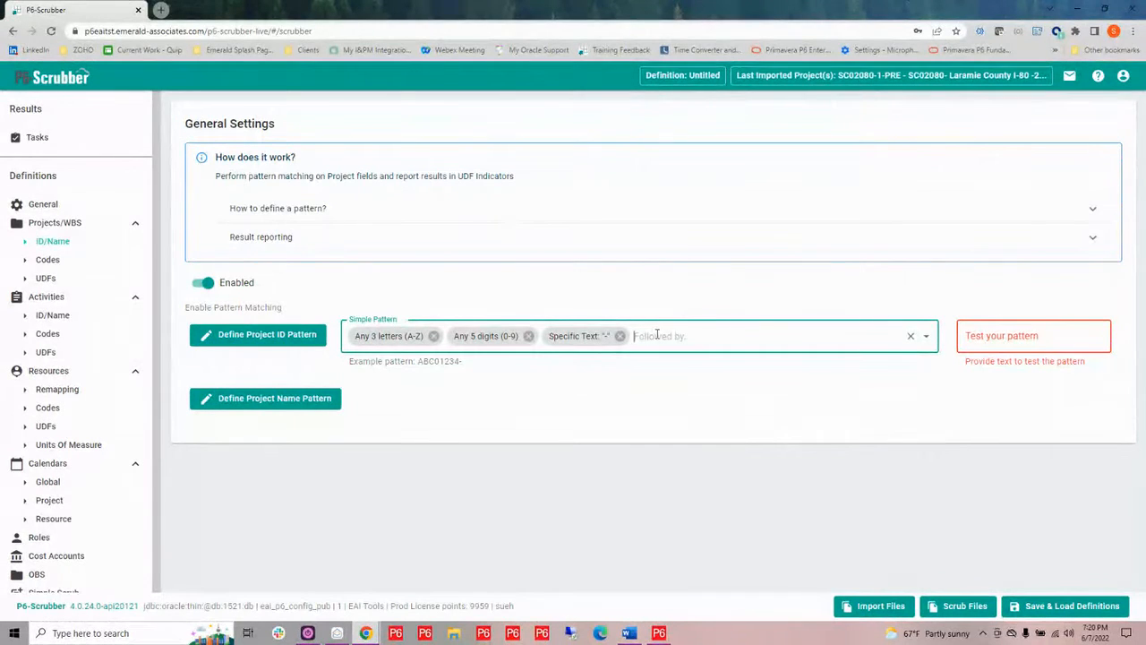
Append an Any Character element with the count set to 0 for unlimited characters
{"action": "left_click", "coordinate": [657, 335]}
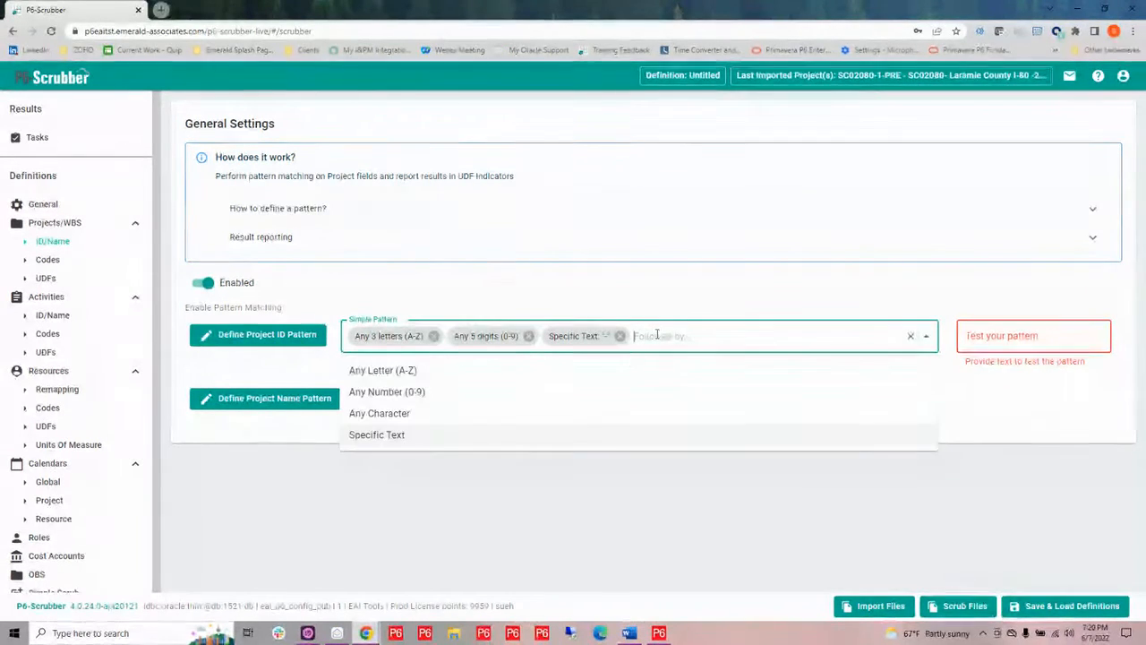
{"action": "left_click", "coordinate": [403, 414]}
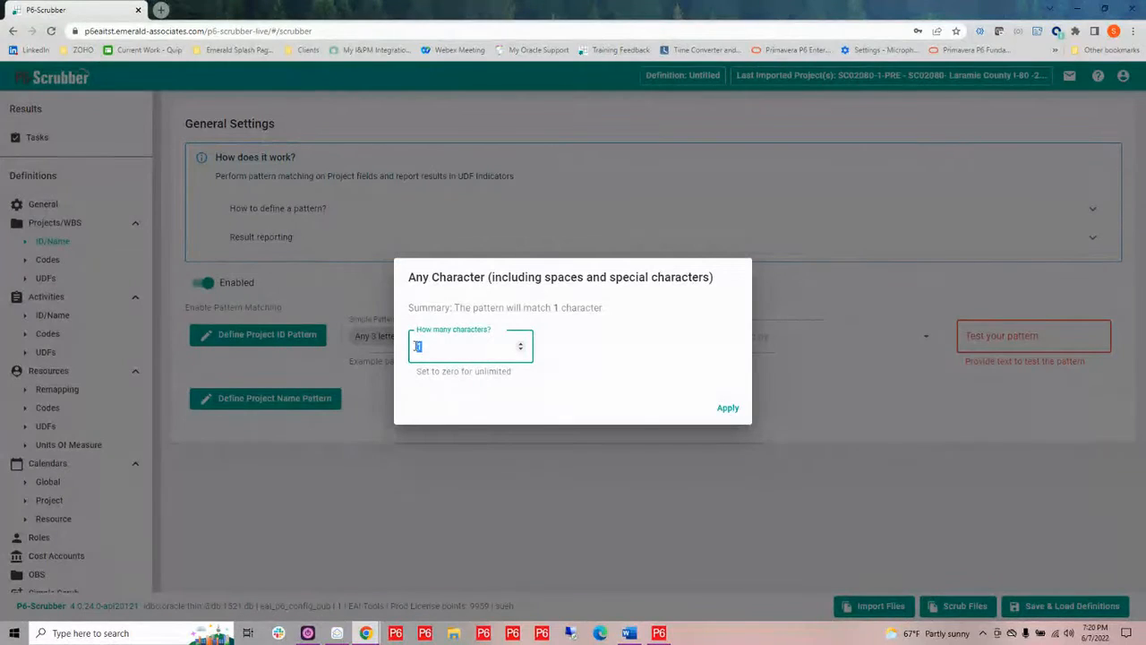
{"action": "type", "text": "0"}
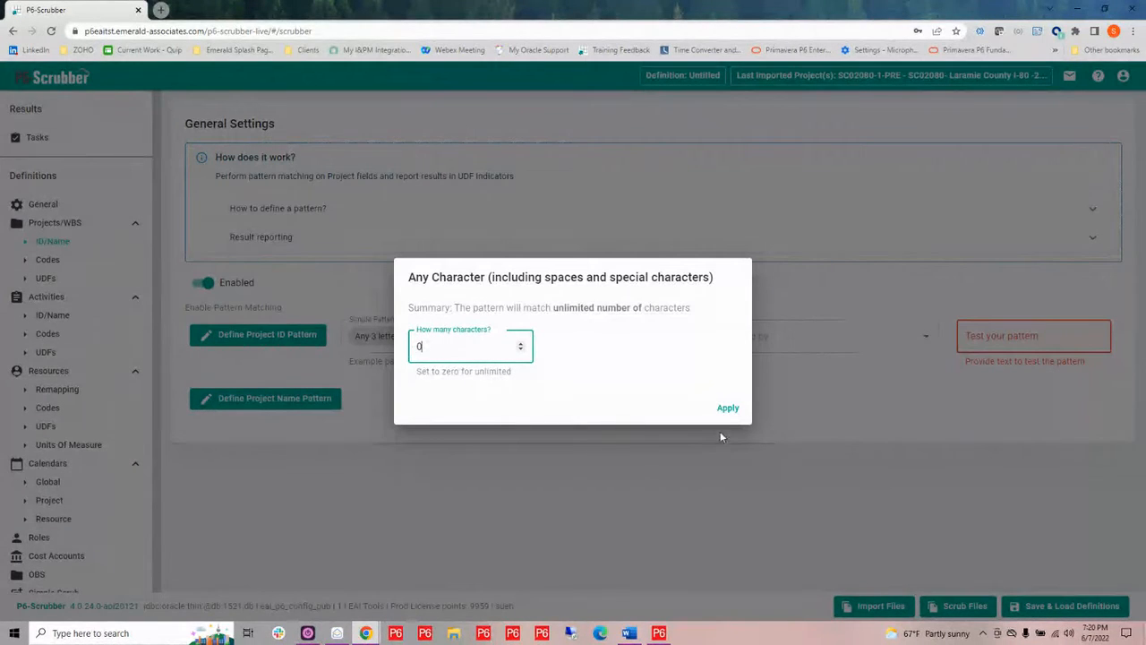
{"action": "left_click", "coordinate": [728, 408]}
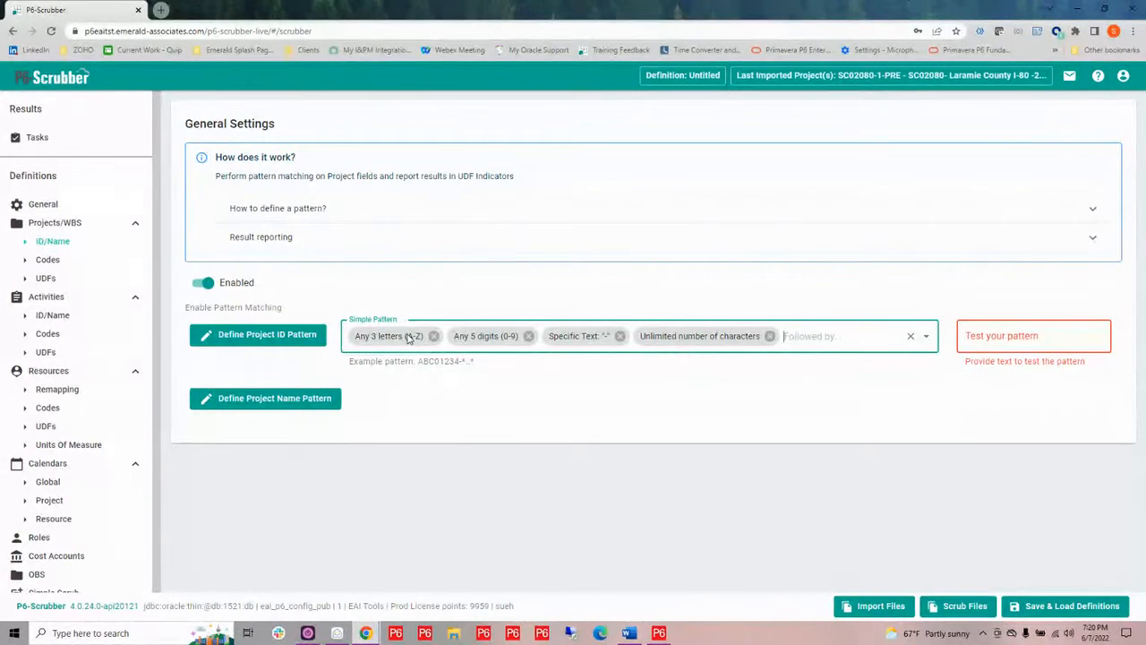
Enter SC02080-res-SCRUB as the pattern test text and remove all elements from the Project ID pattern
{"action": "left_click", "coordinate": [1025, 335]}
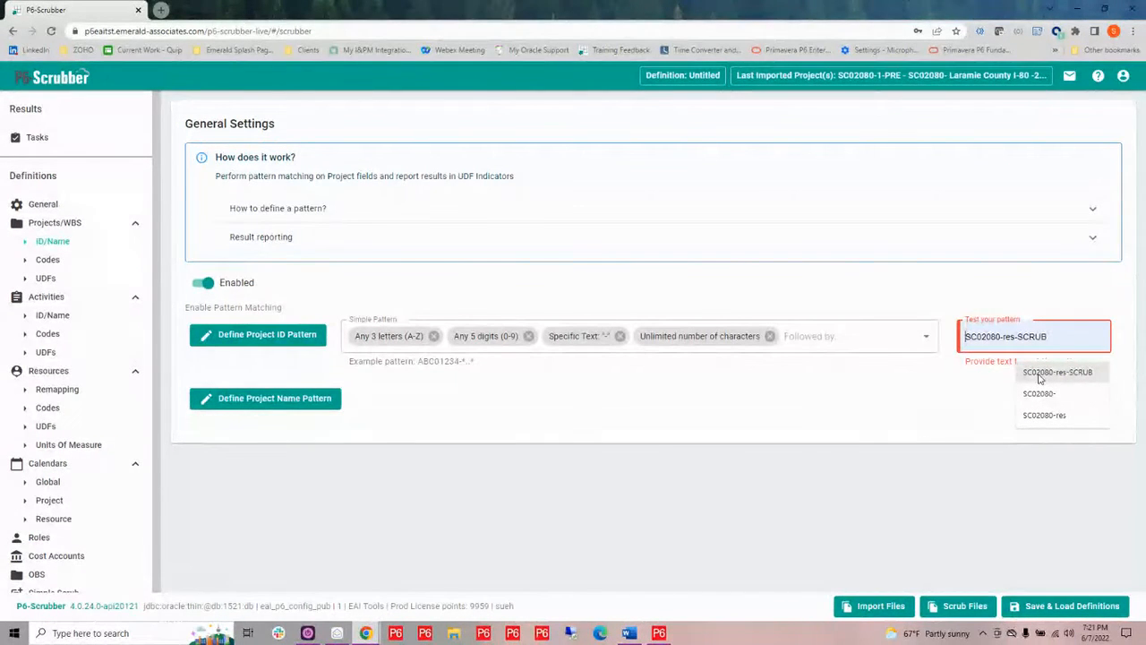
{"action": "left_click", "coordinate": [1043, 373]}
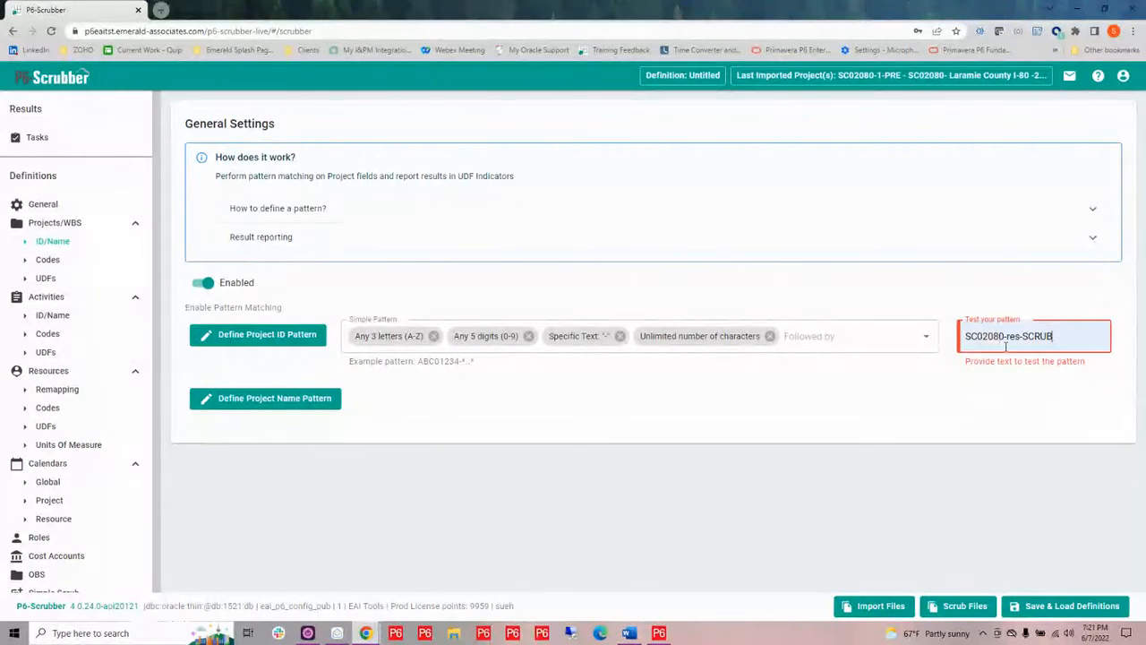
{"action": "left_click", "coordinate": [769, 336]}
{"action": "left_click", "coordinate": [621, 336]}
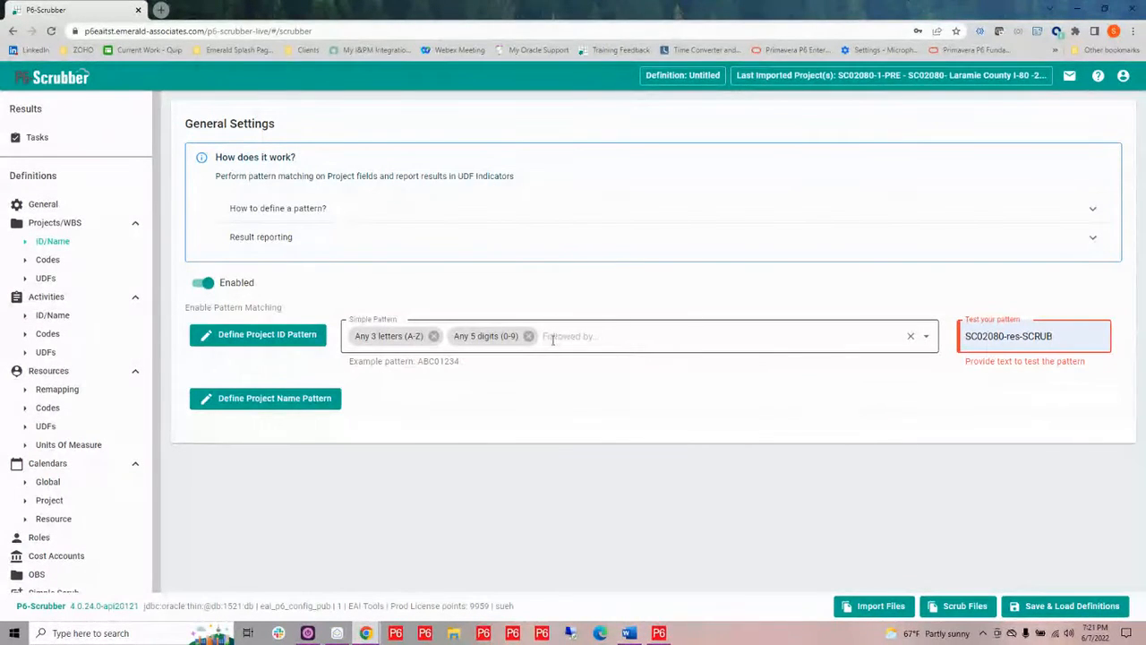
{"action": "left_click", "coordinate": [527, 336]}
{"action": "left_click", "coordinate": [434, 336]}
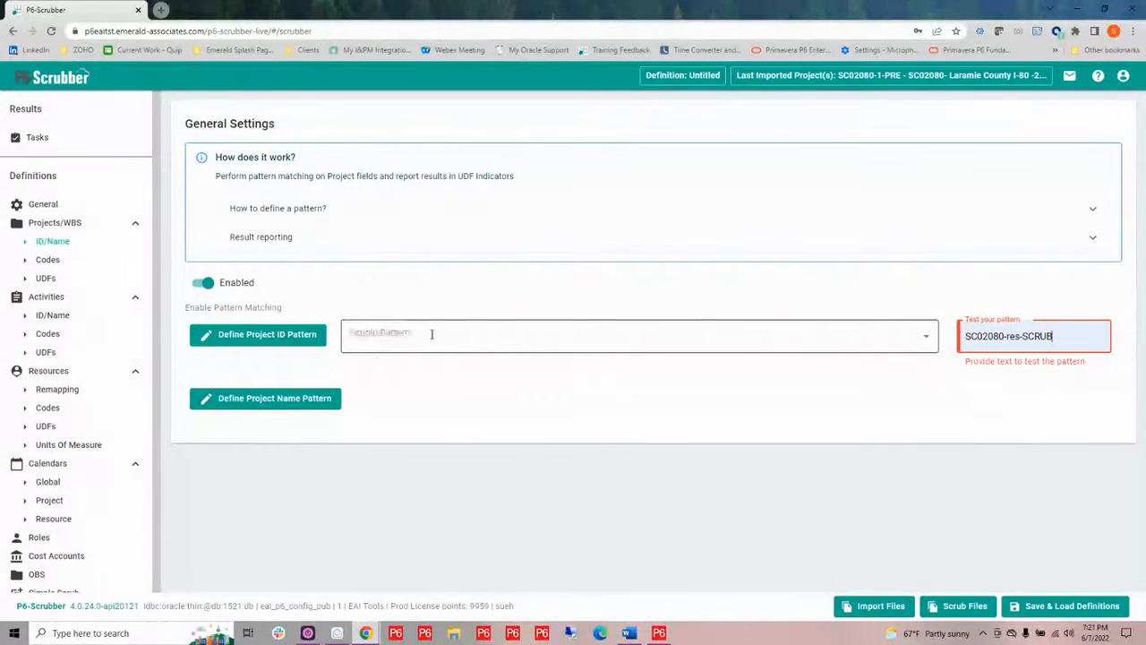
Add a pattern element matching any 2 letters (A-Z) in UPPER CASE
{"action": "left_click", "coordinate": [419, 334]}
{"action": "left_click", "coordinate": [358, 369]}
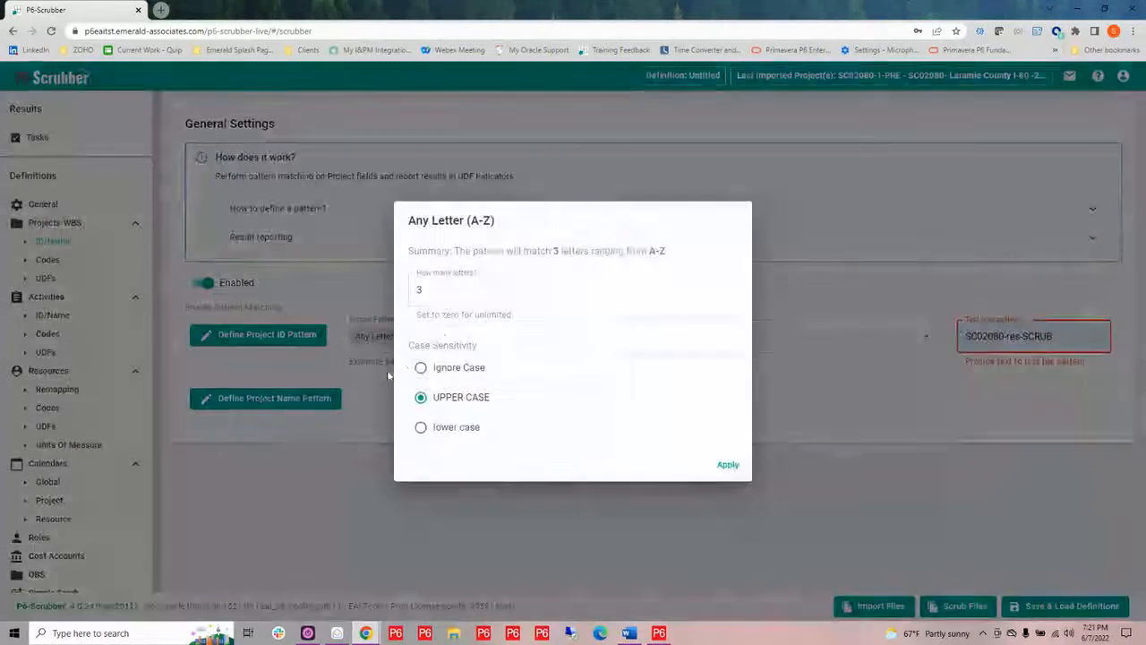
{"action": "left_click", "coordinate": [418, 289]}
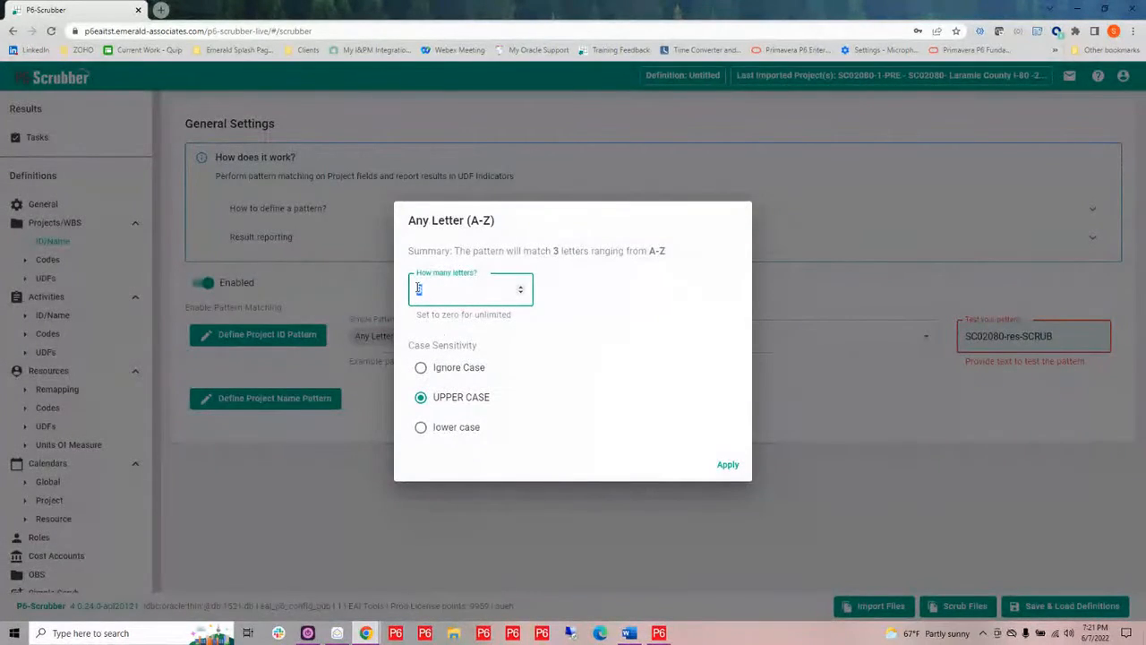
{"action": "type", "text": "2"}
{"action": "left_click", "coordinate": [734, 467]}
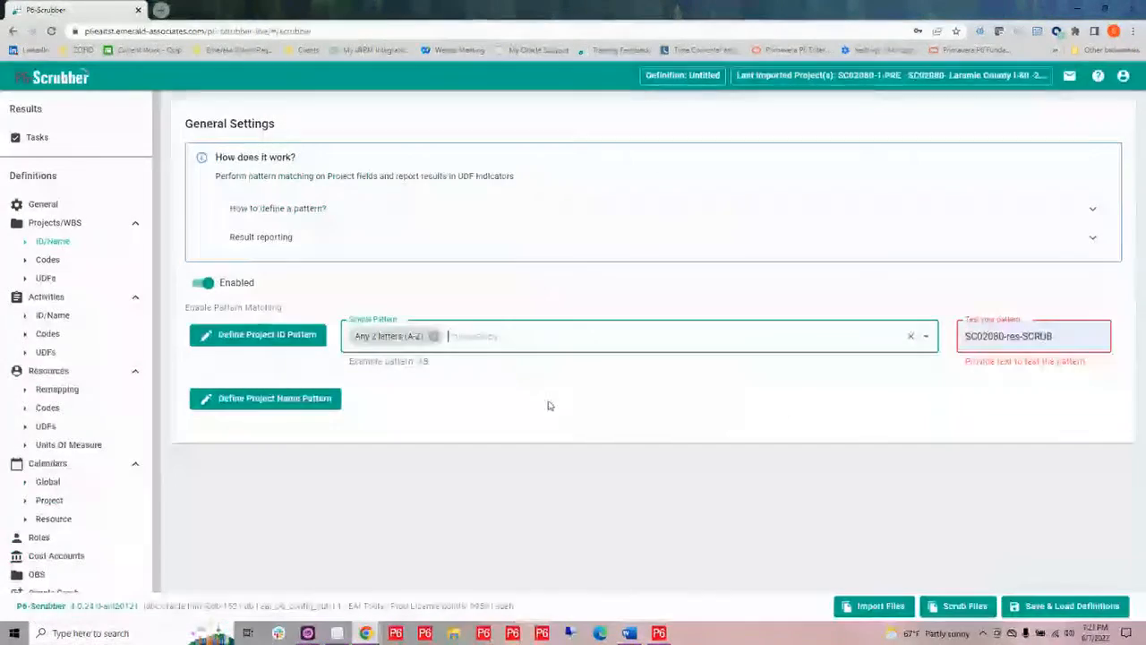
Append a pattern element matching any 5 digits (0-9)
{"action": "left_click", "coordinate": [469, 331]}
{"action": "left_click", "coordinate": [384, 391]}
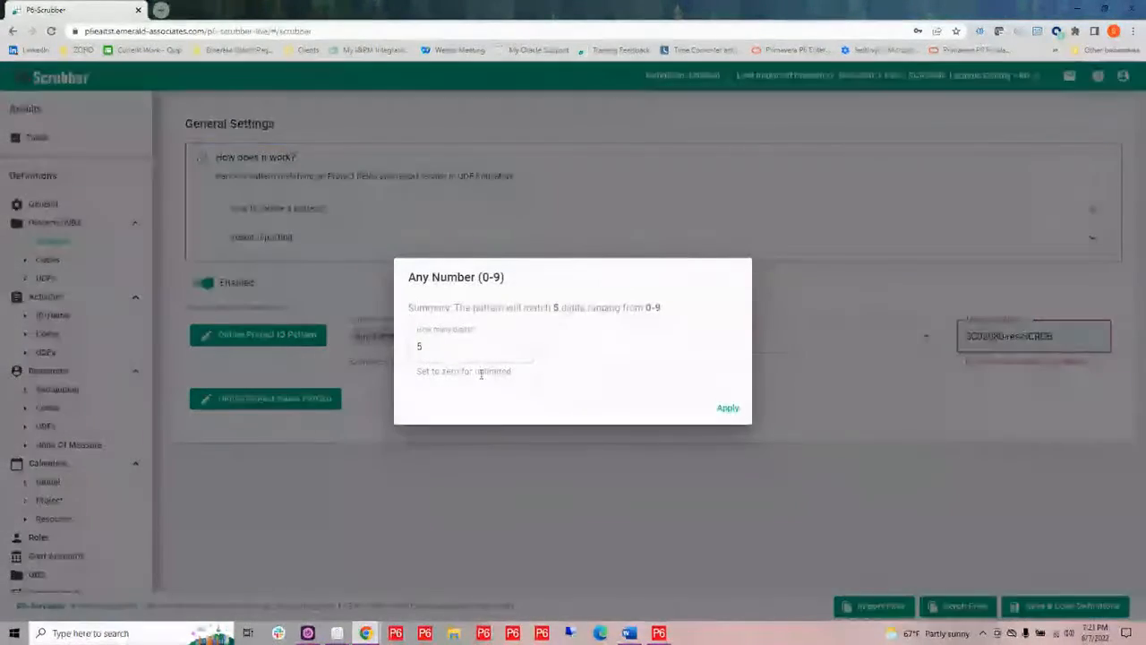
{"action": "left_click", "coordinate": [730, 410]}
Append the specific text "-" to the Project ID pattern
{"action": "left_click", "coordinate": [547, 349]}
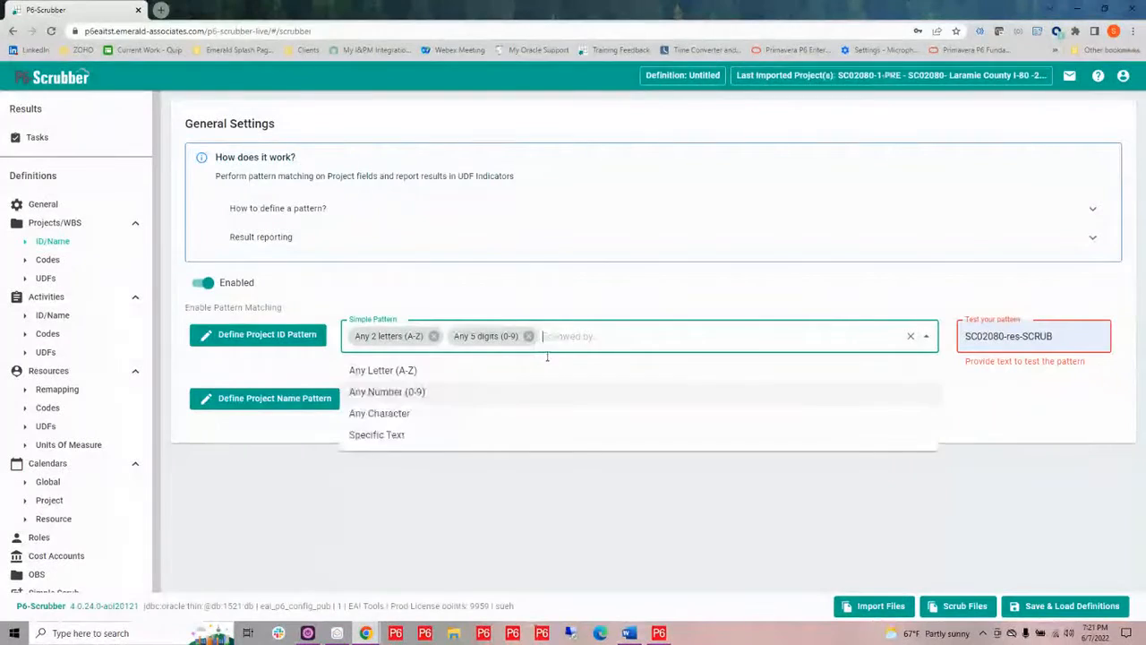
{"action": "left_click", "coordinate": [394, 435]}
{"action": "type", "text": "-"}
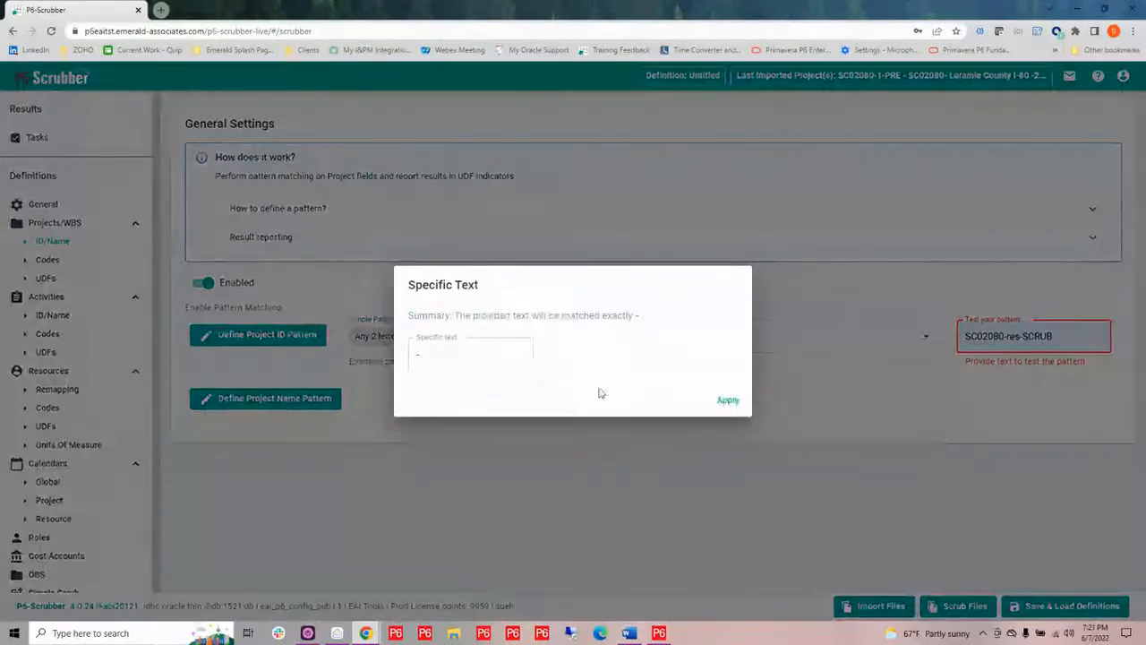
{"action": "left_click", "coordinate": [727, 402]}
{"action": "left_click", "coordinate": [537, 348]}
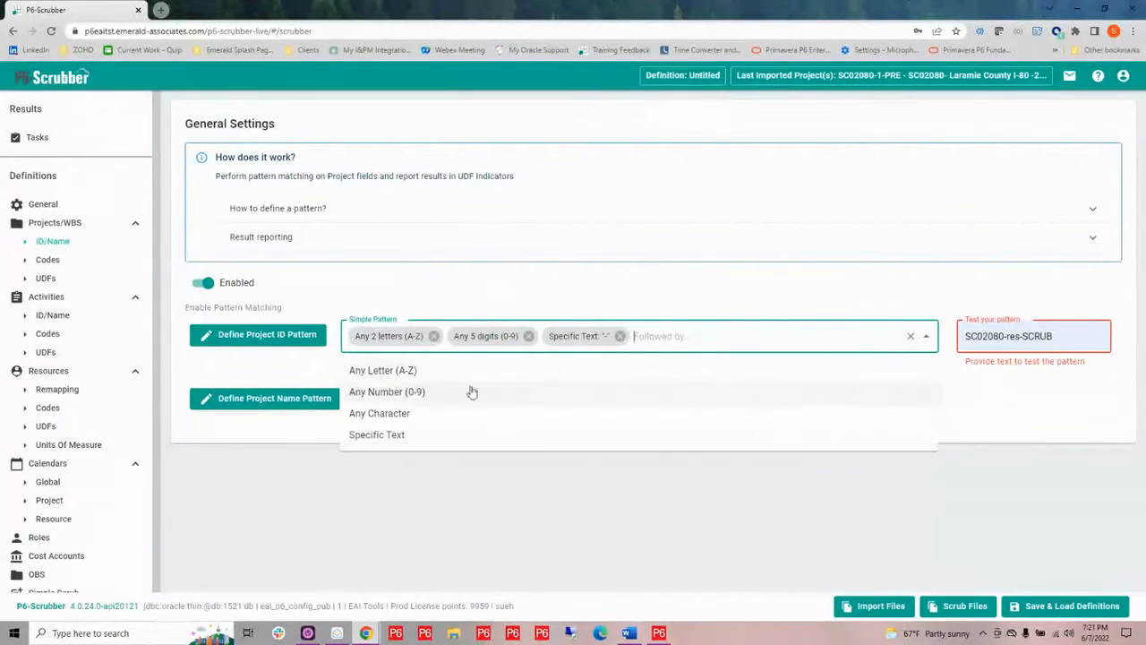
Append a pattern element matching any character with an unlimited count to the Project ID pattern
{"action": "left_click", "coordinate": [380, 414]}
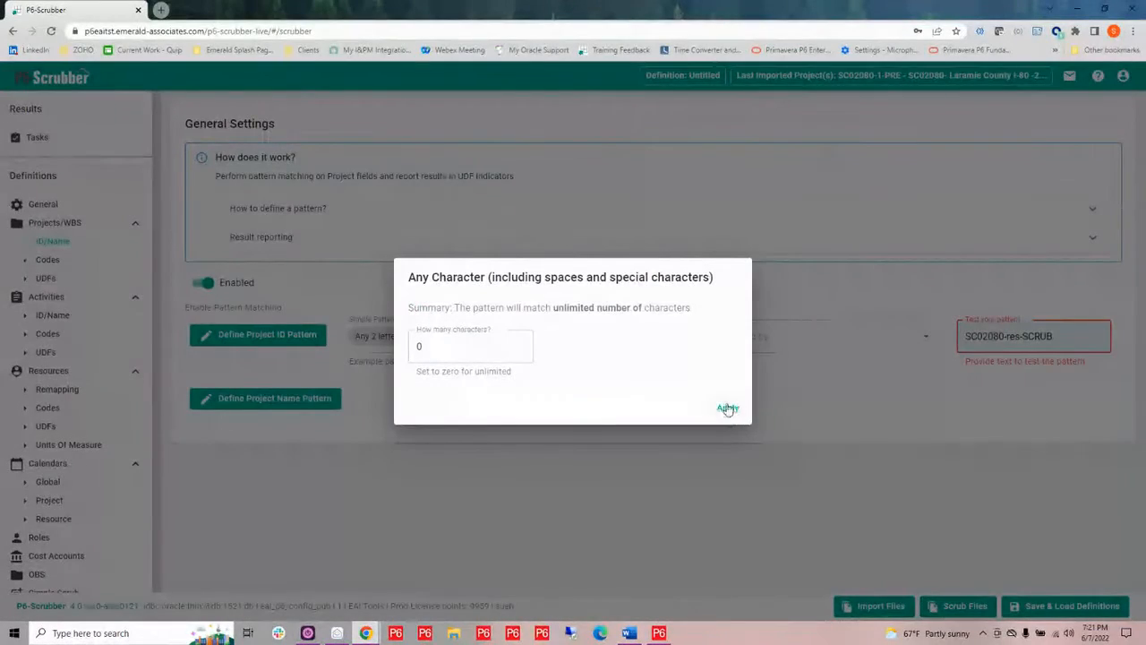
{"action": "left_click", "coordinate": [727, 409]}
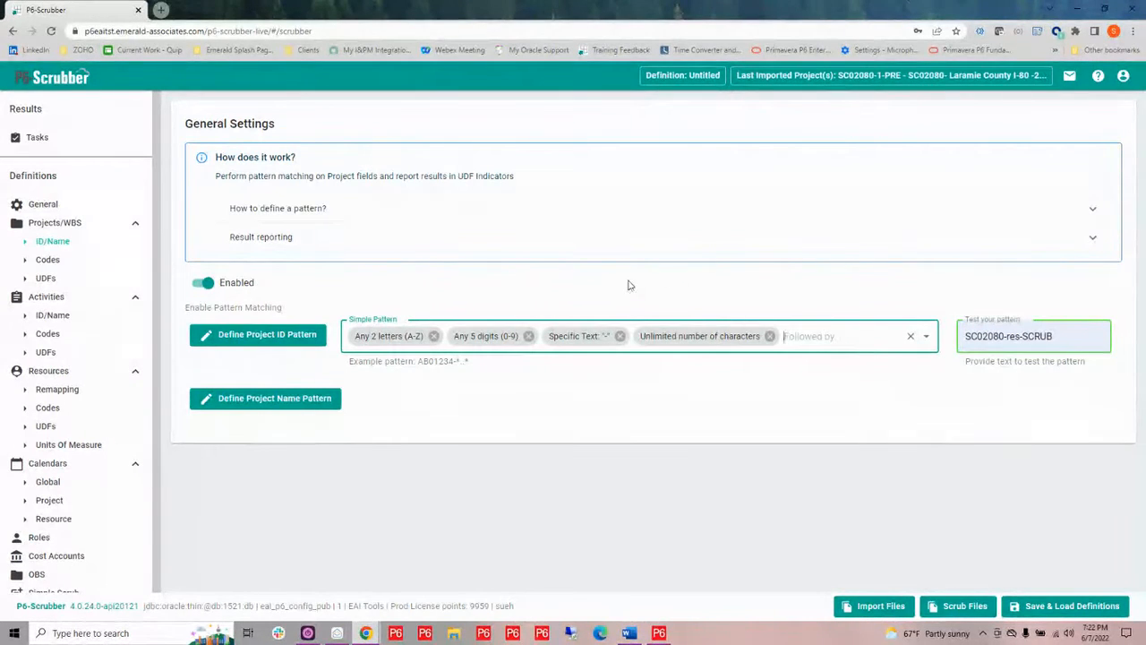
In Project codes, remap the District code's dictionary value Dist 5 to the P6 value D5
{"action": "left_click", "coordinate": [48, 261]}
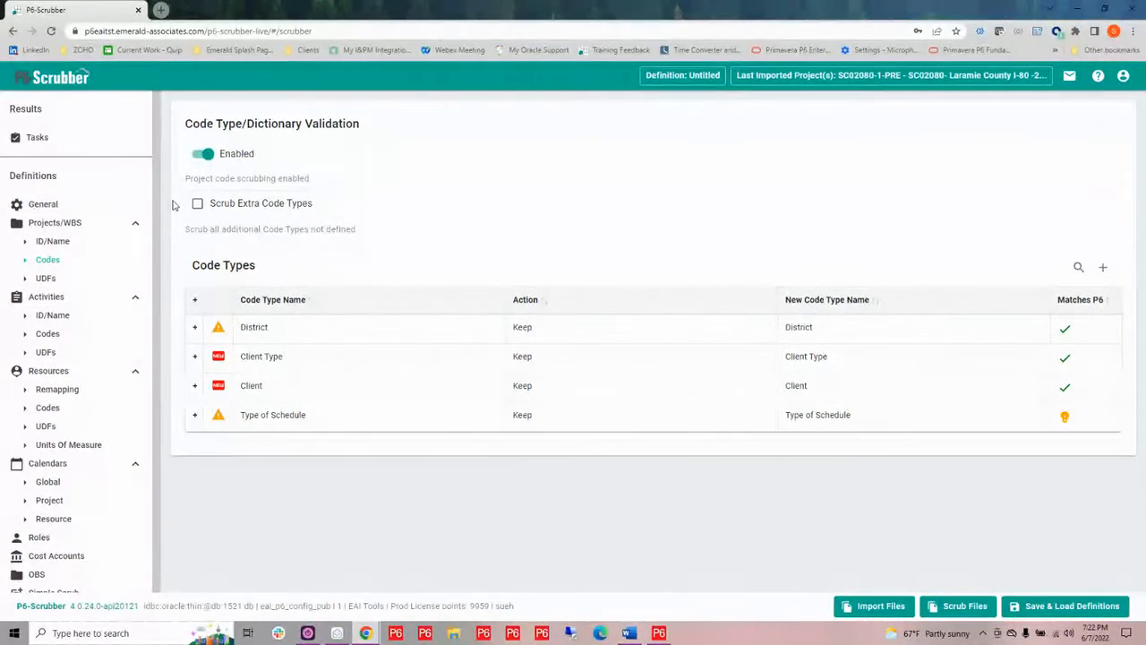
{"action": "mouse_move", "coordinate": [191, 328]}
{"action": "mouse_move", "coordinate": [262, 329]}
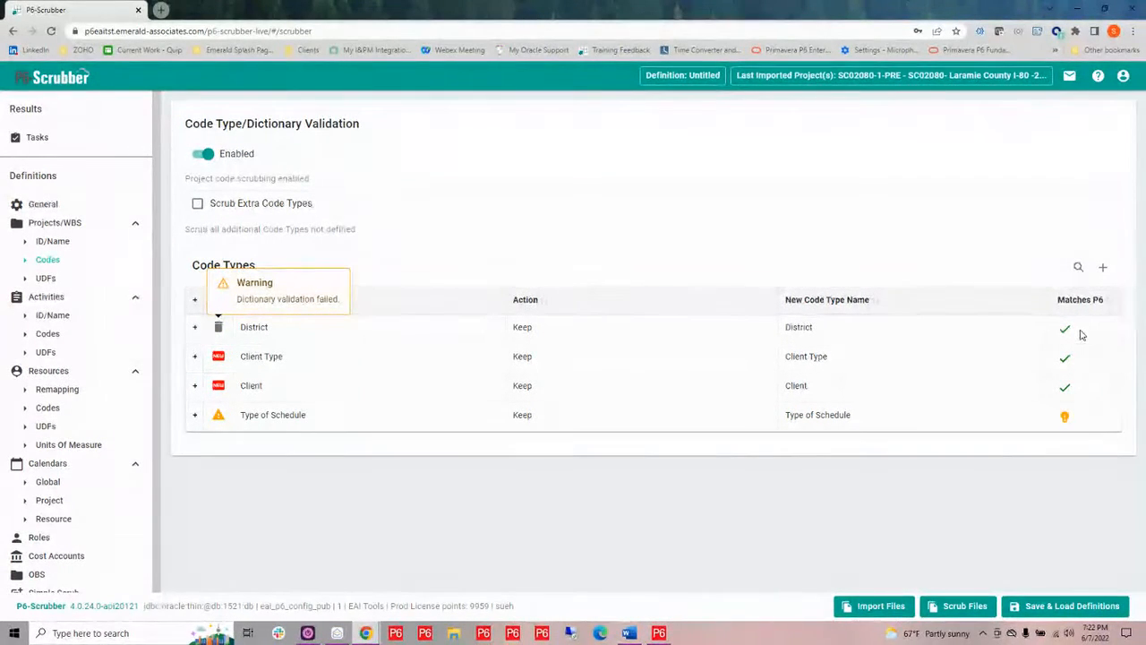
{"action": "left_click", "coordinate": [194, 327]}
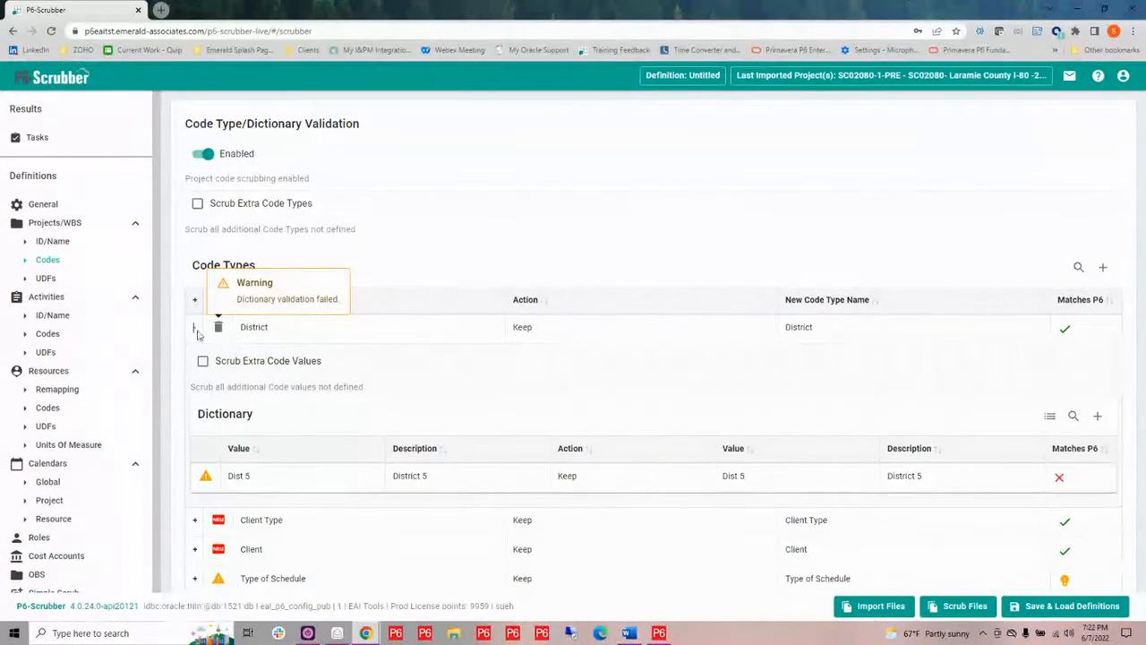
{"action": "mouse_move", "coordinate": [251, 484]}
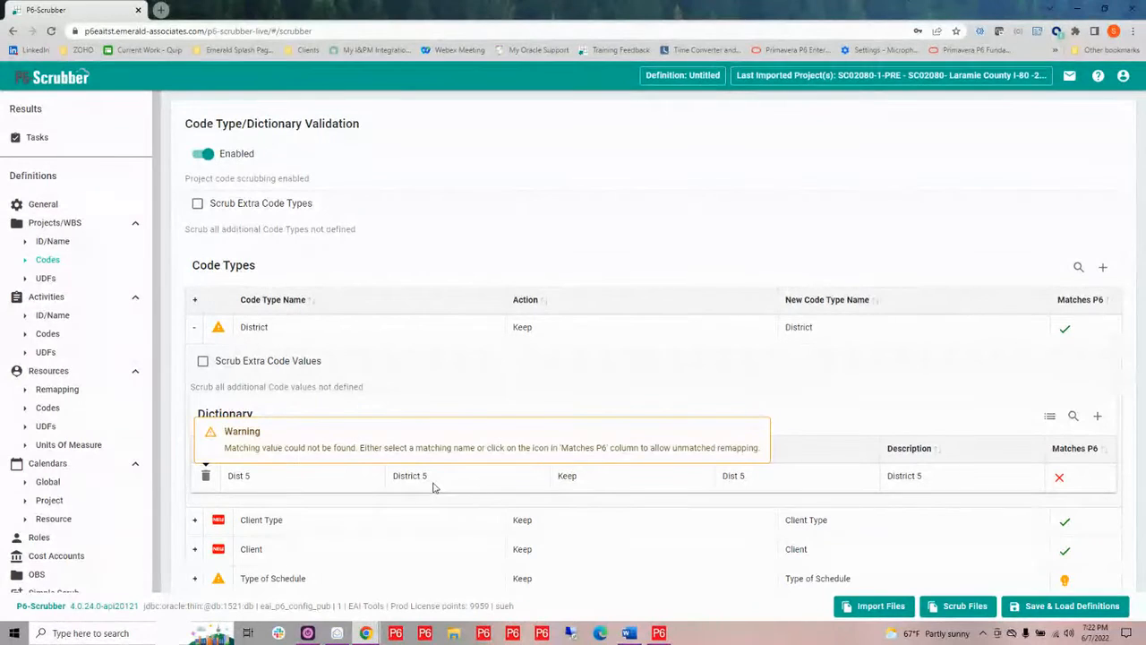
{"action": "left_click", "coordinate": [763, 479]}
{"action": "left_click", "coordinate": [740, 484]}
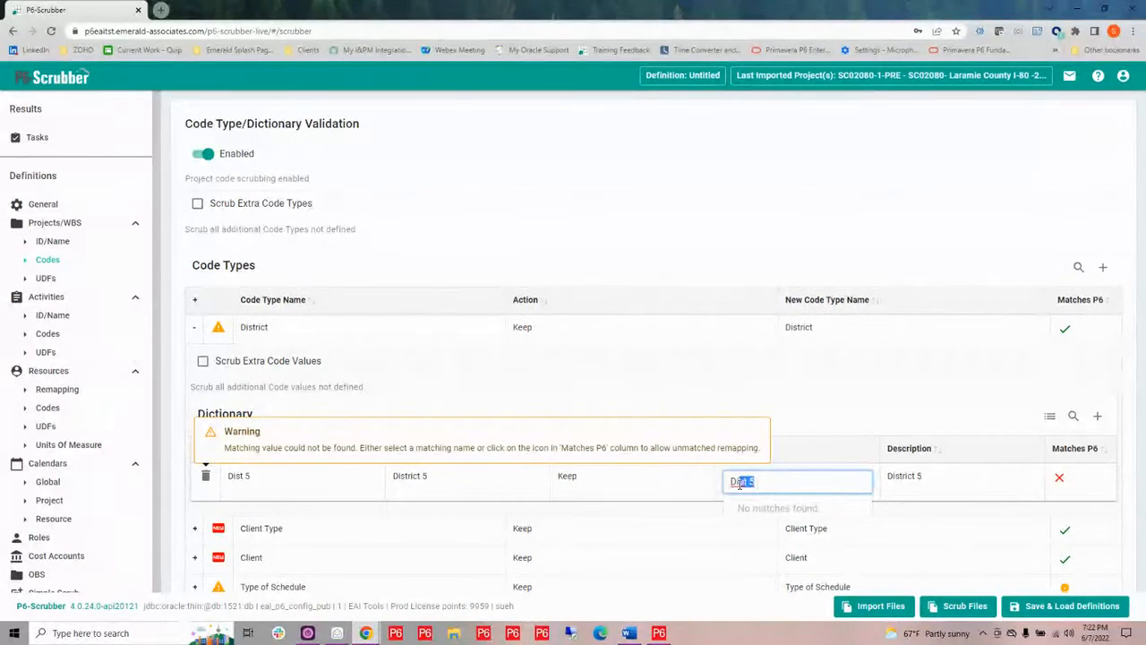
{"action": "key", "text": "BackSpace"}
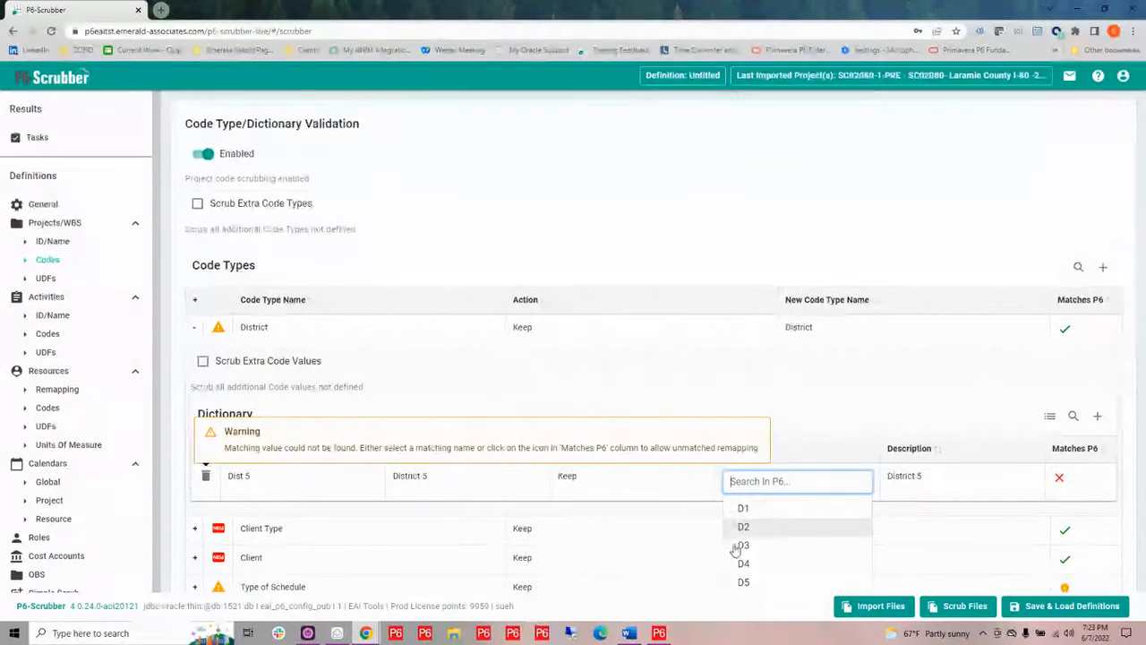
{"action": "left_click", "coordinate": [744, 583]}
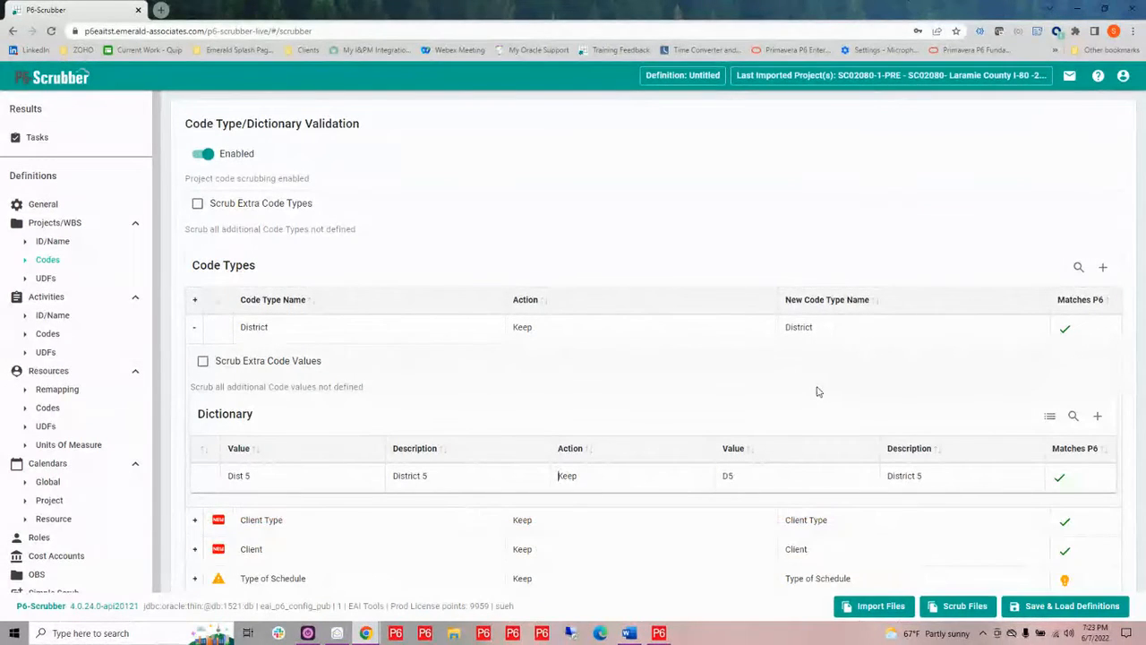
Try to remap the Type of Schedule code type by entering sched as its new name
{"action": "mouse_move", "coordinate": [276, 582]}
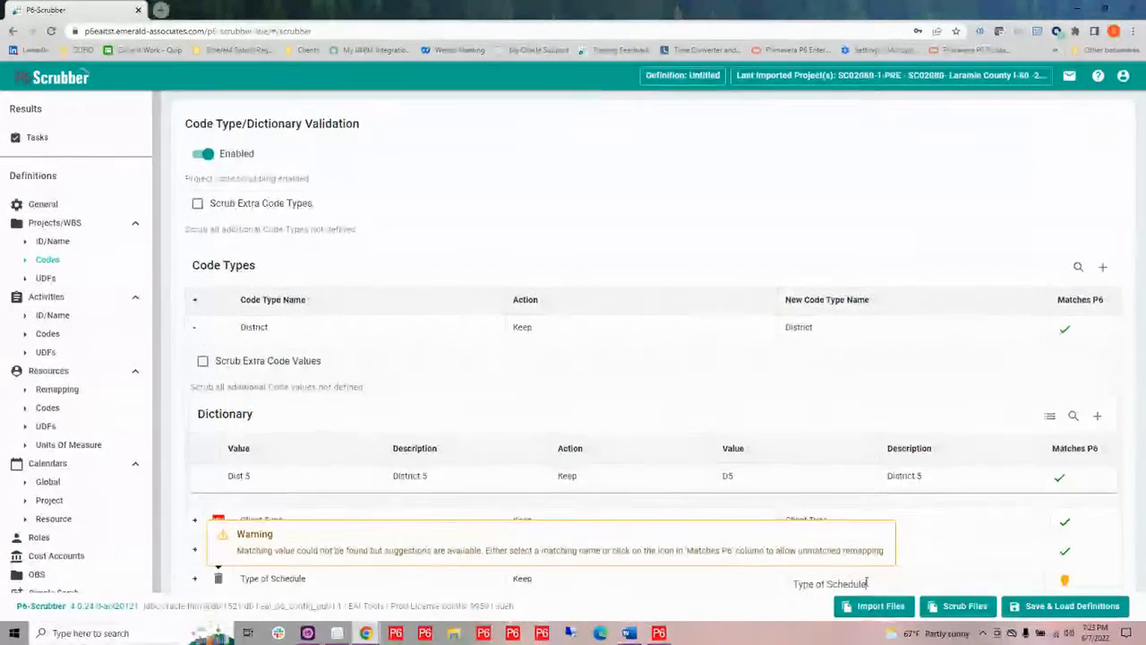
{"action": "double_click", "coordinate": [784, 583]}
{"action": "key", "text": "BackSpace"}
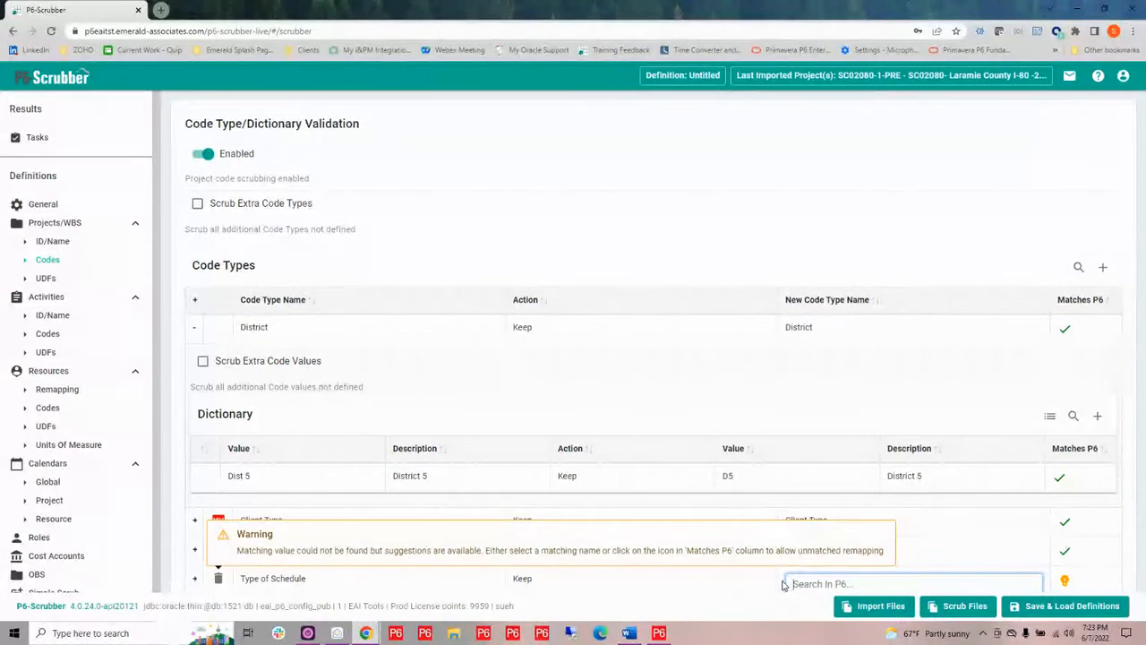
{"action": "type", "text": "sch"}
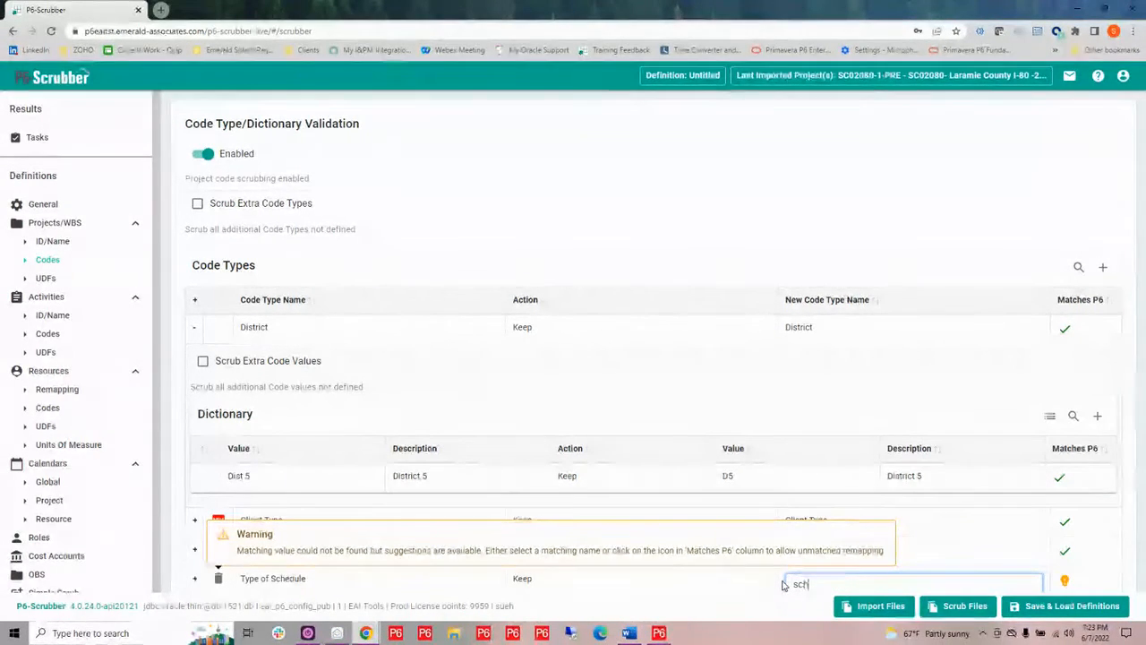
{"action": "type", "text": "ed"}
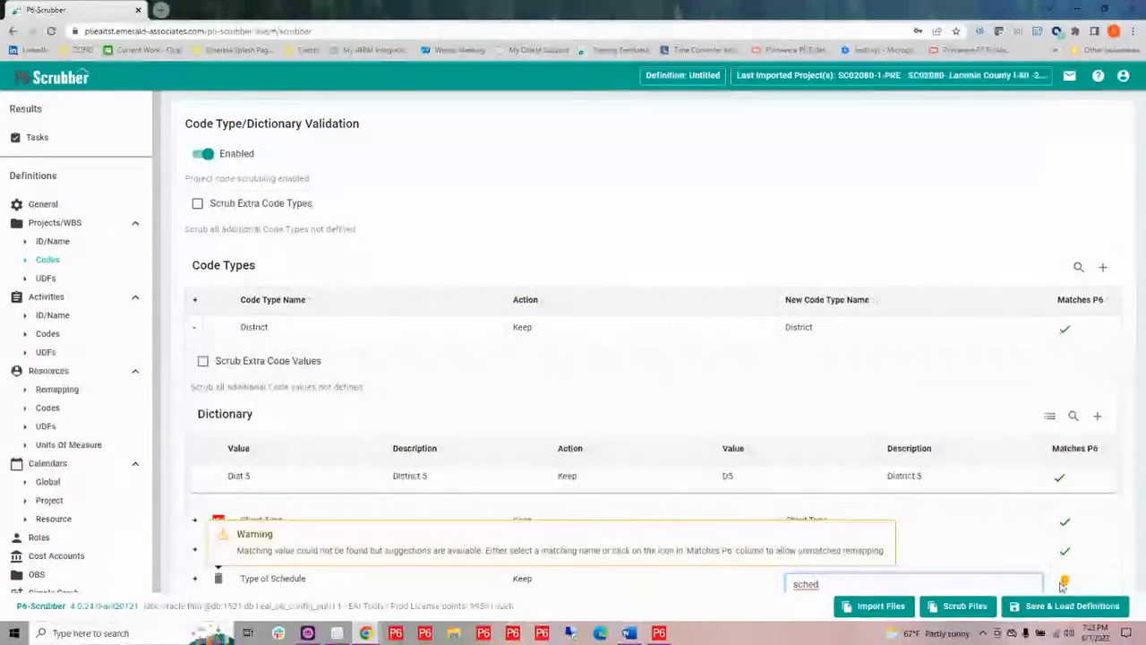
{"action": "left_click", "coordinate": [694, 346]}
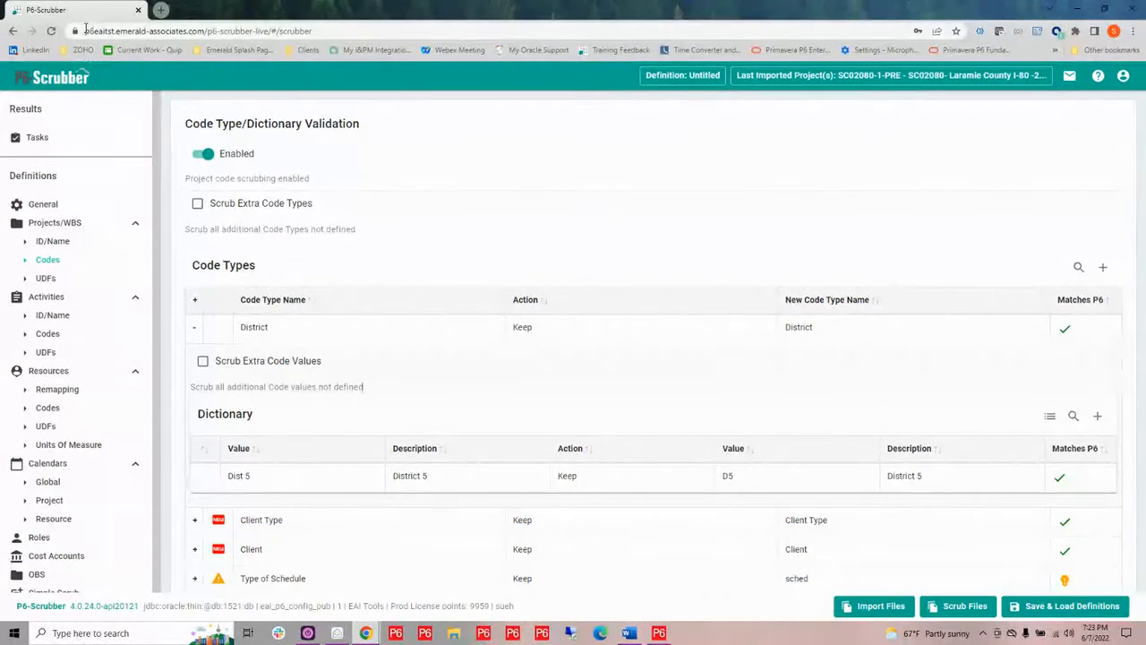
Reload the page and import the SC02080-1-PRE-Master XER file, applying the reviewed imports
{"action": "left_click", "coordinate": [52, 32]}
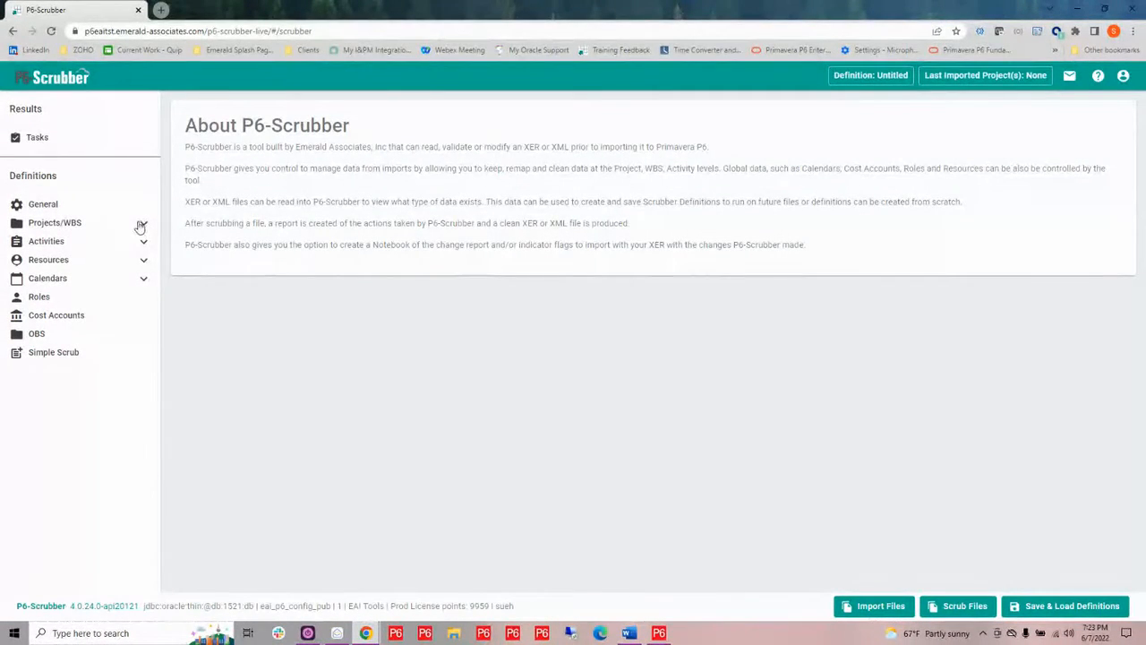
{"action": "left_click", "coordinate": [873, 607]}
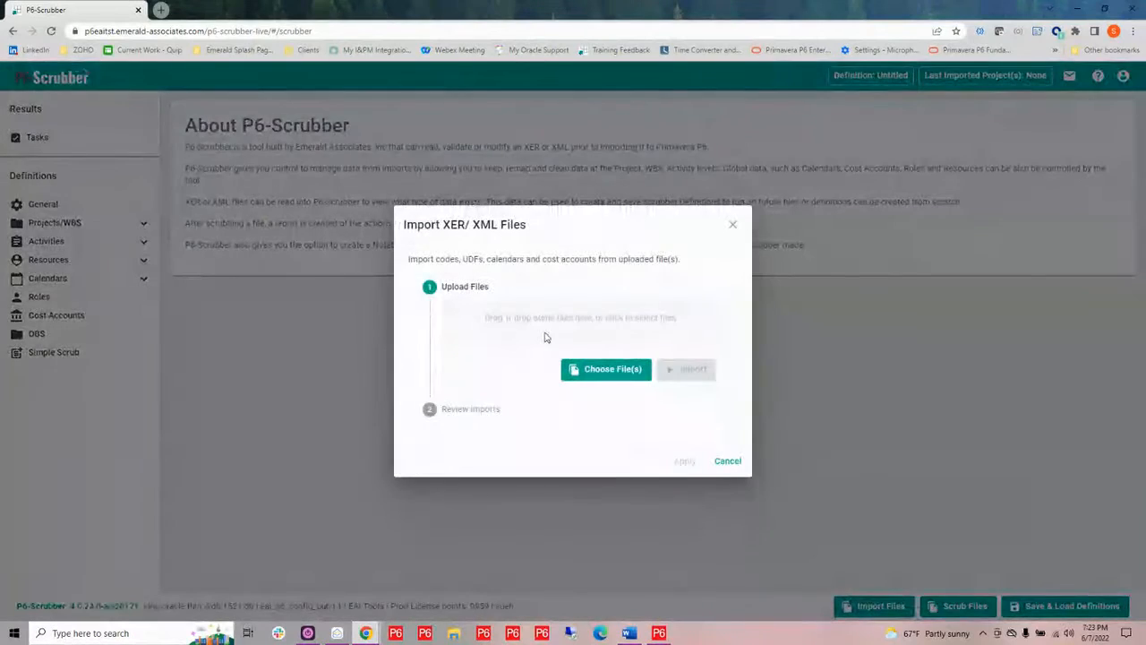
{"action": "left_click", "coordinate": [546, 337]}
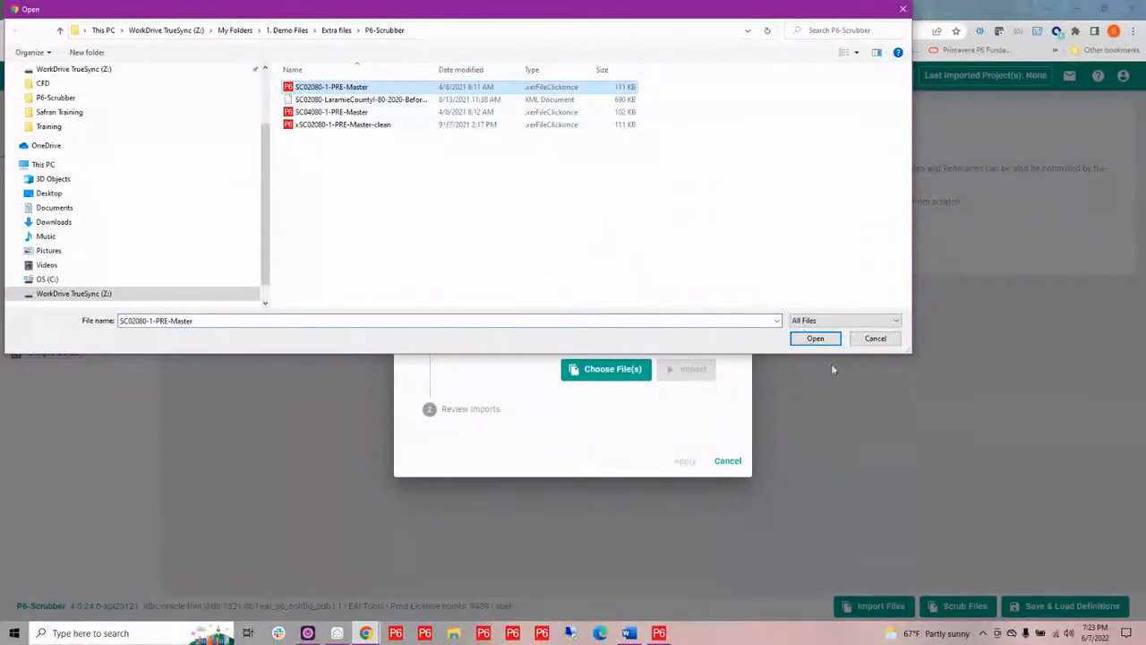
{"action": "left_click", "coordinate": [815, 338]}
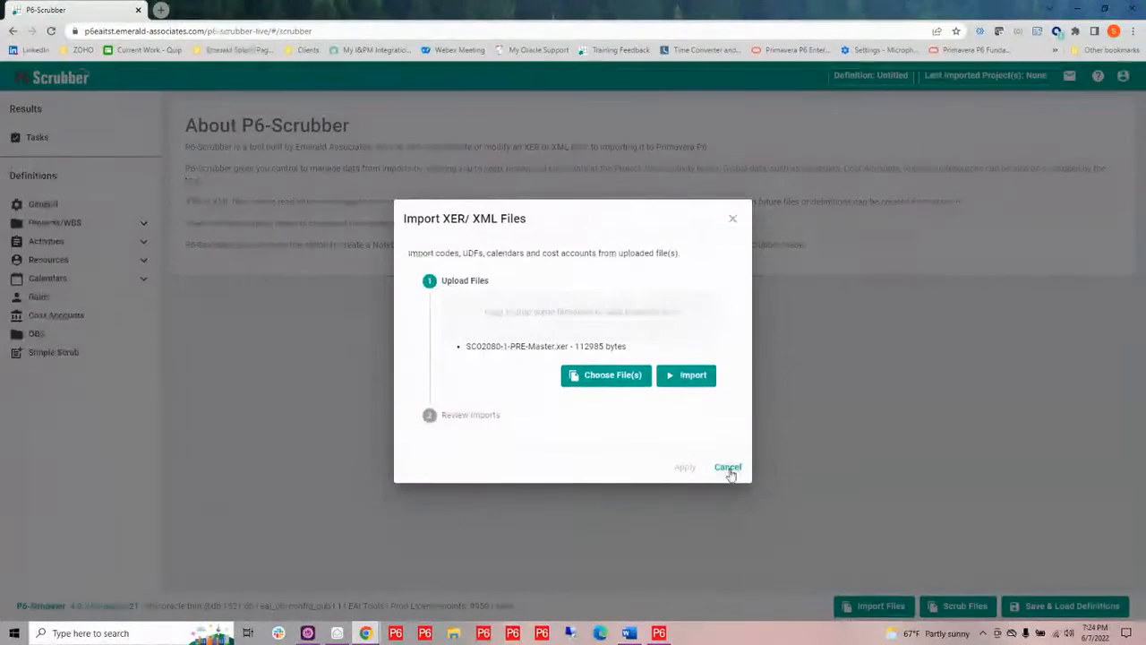
{"action": "left_click", "coordinate": [689, 377]}
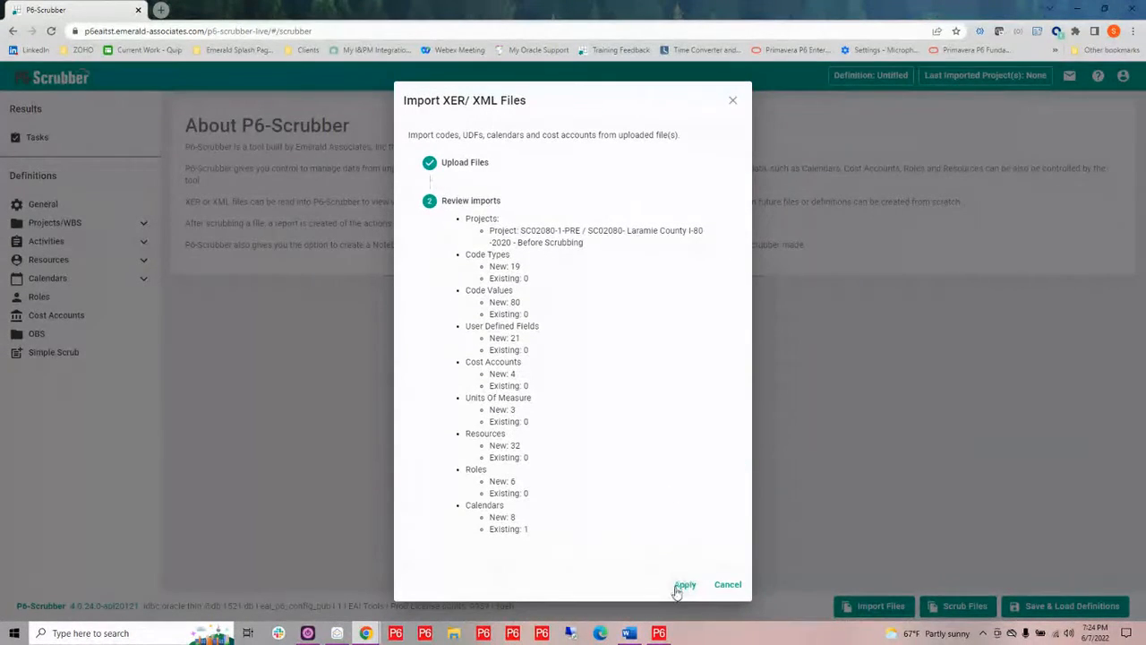
{"action": "left_click", "coordinate": [681, 588]}
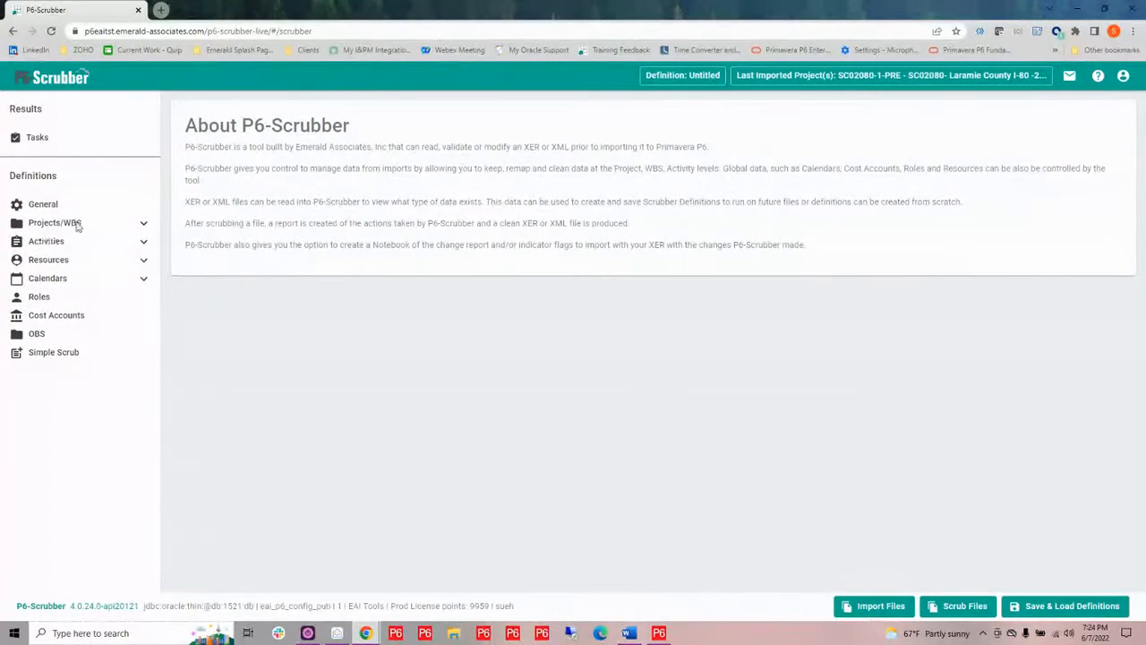
In Project codes, remap the Type of Schedule code type to SCR-Type of Schedule and expand its dictionary
{"action": "left_click", "coordinate": [145, 228]}
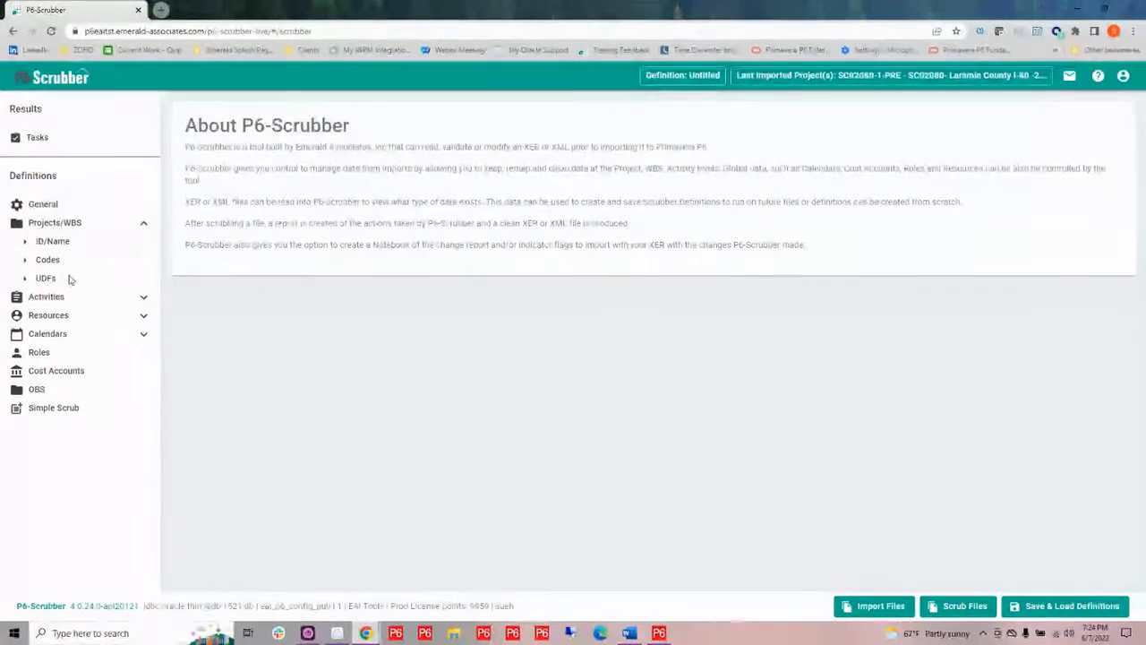
{"action": "left_click", "coordinate": [49, 261]}
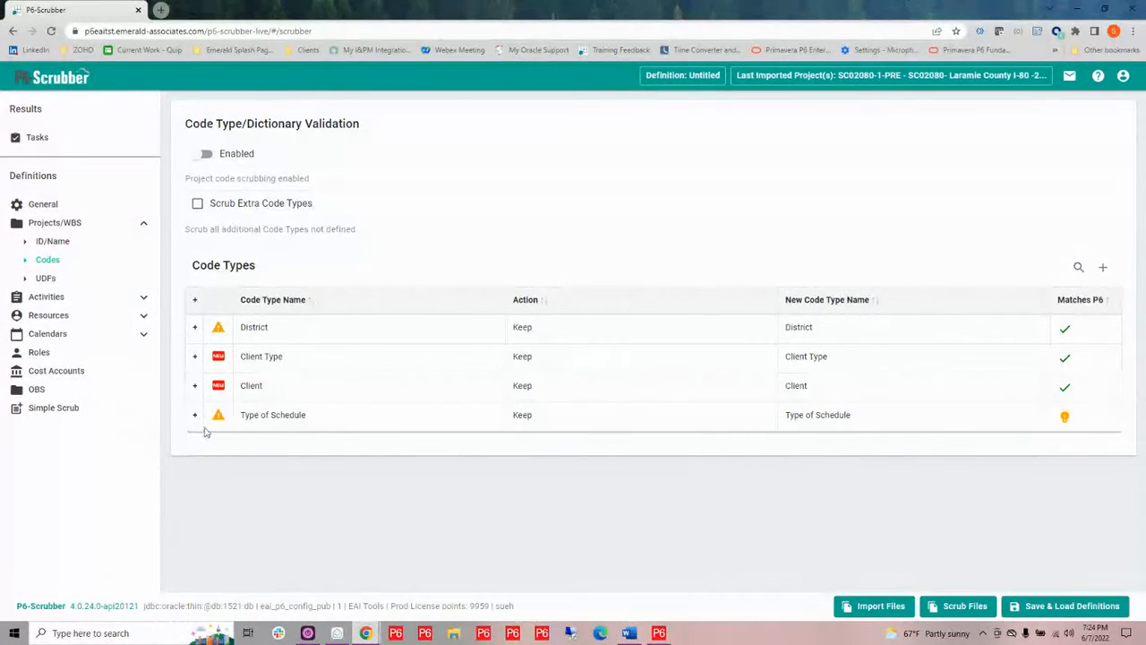
{"action": "left_click", "coordinate": [860, 419]}
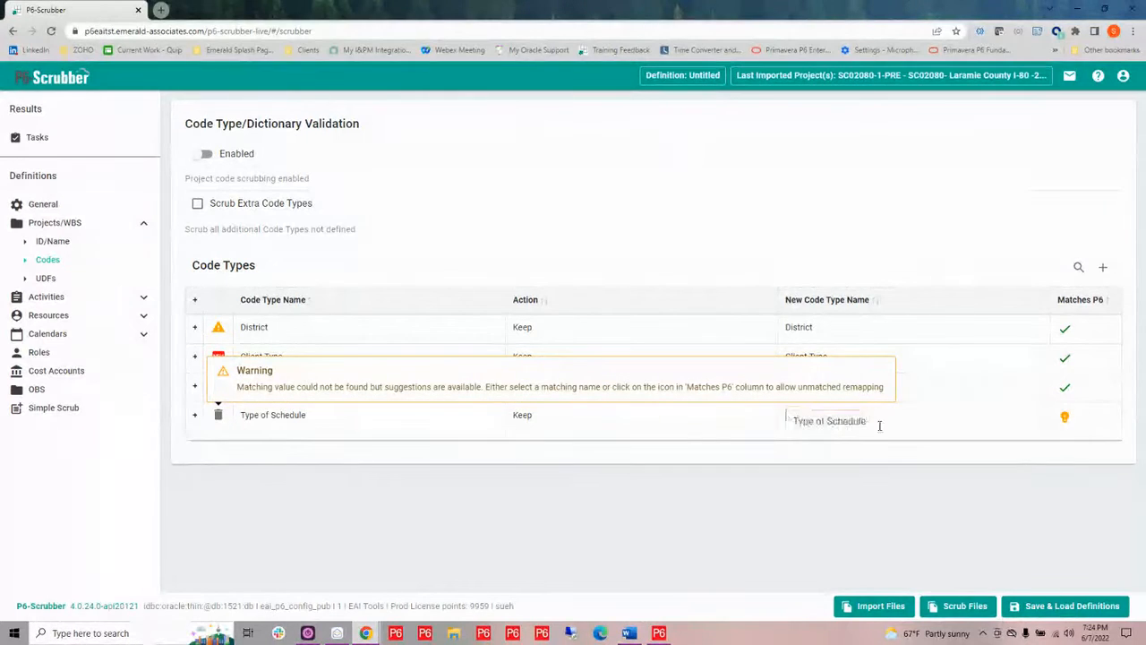
{"action": "left_click_drag", "start_coordinate": [883, 420], "coordinate": [765, 424]}
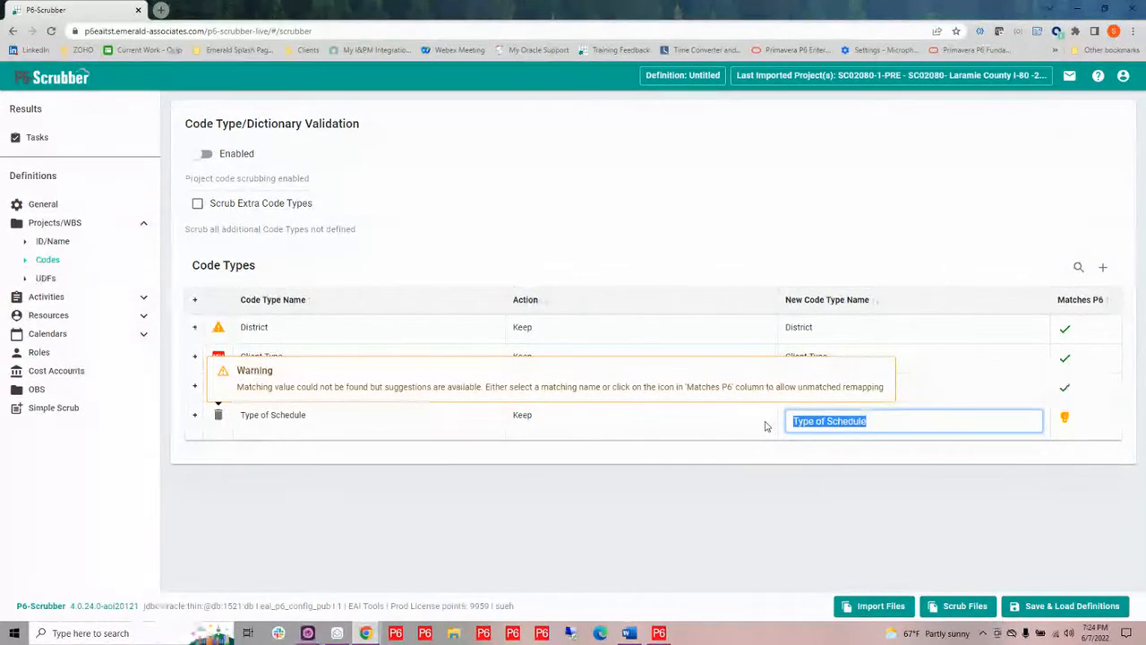
{"action": "type", "text": "sc"}
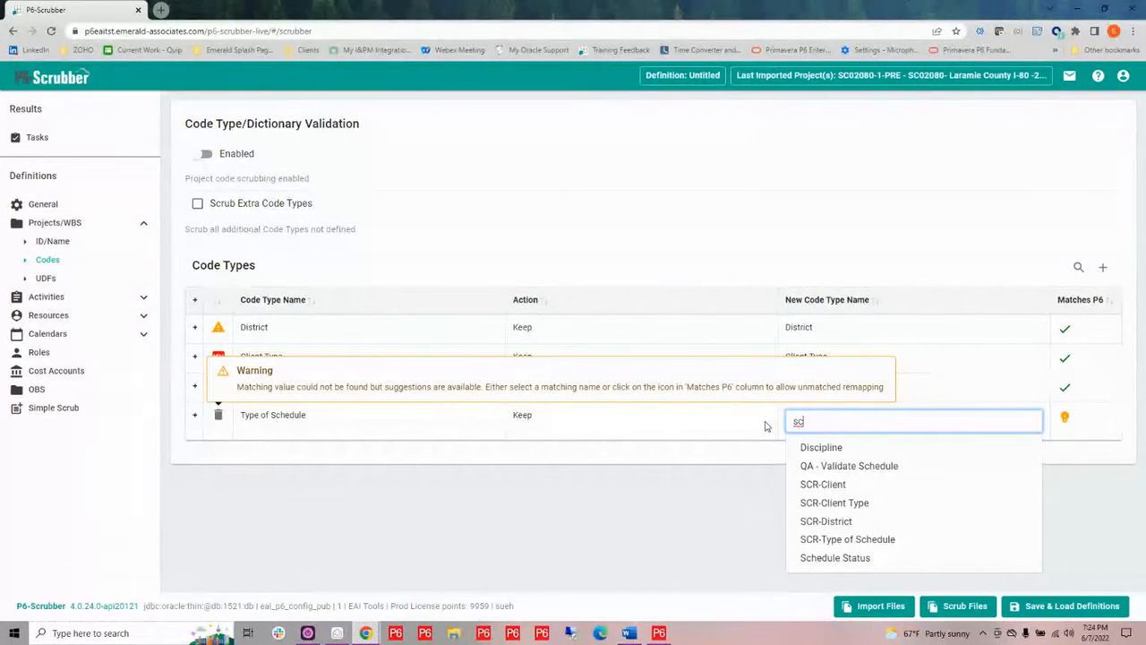
{"action": "type", "text": "he"}
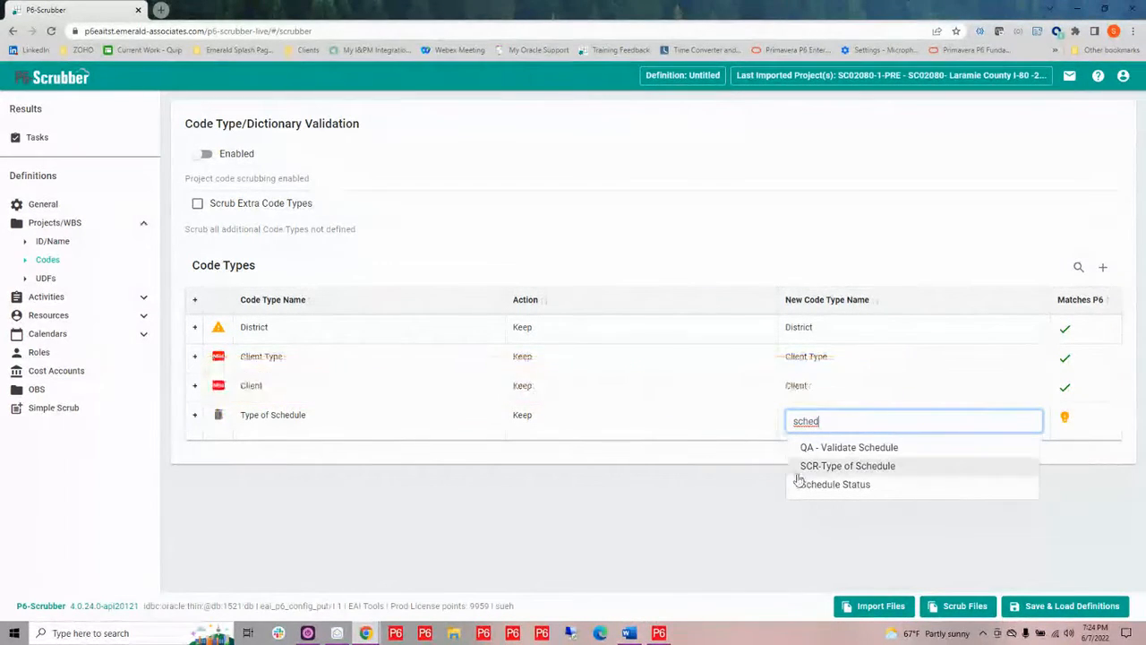
{"action": "type", "text": "d"}
{"action": "left_click", "coordinate": [828, 466]}
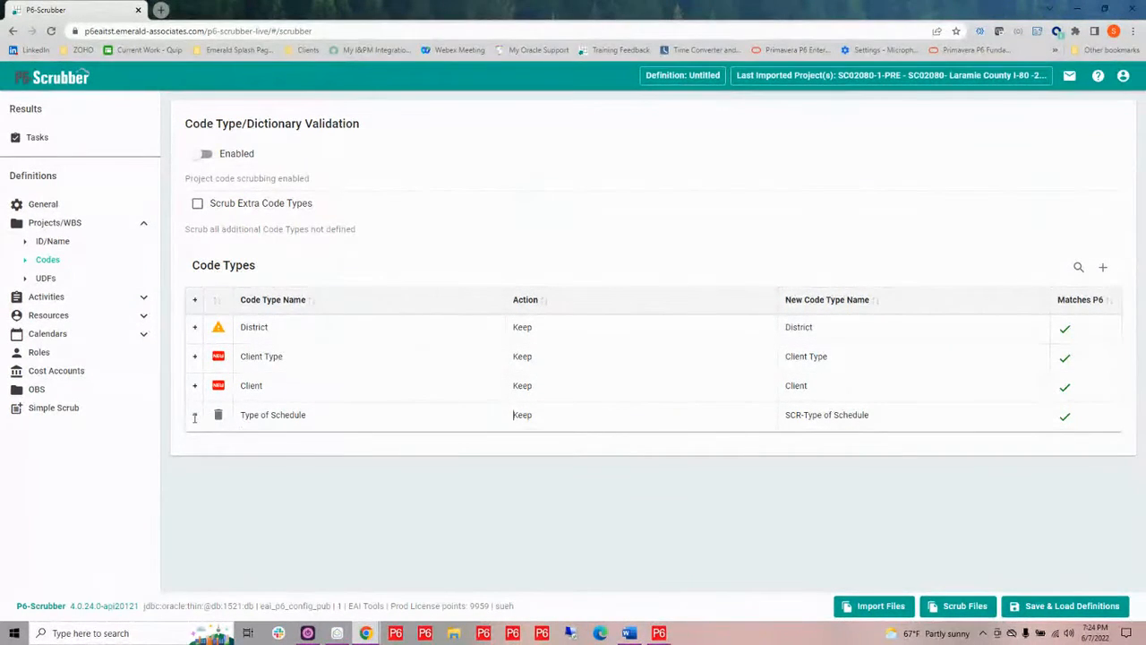
{"action": "left_click", "coordinate": [195, 416]}
{"action": "scroll", "coordinate": [463, 503], "scroll_direction": "down", "scroll_amount": 1}
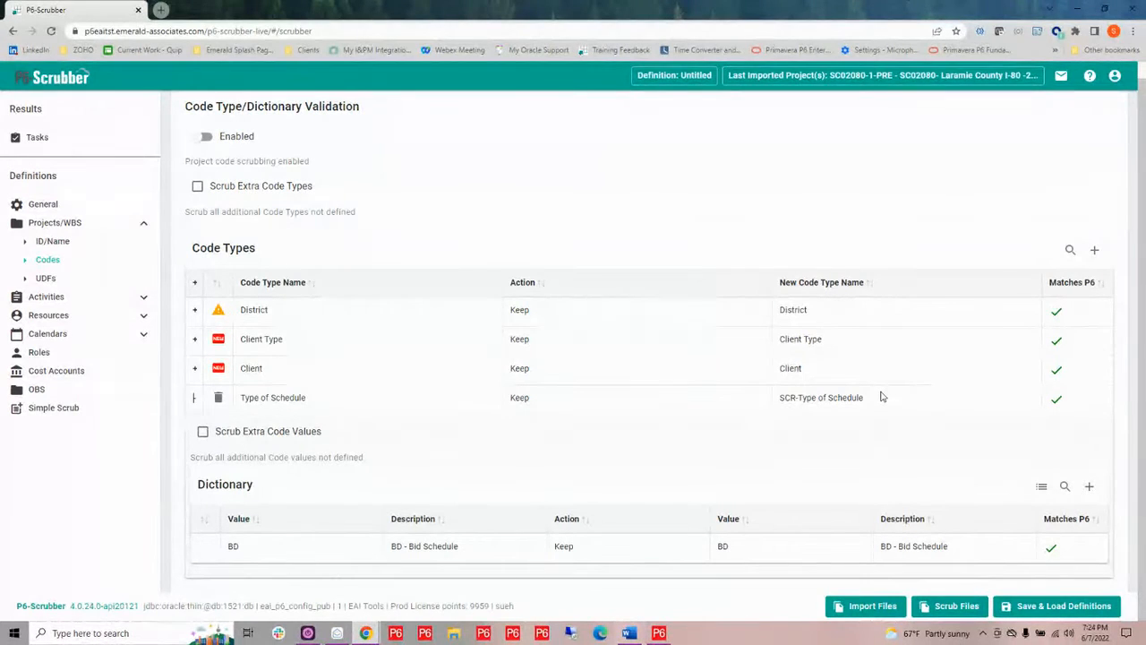
Open Project UDFs validation and enable it
{"action": "left_click", "coordinate": [45, 280]}
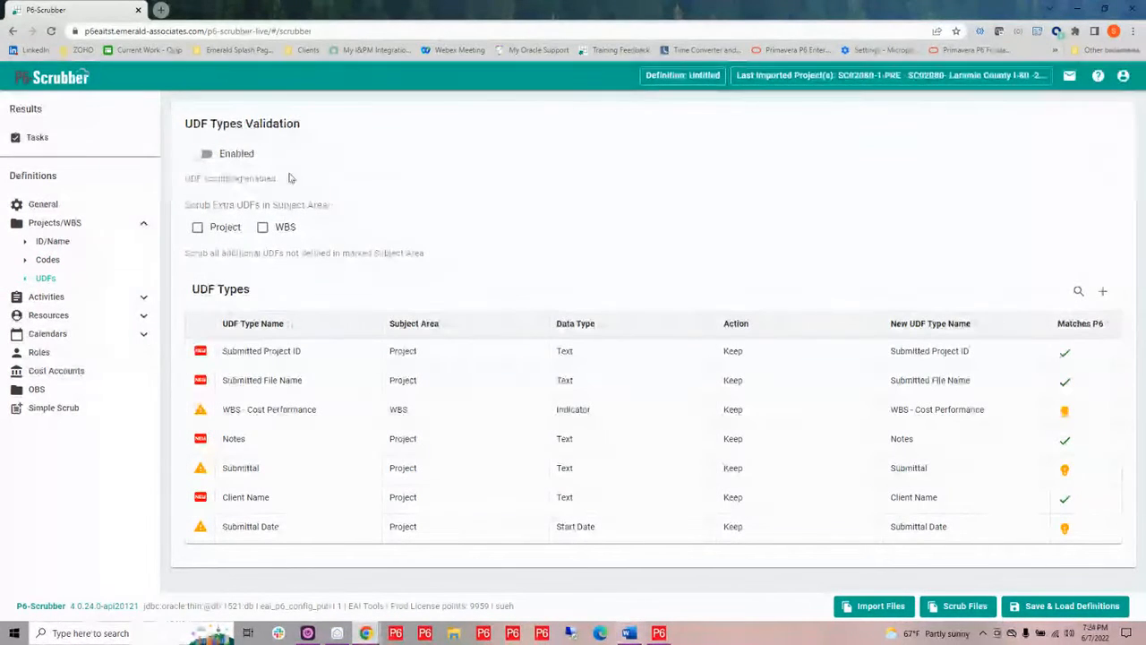
{"action": "left_click", "coordinate": [205, 154]}
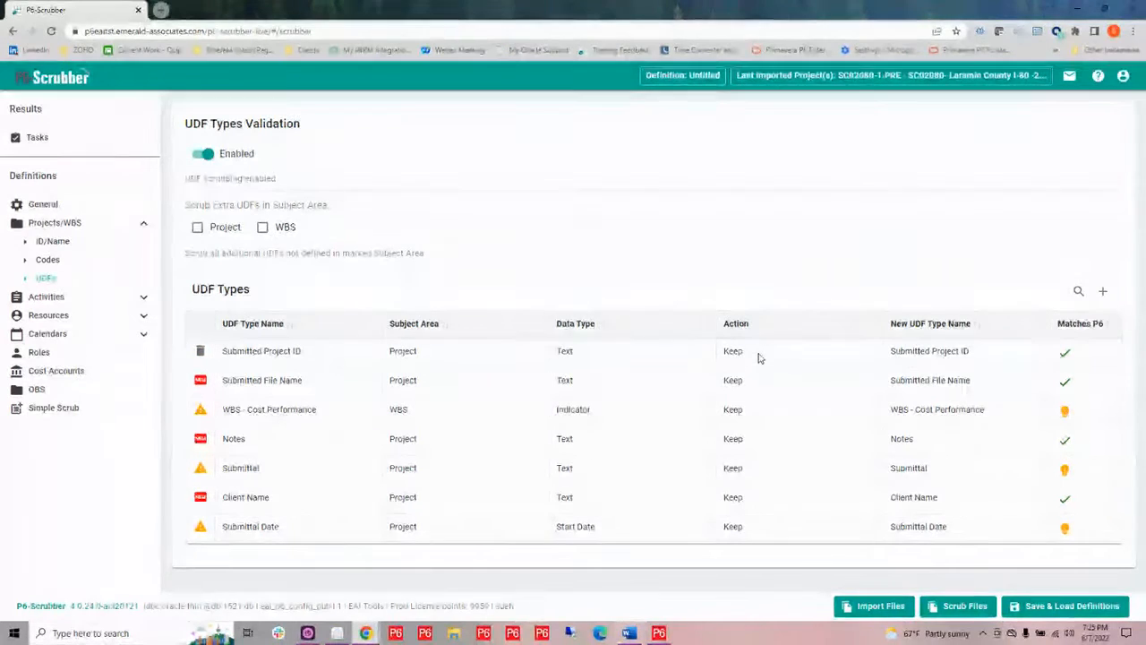
Set the action of the WBS - Cost Performance and Submittal UDFs to Scrub
{"action": "left_click", "coordinate": [741, 412]}
{"action": "left_click", "coordinate": [741, 415]}
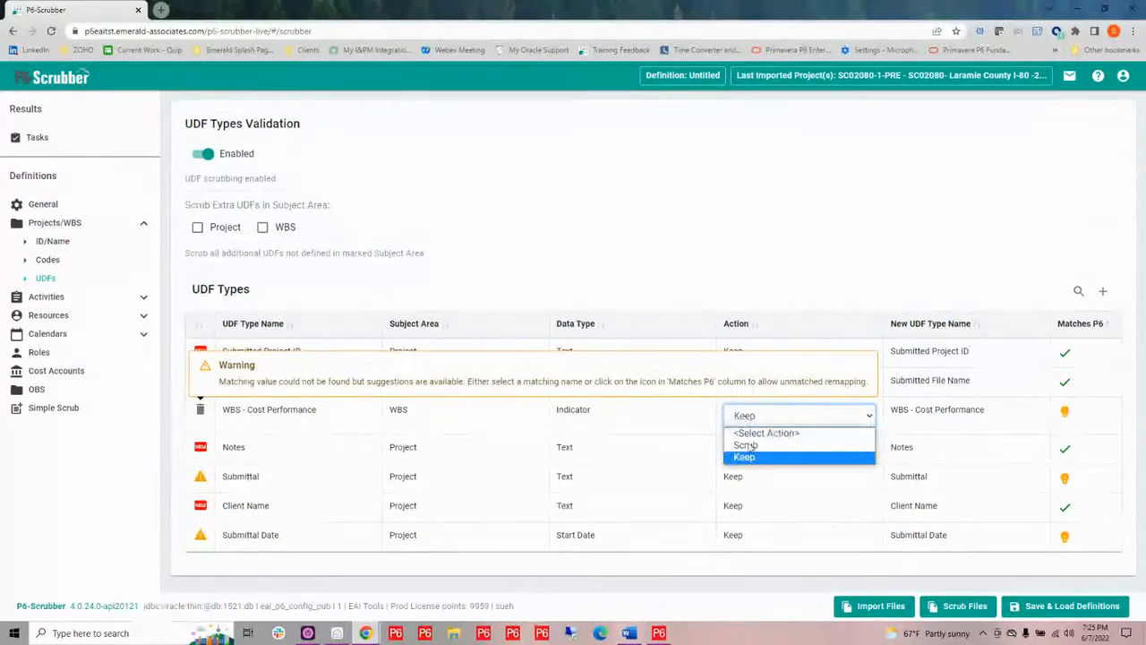
{"action": "left_click", "coordinate": [748, 446]}
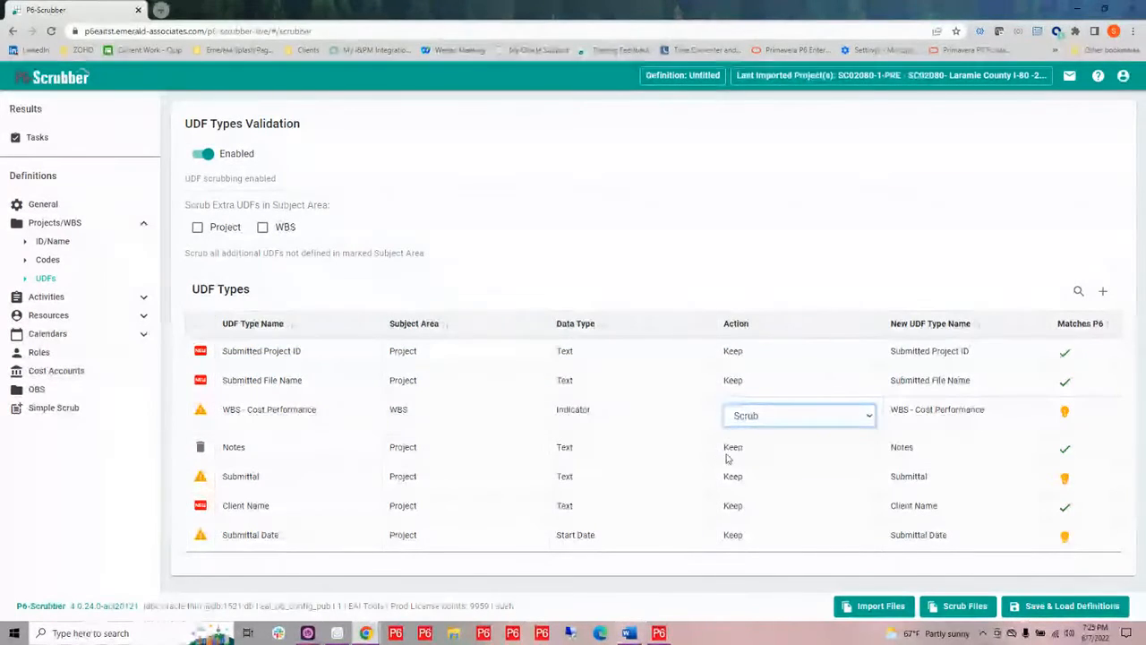
{"action": "left_click", "coordinate": [752, 476]}
{"action": "left_click", "coordinate": [754, 482]}
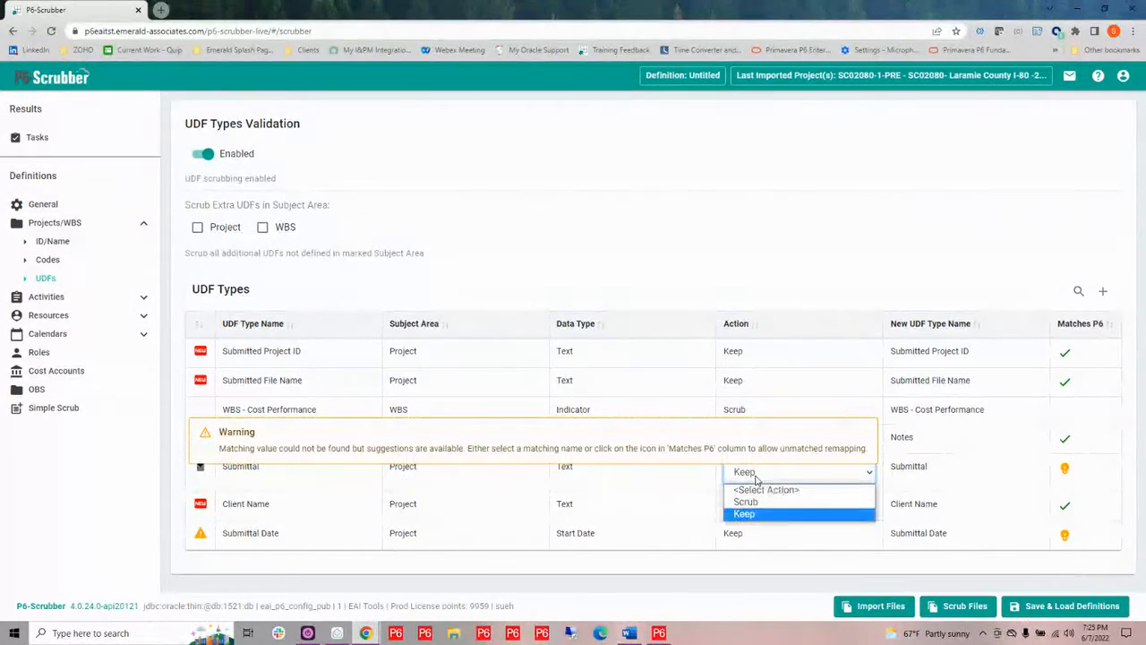
{"action": "left_click", "coordinate": [761, 501]}
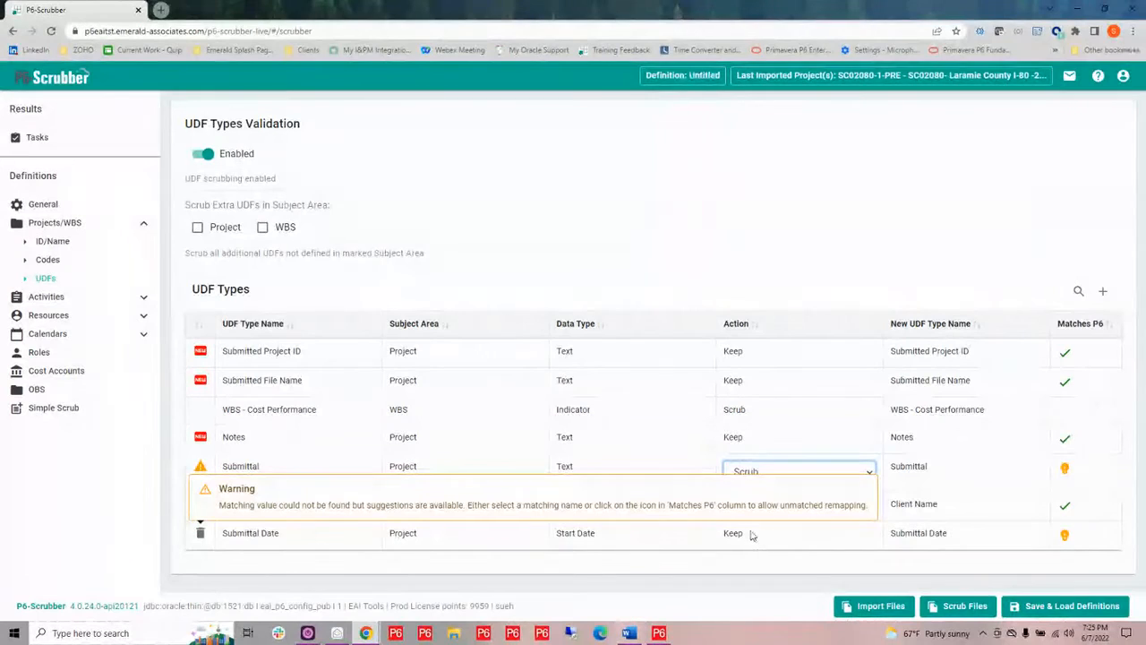
Remap the Submittal Date UDF to Submitted Date and enable scrubbing of extra UDFs in the WBS subject area
{"action": "left_click", "coordinate": [753, 535]}
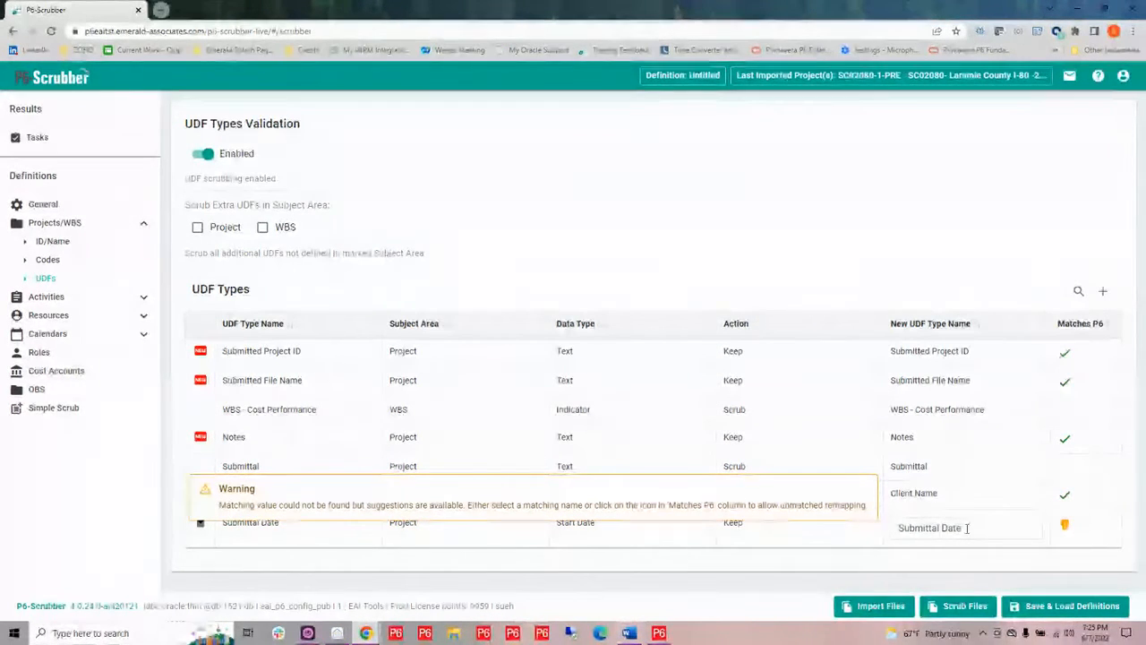
{"action": "left_click", "coordinate": [954, 528]}
{"action": "left_click_drag", "start_coordinate": [938, 528], "coordinate": [934, 530]}
{"action": "type", "text": "e"}
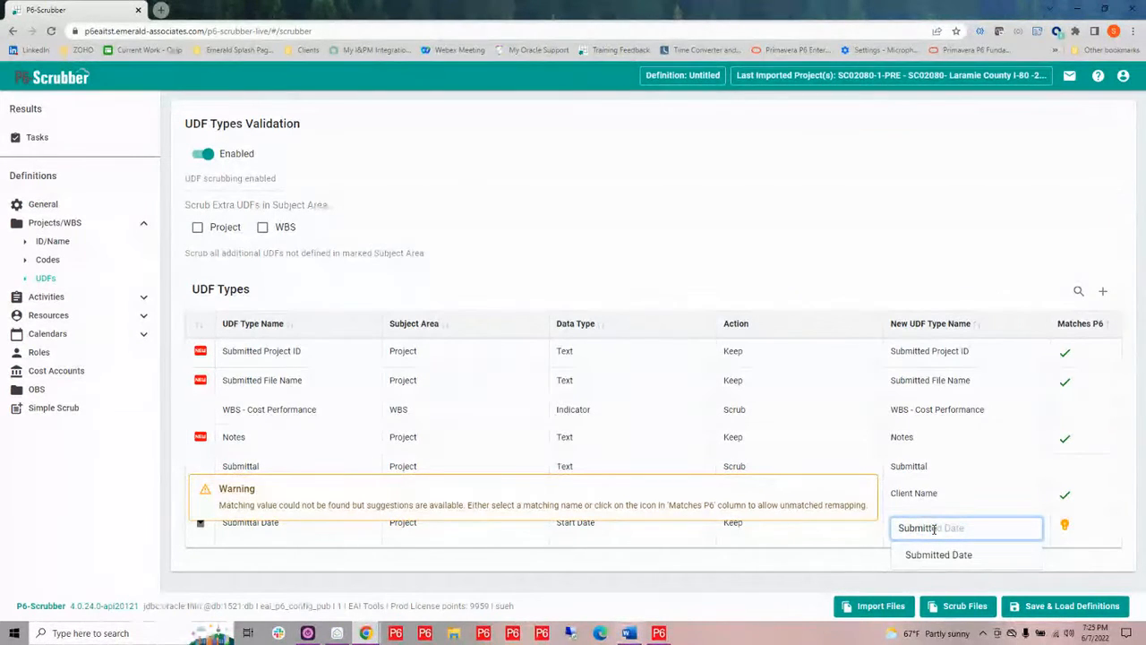
{"action": "left_click", "coordinate": [939, 554]}
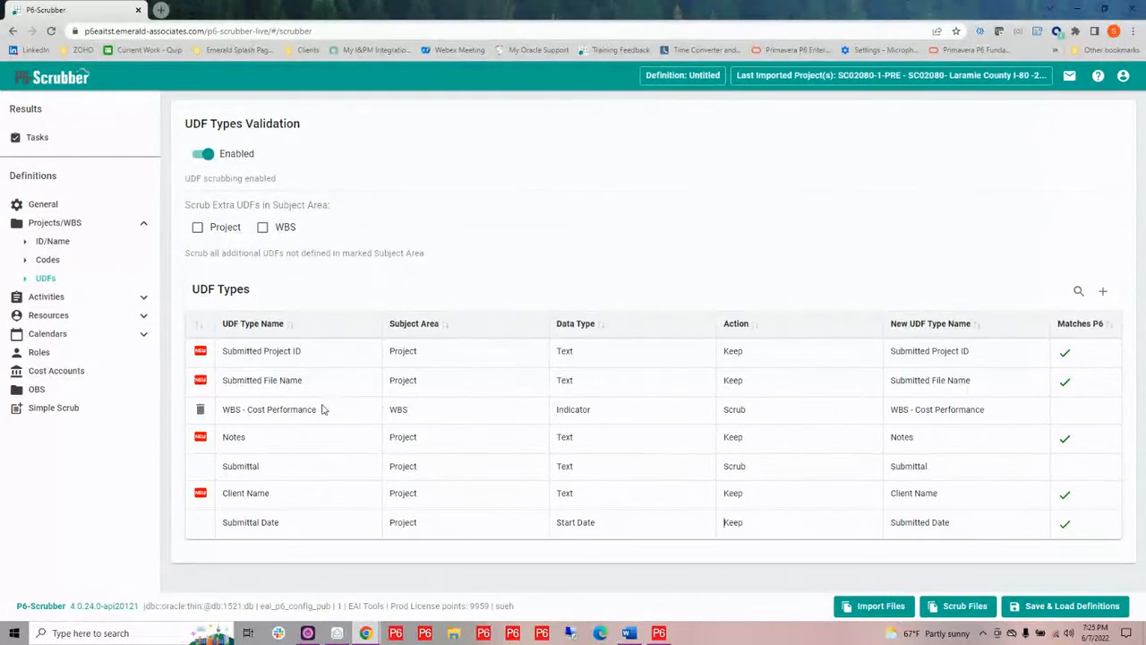
{"action": "left_click", "coordinate": [263, 228]}
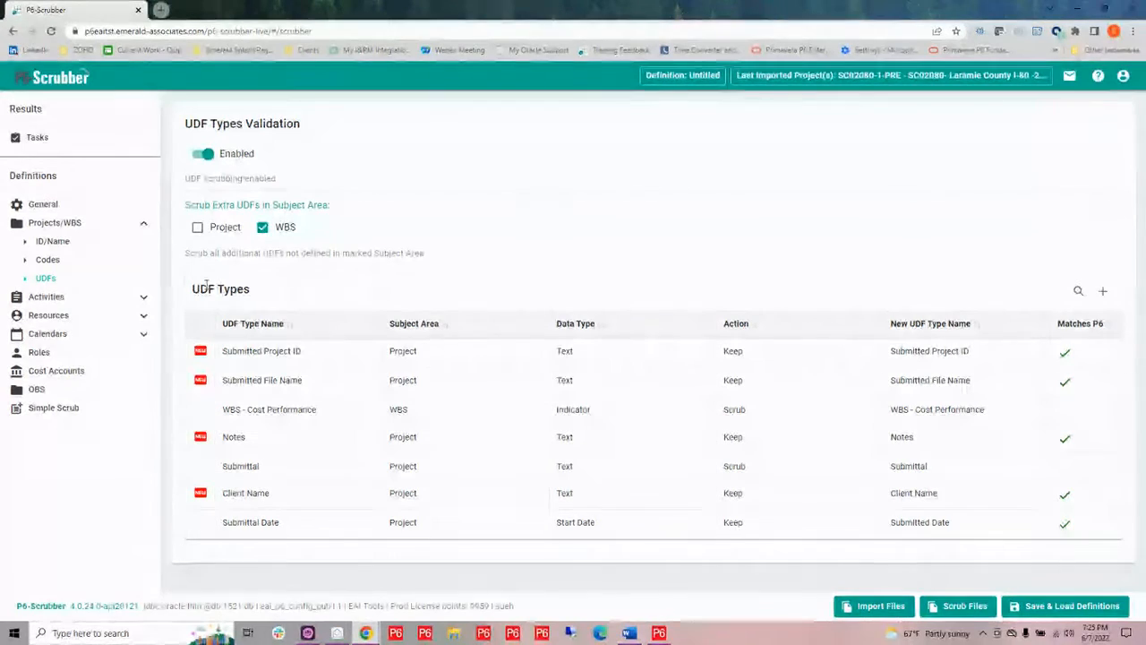
Open Activity code validation and enable rolldown for the Vendor code type
{"action": "left_click", "coordinate": [143, 302]}
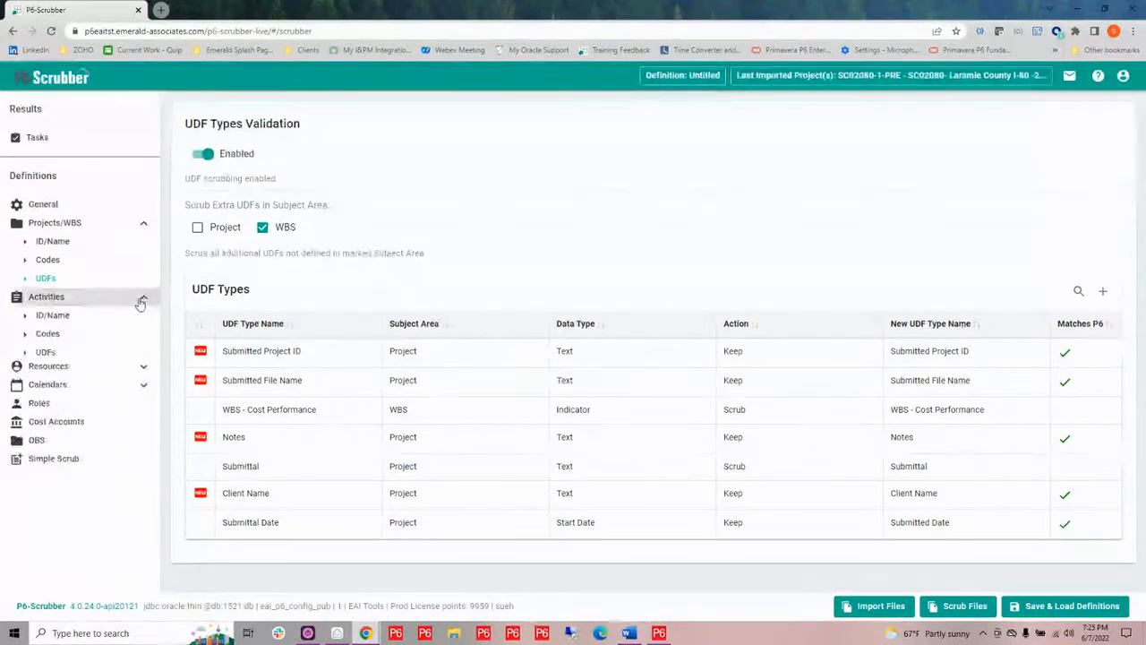
{"action": "left_click", "coordinate": [58, 337]}
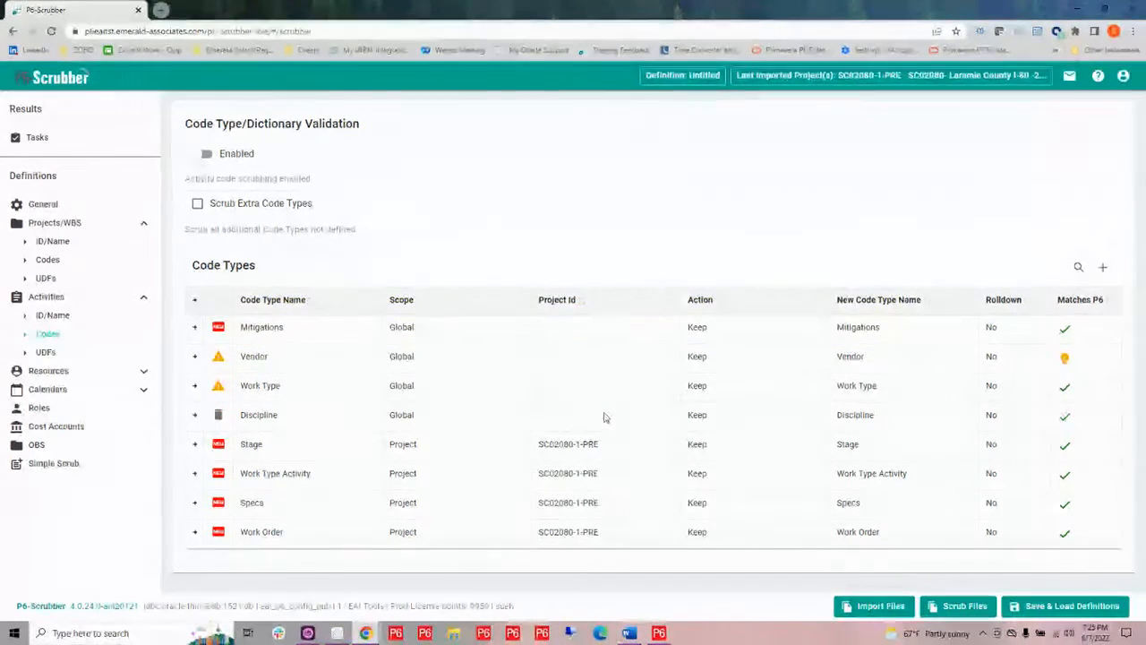
{"action": "left_click", "coordinate": [990, 357]}
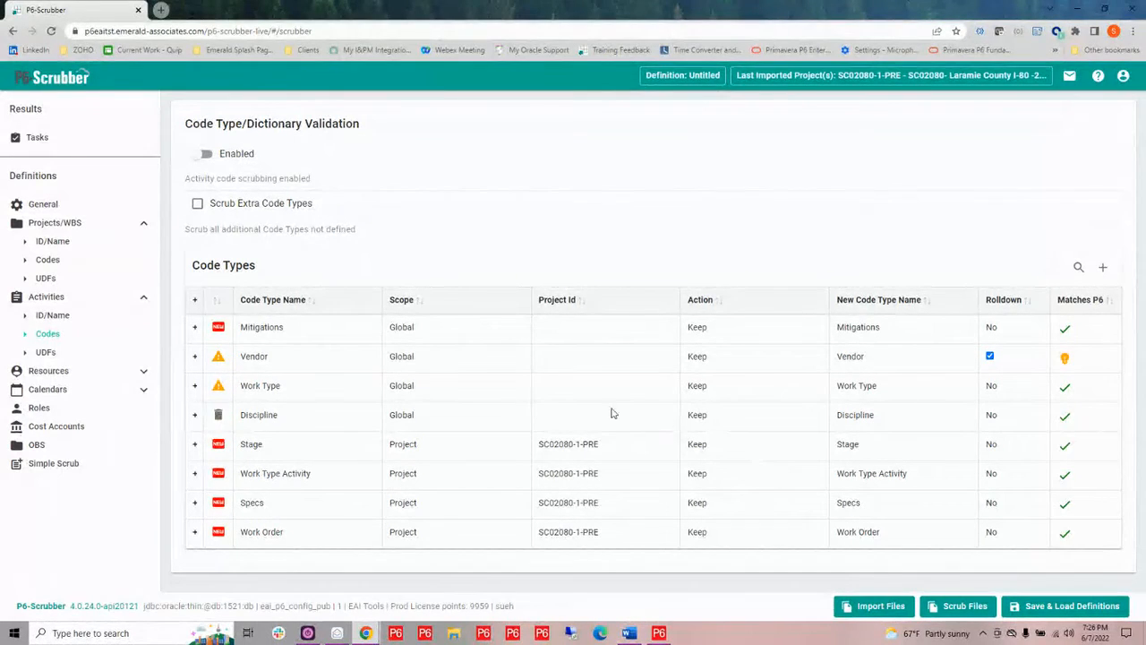
Open Resource Remapping and enable it
{"action": "mouse_move", "coordinate": [274, 363]}
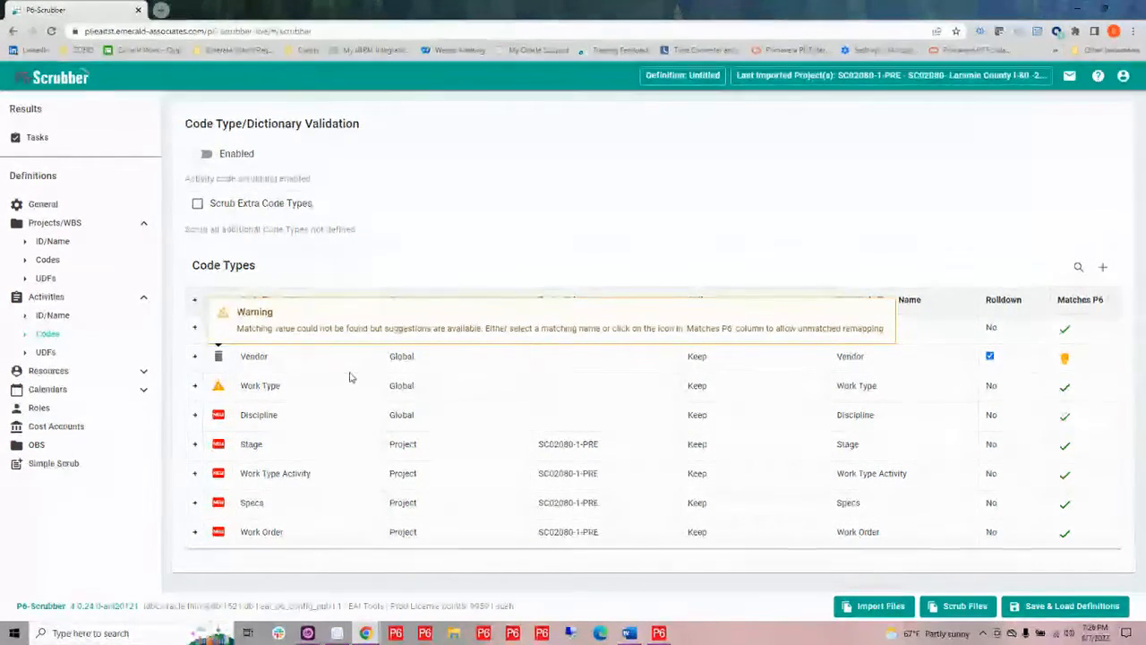
{"action": "left_click", "coordinate": [144, 374]}
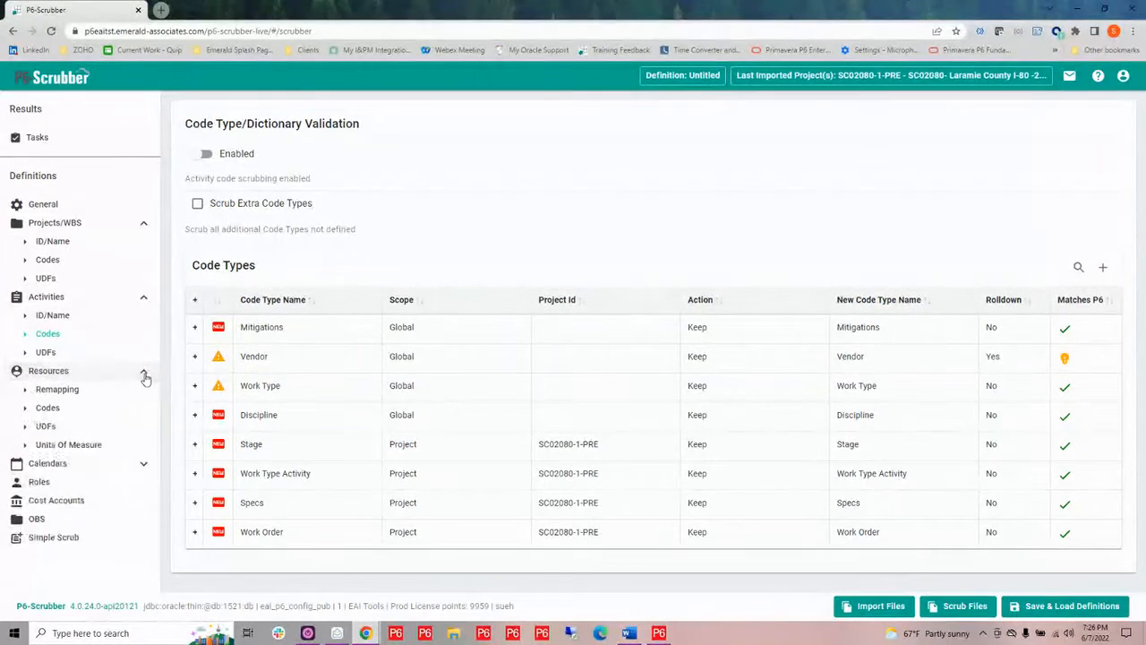
{"action": "left_click", "coordinate": [57, 390]}
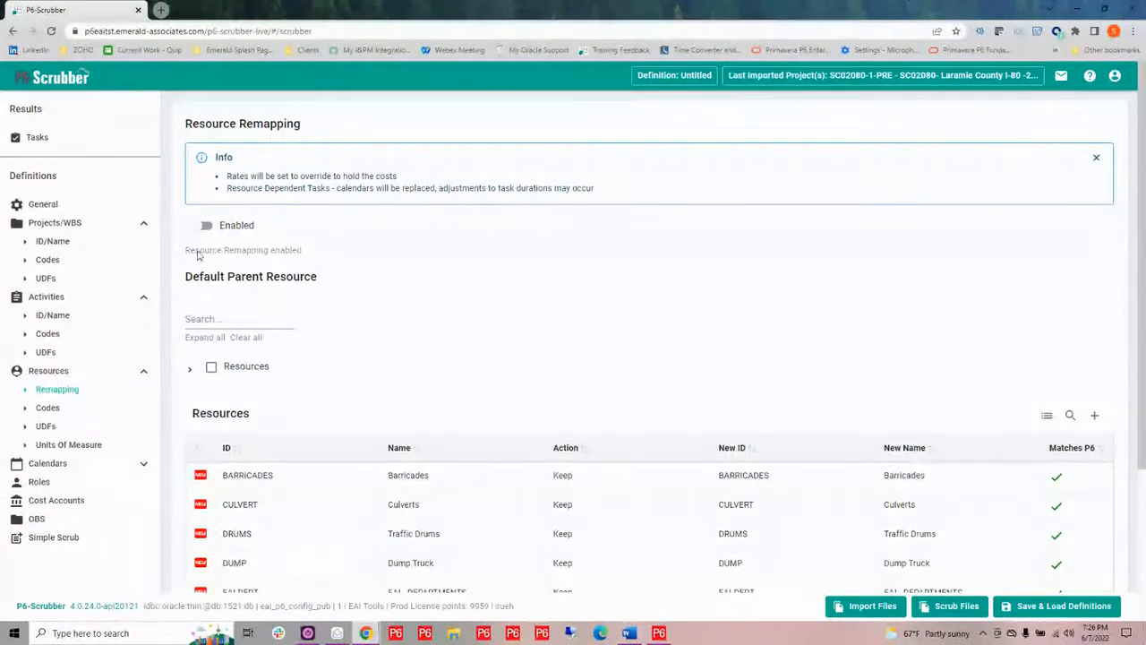
{"action": "left_click", "coordinate": [204, 226]}
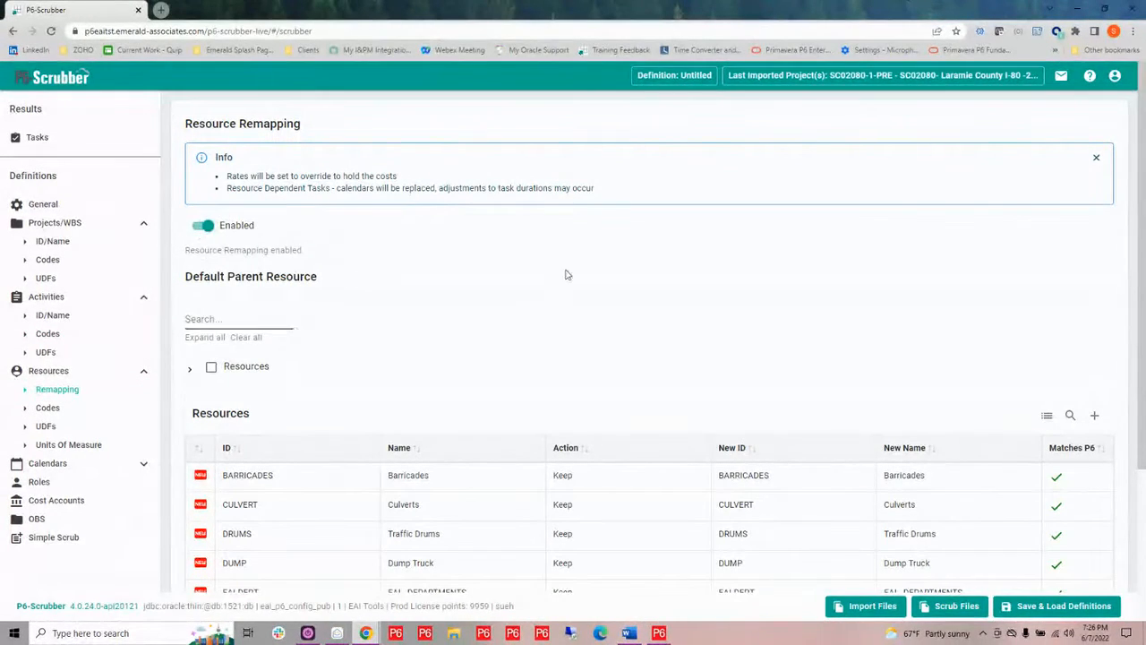
Browse the resource list and choose Scrubber testing resource parent change as the default parent resource
{"action": "scroll", "coordinate": [571, 277], "scroll_direction": "down", "scroll_amount": 1}
{"action": "scroll", "coordinate": [574, 277], "scroll_direction": "down", "scroll_amount": 1}
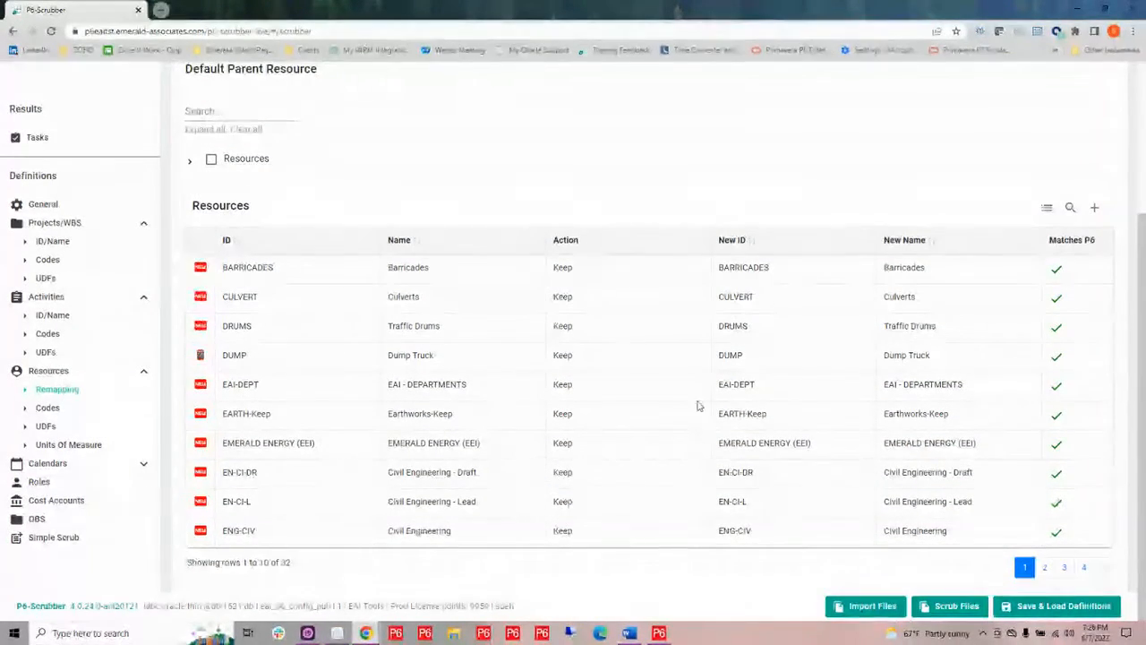
{"action": "left_click", "coordinate": [1044, 567]}
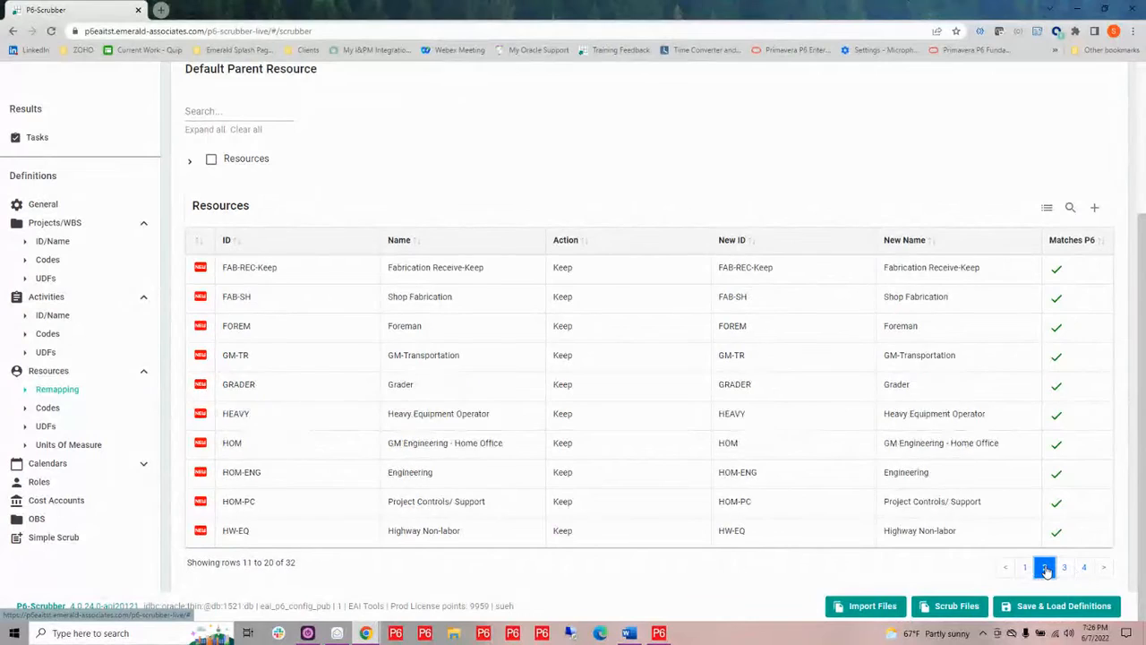
{"action": "left_click", "coordinate": [1065, 567]}
{"action": "left_click", "coordinate": [1083, 567]}
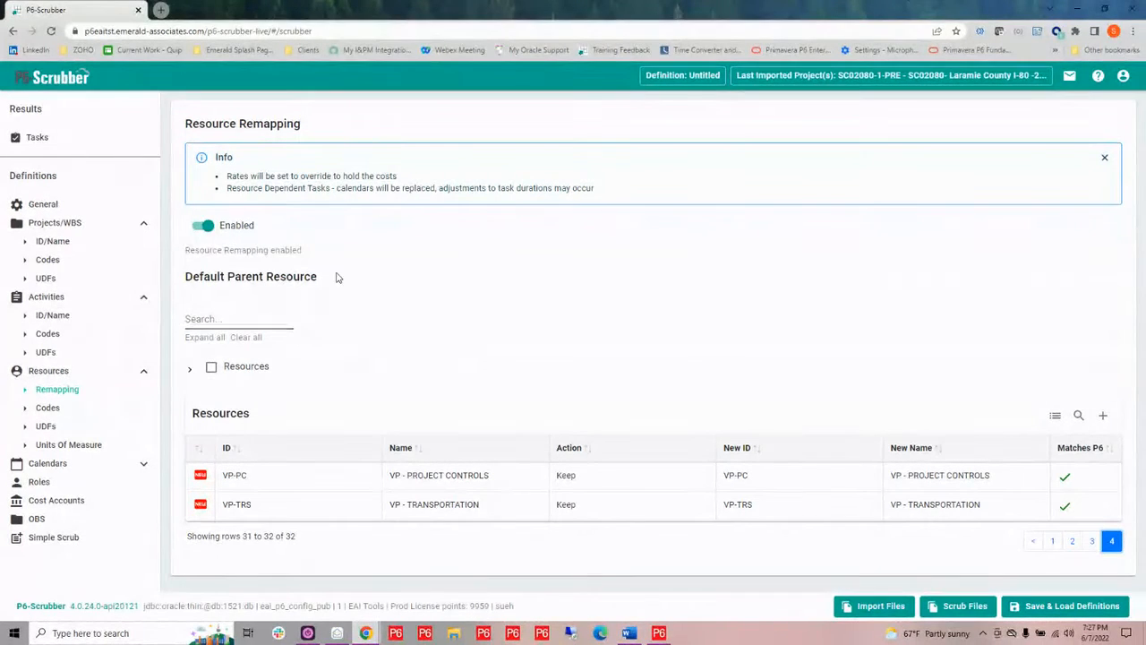
{"action": "left_click", "coordinate": [191, 373]}
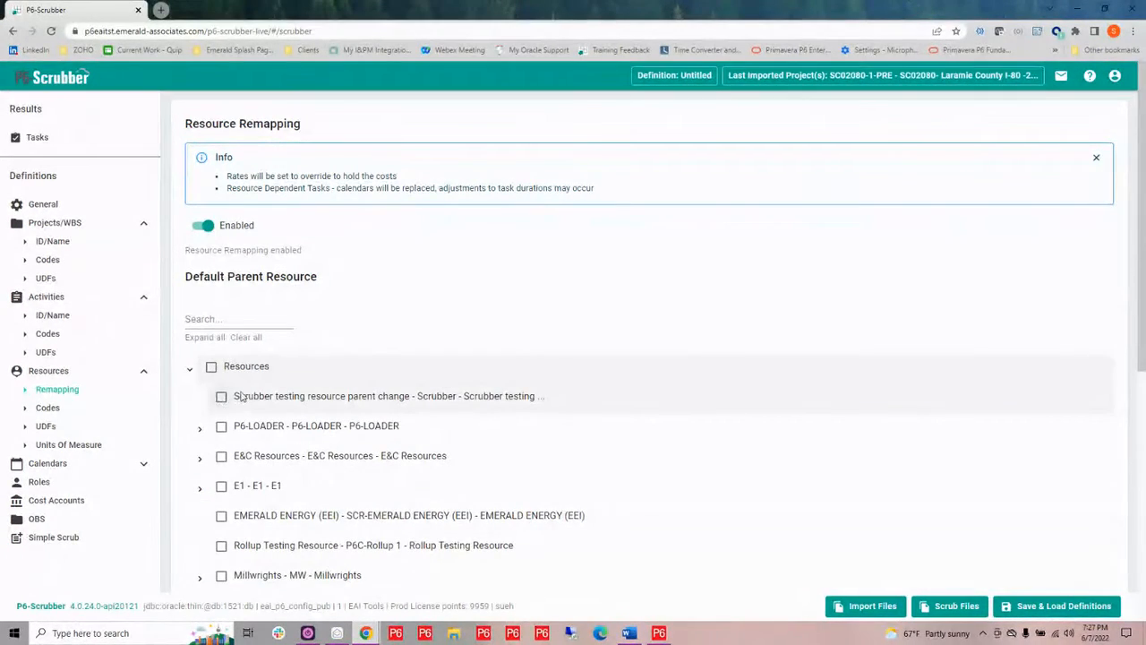
{"action": "scroll", "coordinate": [229, 396], "scroll_direction": "down", "scroll_amount": 3}
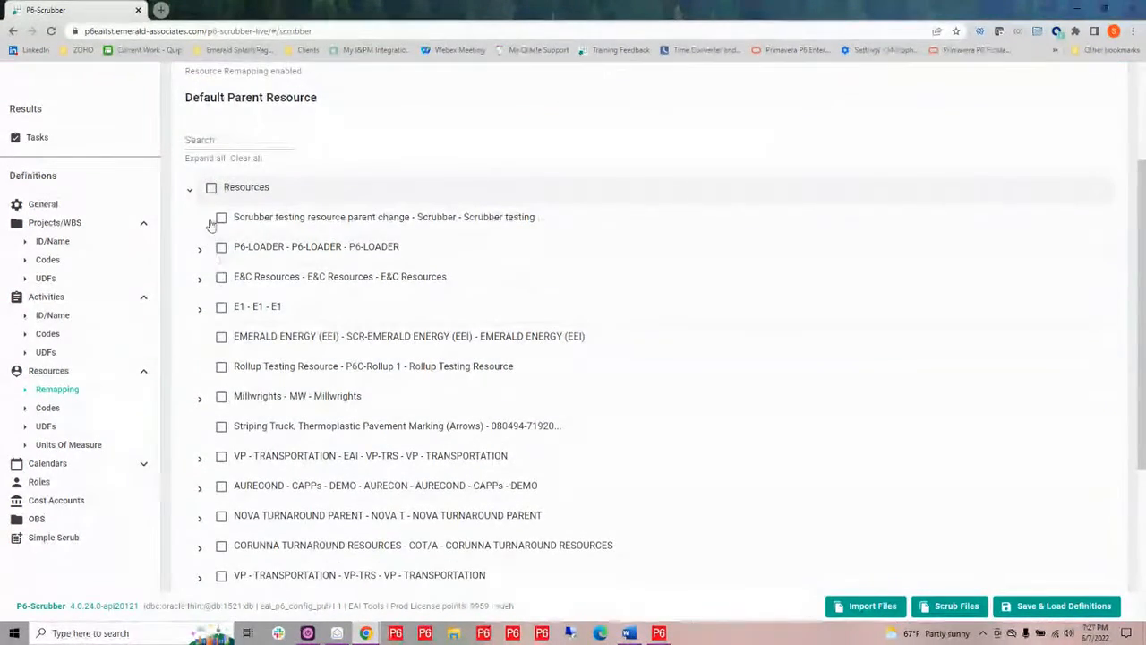
{"action": "left_click", "coordinate": [221, 217]}
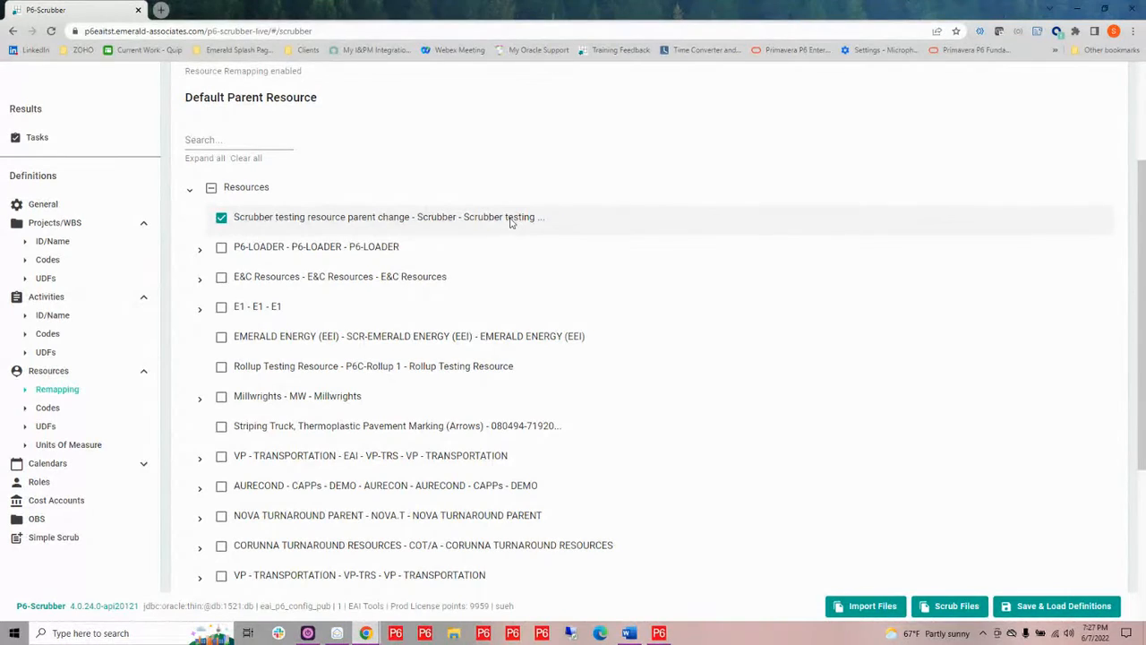
Open Units Of Measure remapping and remap the m3 unit's new abbreviation to M3
{"action": "left_click", "coordinate": [48, 413]}
{"action": "left_click", "coordinate": [45, 427]}
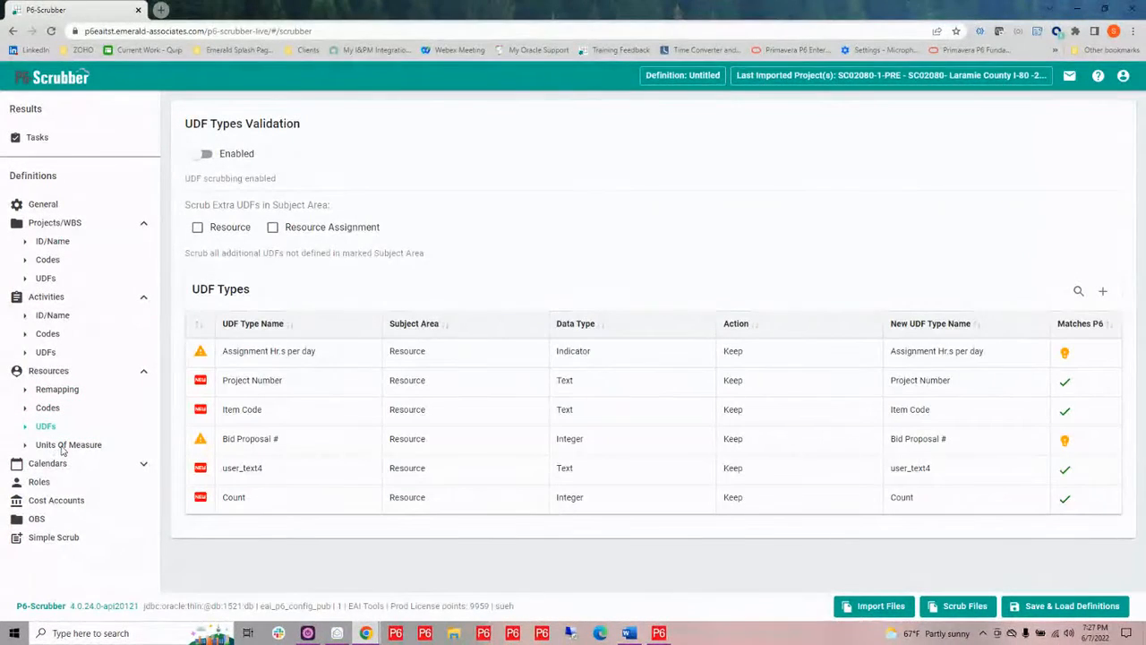
{"action": "left_click", "coordinate": [63, 446]}
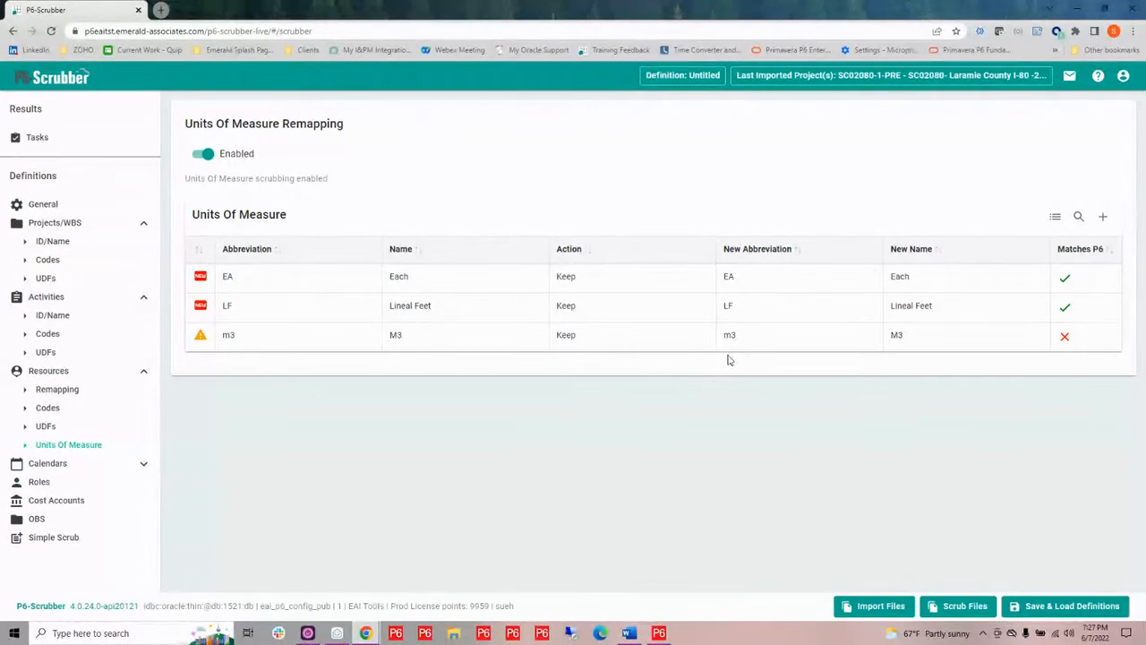
{"action": "mouse_move", "coordinate": [745, 335]}
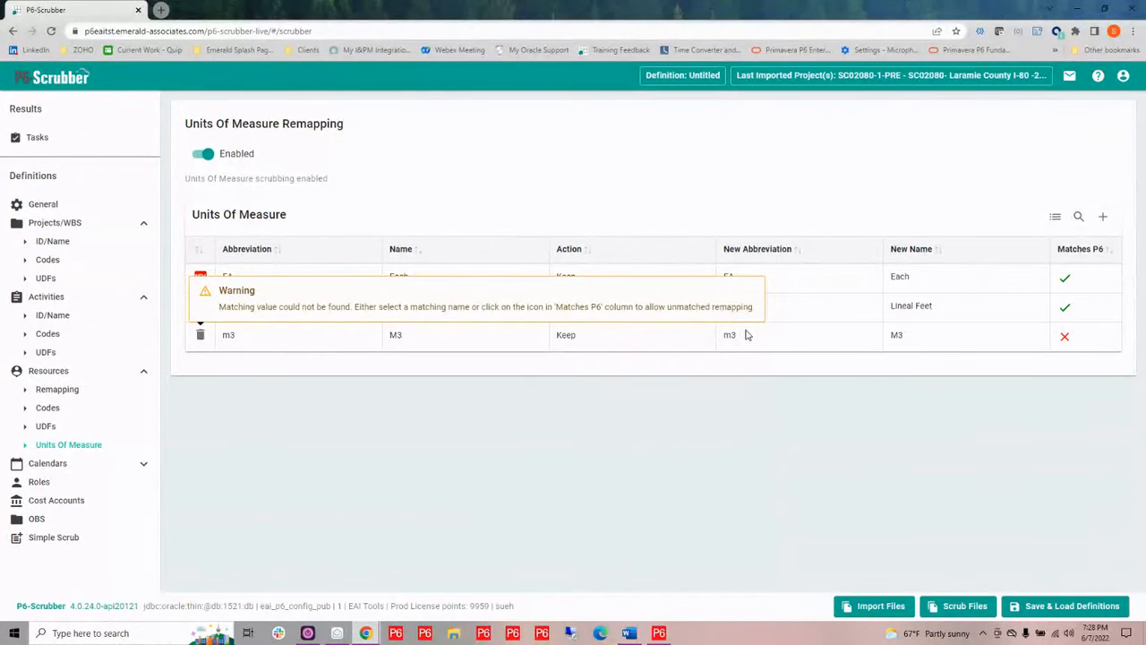
{"action": "left_click", "coordinate": [735, 338]}
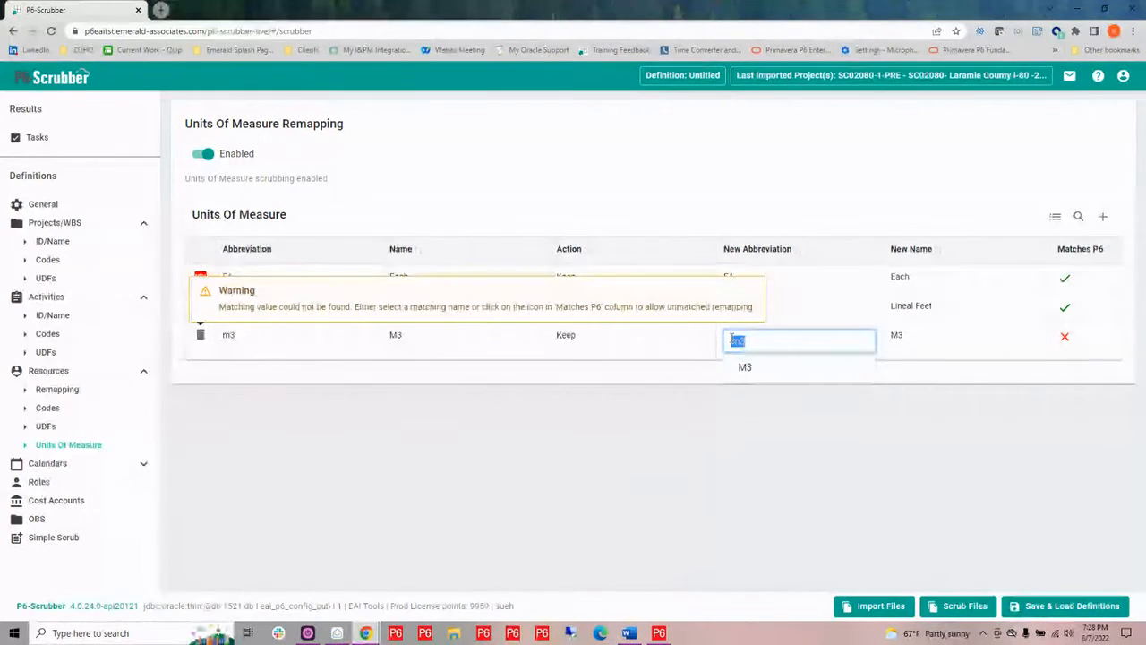
{"action": "key", "text": "BackSpace"}
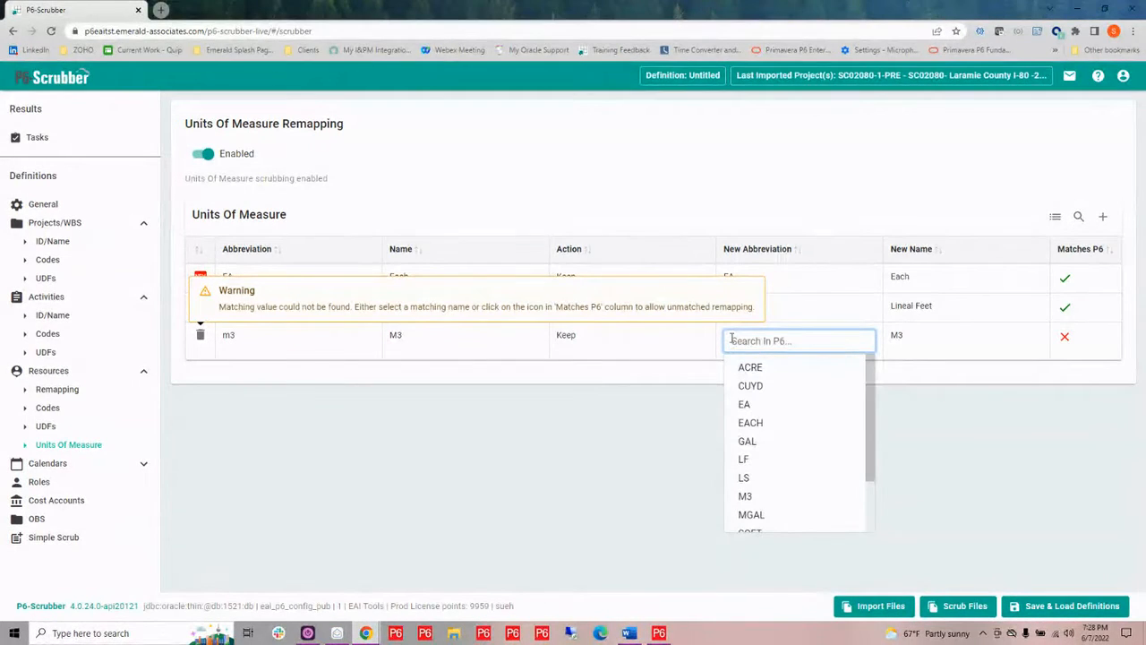
{"action": "type", "text": "m"}
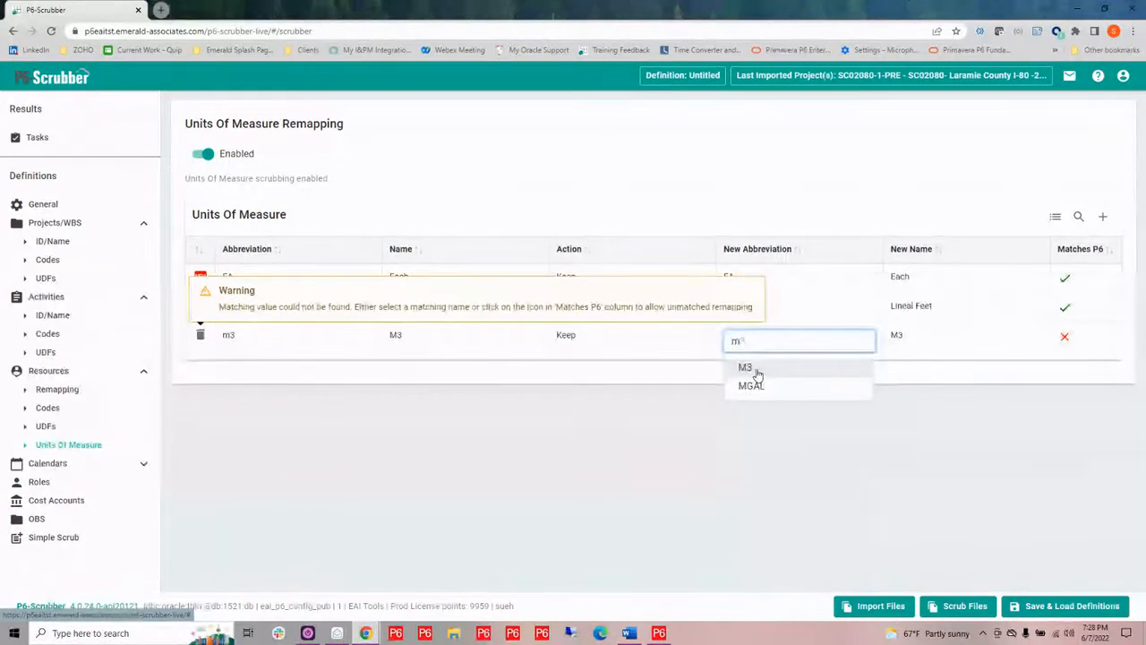
{"action": "left_click", "coordinate": [757, 369]}
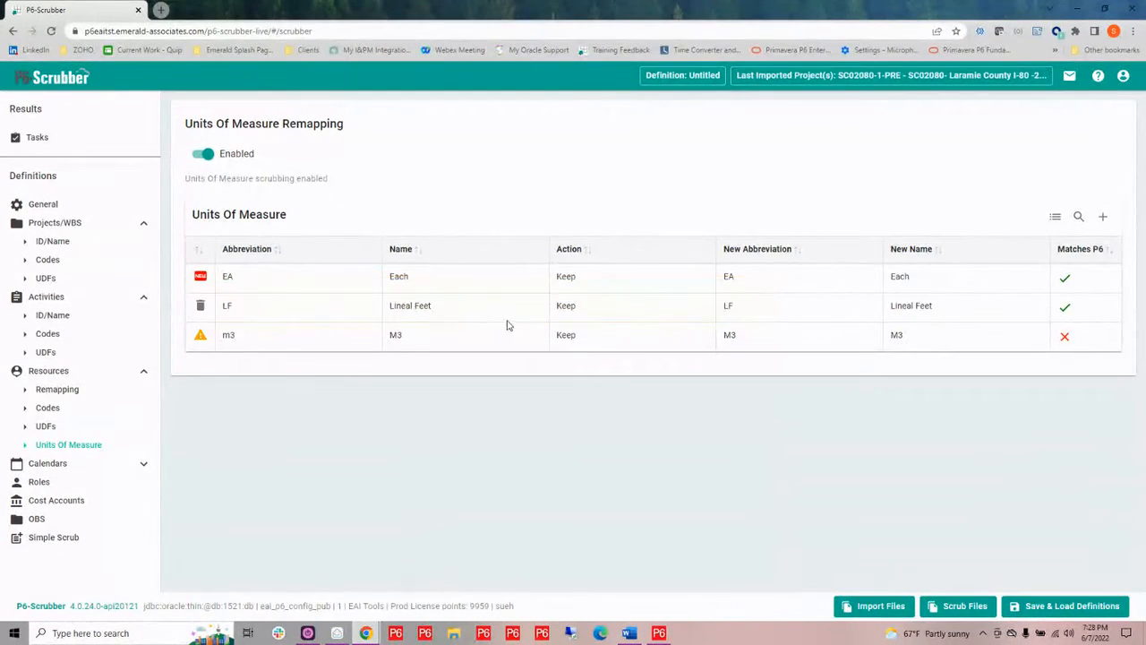
Set the m3 unit's new name to Cubic Meters
{"action": "mouse_move", "coordinate": [281, 345]}
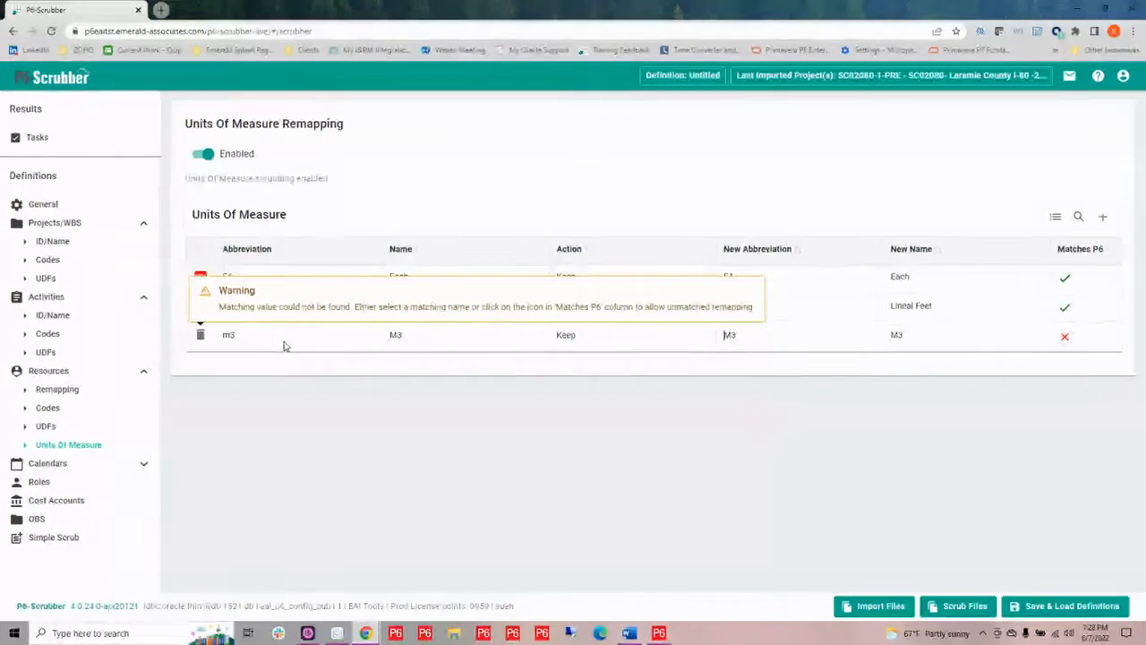
{"action": "left_click", "coordinate": [908, 338]}
{"action": "left_click", "coordinate": [959, 351]}
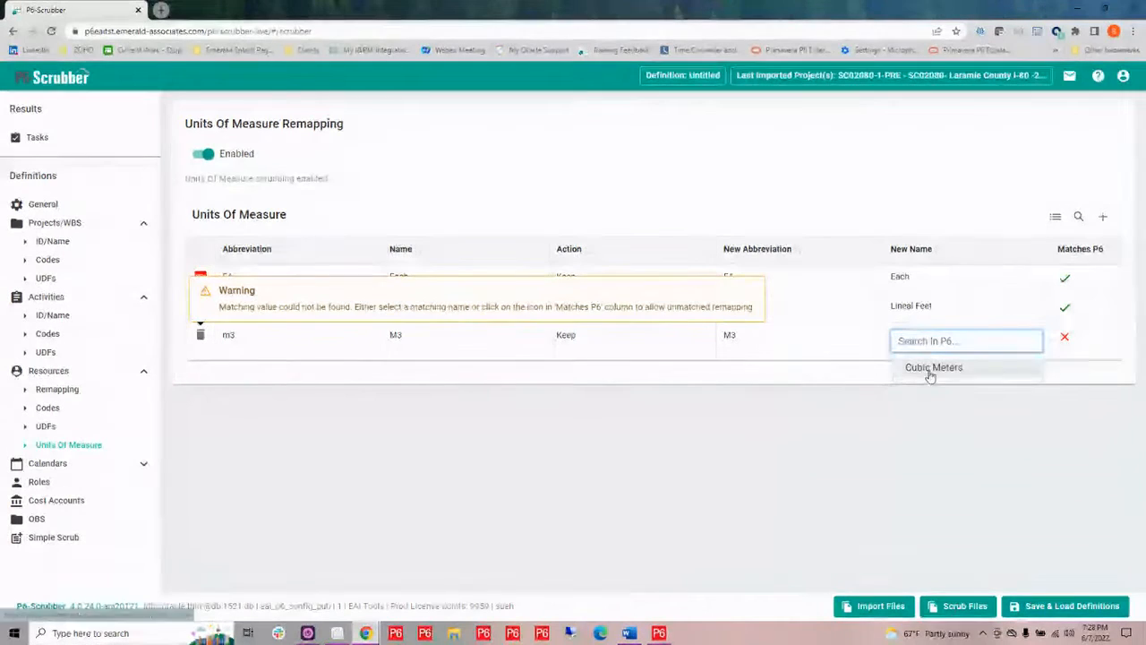
{"action": "left_click", "coordinate": [931, 369]}
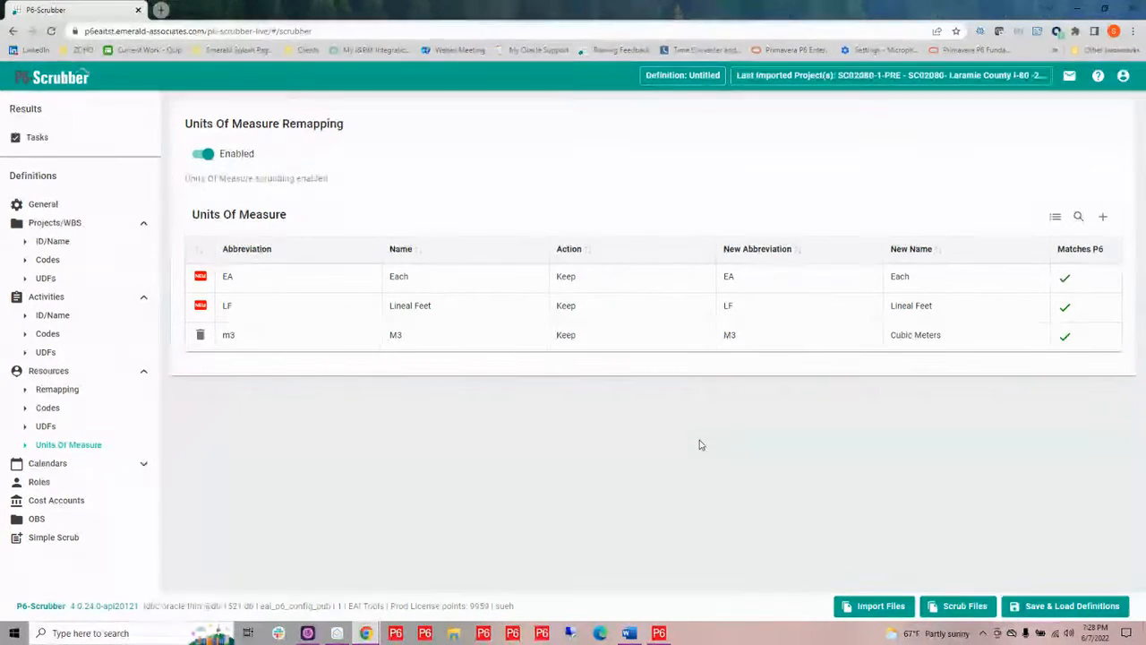
Open Global calendar rolldown and set Standard 5 Day Workweek's rolldown action to Rolldown
{"action": "left_click", "coordinate": [141, 464]}
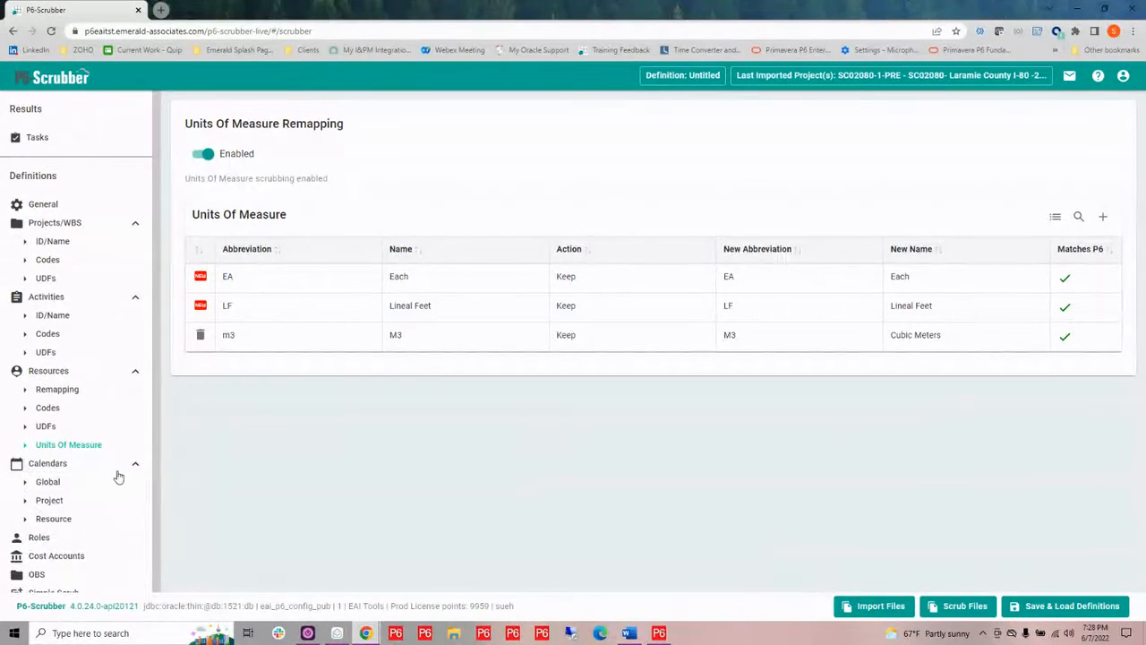
{"action": "left_click", "coordinate": [47, 484]}
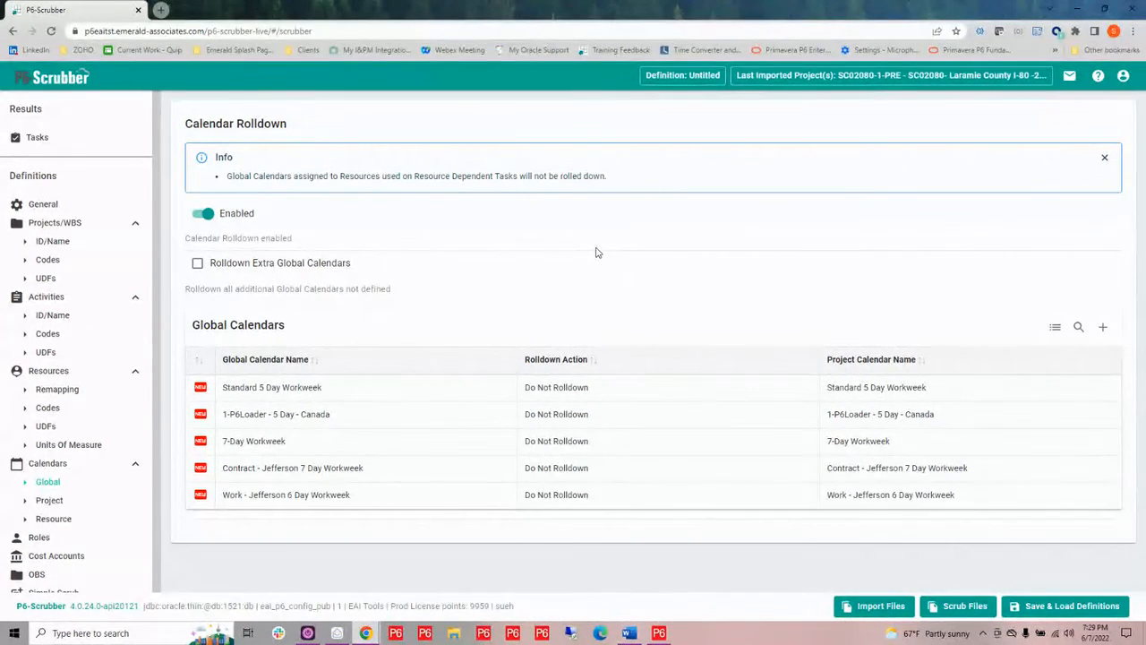
{"action": "mouse_move", "coordinate": [328, 391]}
{"action": "mouse_move", "coordinate": [205, 389]}
{"action": "left_click", "coordinate": [578, 388]}
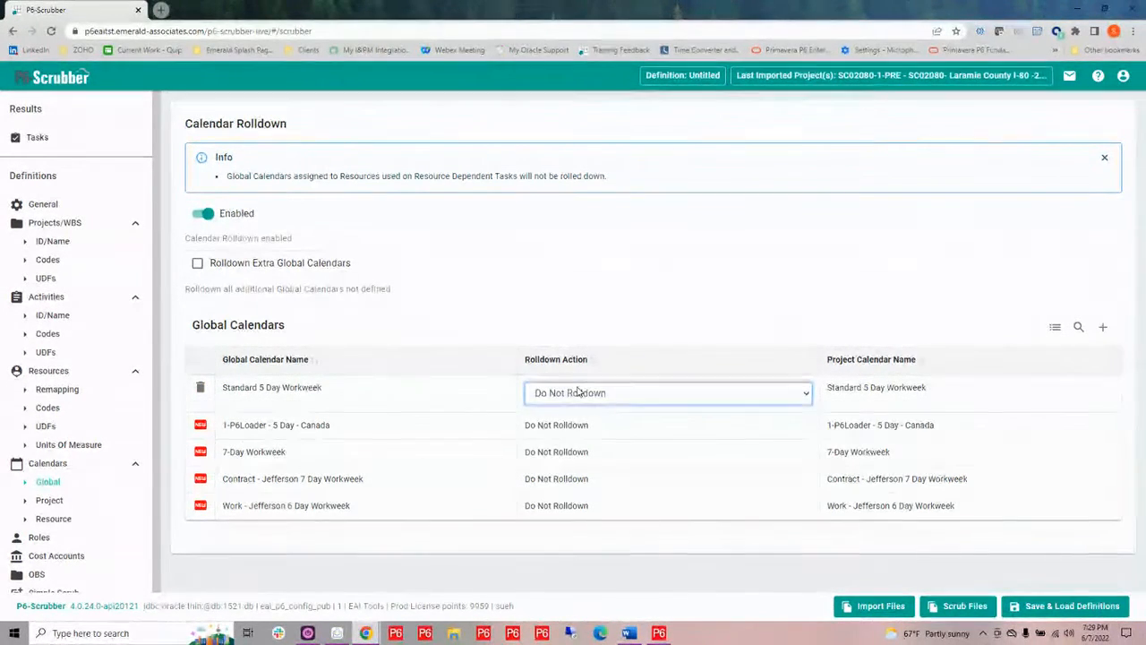
{"action": "left_click", "coordinate": [577, 391]}
{"action": "left_click", "coordinate": [578, 422]}
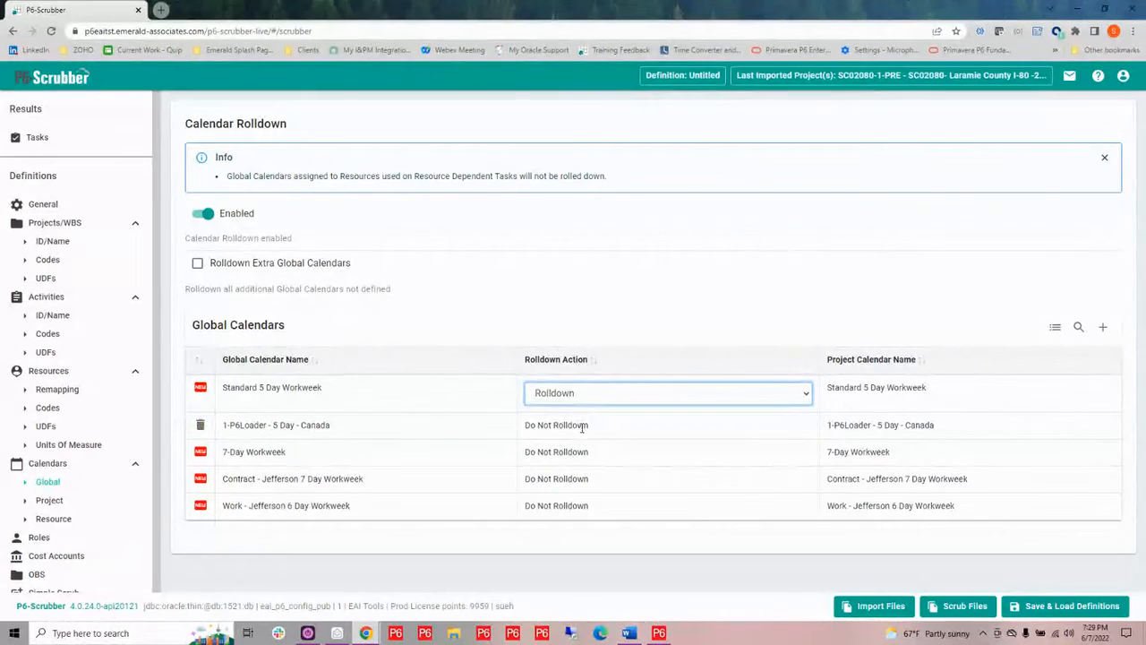
Set the rolldown action of 1-P6Loader - 5 Day - Canada and 7-Day Workweek to Rolldown
{"action": "left_click", "coordinate": [581, 429]}
{"action": "left_click", "coordinate": [581, 433]}
{"action": "left_click", "coordinate": [585, 448]}
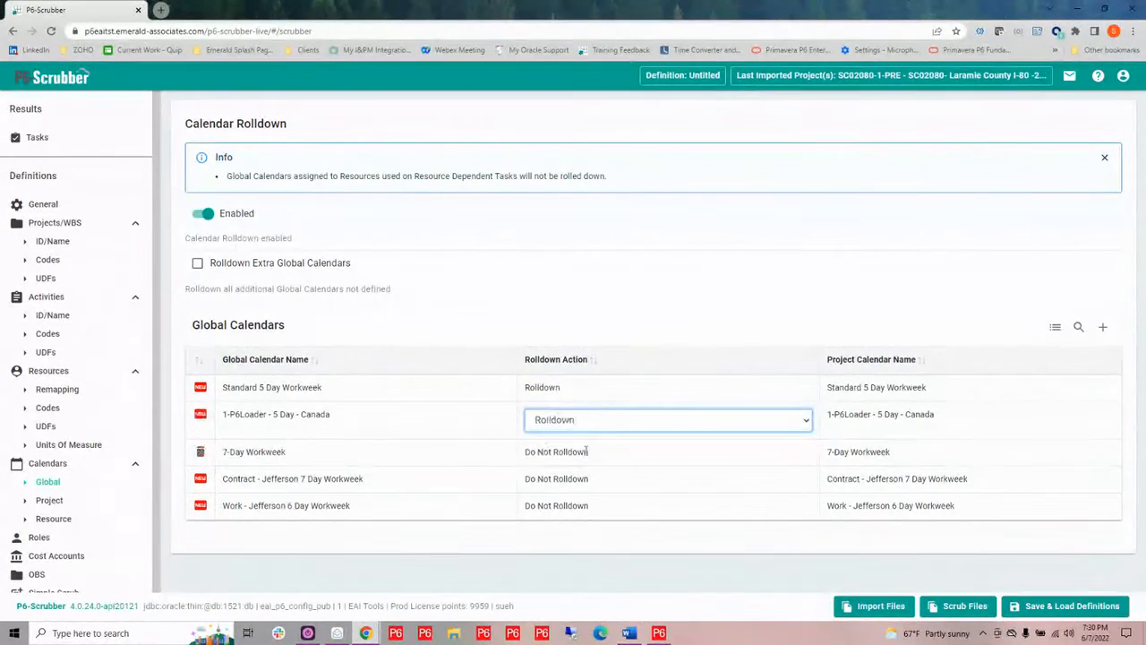
{"action": "left_click", "coordinate": [585, 443]}
{"action": "left_click", "coordinate": [586, 446]}
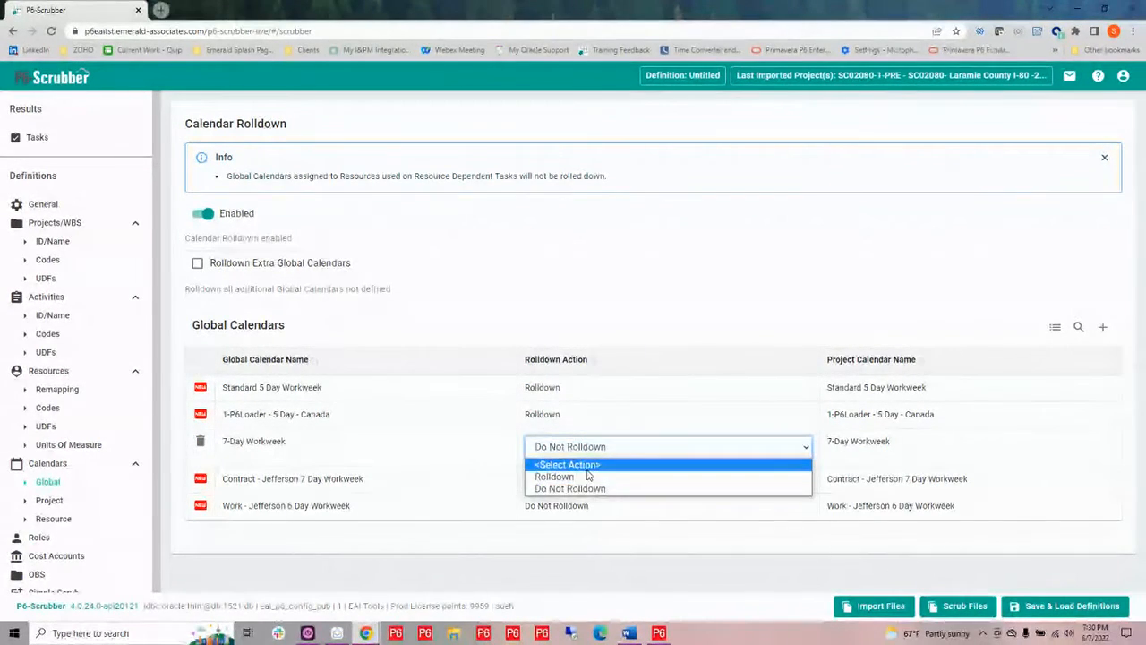
{"action": "left_click", "coordinate": [588, 479]}
Set the rolldown action of Contract - Jefferson 7 Day Workweek to Rolldown
{"action": "left_click", "coordinate": [585, 478]}
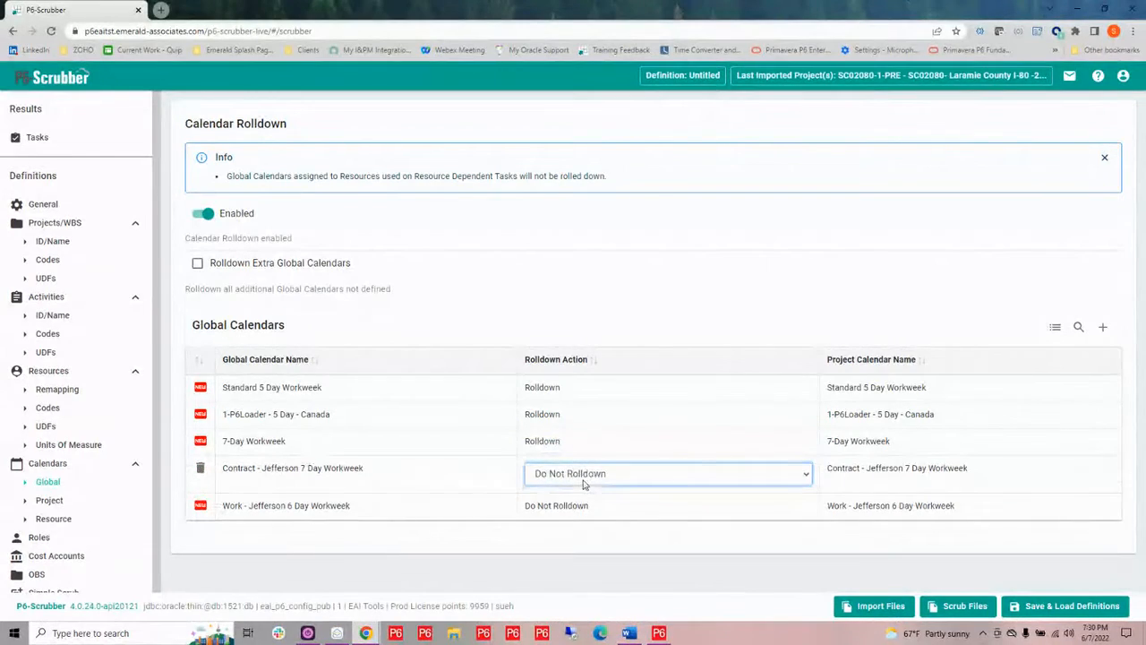
{"action": "left_click", "coordinate": [585, 476]}
{"action": "left_click", "coordinate": [582, 504]}
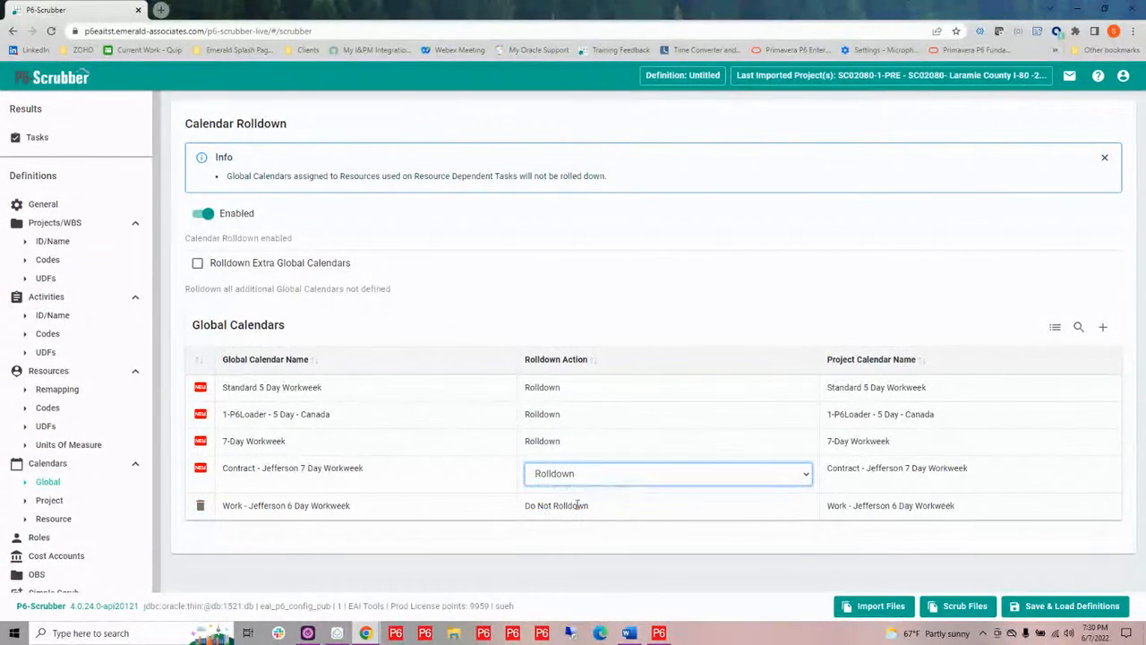
Set Work - Jefferson 6 Day Workweek's rolldown action to Rolldown and enable Rolldown Extra Global Calendars
{"action": "left_click", "coordinate": [578, 506]}
{"action": "left_click", "coordinate": [580, 503]}
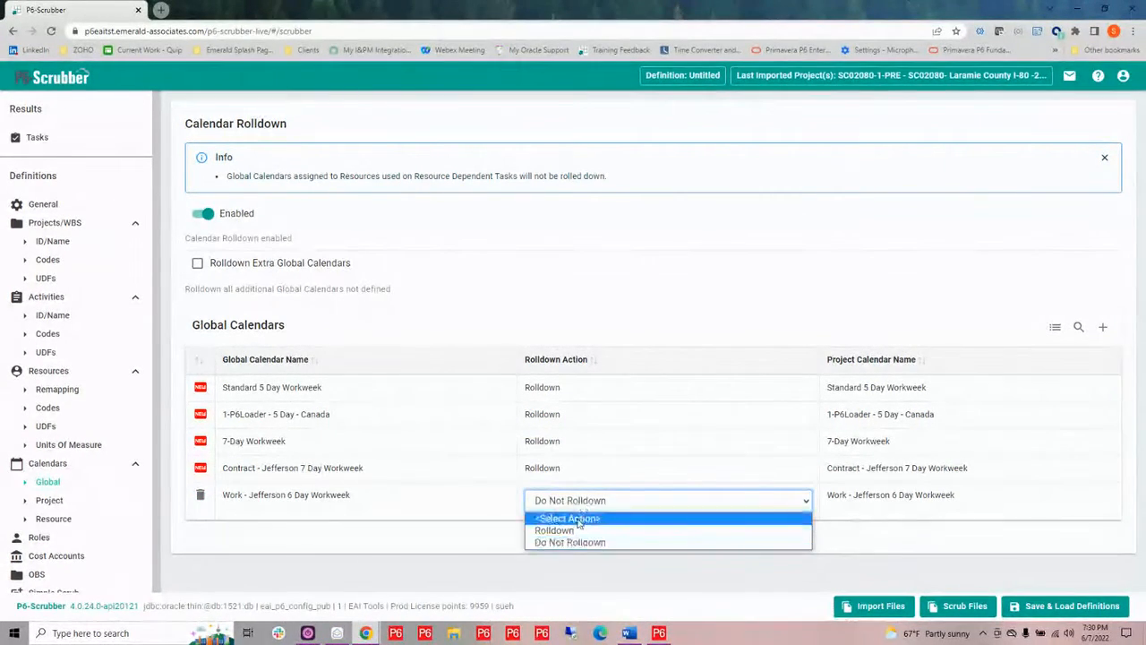
{"action": "left_click", "coordinate": [576, 532]}
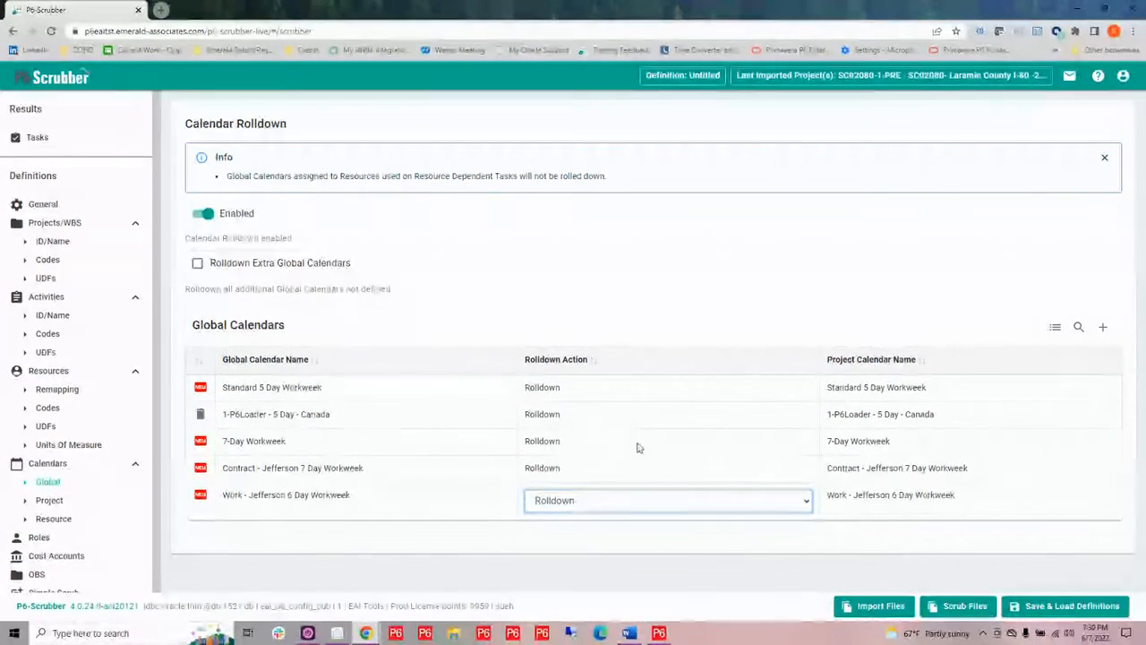
{"action": "left_click", "coordinate": [627, 425]}
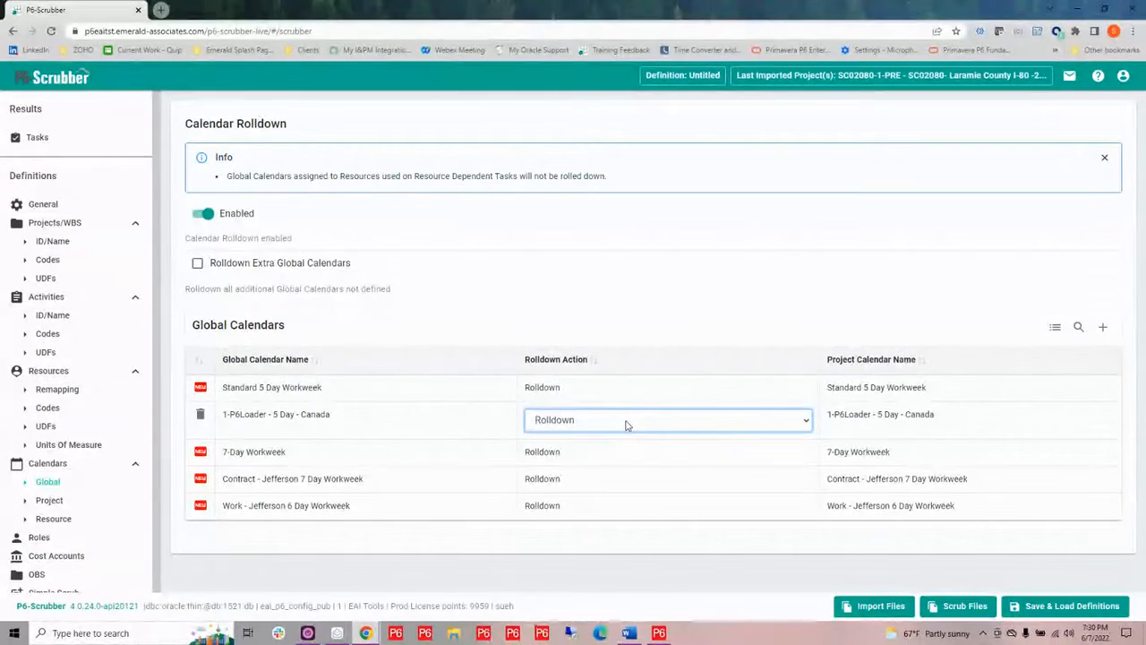
{"action": "left_click", "coordinate": [198, 266]}
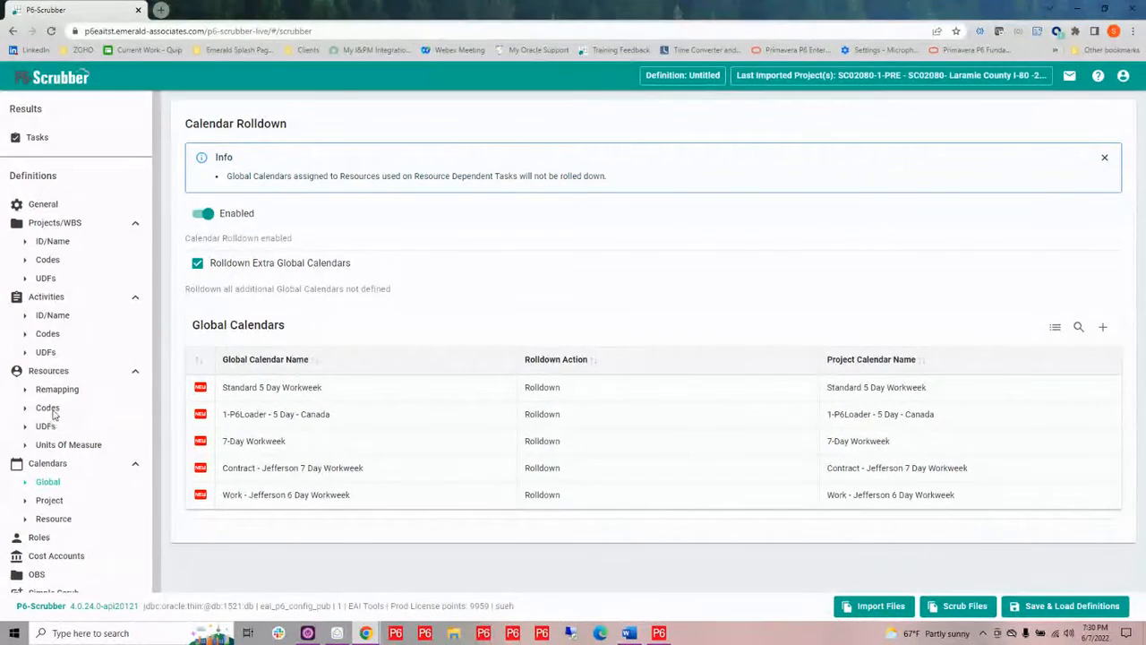
Copy the Rapley 6 Day Calendar name from Project calendars, then try to open resource remapping
{"action": "left_click", "coordinate": [57, 503]}
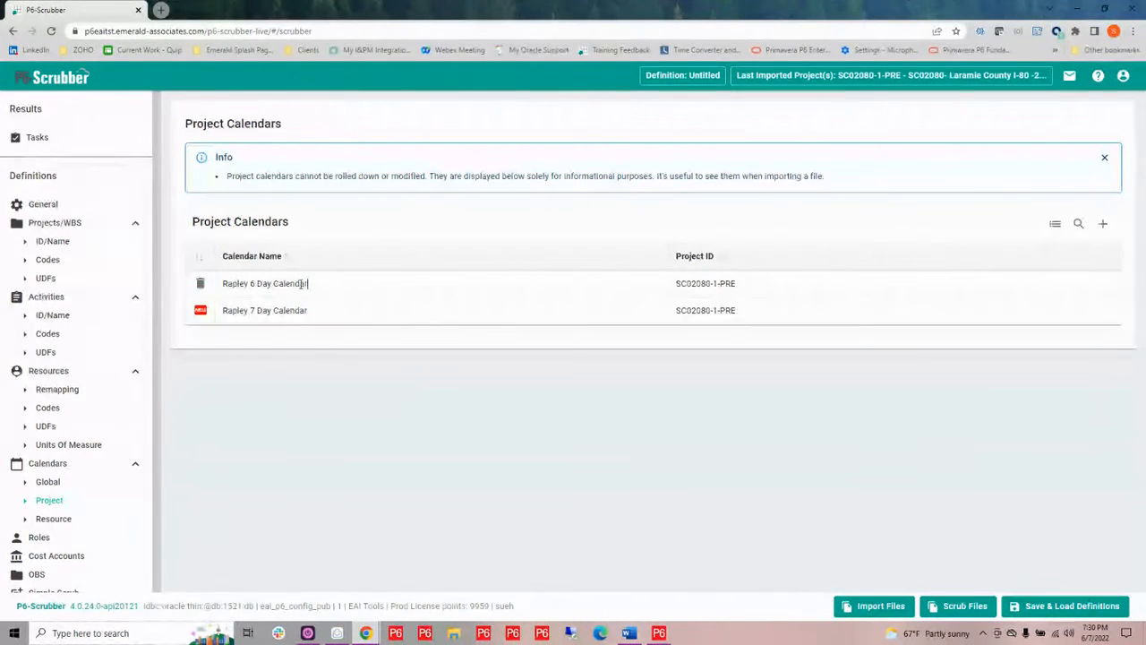
{"action": "double_click", "coordinate": [225, 283]}
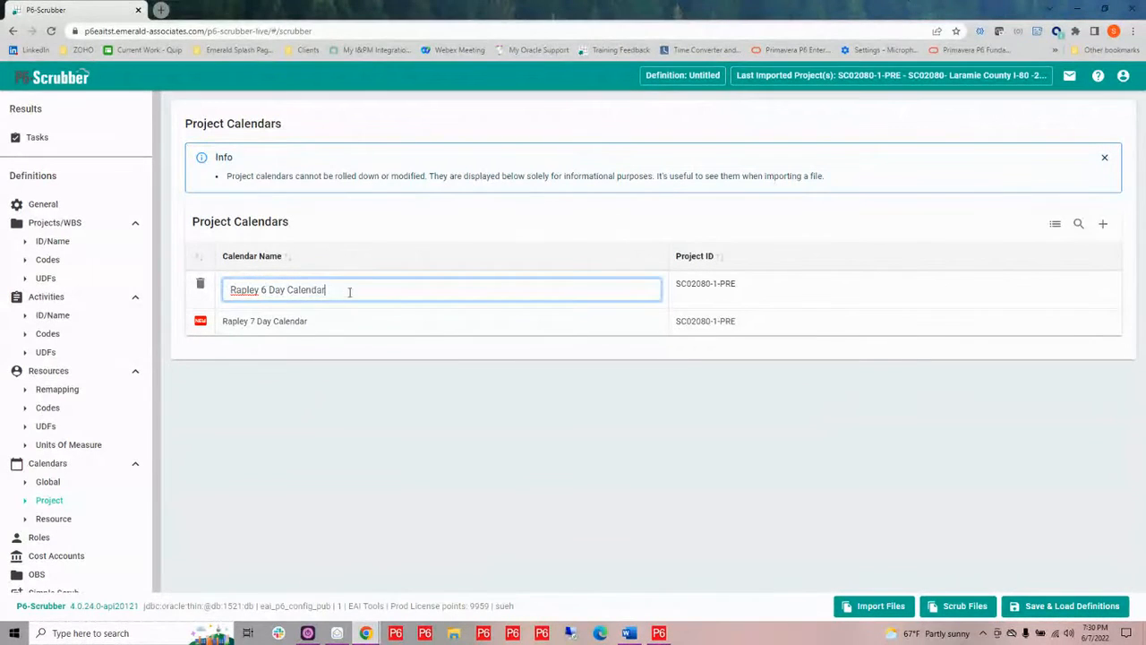
{"action": "left_click_drag", "start_coordinate": [342, 289], "coordinate": [215, 287]}
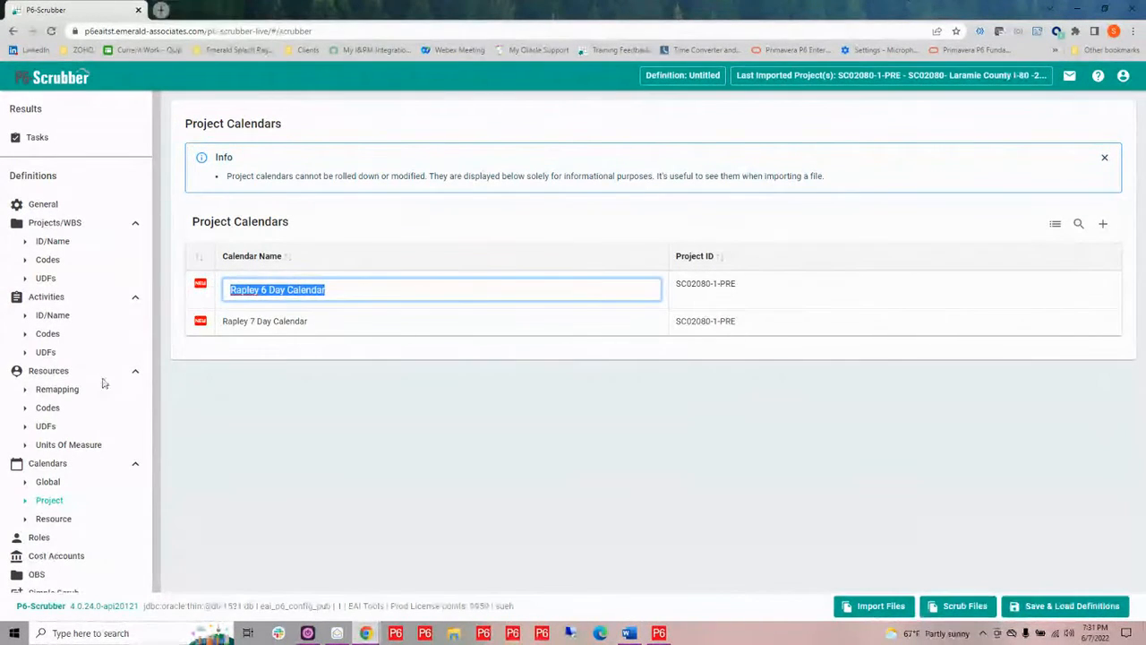
{"action": "left_click", "coordinate": [68, 391]}
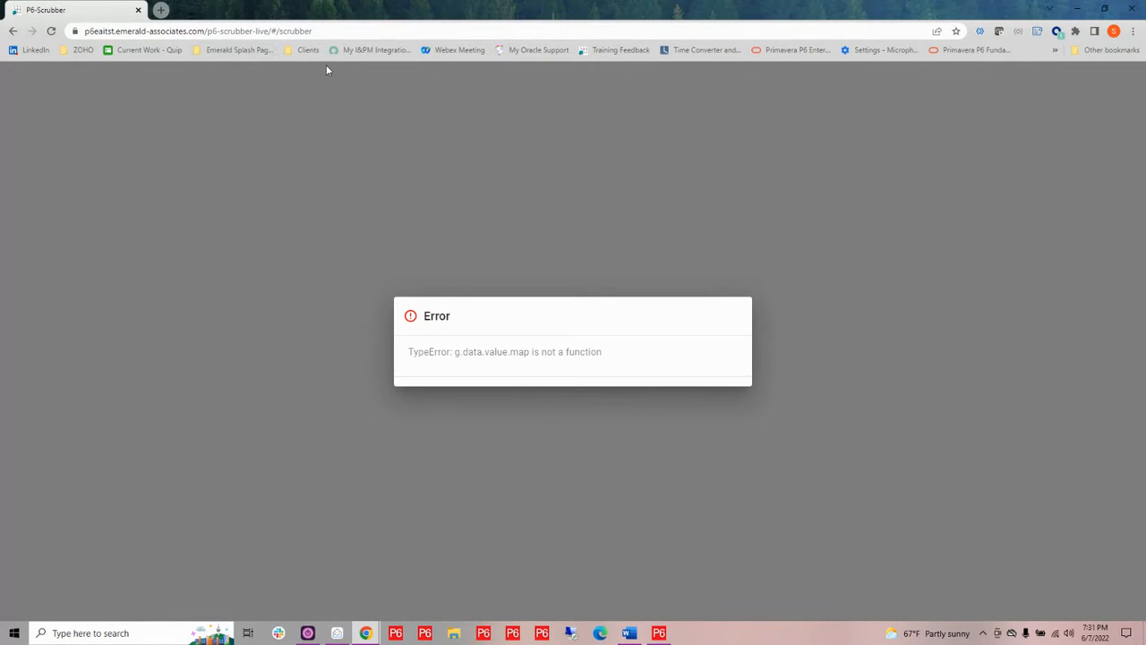
{"action": "left_click", "coordinate": [11, 32]}
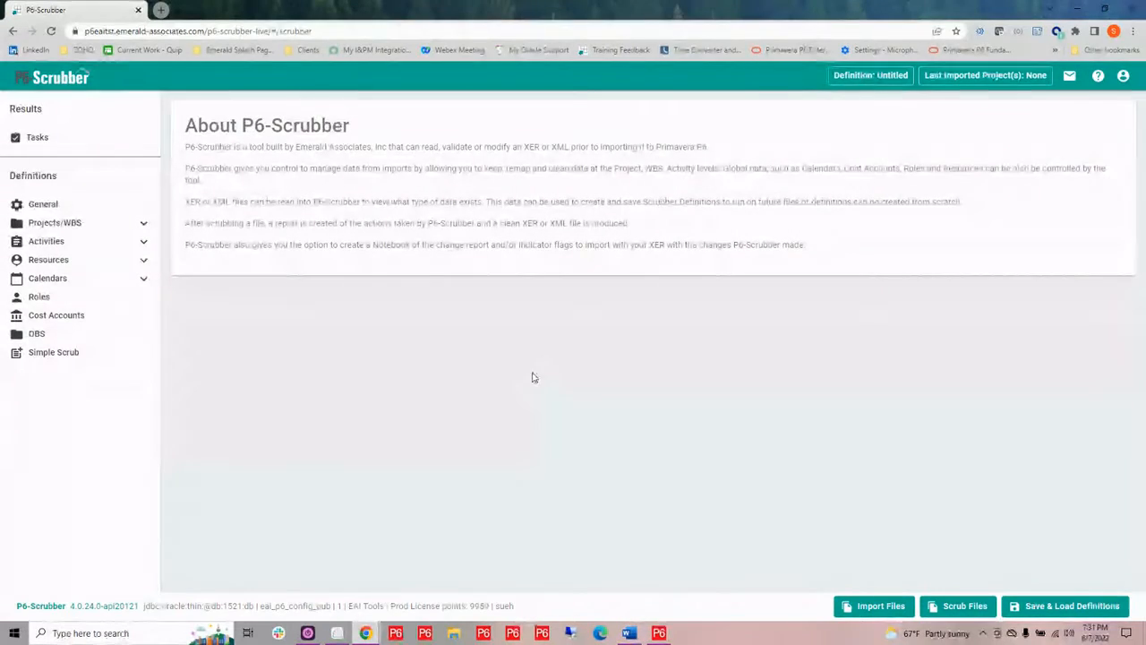
Open Project calendars and import SC02080-1-PRE-Master.xer, applying the reviewed imports
{"action": "left_click", "coordinate": [143, 279]}
{"action": "left_click", "coordinate": [51, 317]}
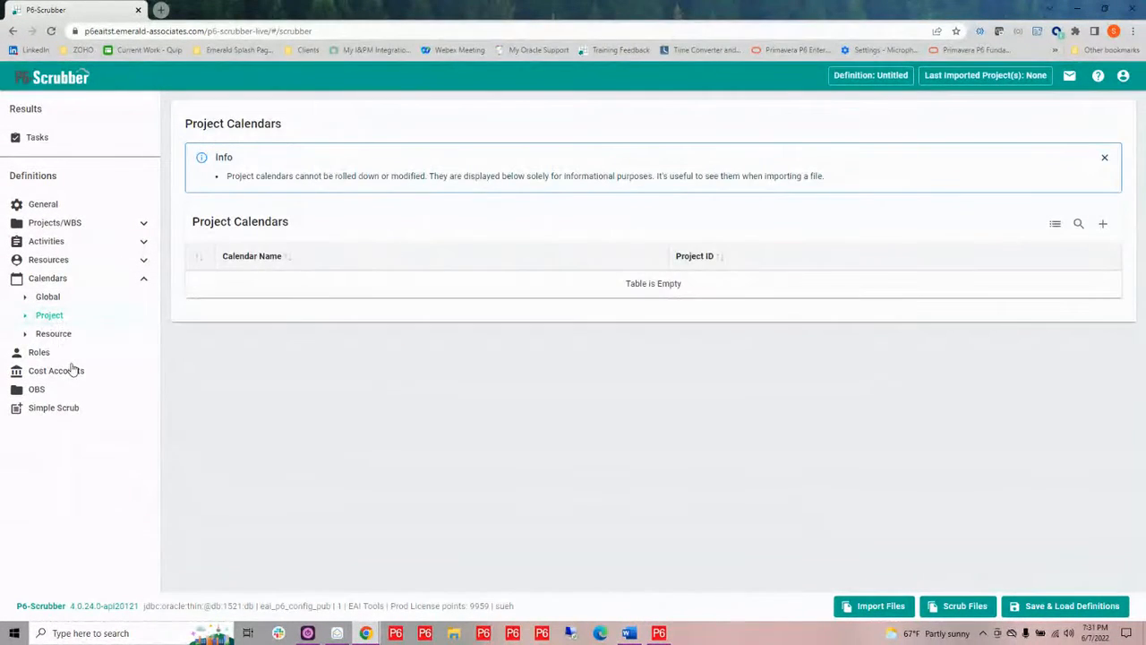
{"action": "left_click", "coordinate": [862, 607]}
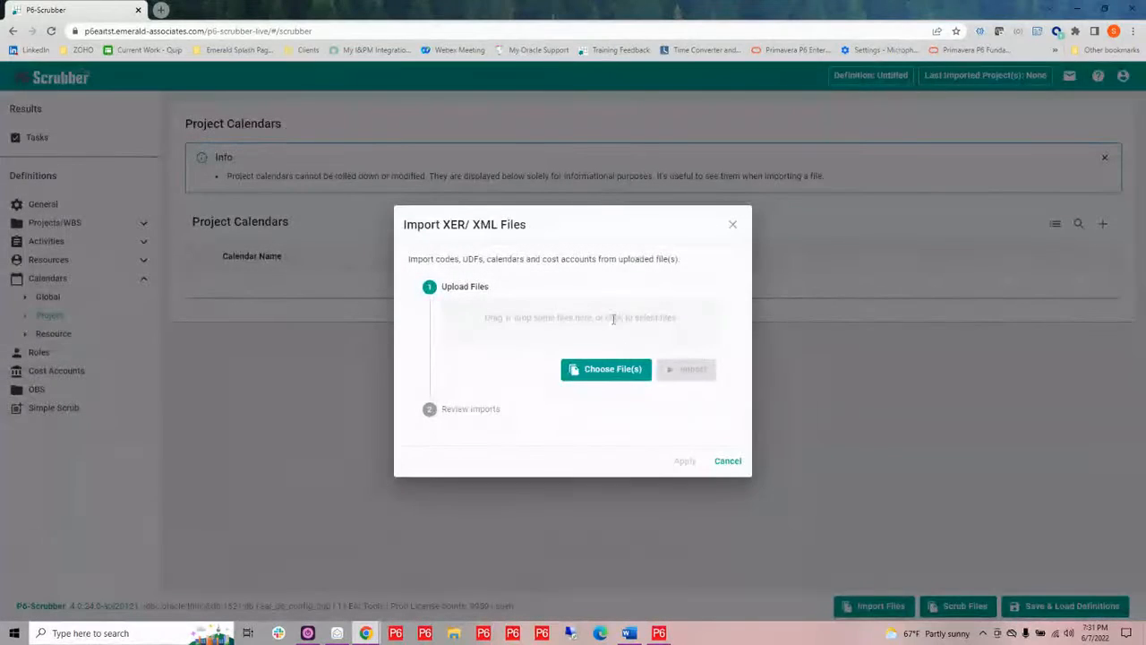
{"action": "left_click", "coordinate": [612, 320]}
{"action": "left_click", "coordinate": [331, 86]}
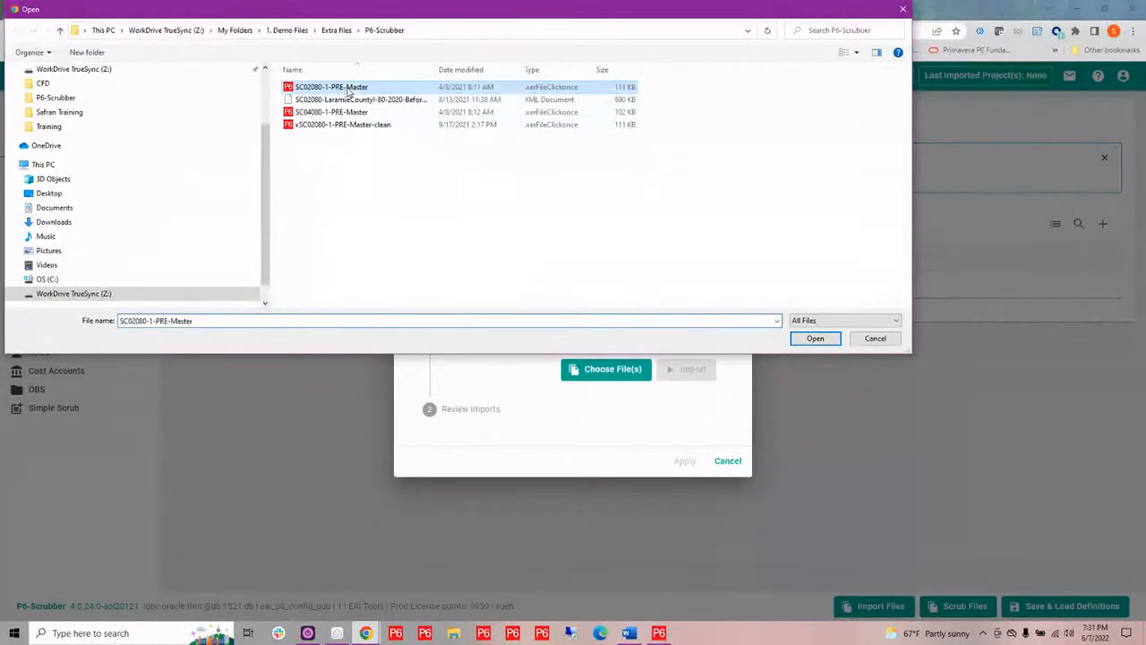
{"action": "left_click", "coordinate": [813, 338]}
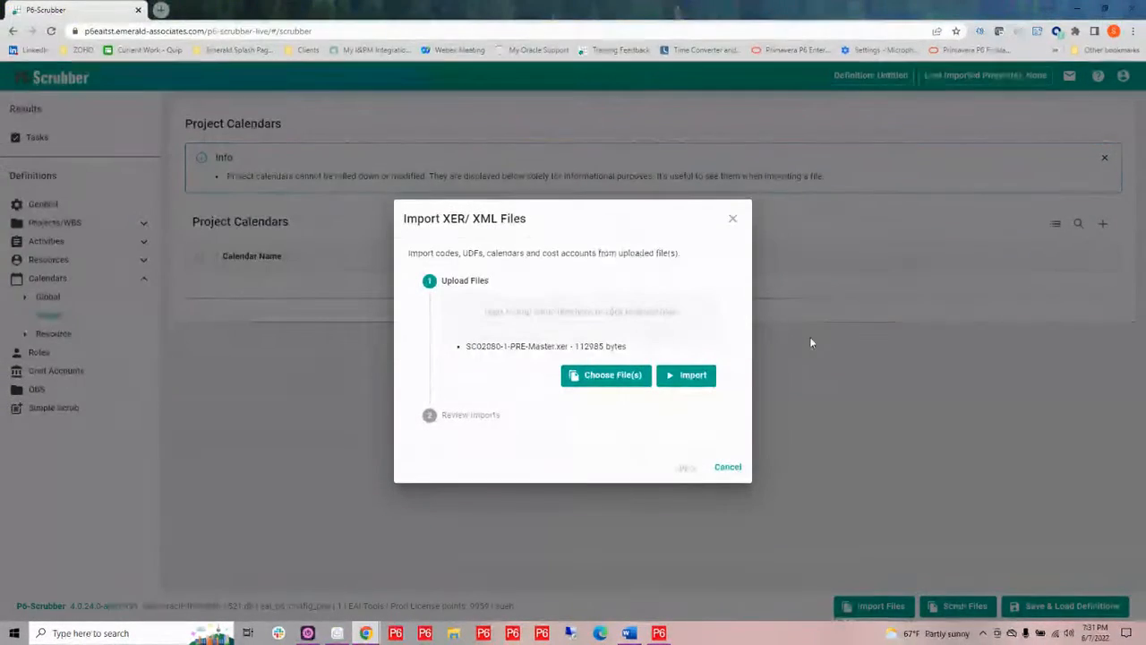
{"action": "left_click", "coordinate": [678, 382]}
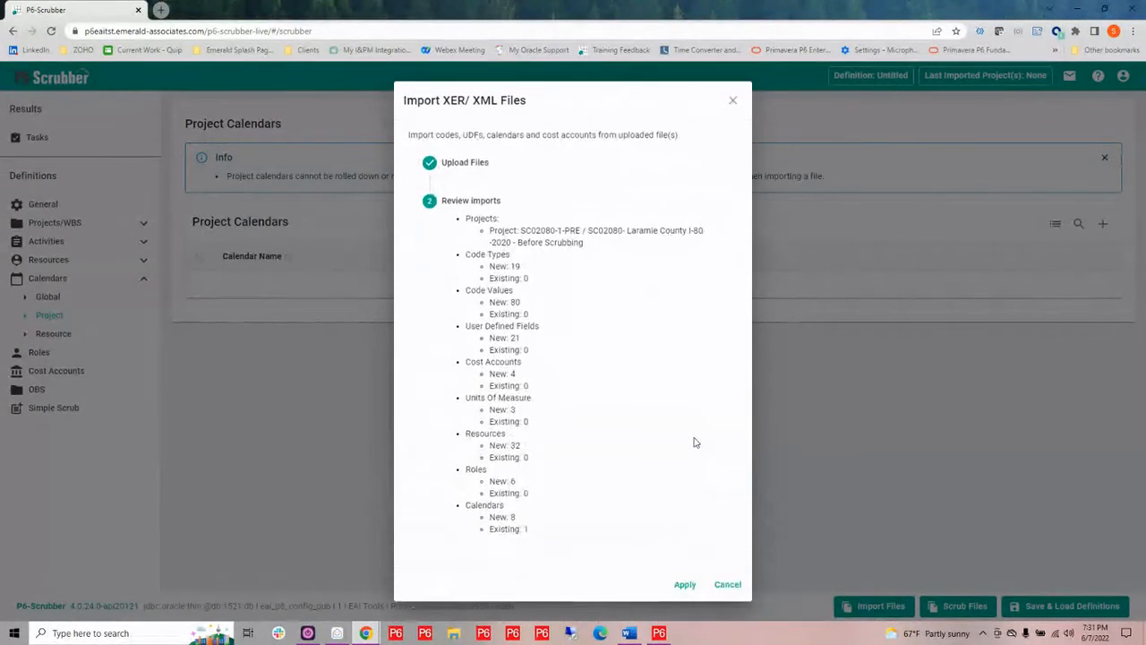
{"action": "left_click", "coordinate": [685, 584]}
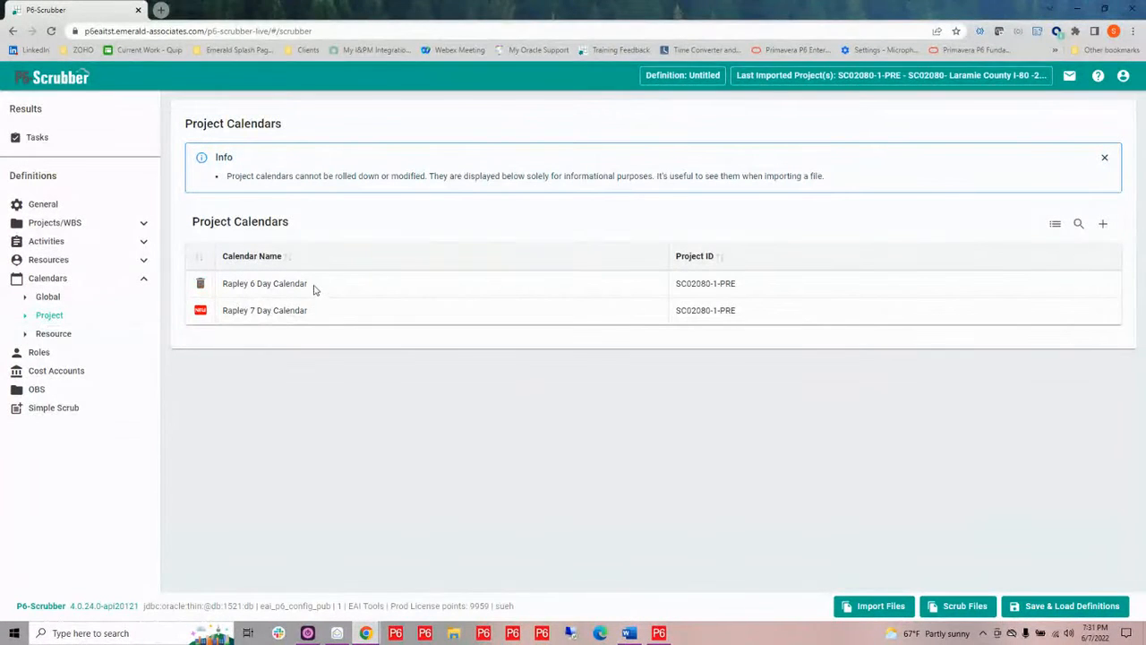
Copy the Rapley 6 Day Calendar name and paste it as Work - Jefferson 6 Day Workweek's project calendar name
{"action": "double_click", "coordinate": [313, 289]}
{"action": "left_click_drag", "start_coordinate": [315, 289], "coordinate": [231, 288]}
{"action": "key", "text": "ctrl+c"}
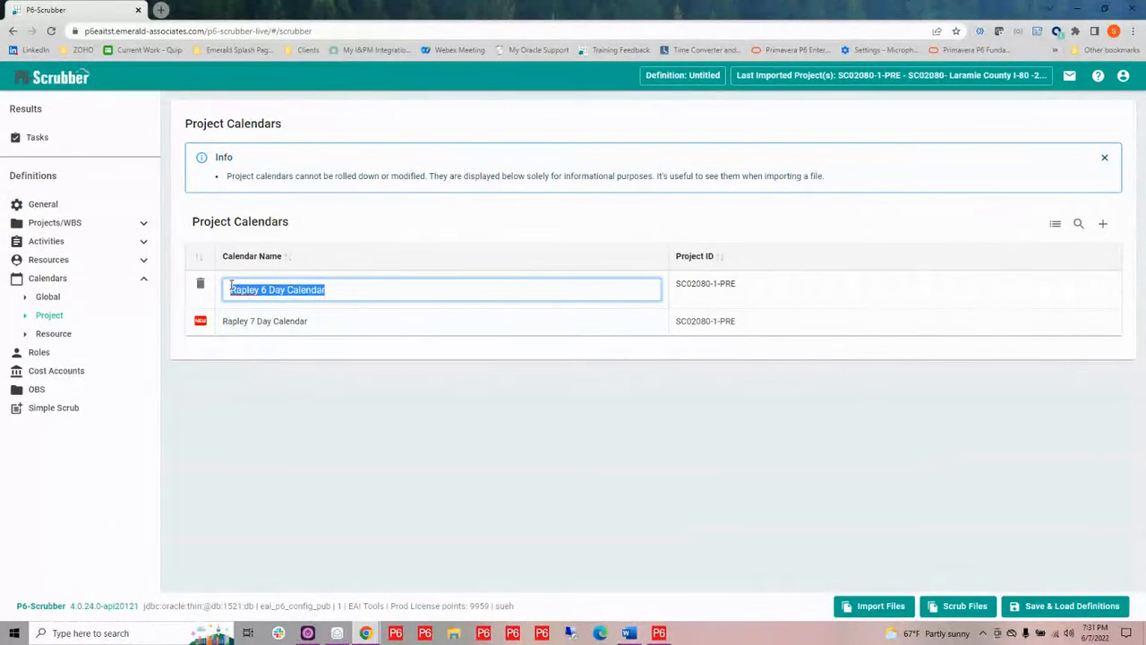
{"action": "left_click", "coordinate": [42, 298]}
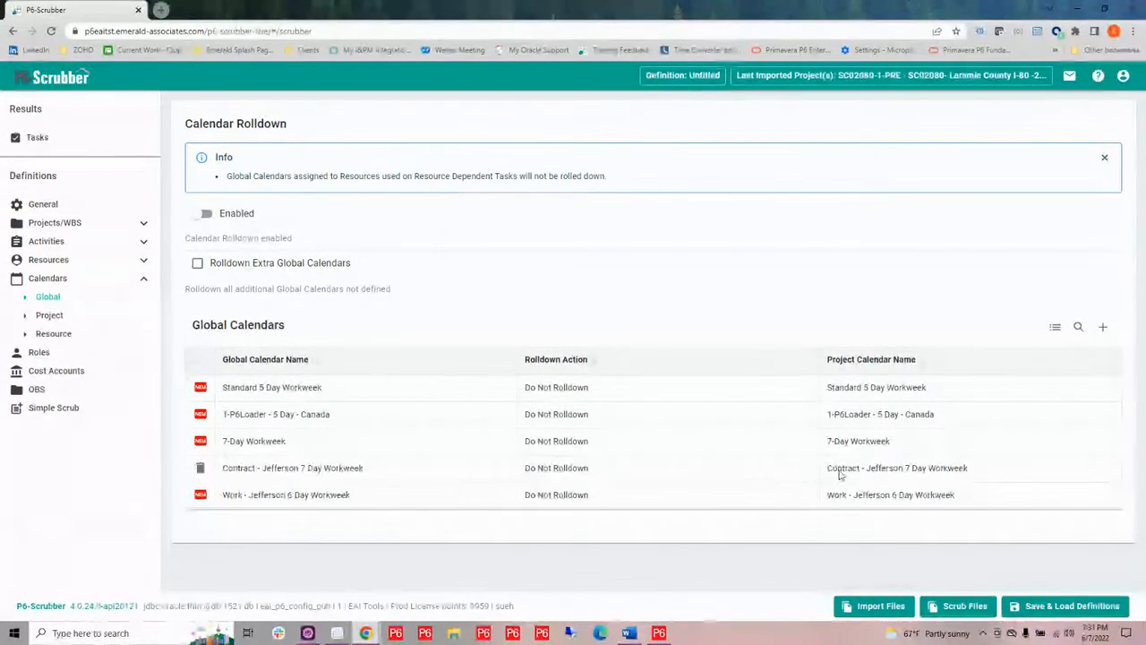
{"action": "double_click", "coordinate": [965, 496]}
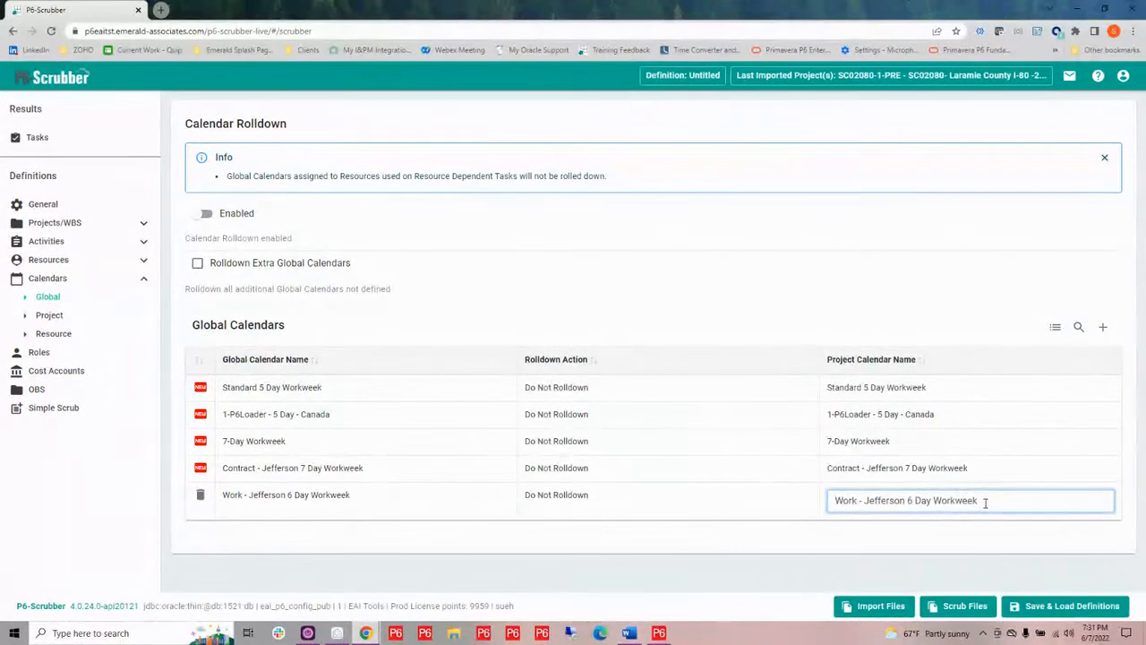
{"action": "left_click_drag", "start_coordinate": [986, 502], "coordinate": [855, 489]}
{"action": "key", "text": "ctrl+v"}
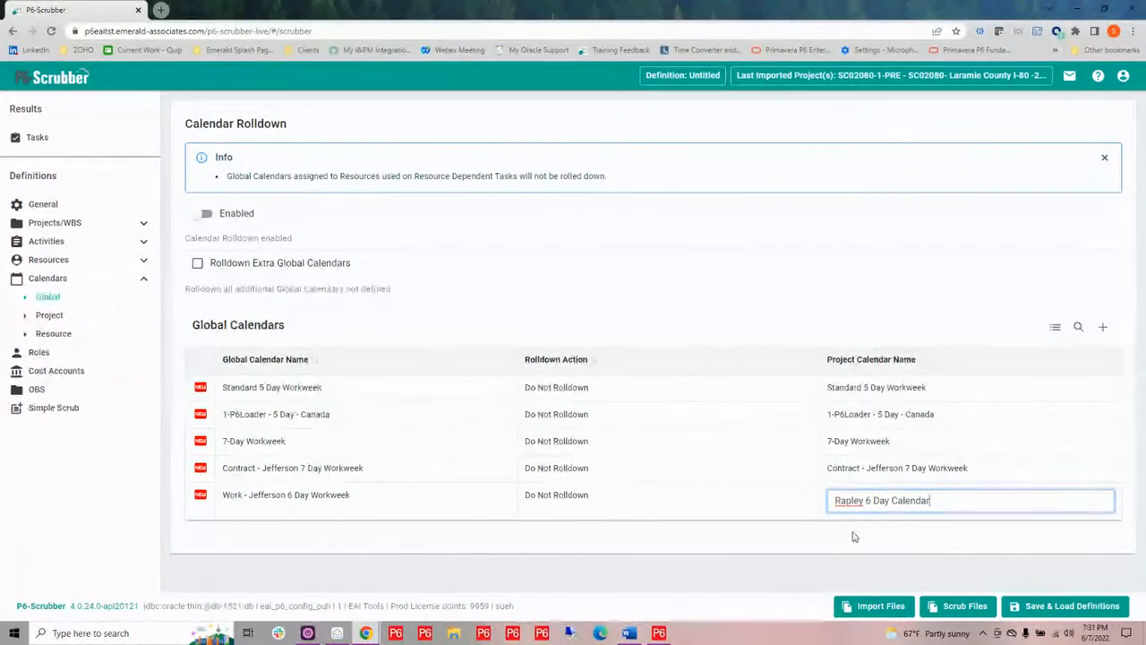
Set the rolldown action of Work - Jefferson 6 Day Workweek and Contract - Jefferson 7 Day Workweek to Rolldown
{"action": "left_click", "coordinate": [568, 499]}
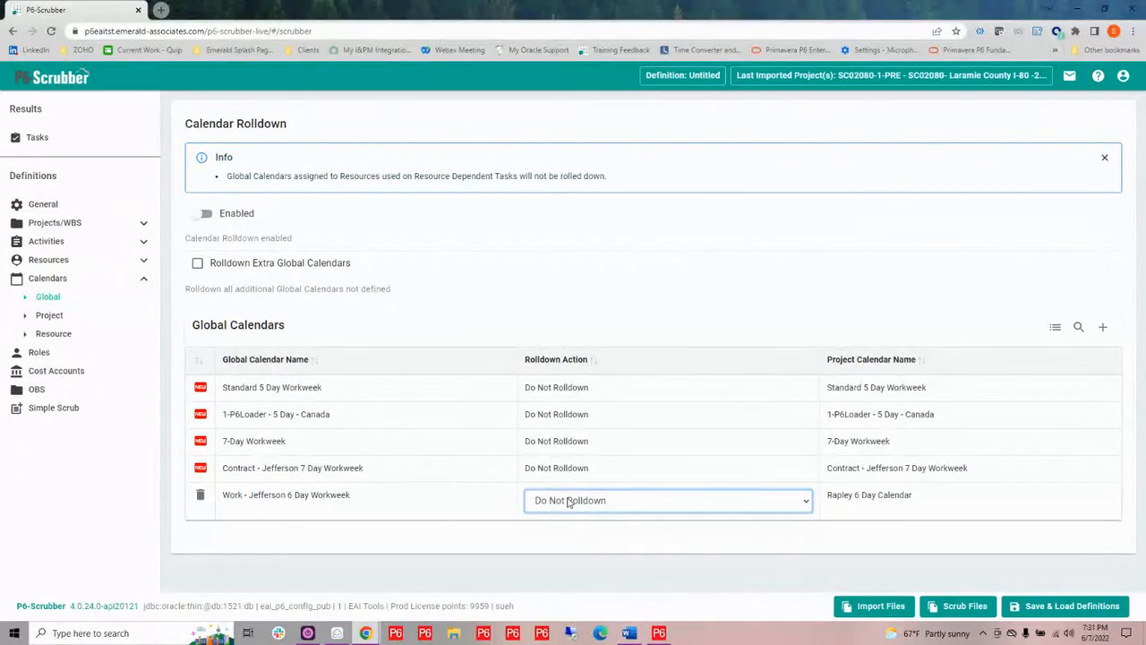
{"action": "left_click", "coordinate": [568, 502]}
{"action": "left_click", "coordinate": [577, 534]}
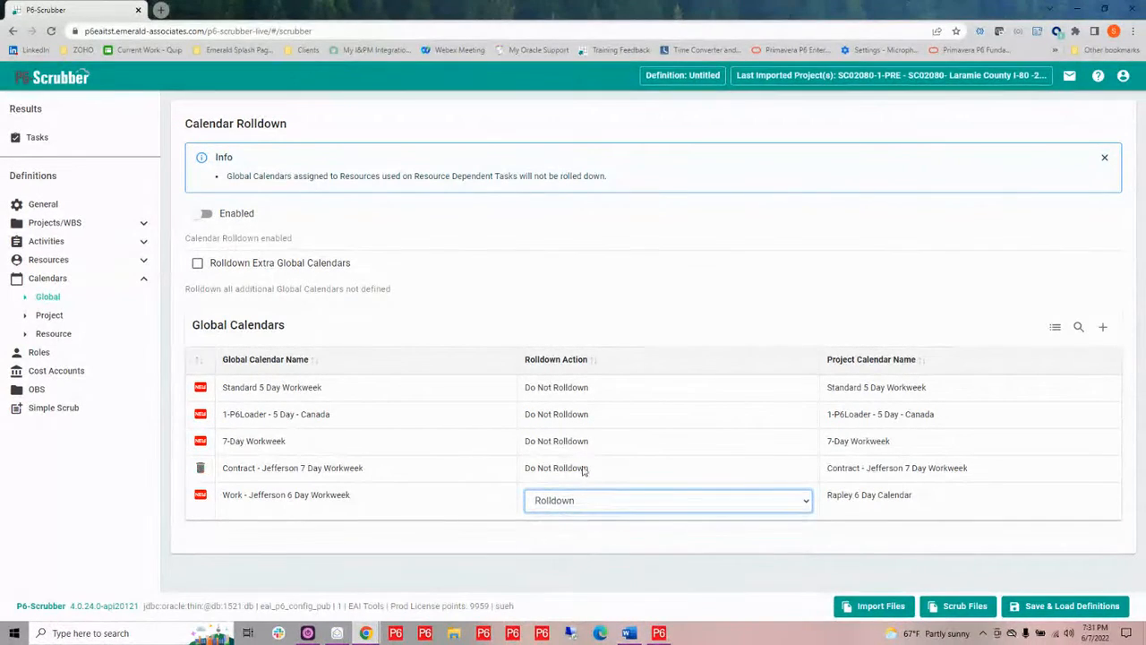
{"action": "left_click", "coordinate": [584, 468]}
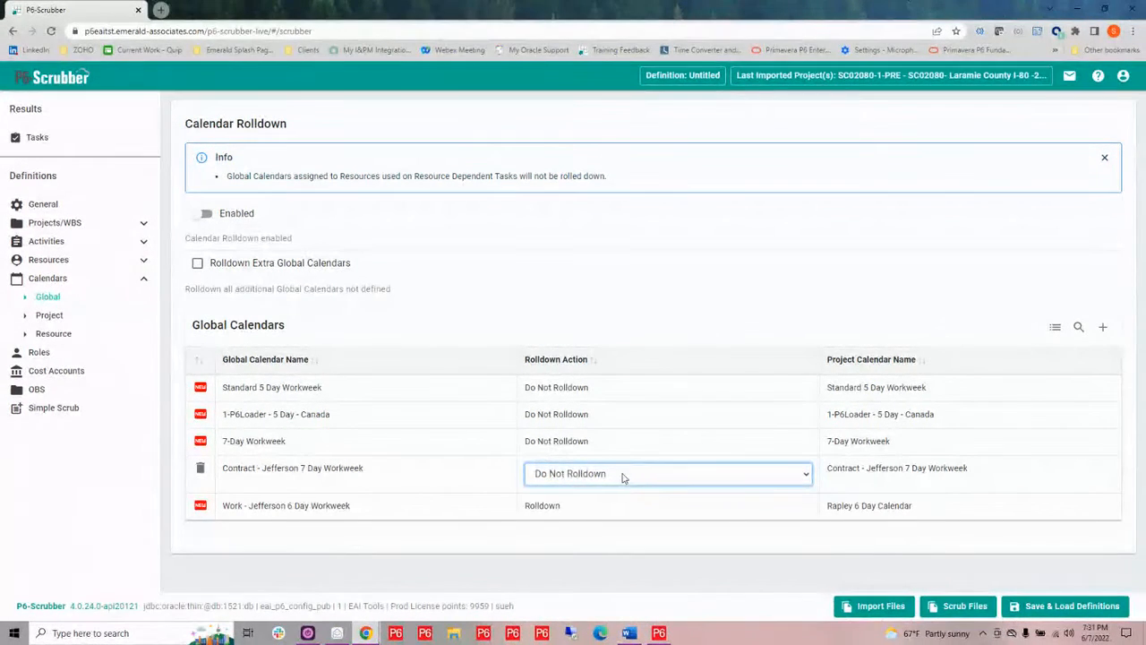
{"action": "left_click", "coordinate": [626, 479]}
{"action": "left_click", "coordinate": [593, 504]}
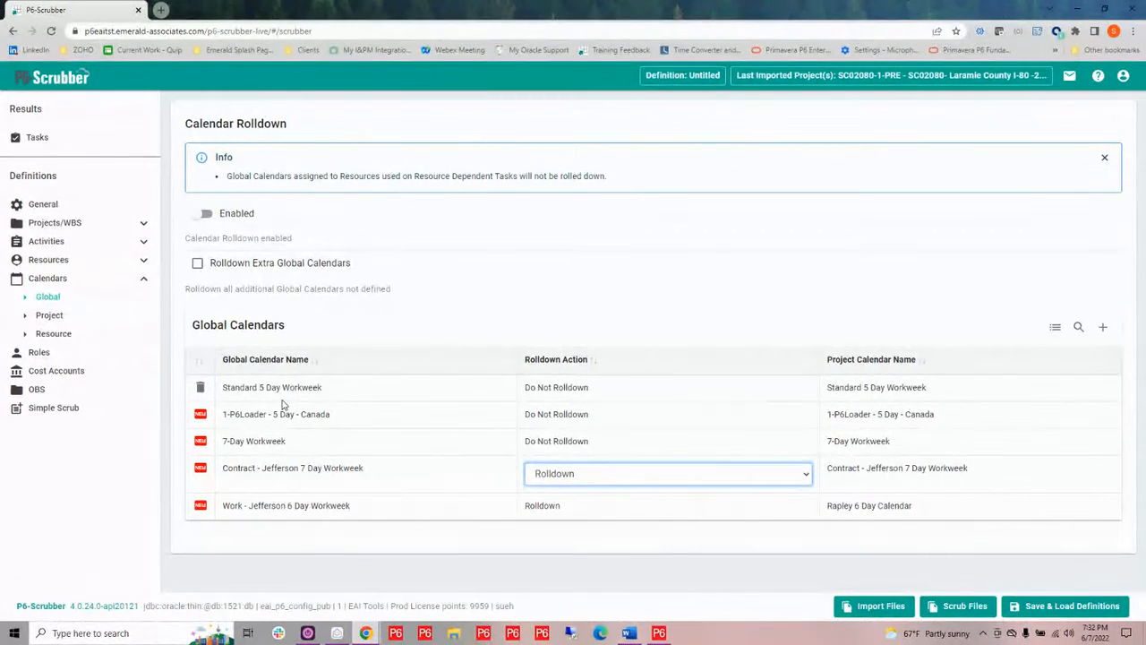
Open Resource calendars and set Standard 5 Day-Resource only's new calendar name to Standard 5 Day-Resource
{"action": "left_click", "coordinate": [53, 334]}
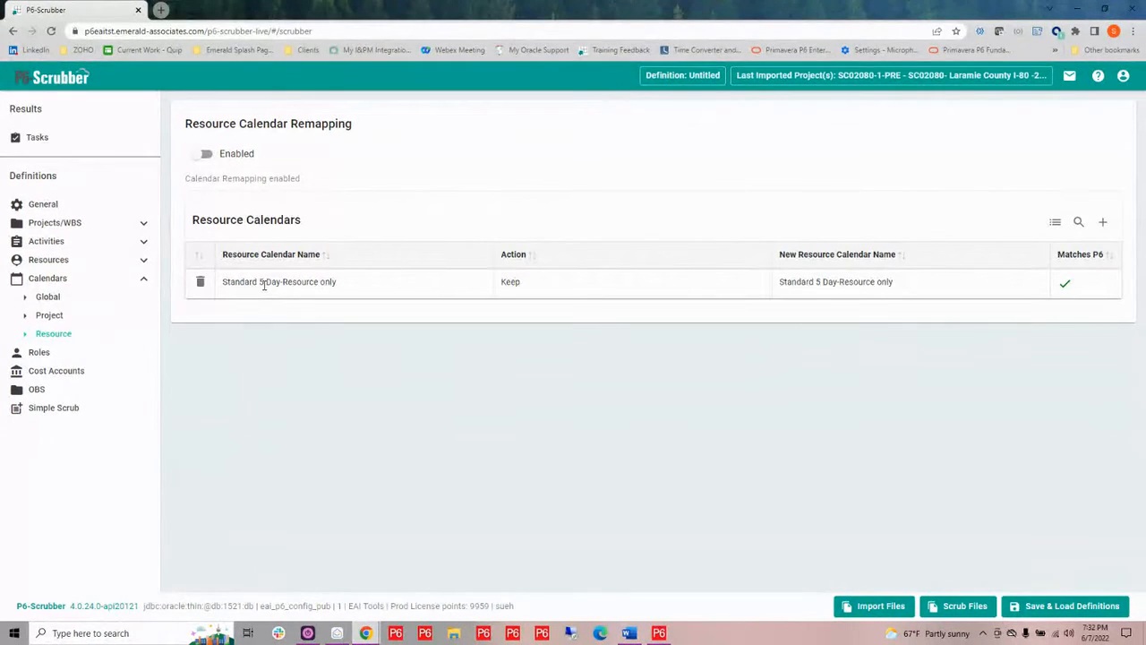
{"action": "left_click", "coordinate": [891, 283]}
{"action": "left_click_drag", "start_coordinate": [935, 288], "coordinate": [778, 288]}
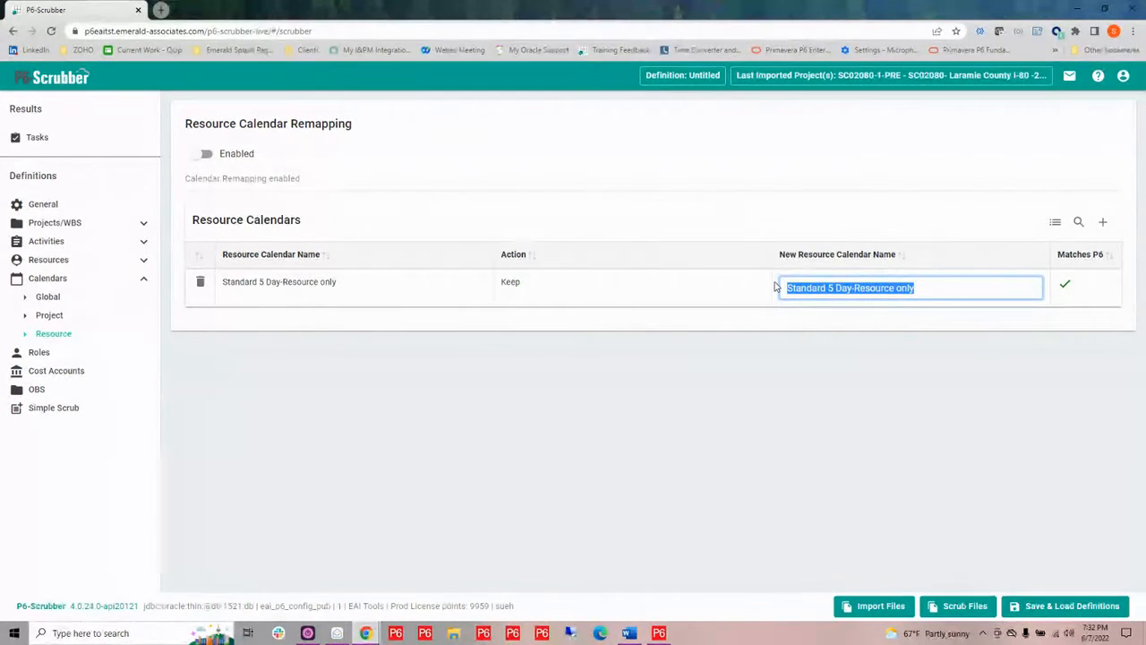
{"action": "type", "text": "s"}
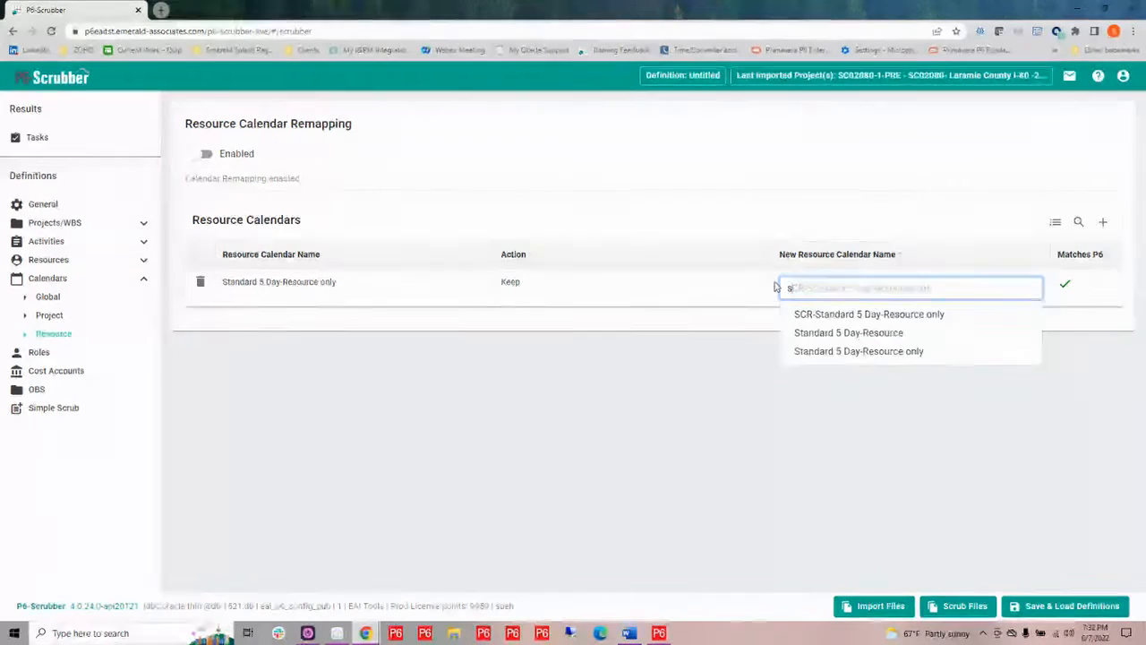
{"action": "left_click", "coordinate": [878, 333]}
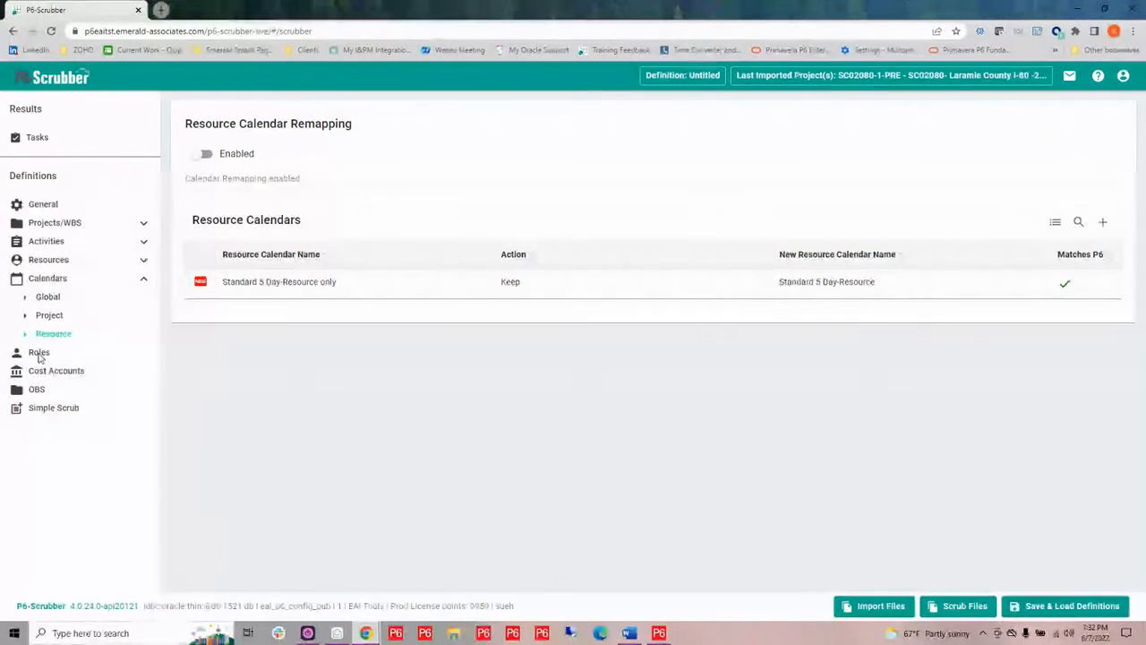
Open Role Remapping and enable it
{"action": "left_click", "coordinate": [39, 356]}
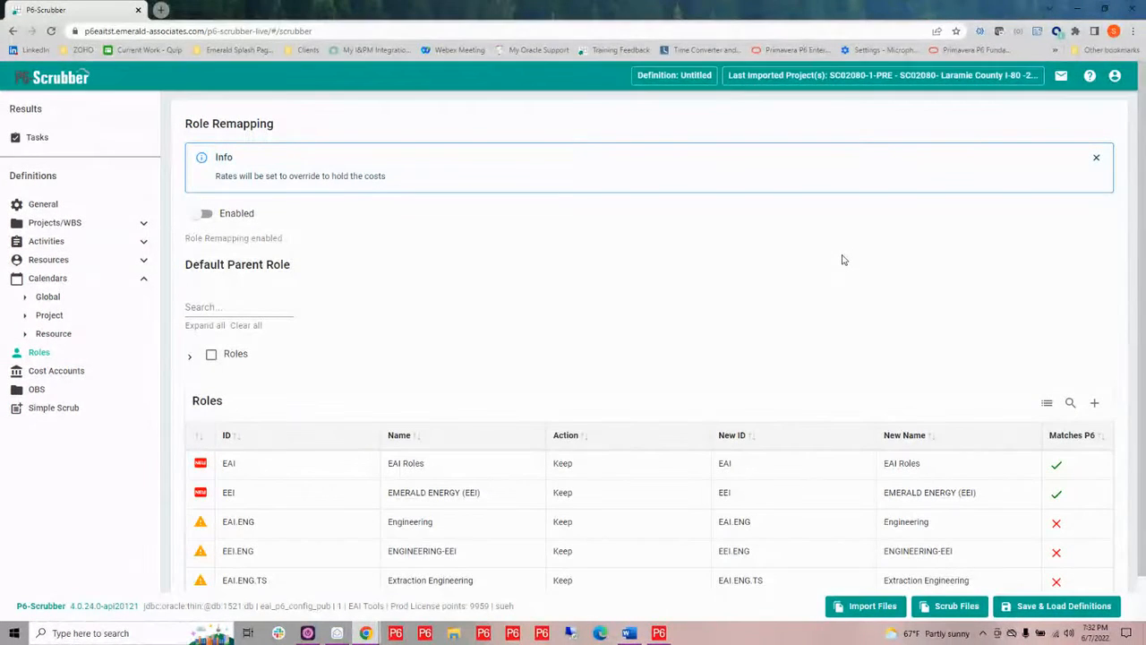
{"action": "left_click", "coordinate": [202, 214]}
{"action": "scroll", "coordinate": [566, 336], "scroll_direction": "down", "scroll_amount": 1}
{"action": "mouse_move", "coordinate": [730, 477]}
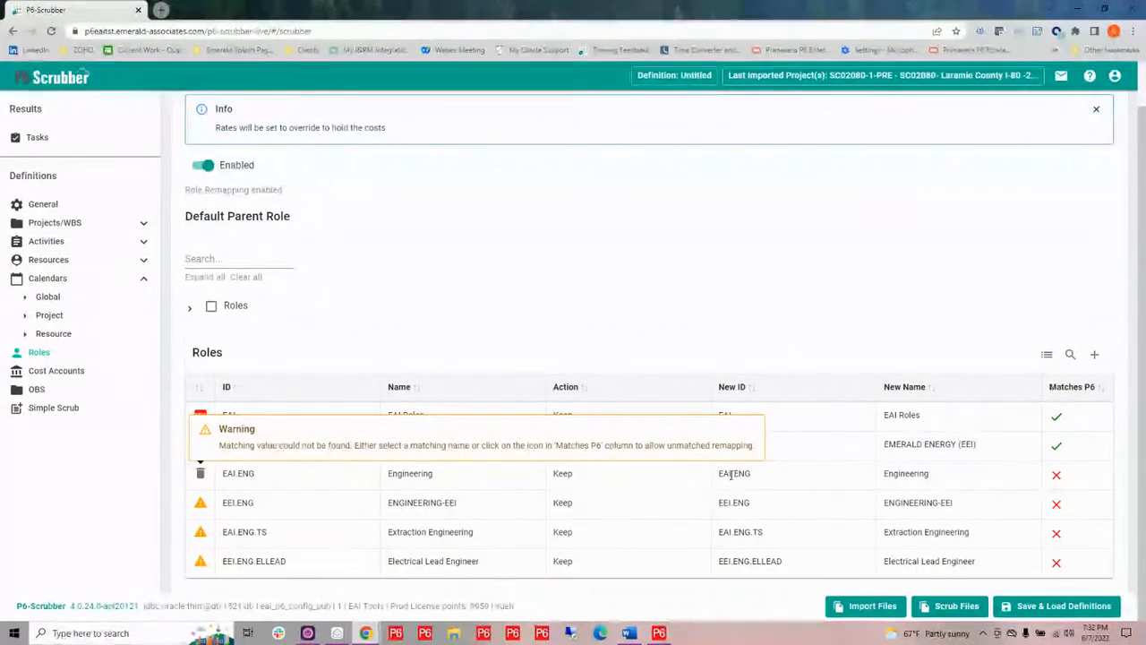
Set the EAI.ENG role's new ID to SCR.EAI.ENG and allow it as an unmatched remapping
{"action": "left_click", "coordinate": [721, 475]}
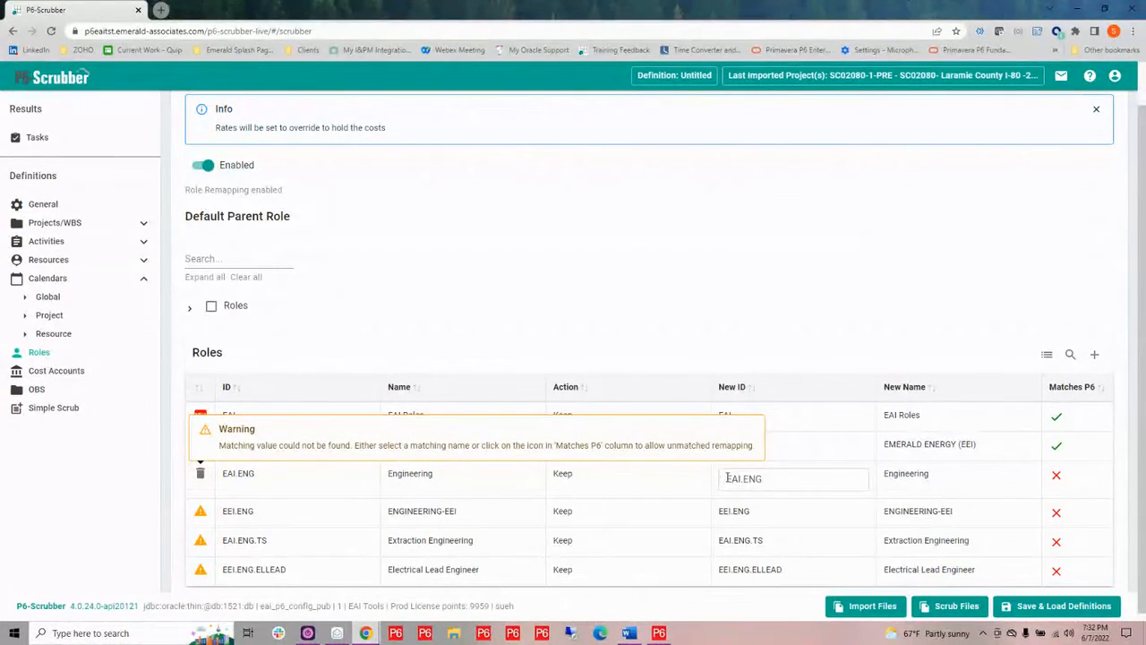
{"action": "left_click", "coordinate": [727, 478]}
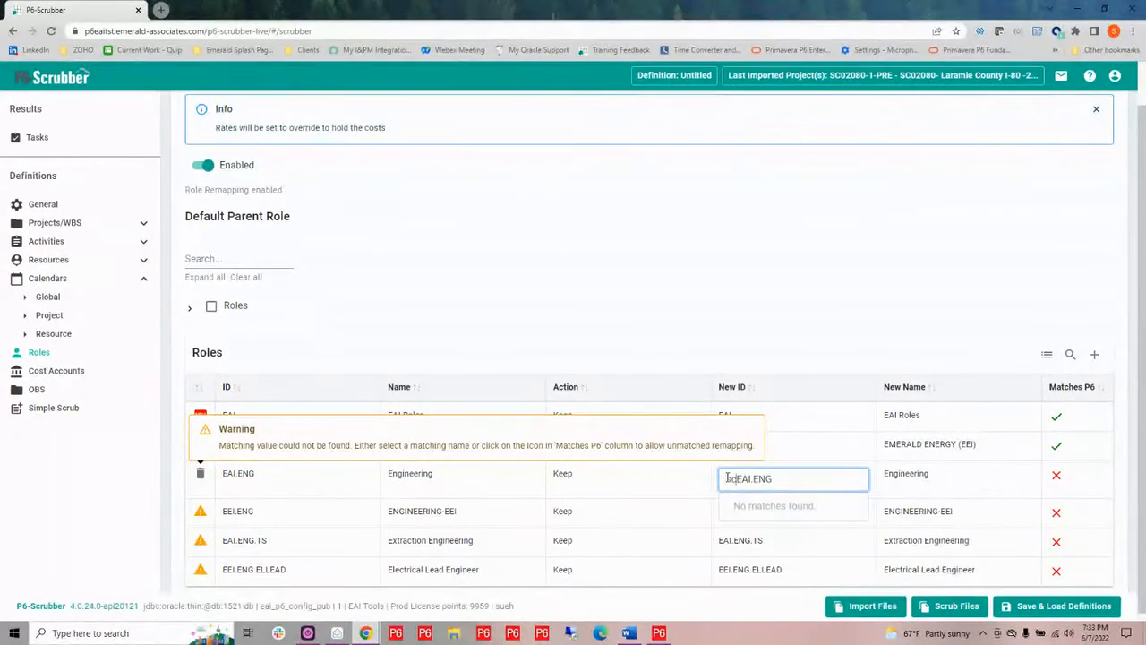
{"action": "type", "text": "E"}
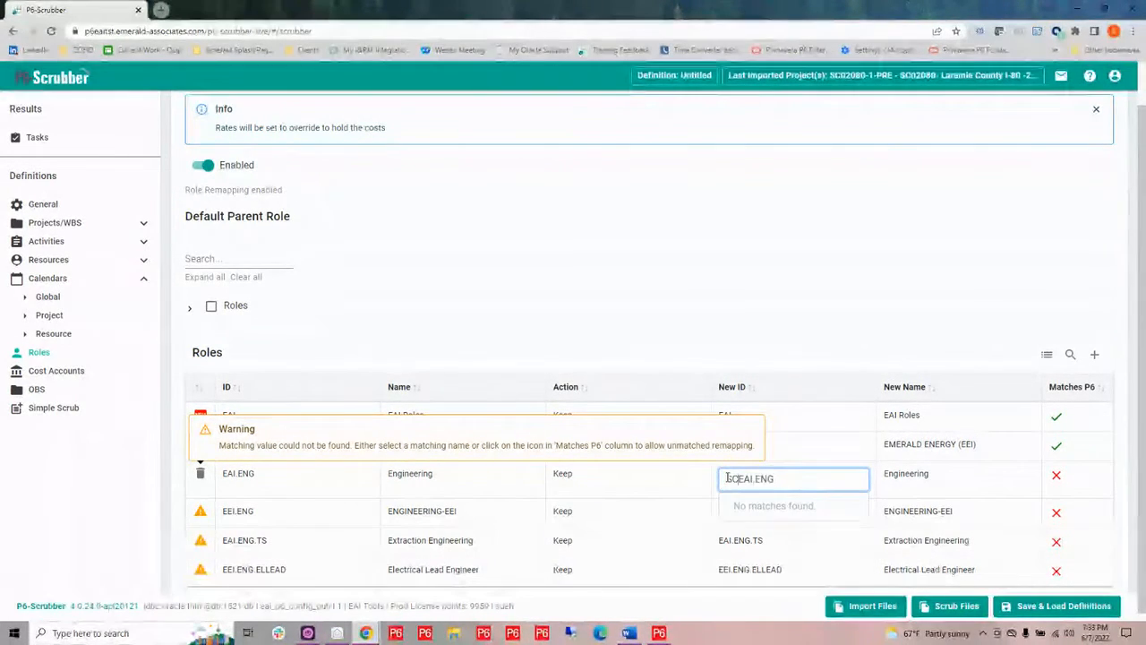
{"action": "type", "text": "CR."}
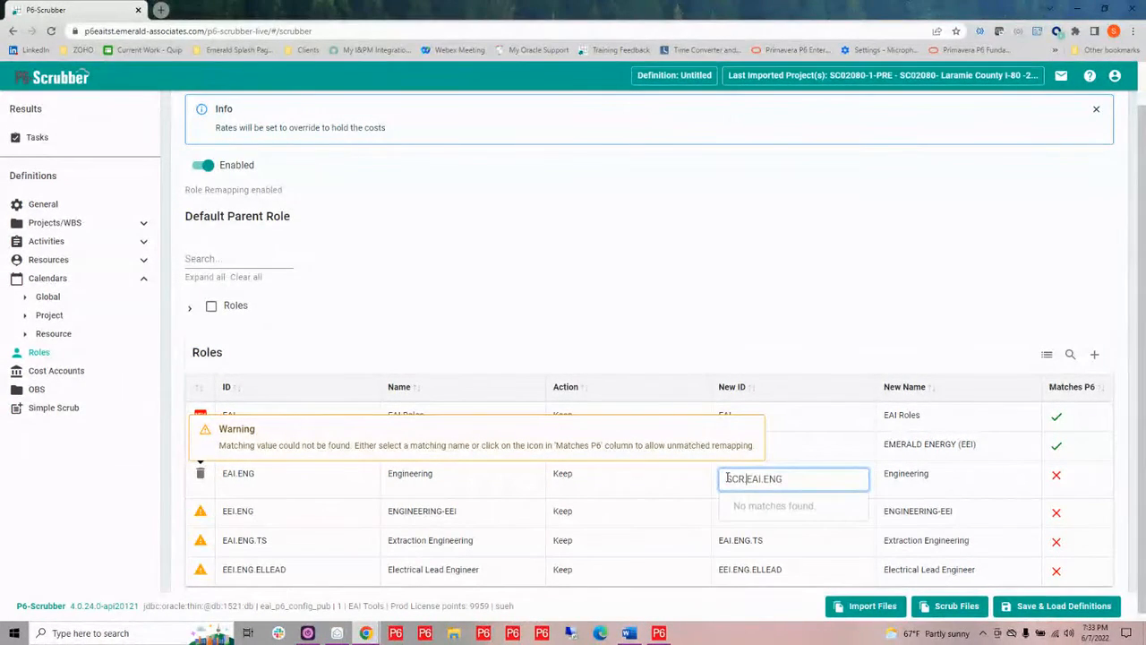
{"action": "left_click", "coordinate": [1059, 478]}
{"action": "left_click", "coordinate": [1067, 482]}
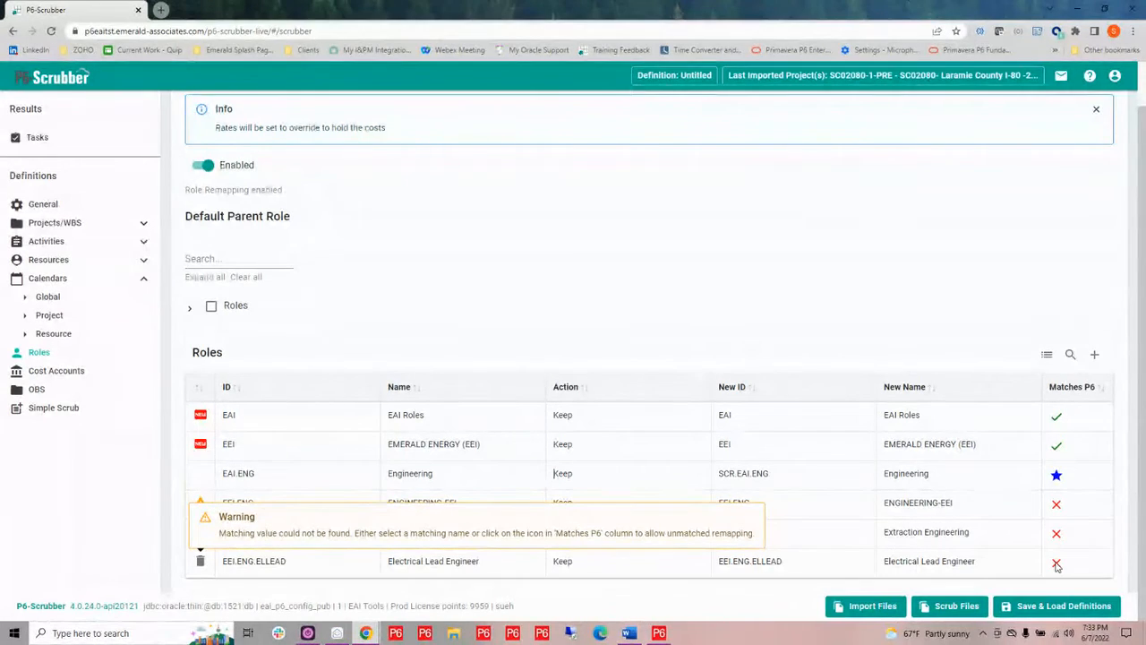
Set SCR Roles - SCR - SCR Roles as the default parent role for role remapping
{"action": "left_click", "coordinate": [190, 310]}
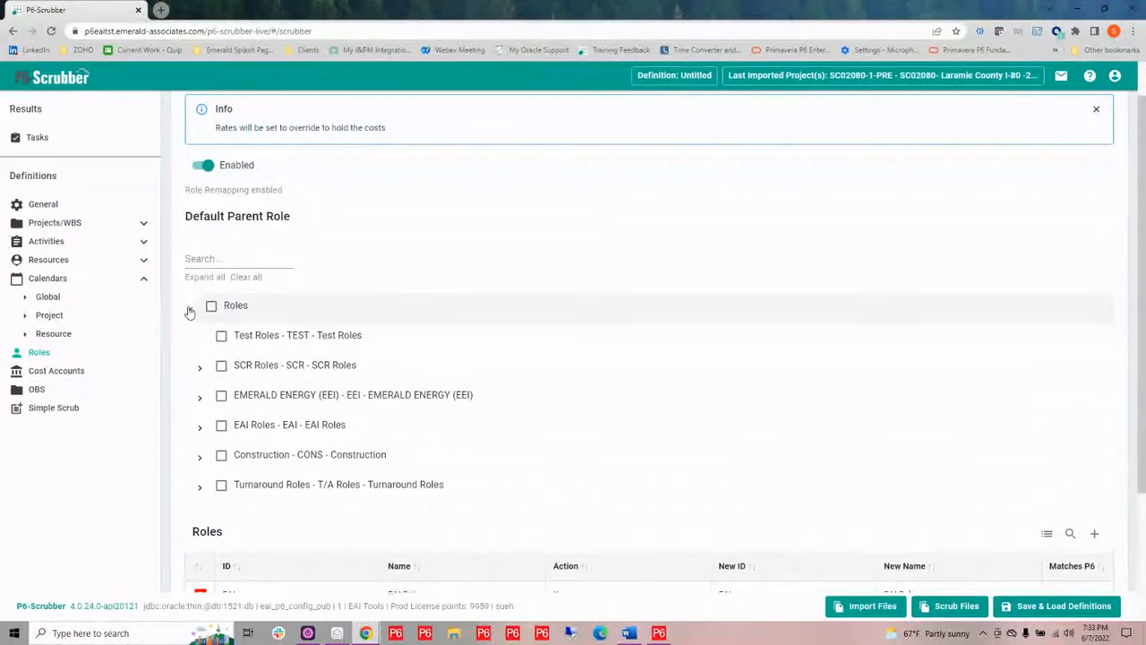
{"action": "left_click", "coordinate": [222, 367]}
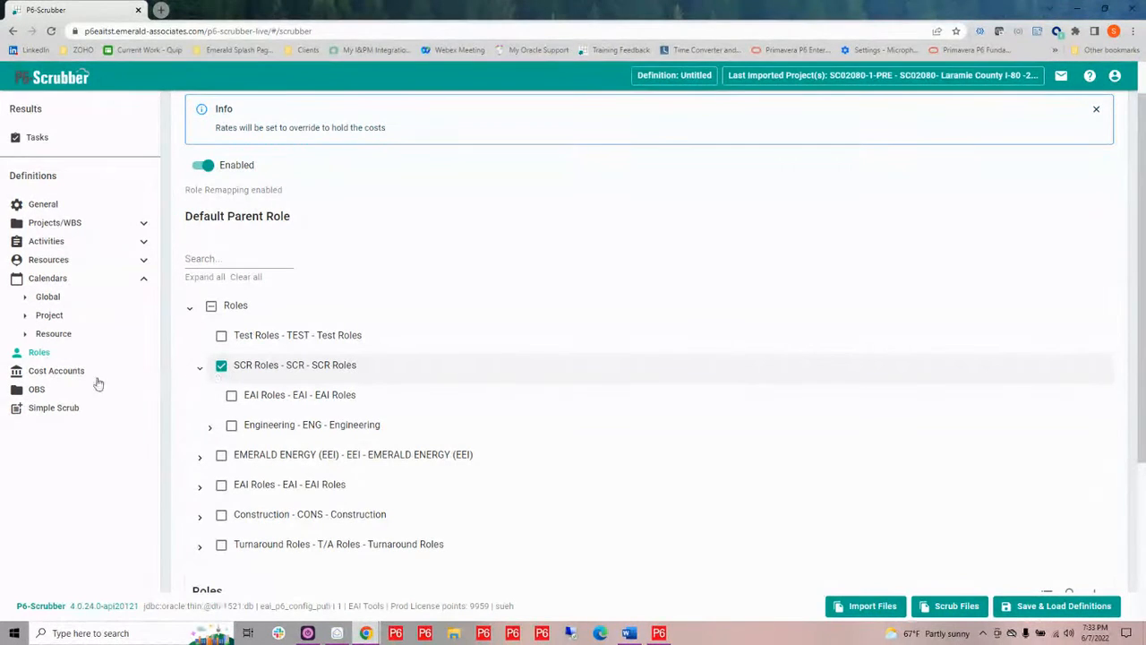
Open Cost Account Validation and set the TS cost account's action to Scrub
{"action": "left_click", "coordinate": [54, 372]}
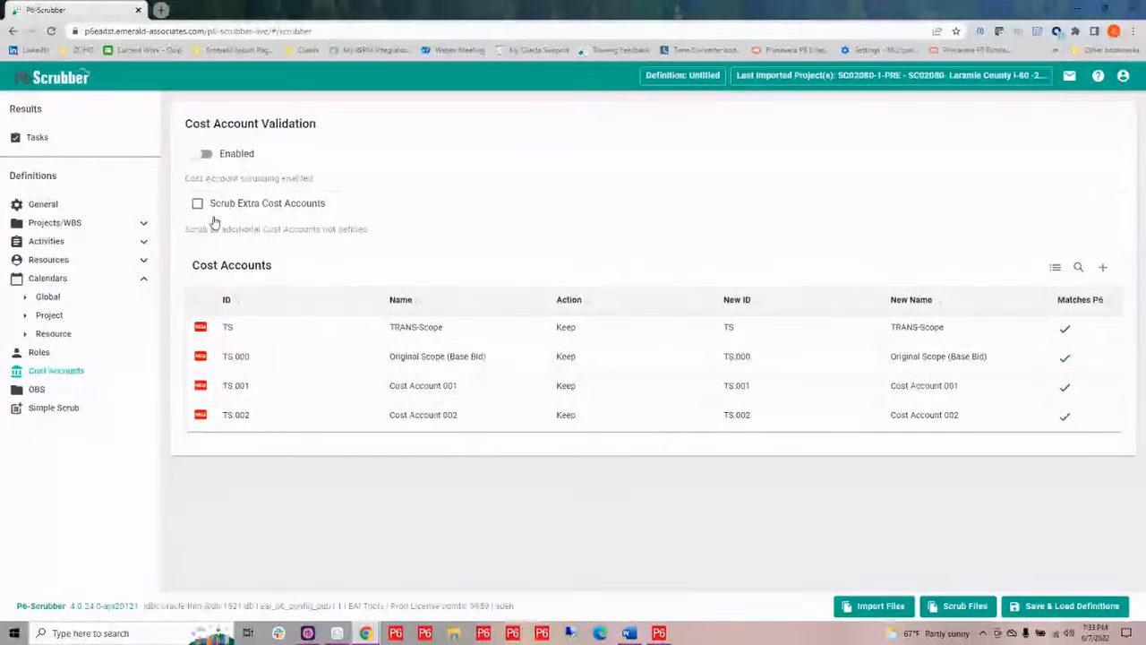
{"action": "left_click", "coordinate": [576, 328]}
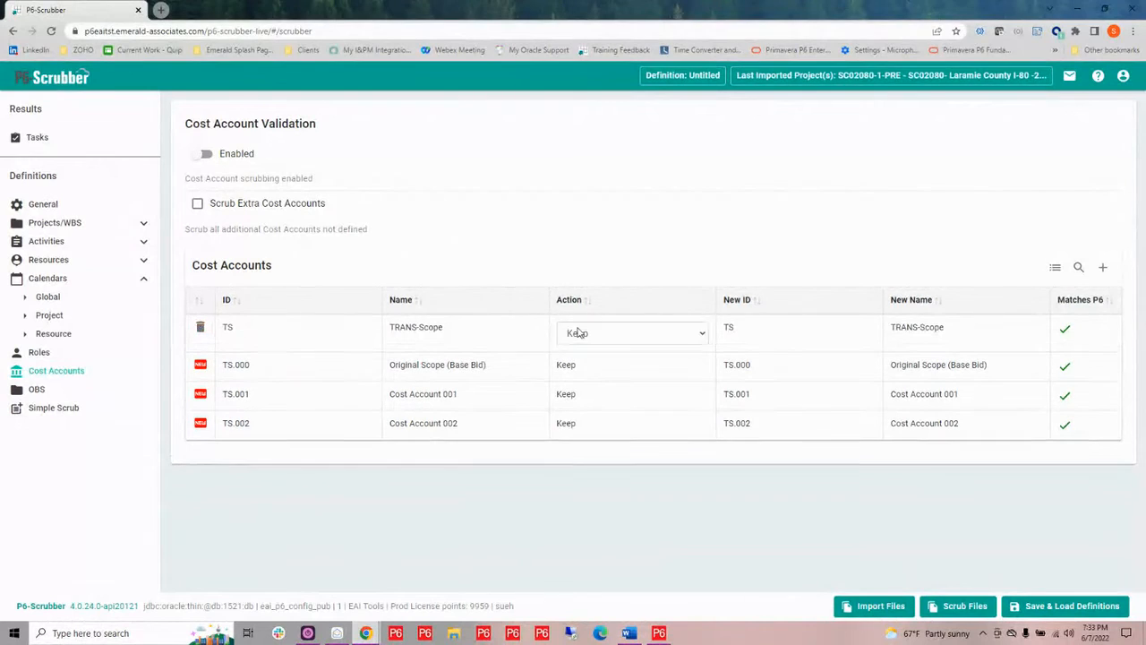
{"action": "left_click", "coordinate": [579, 332]}
{"action": "left_click", "coordinate": [579, 363]}
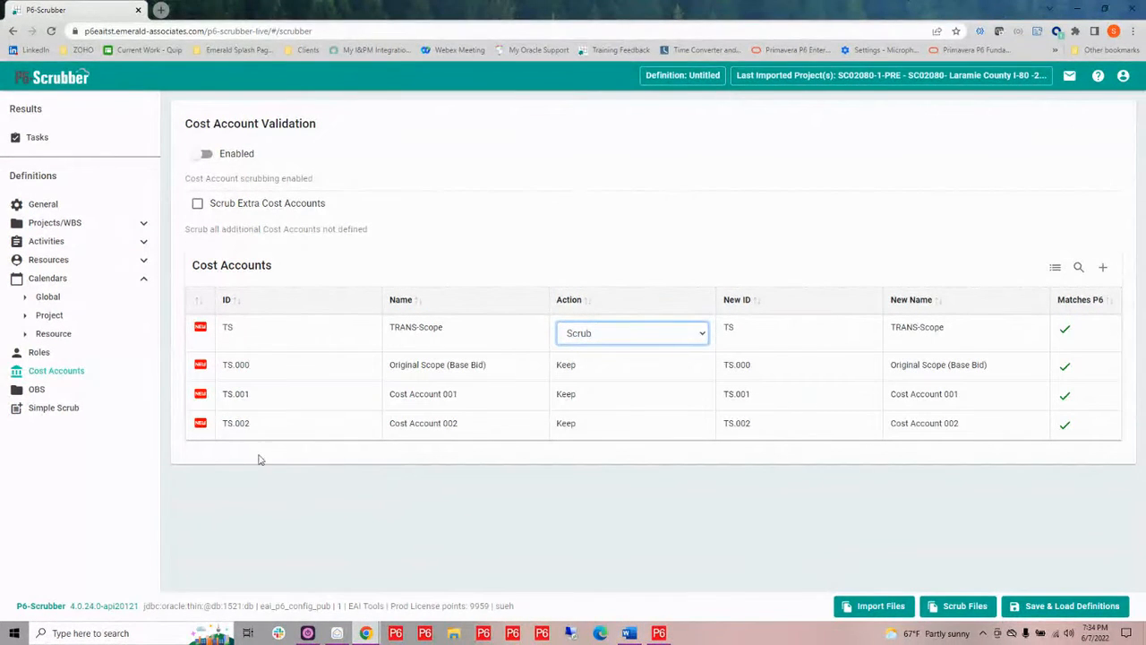
Open OBS Remapping, choose P6-Loader NEW under EAI - TOOLS as the default parent OBS, and enable remapping
{"action": "left_click", "coordinate": [36, 391]}
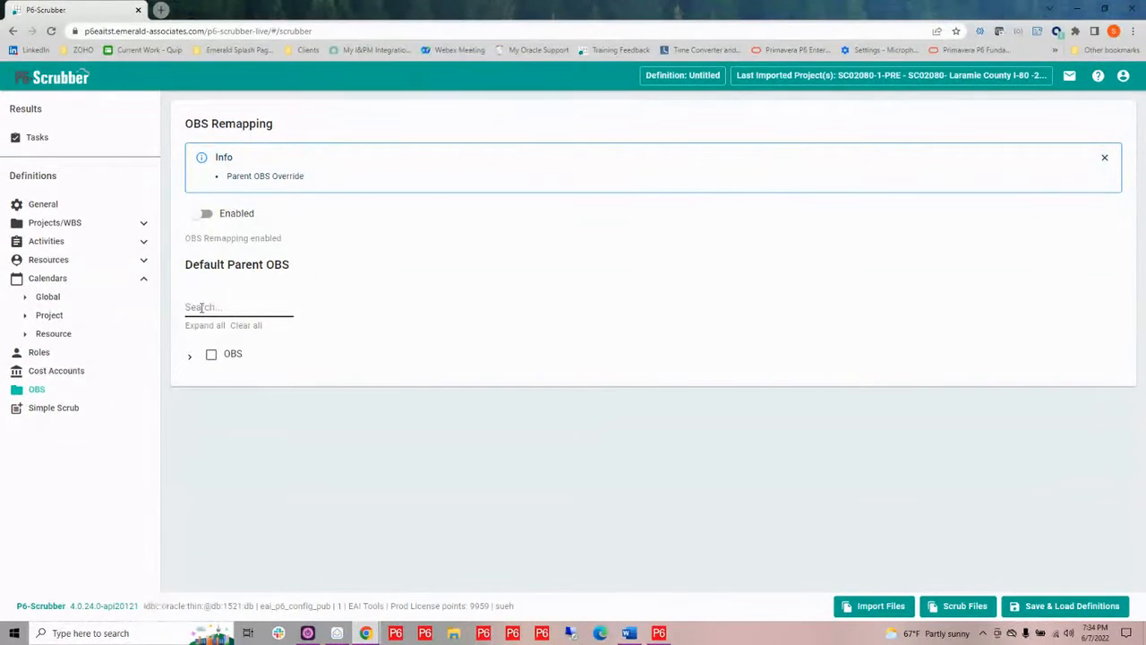
{"action": "left_click", "coordinate": [189, 359]}
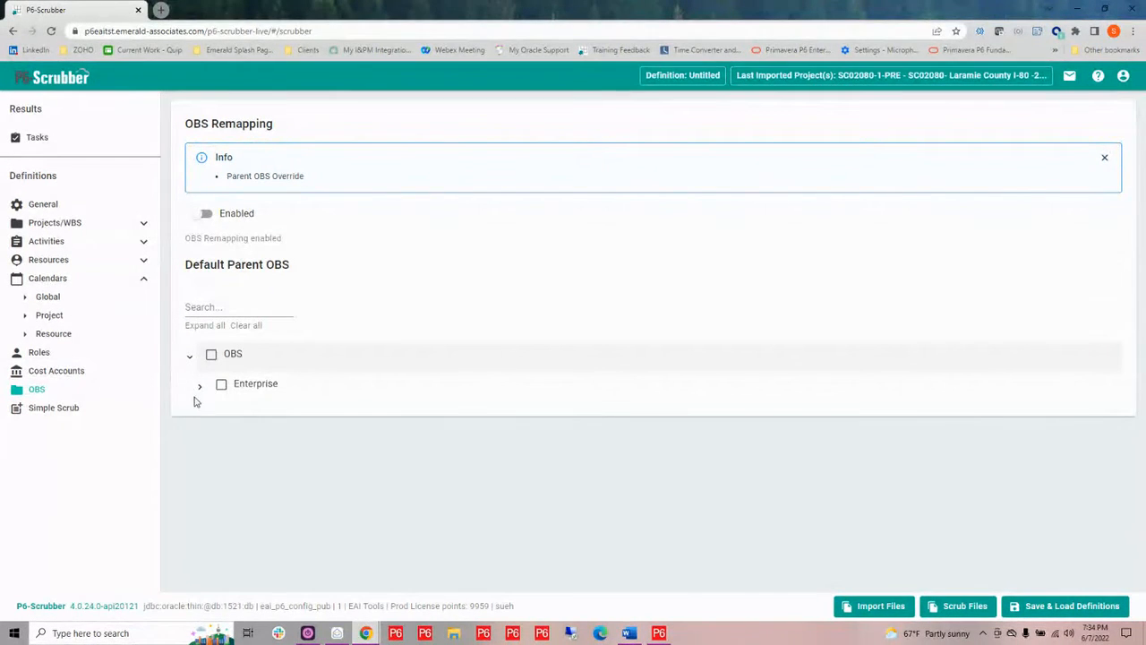
{"action": "left_click", "coordinate": [200, 389]}
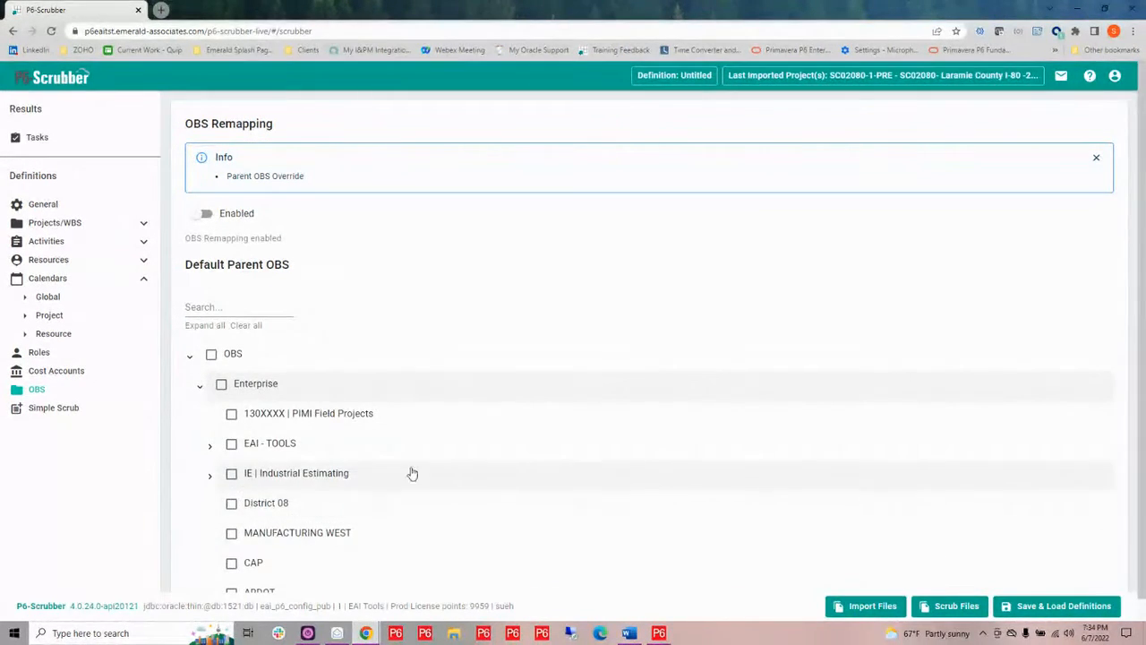
{"action": "scroll", "coordinate": [405, 471], "scroll_direction": "down", "scroll_amount": 1}
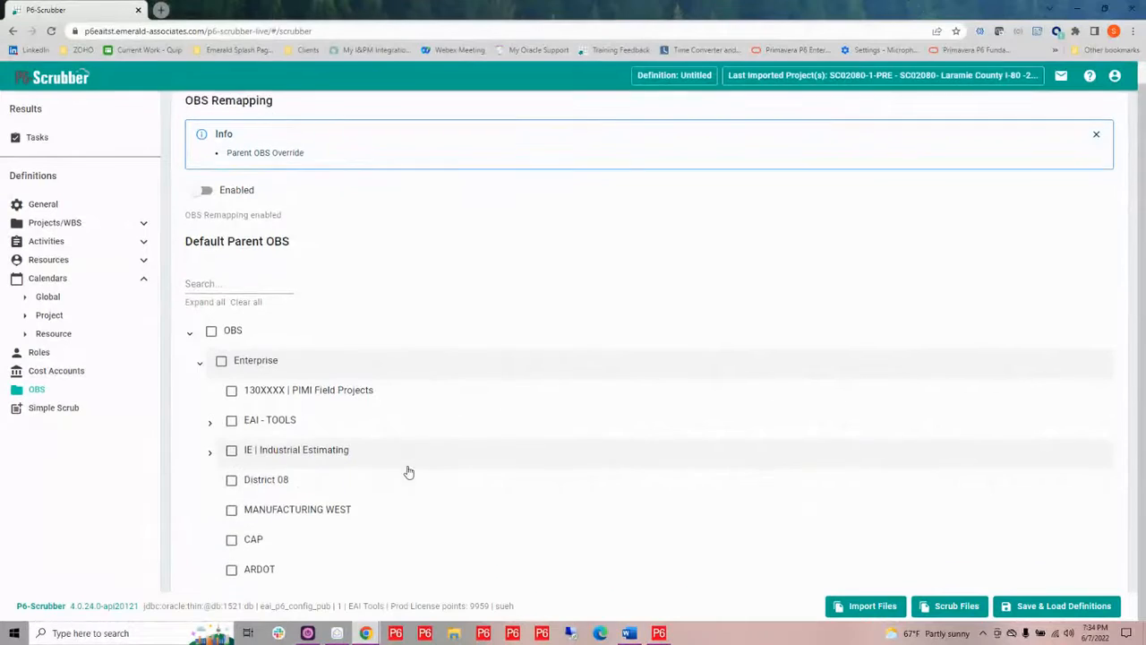
{"action": "left_click", "coordinate": [210, 421]}
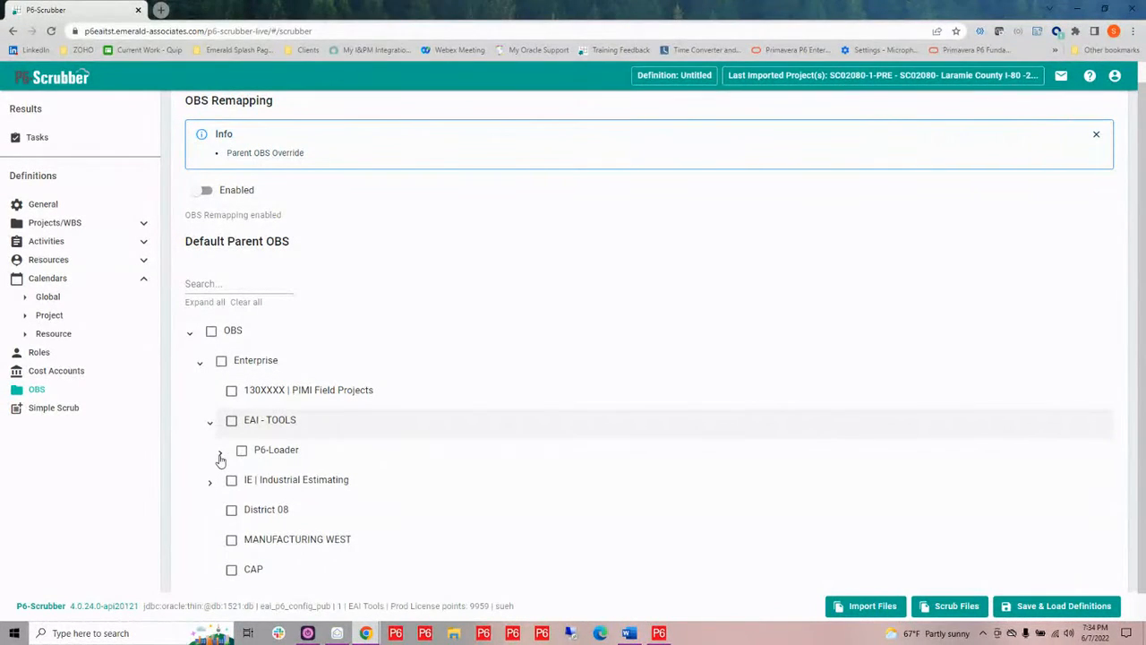
{"action": "left_click", "coordinate": [221, 453]}
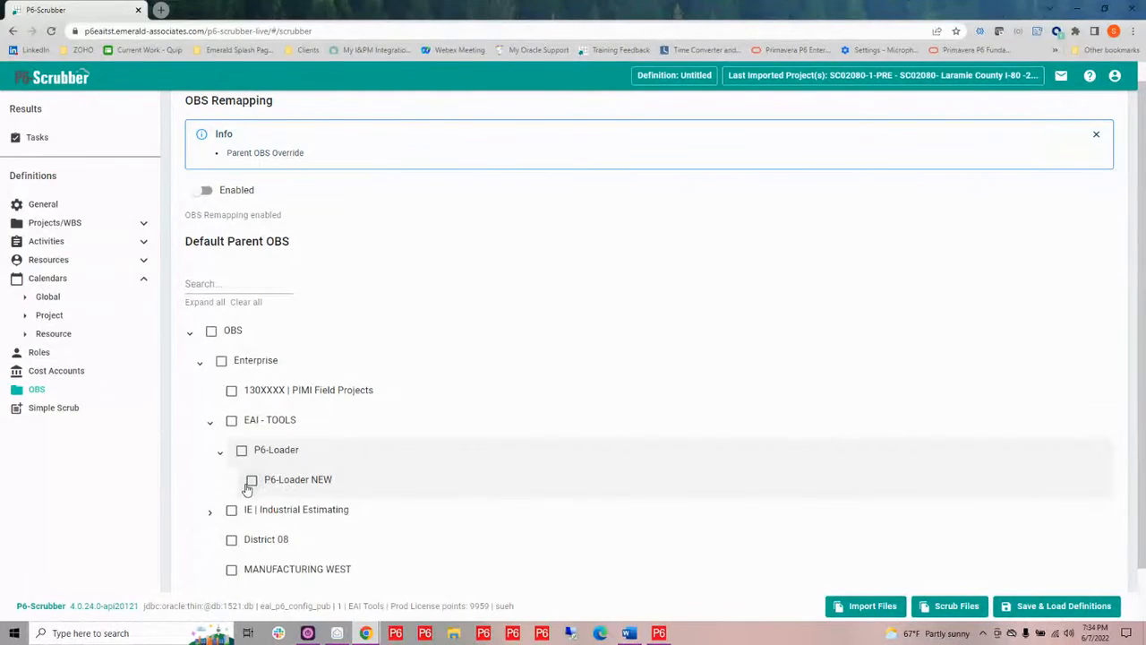
{"action": "left_click", "coordinate": [252, 481]}
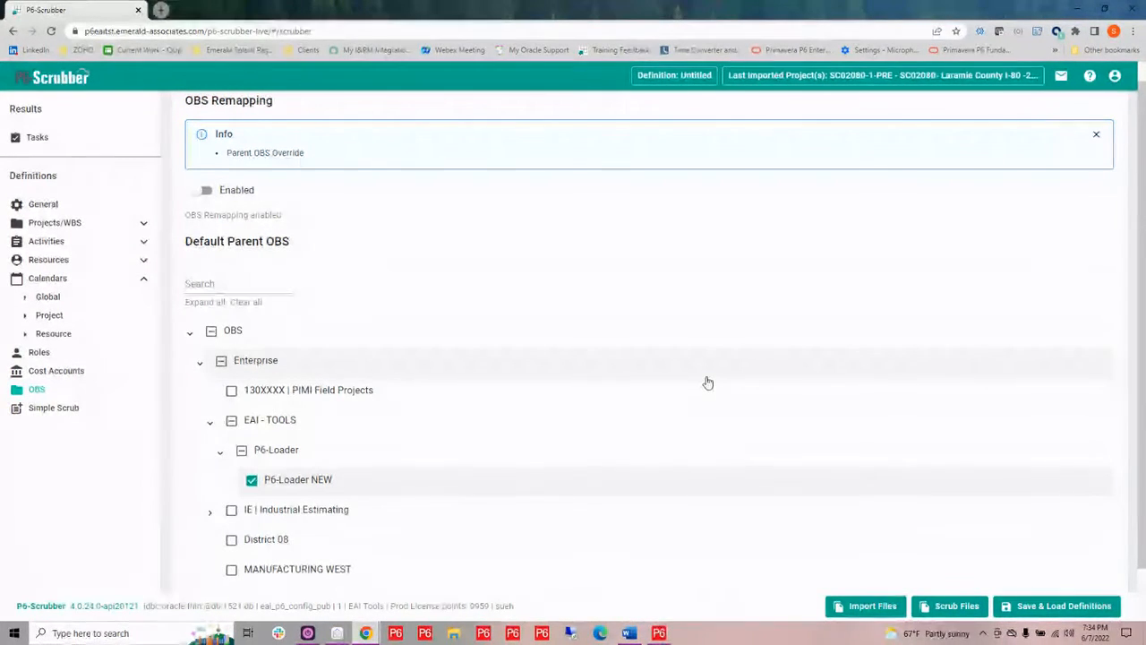
{"action": "left_click", "coordinate": [205, 191]}
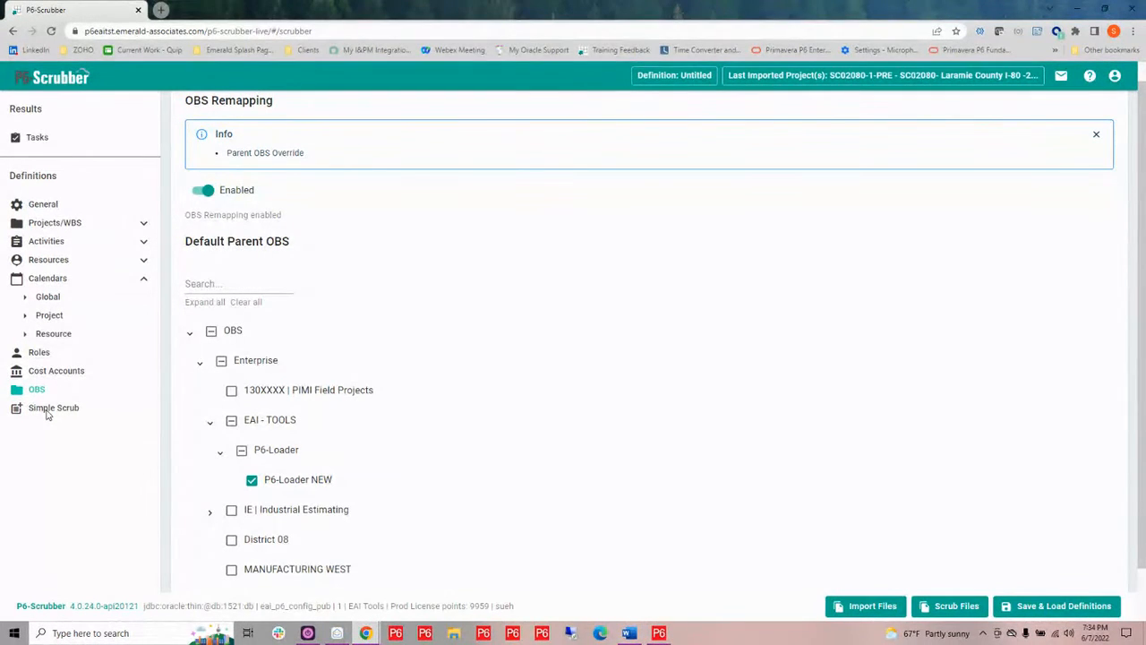
Open Simple Scrub, set the Project code type prefix to SCR and the common prefix separator to -
{"action": "left_click", "coordinate": [47, 410]}
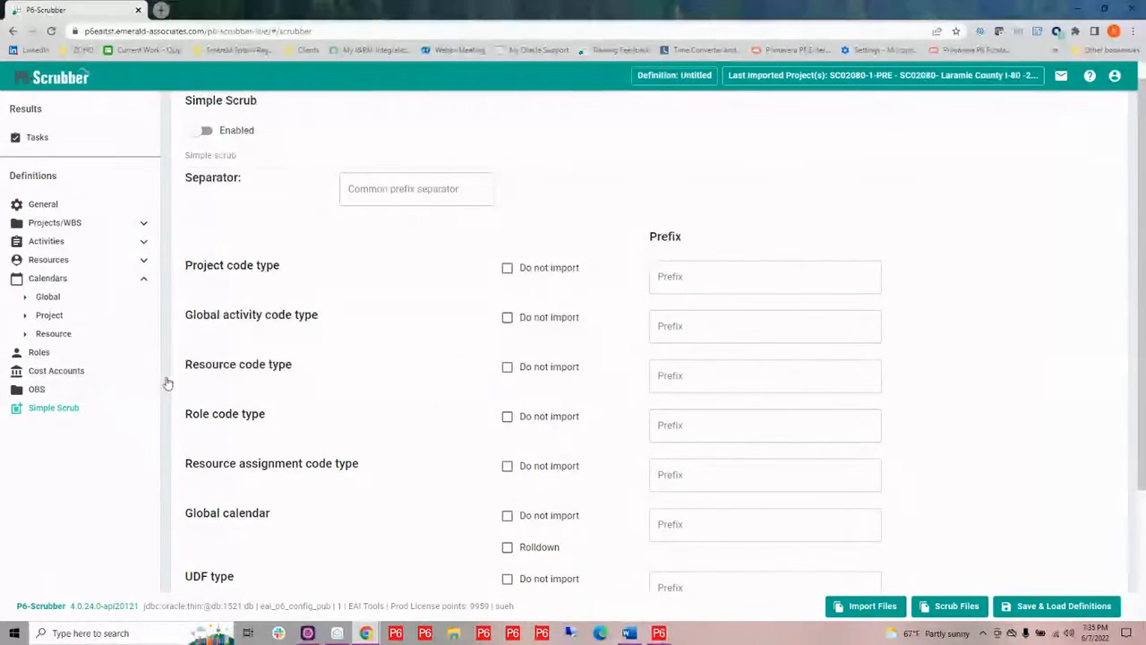
{"action": "left_click", "coordinate": [685, 279]}
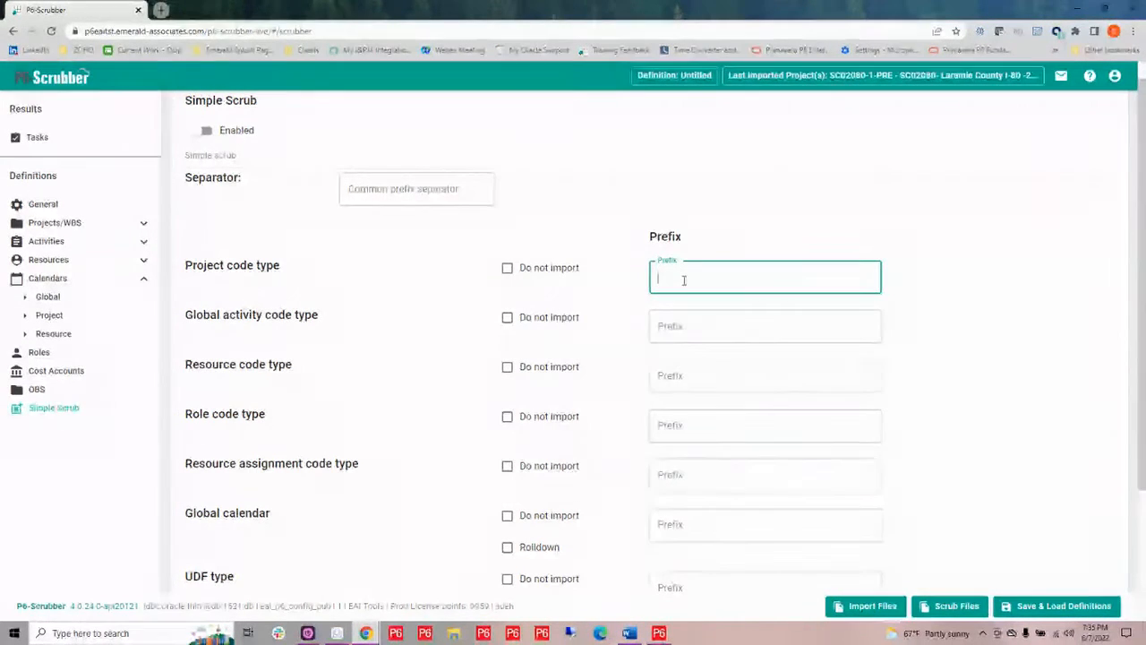
{"action": "type", "text": "SCR"}
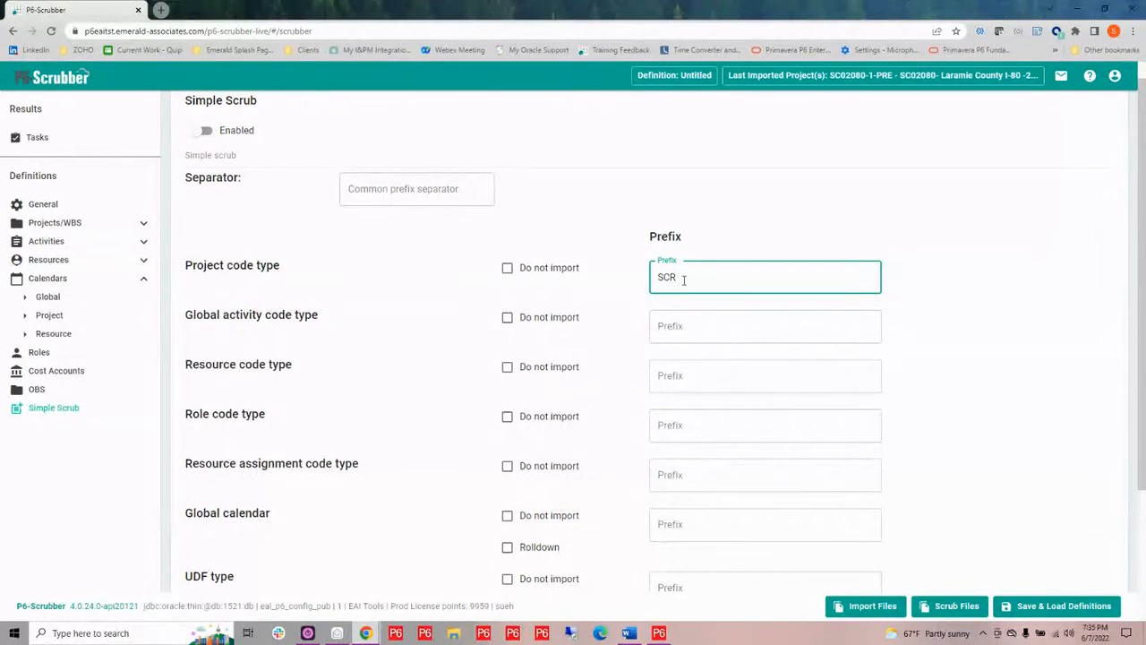
{"action": "left_click_drag", "start_coordinate": [679, 277], "coordinate": [663, 278]}
{"action": "left_click", "coordinate": [410, 192]}
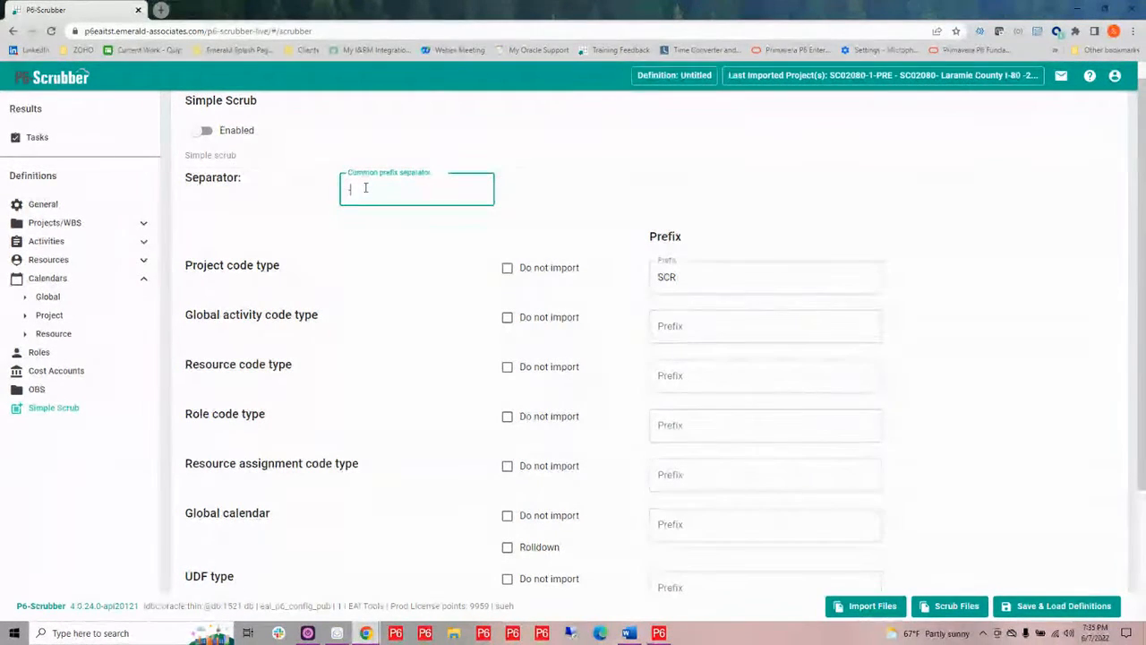
{"action": "type", "text": "-"}
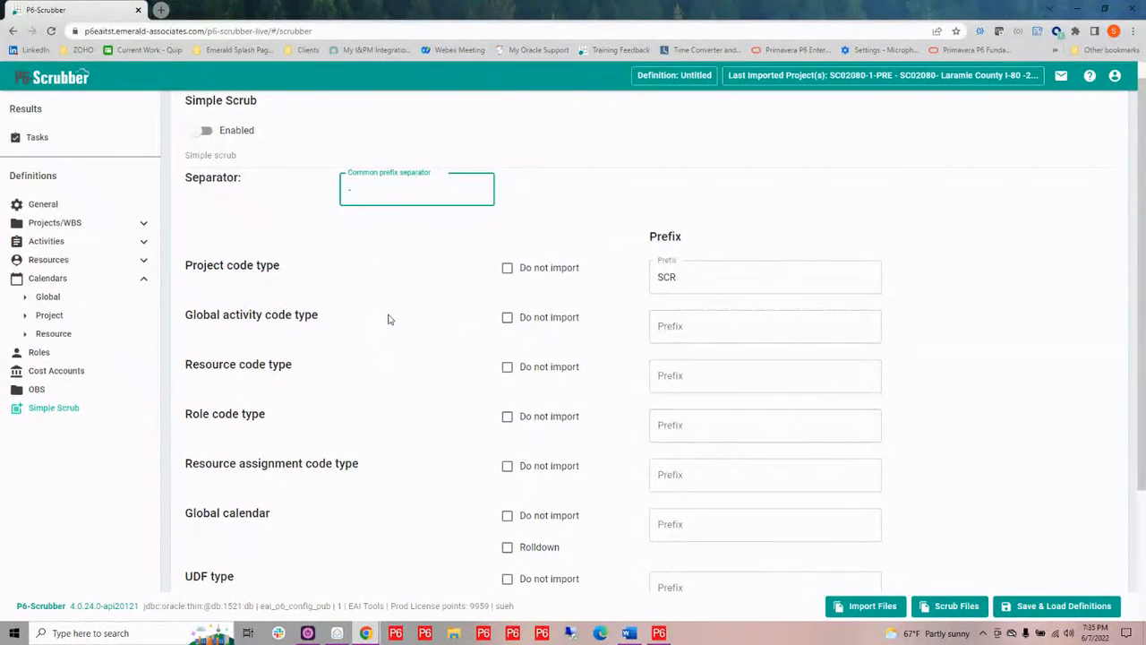
Set the Global activity code type prefix to SCR and mark Resource and Role code types as Do not import
{"action": "left_click", "coordinate": [508, 369]}
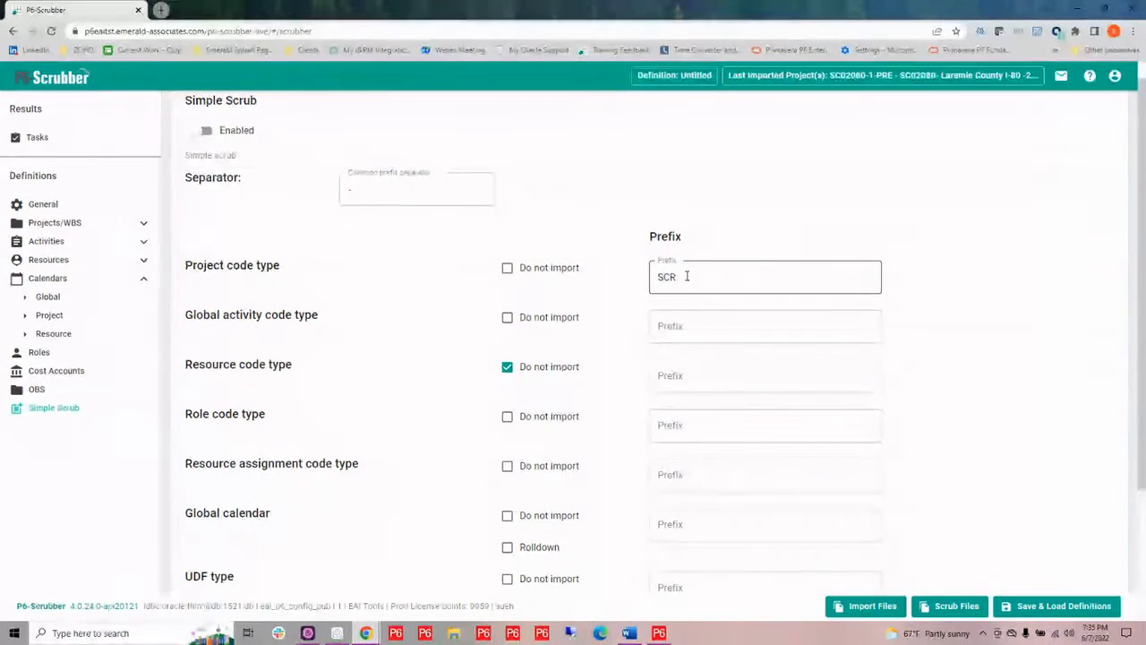
{"action": "left_click_drag", "start_coordinate": [686, 277], "coordinate": [642, 280]}
{"action": "key", "text": "ctrl+c"}
{"action": "left_click", "coordinate": [716, 326]}
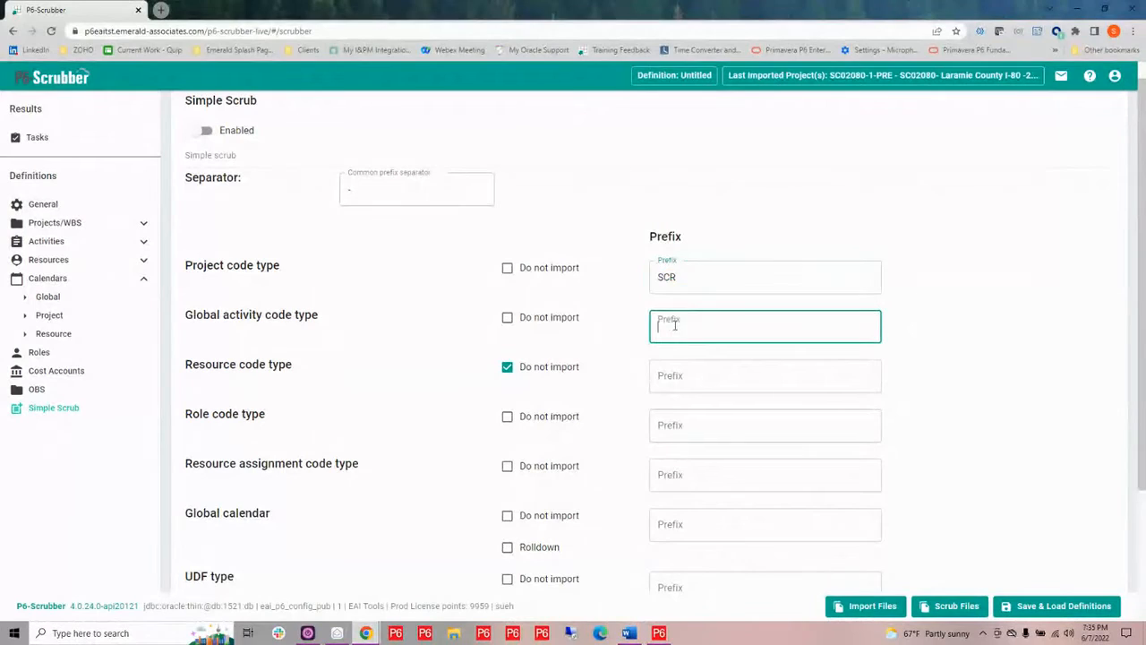
{"action": "key", "text": "ctrl+v"}
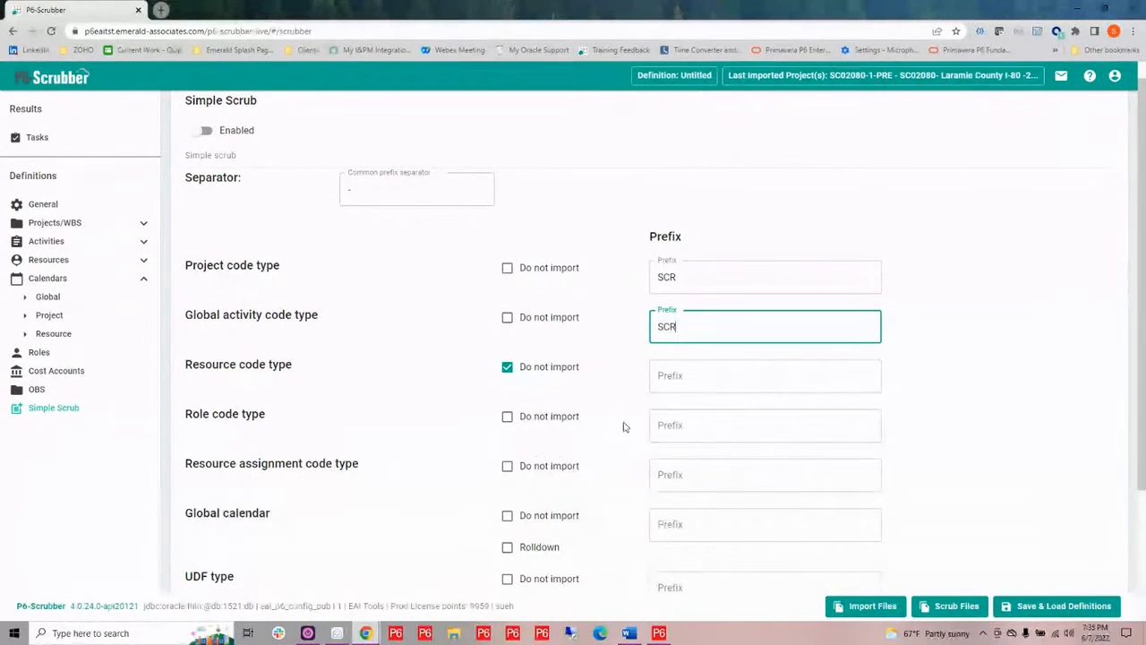
{"action": "left_click", "coordinate": [513, 423]}
{"action": "left_click", "coordinate": [509, 418]}
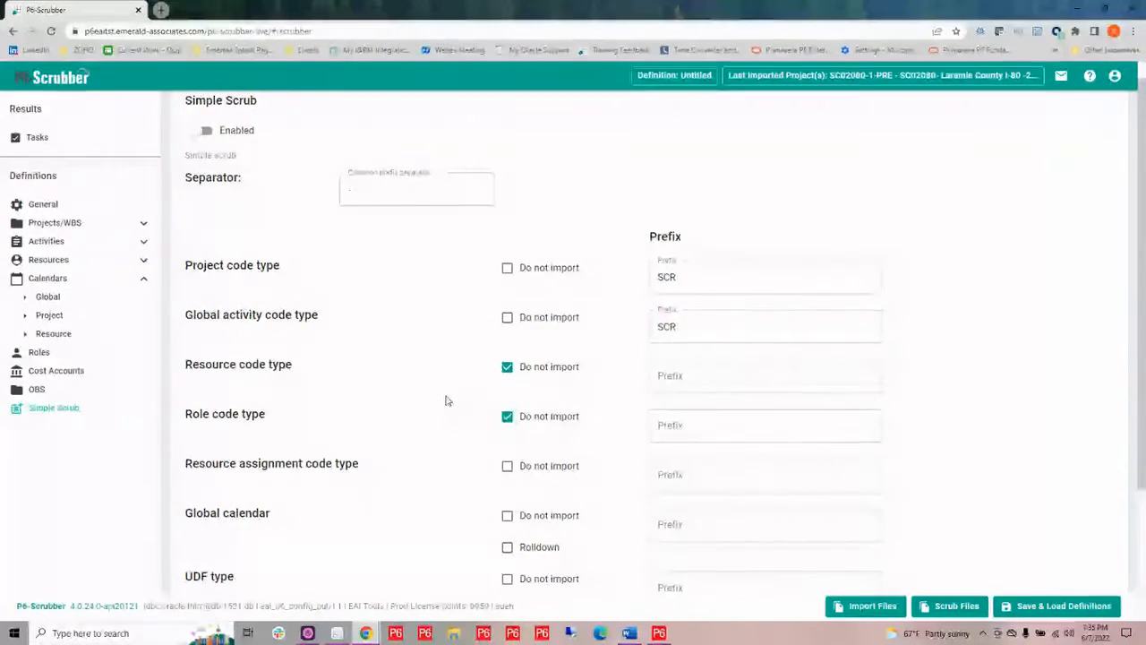
Mark Resource assignment code type, Resource shift and Resource curve as Do not import, and enable Global calendar Rolldown
{"action": "scroll", "coordinate": [445, 402], "scroll_direction": "down", "scroll_amount": 1}
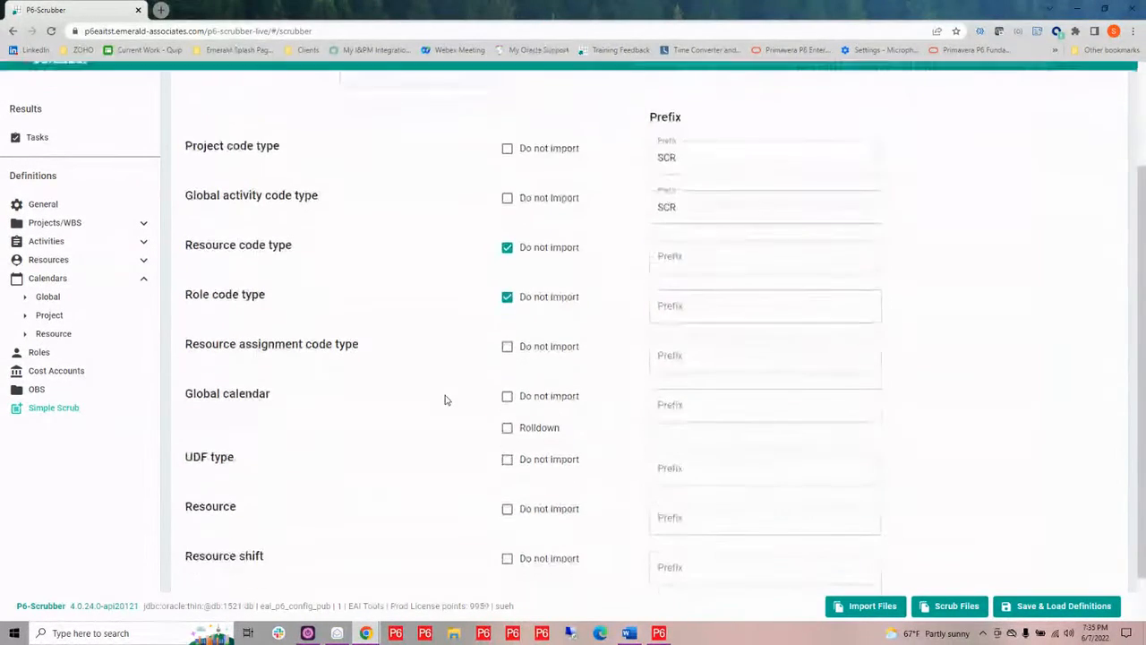
{"action": "left_click", "coordinate": [507, 348]}
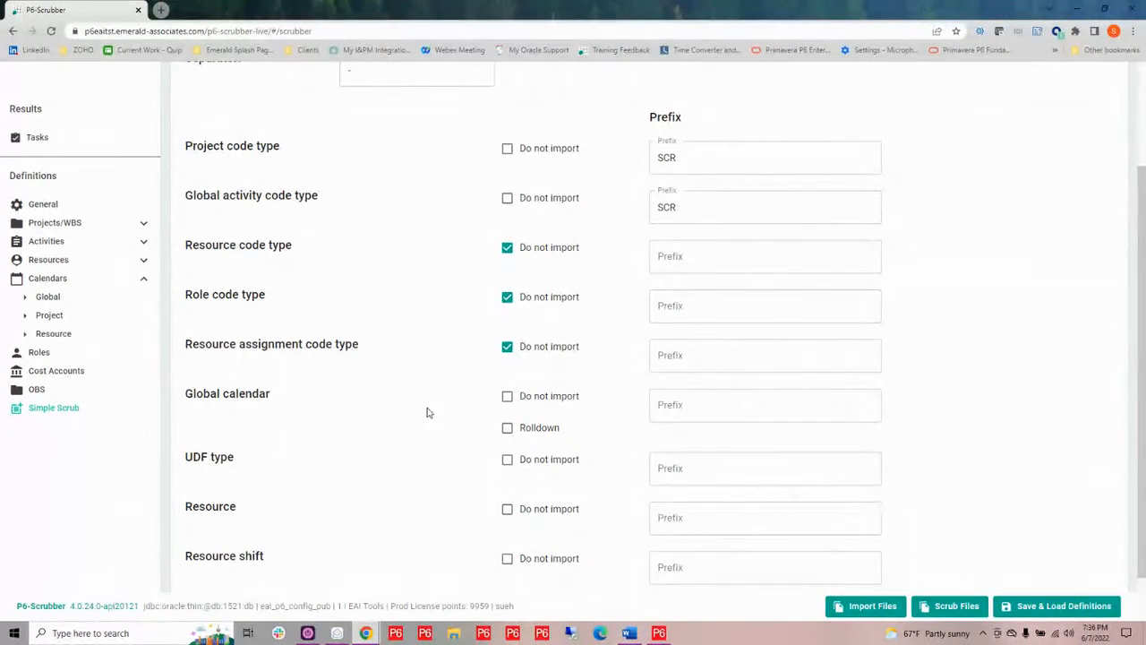
{"action": "left_click", "coordinate": [508, 429]}
{"action": "scroll", "coordinate": [430, 480], "scroll_direction": "down", "scroll_amount": 1}
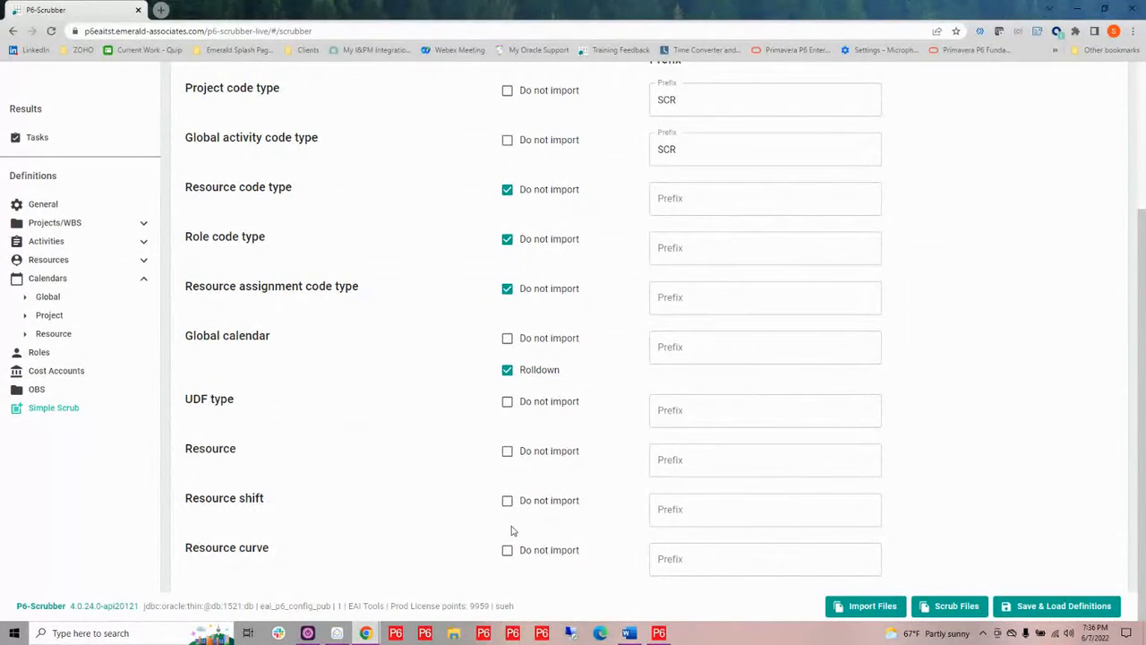
{"action": "left_click", "coordinate": [507, 501]}
Save the definition as a new one named Demo-Sample, choosing its permission level
{"action": "left_click", "coordinate": [1026, 608]}
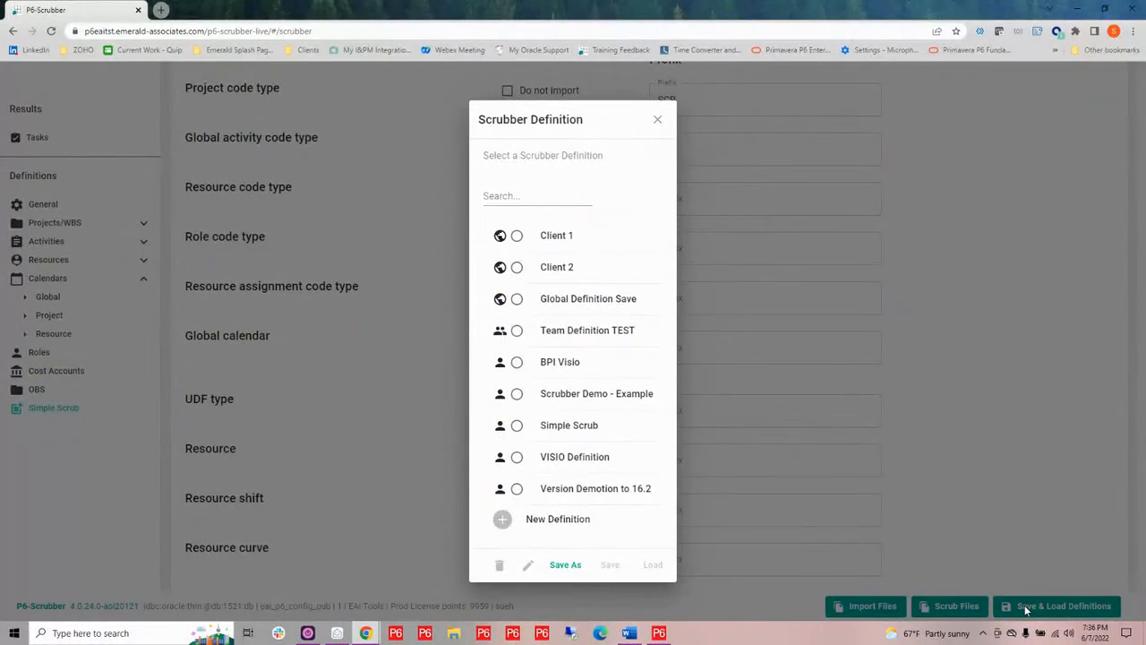
{"action": "left_click", "coordinate": [568, 566]}
{"action": "left_click", "coordinate": [468, 299]}
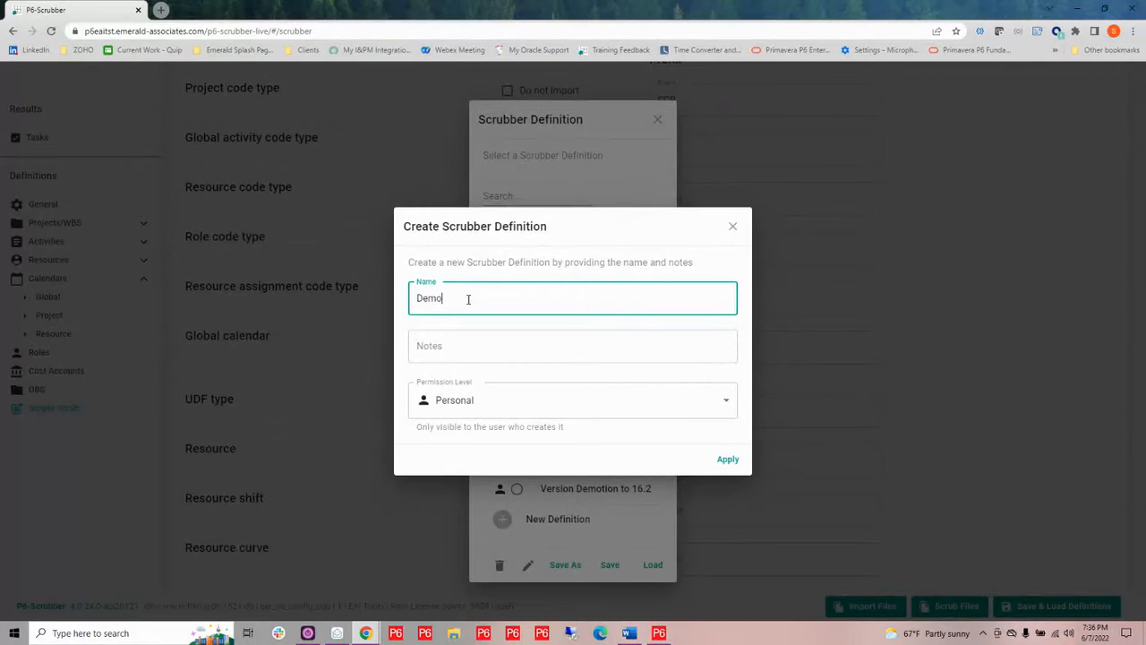
{"action": "type", "text": "Demo-Sample"}
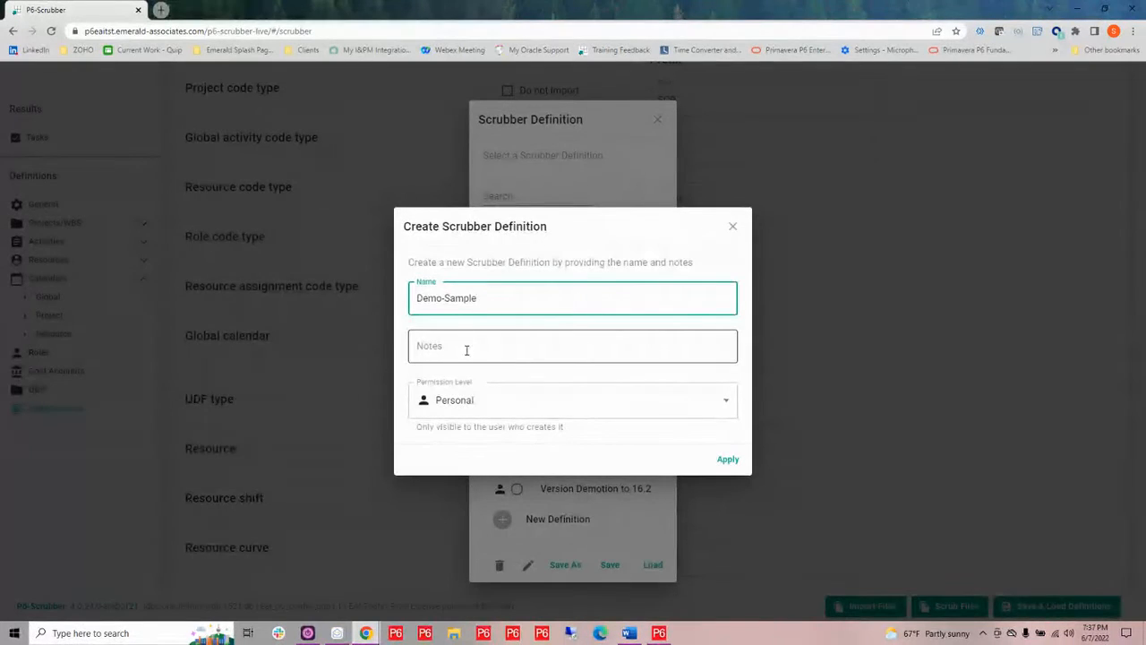
{"action": "left_click", "coordinate": [728, 404]}
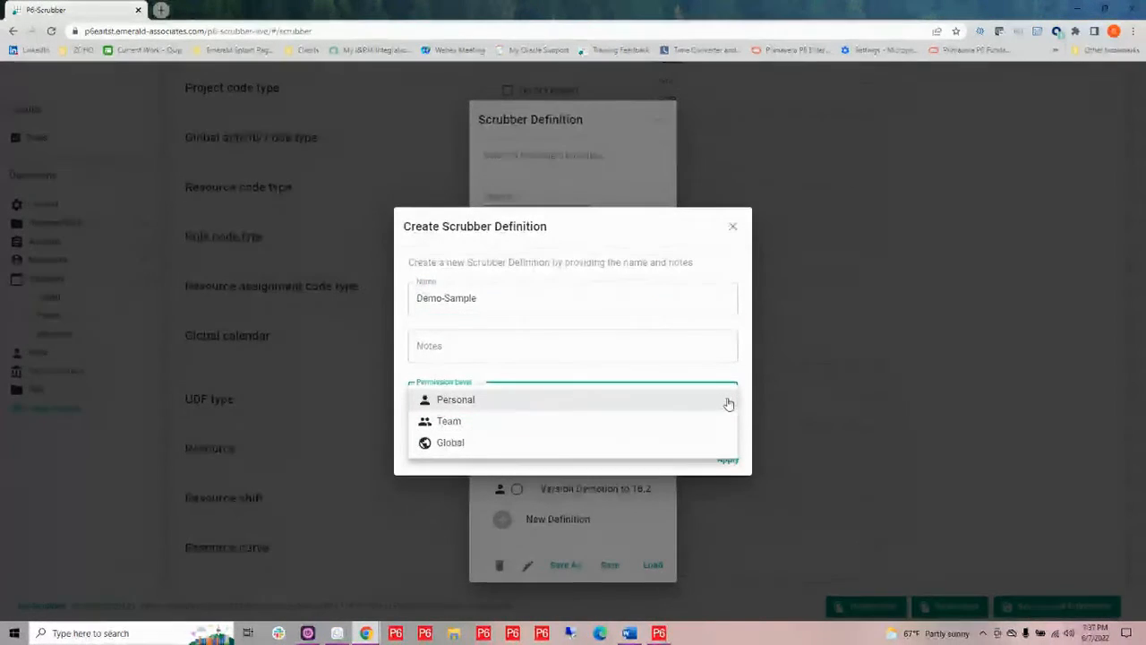
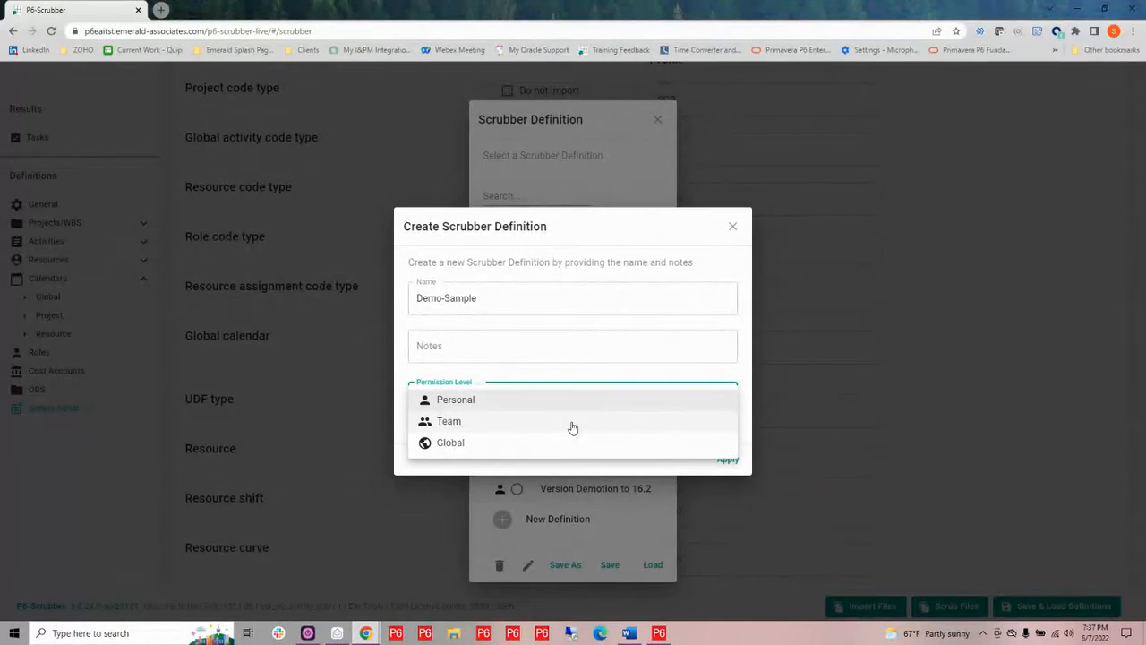
Try to create the Demo-Sample definition with Personal permission level and dismiss the resulting error
{"action": "left_click", "coordinate": [573, 428]}
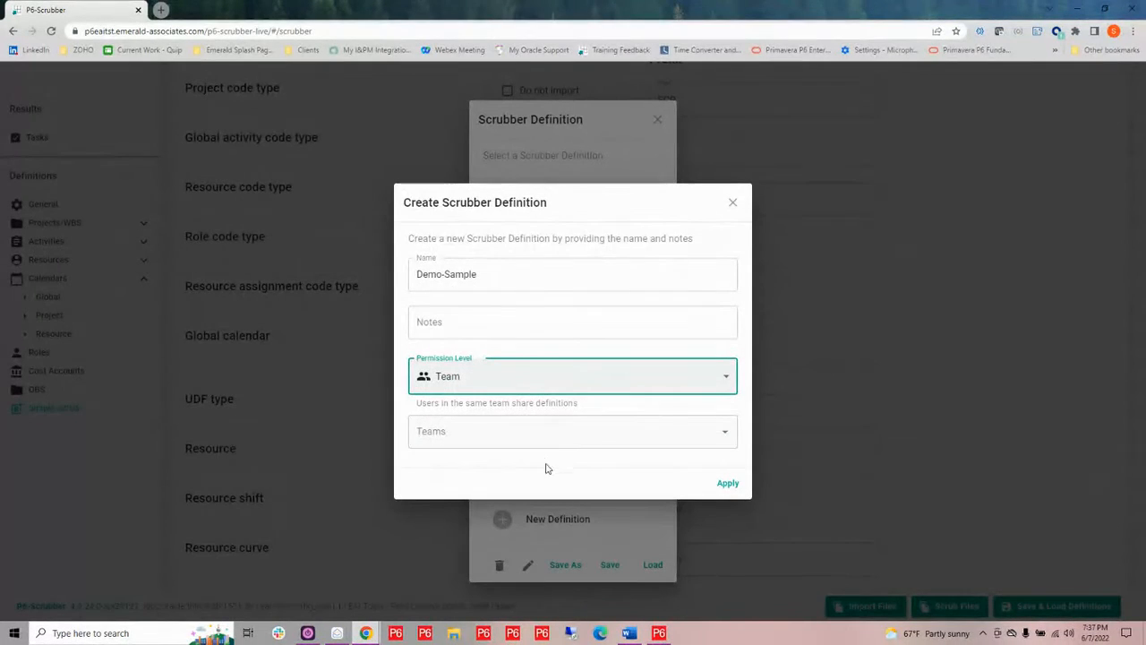
{"action": "left_click", "coordinate": [548, 429]}
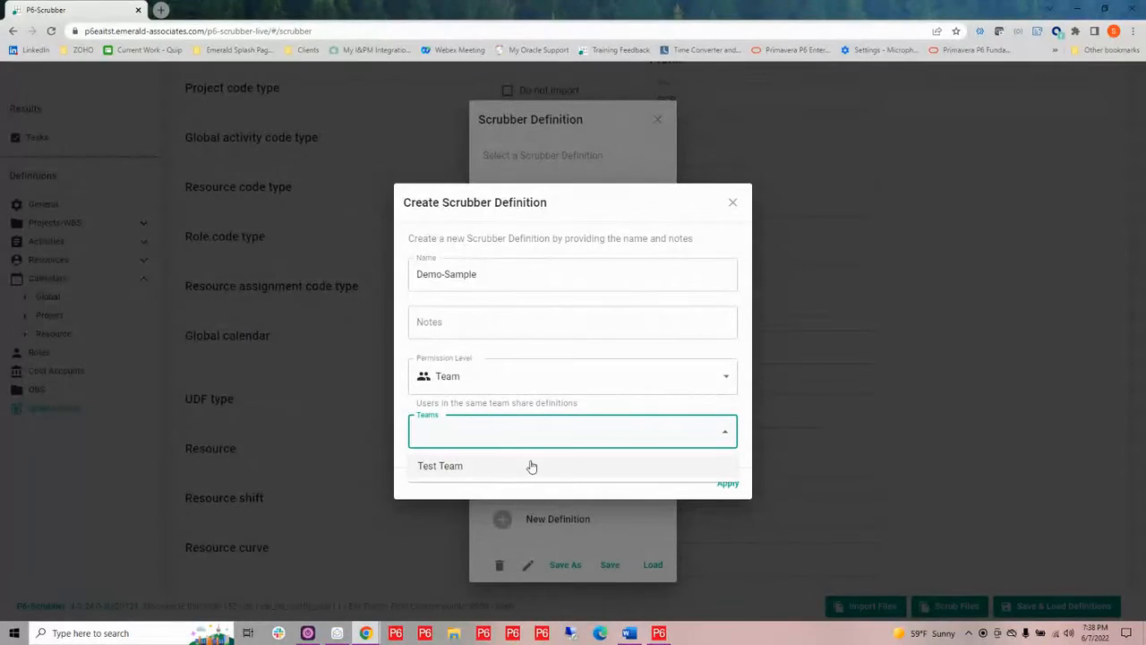
{"action": "left_click", "coordinate": [726, 381]}
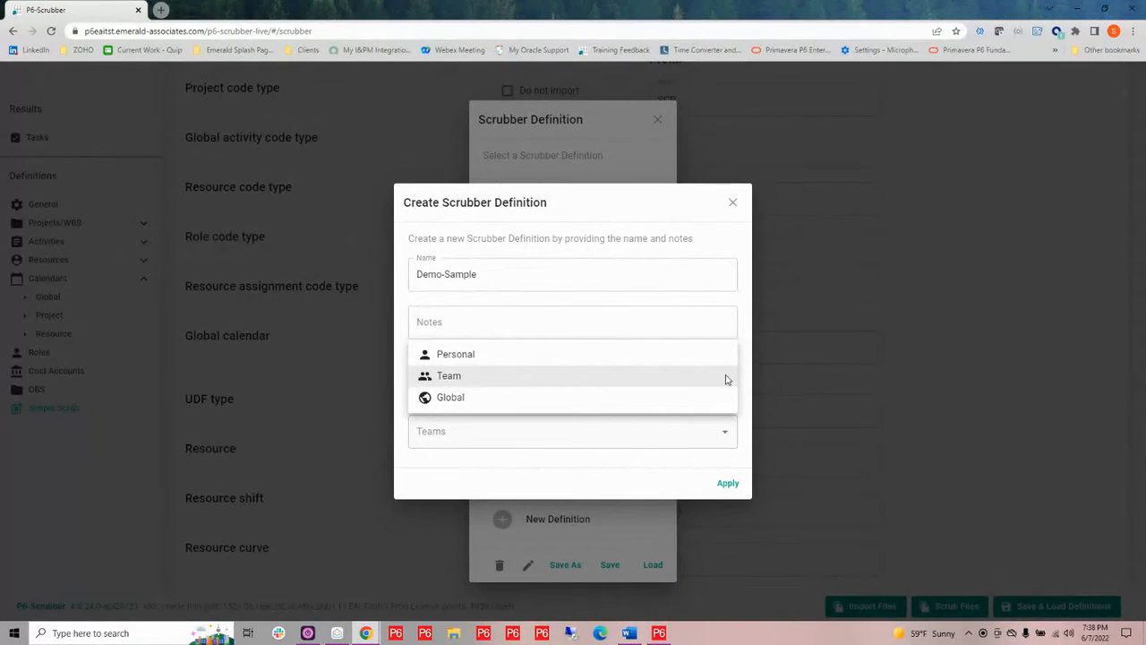
{"action": "left_click", "coordinate": [622, 355]}
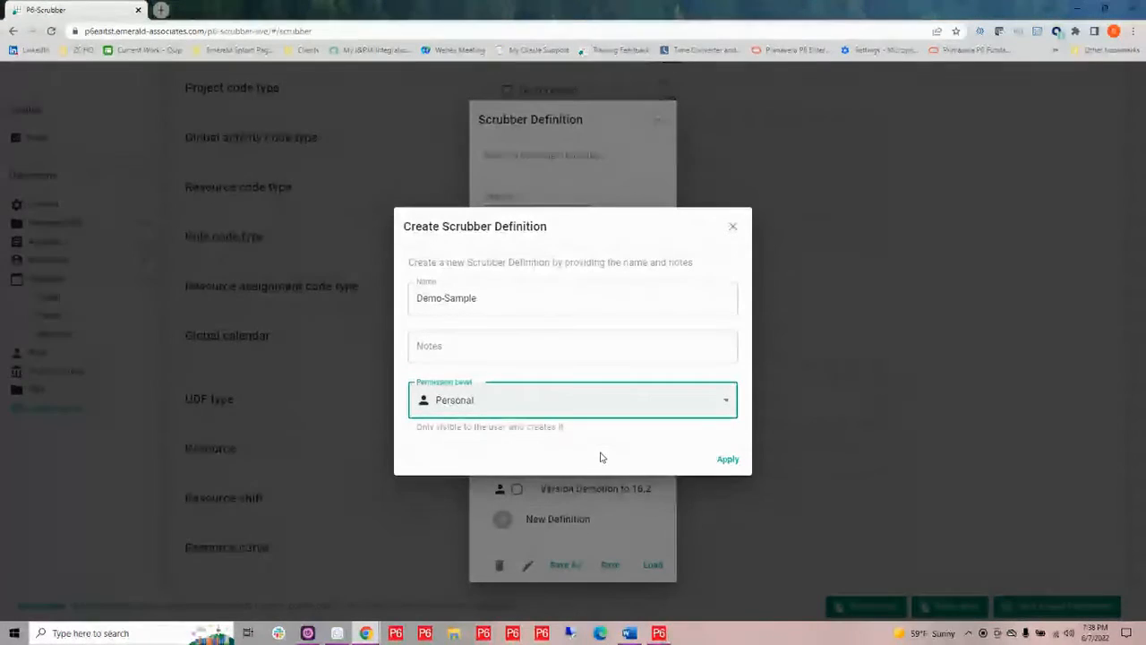
{"action": "left_click", "coordinate": [728, 462]}
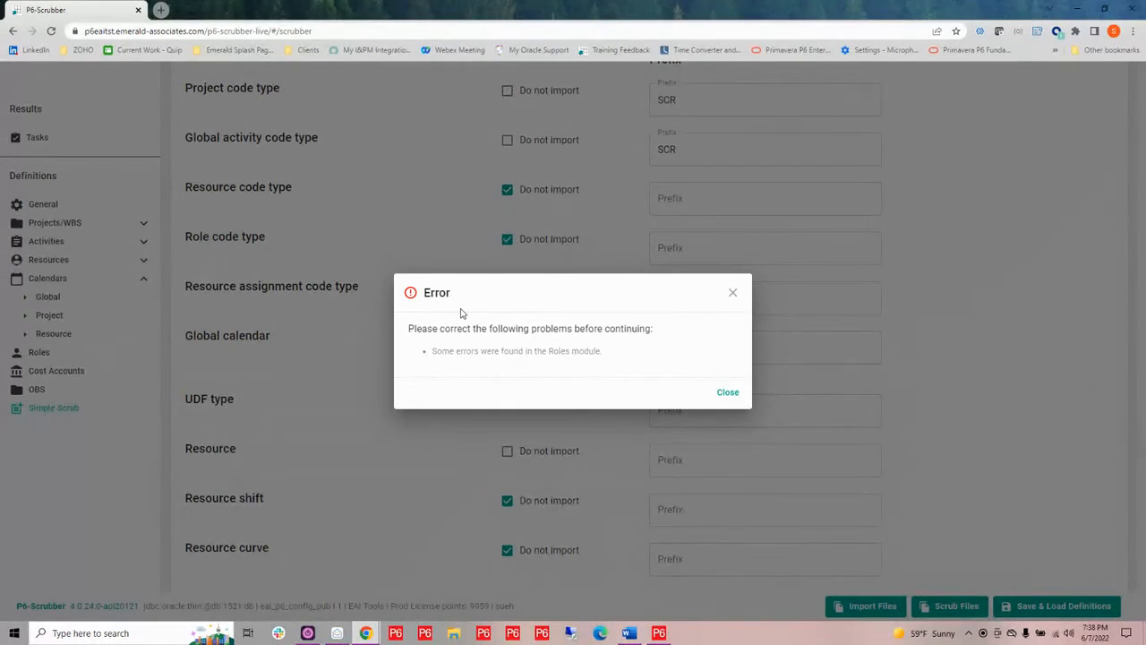
{"action": "left_click", "coordinate": [728, 392]}
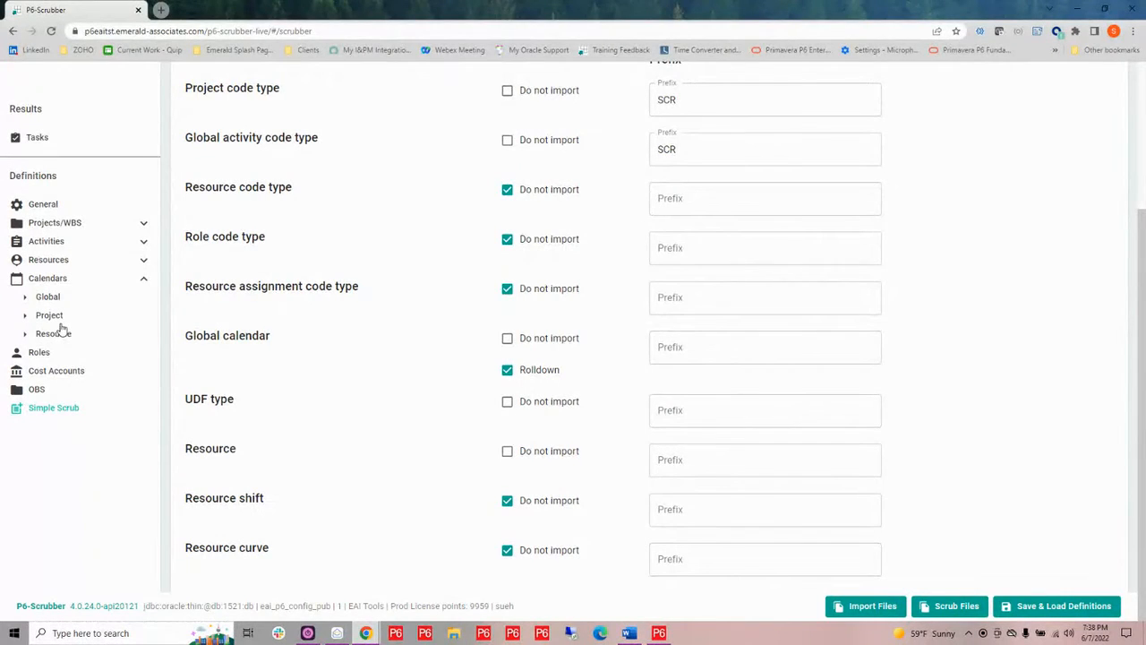
Load the Scrubber Demo - Example definition from the saved definitions list
{"action": "left_click", "coordinate": [39, 352]}
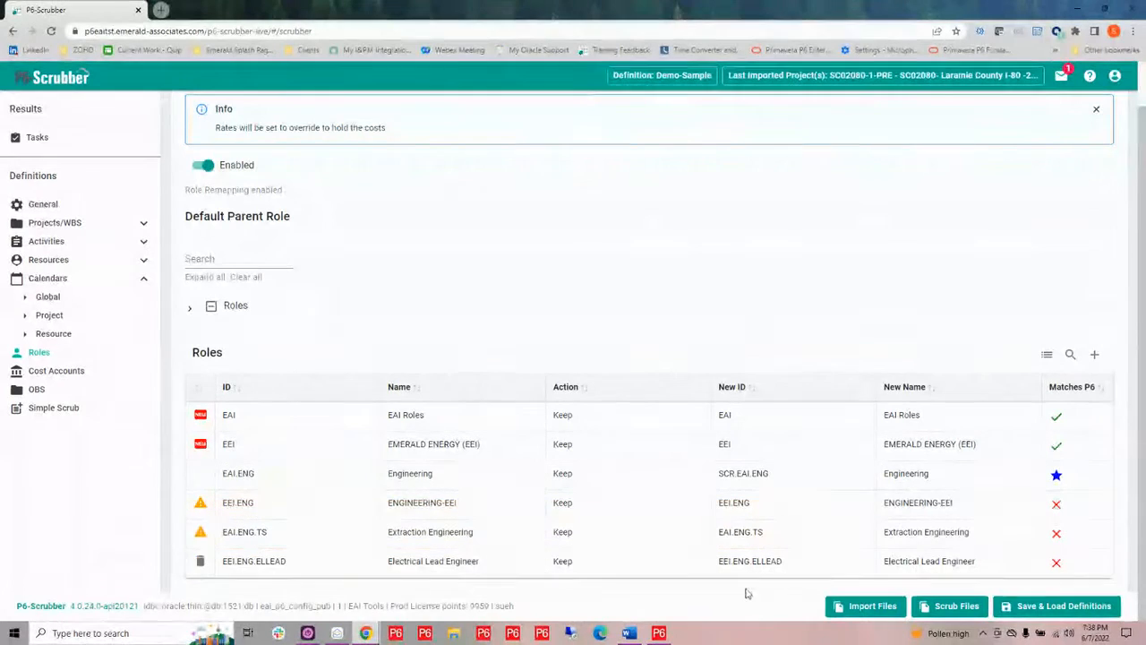
{"action": "left_click", "coordinate": [1033, 606]}
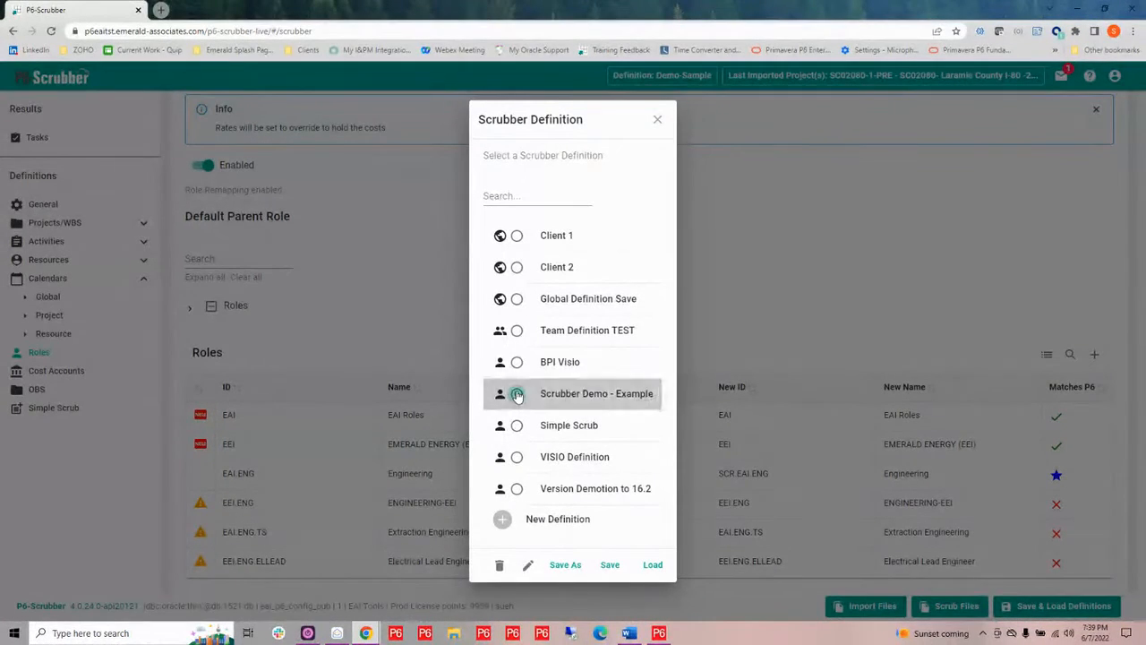
{"action": "left_click", "coordinate": [517, 395]}
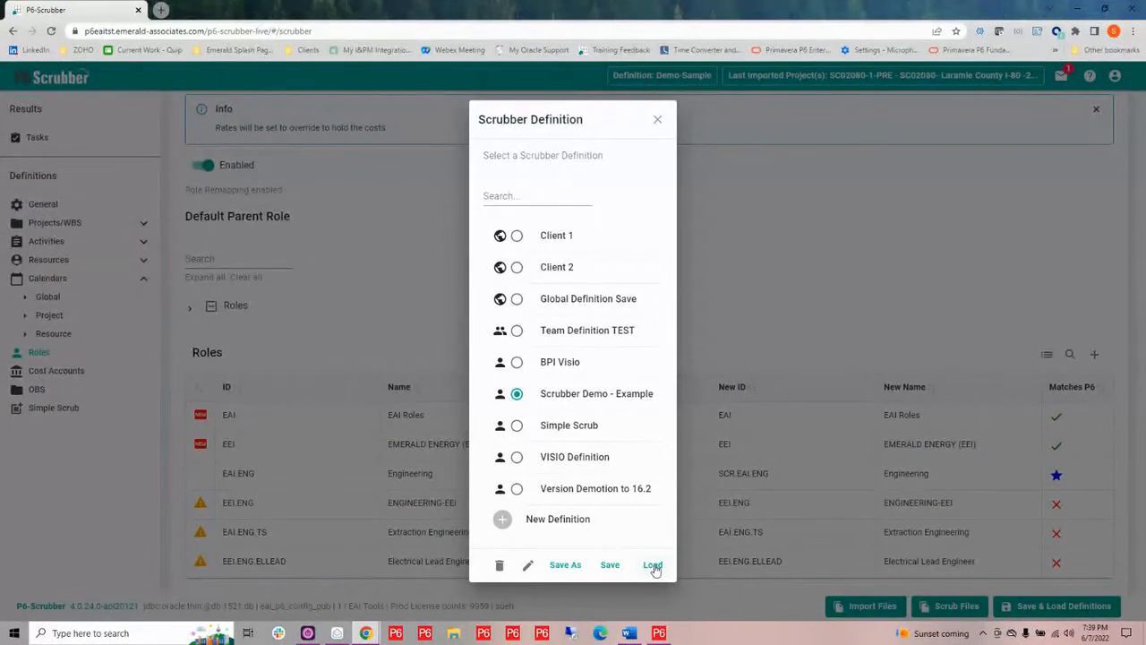
{"action": "left_click", "coordinate": [653, 565]}
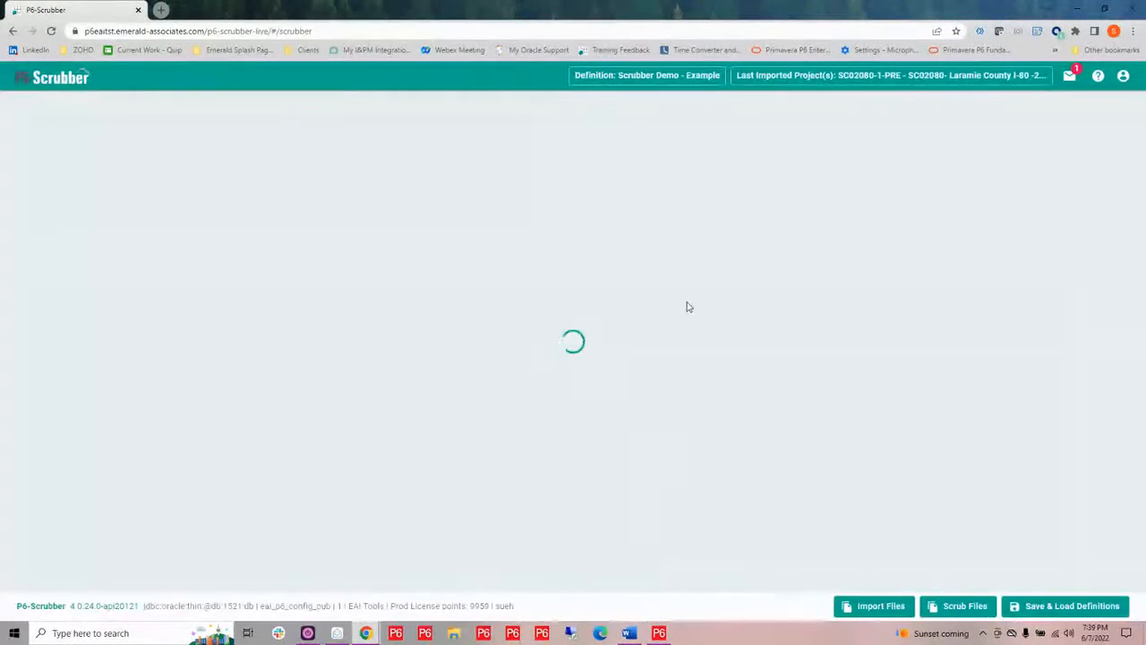
{"action": "scroll", "coordinate": [582, 279], "scroll_direction": "down", "scroll_amount": 1}
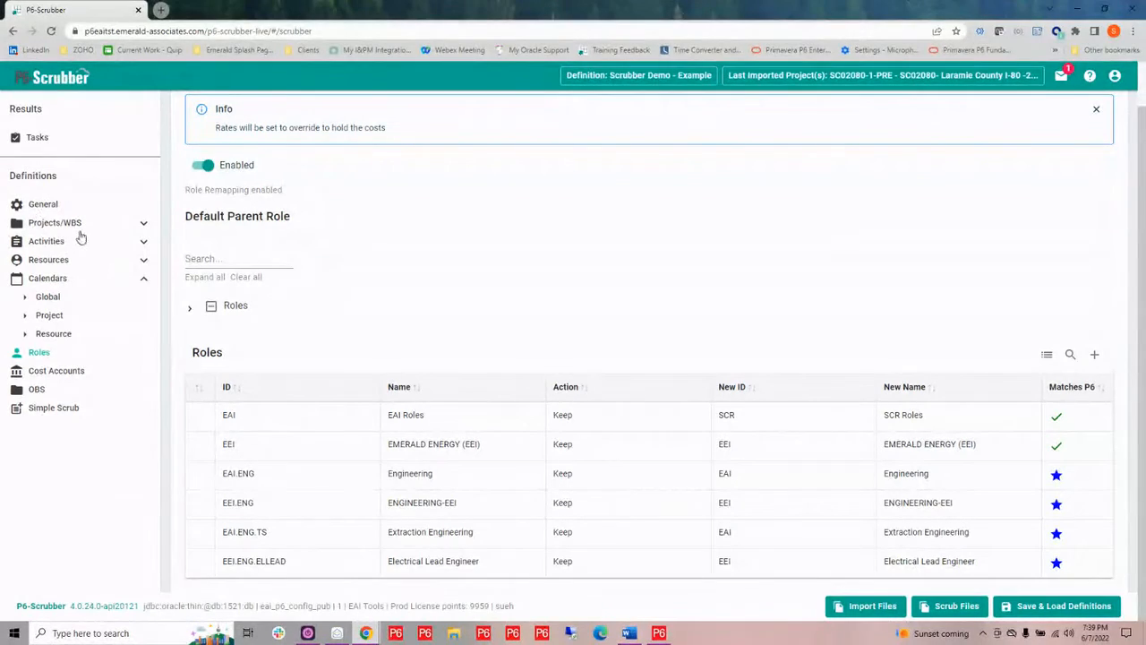
Scrub the file SC02080-1-PRE-Master.xer using the loaded Scrubber Demo - Example definition
{"action": "left_click", "coordinate": [143, 223]}
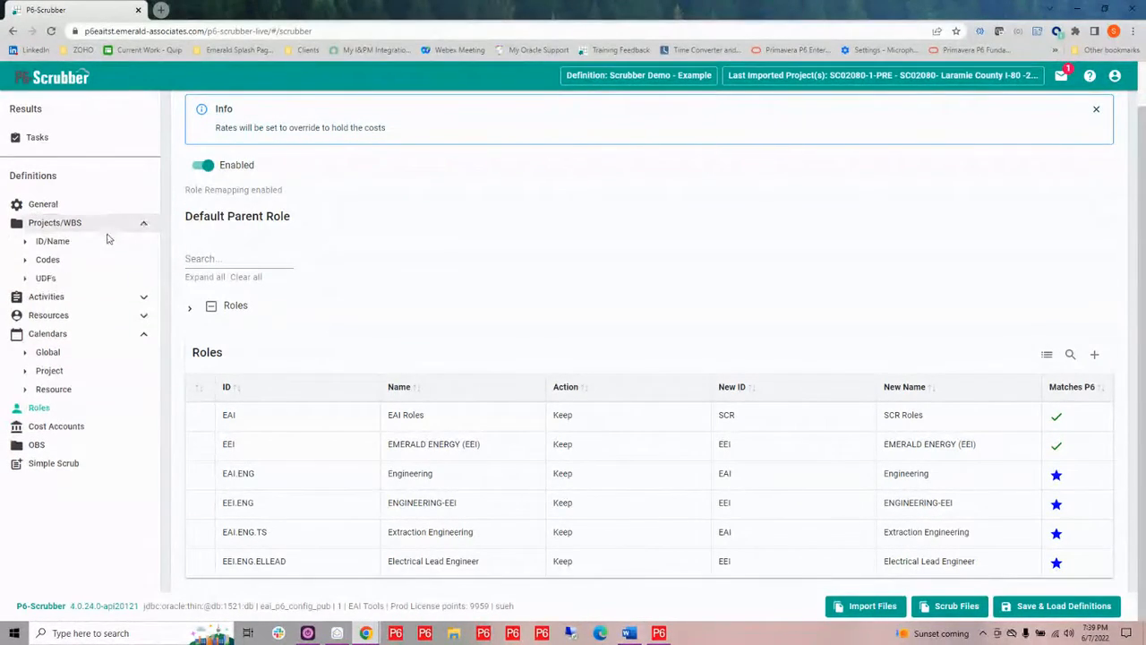
{"action": "left_click", "coordinate": [51, 247]}
{"action": "left_click", "coordinate": [47, 260]}
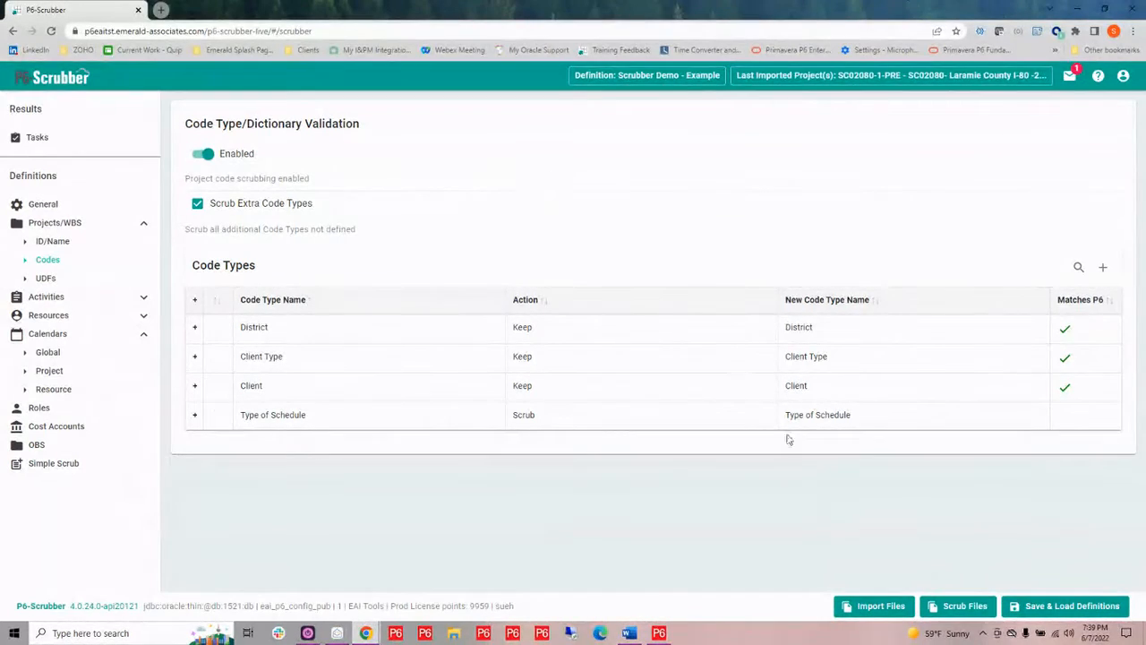
{"action": "left_click", "coordinate": [965, 608]}
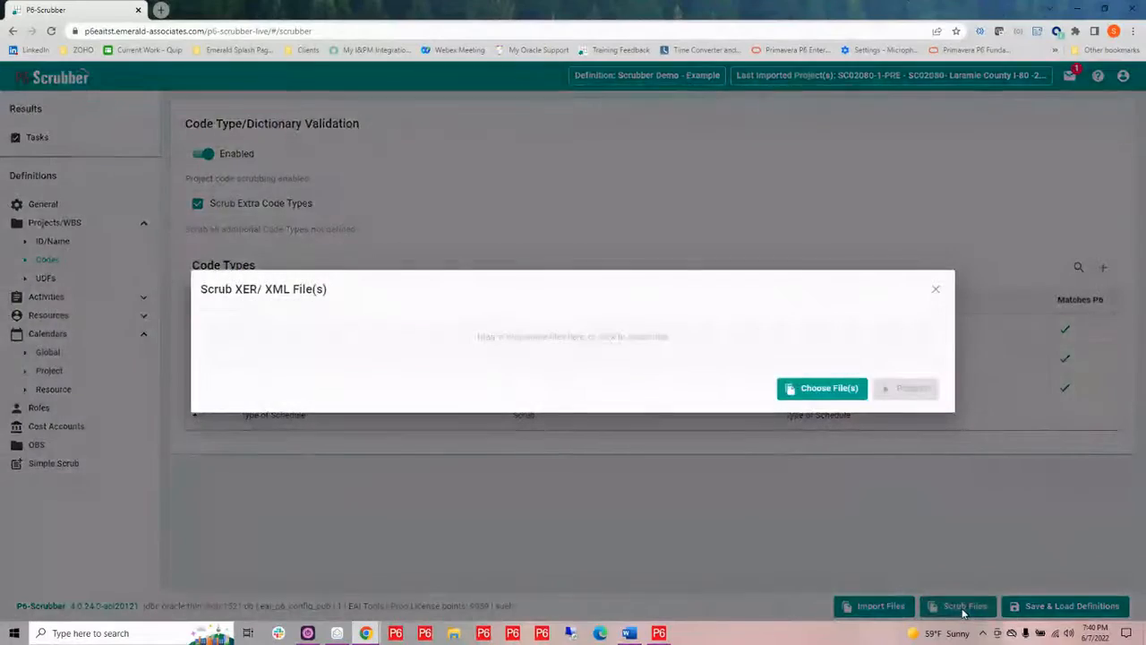
{"action": "left_click", "coordinate": [615, 342]}
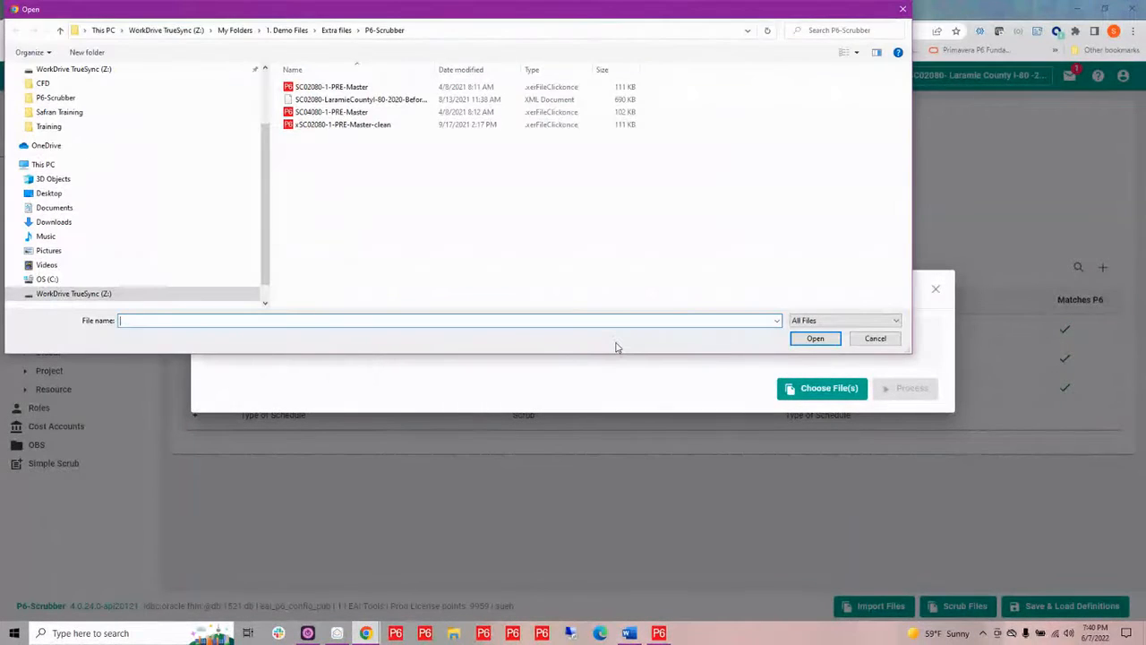
{"action": "left_click", "coordinate": [331, 87]}
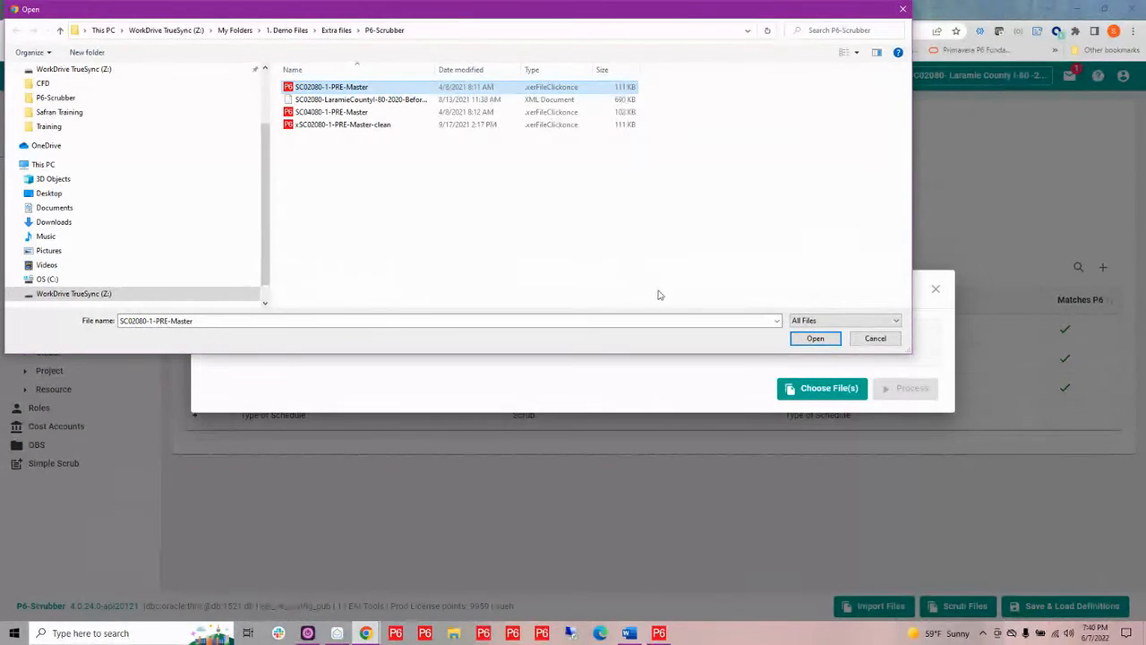
{"action": "left_click", "coordinate": [817, 339]}
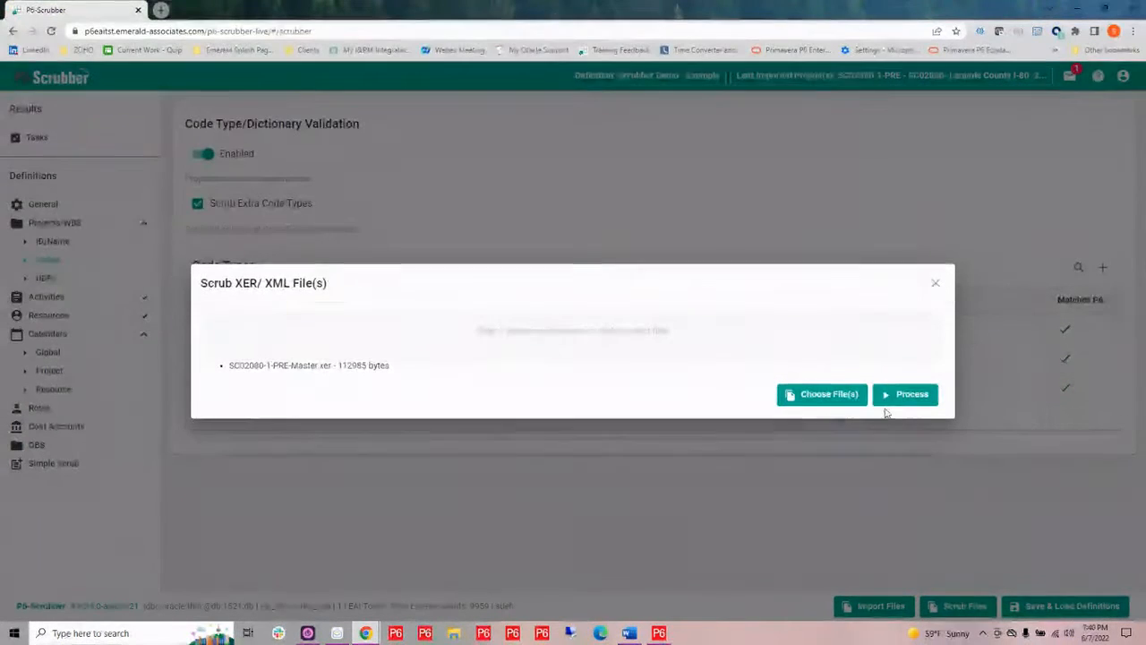
{"action": "left_click", "coordinate": [910, 395]}
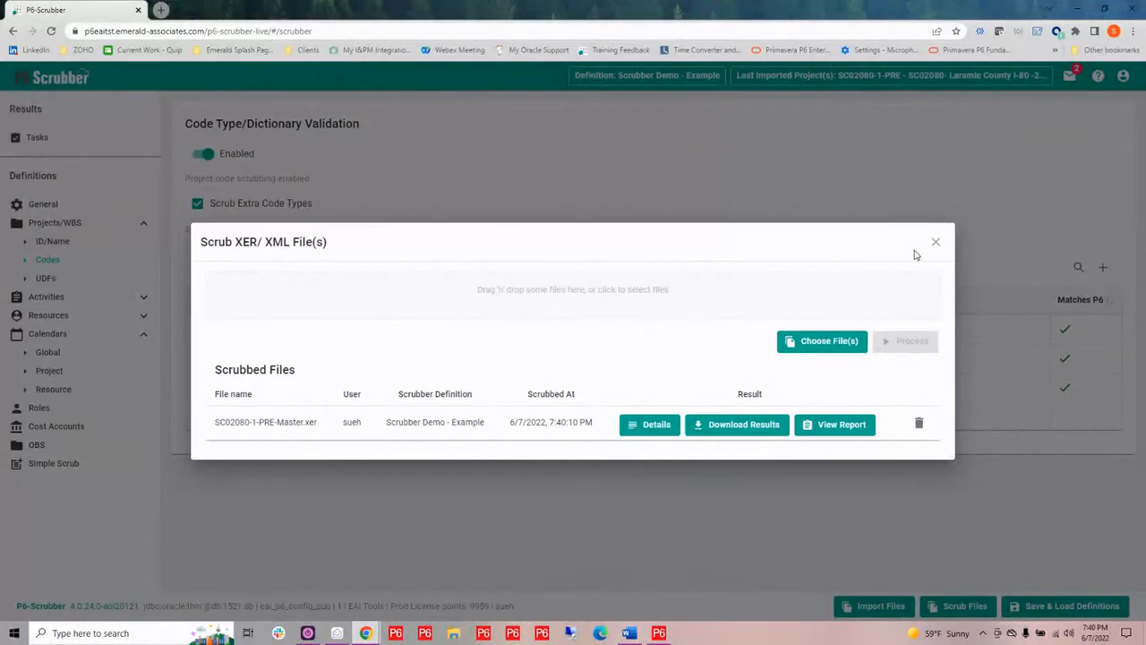
{"action": "left_click", "coordinate": [936, 241]}
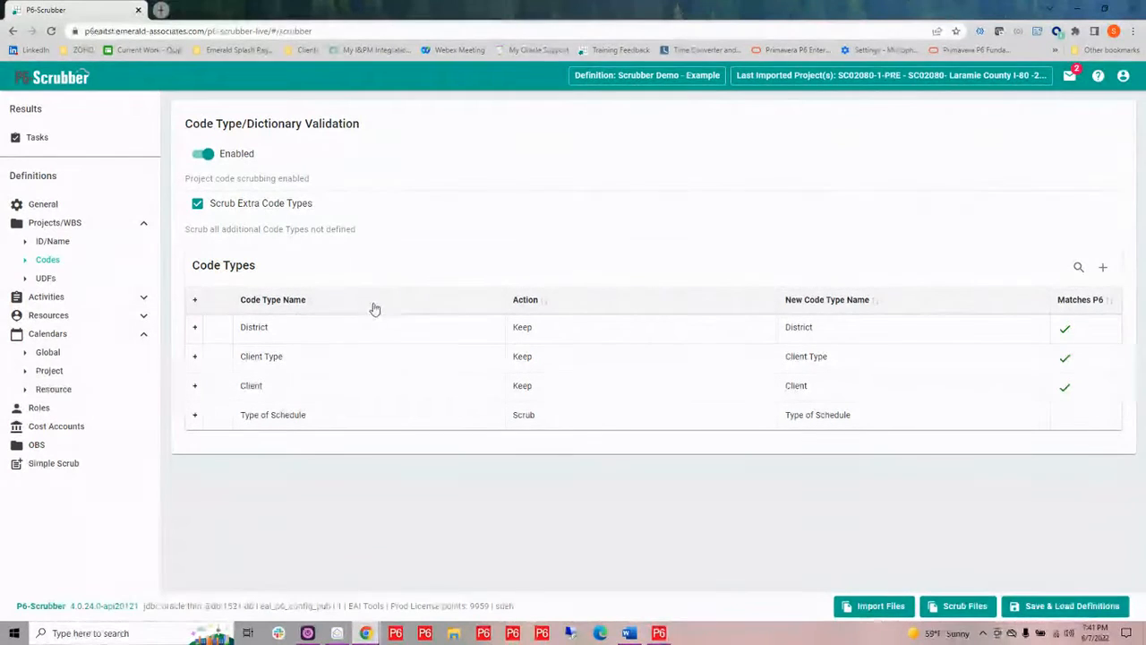
Try deleting the District project code type, then reload the definition discarding pending changes
{"action": "left_click", "coordinate": [218, 329]}
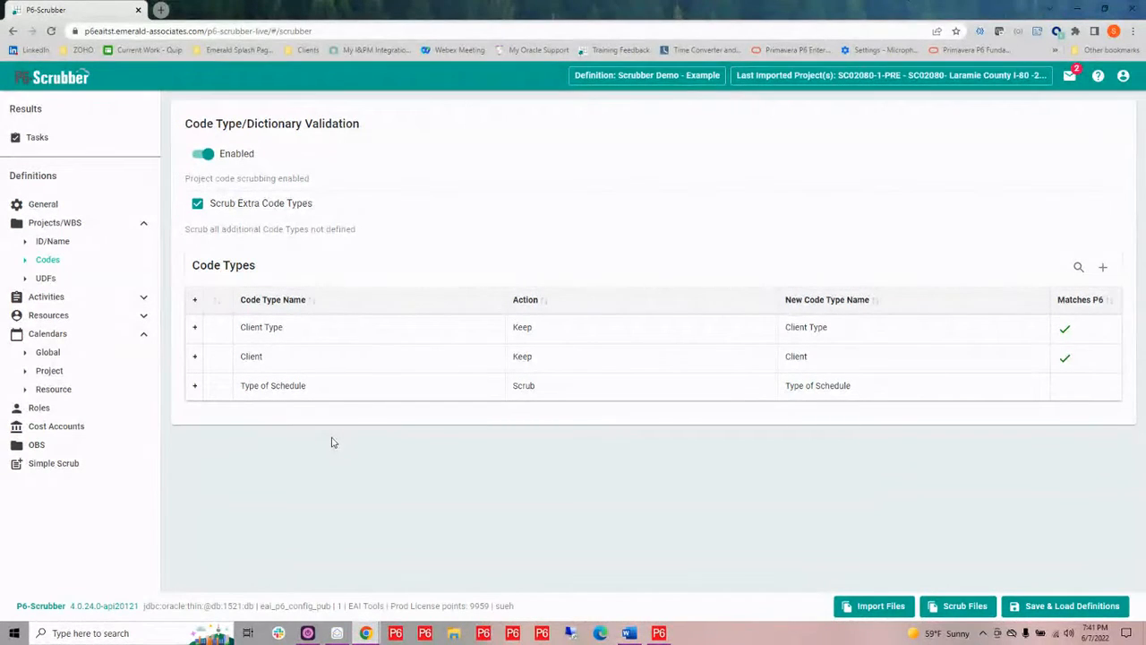
{"action": "left_click", "coordinate": [1008, 604]}
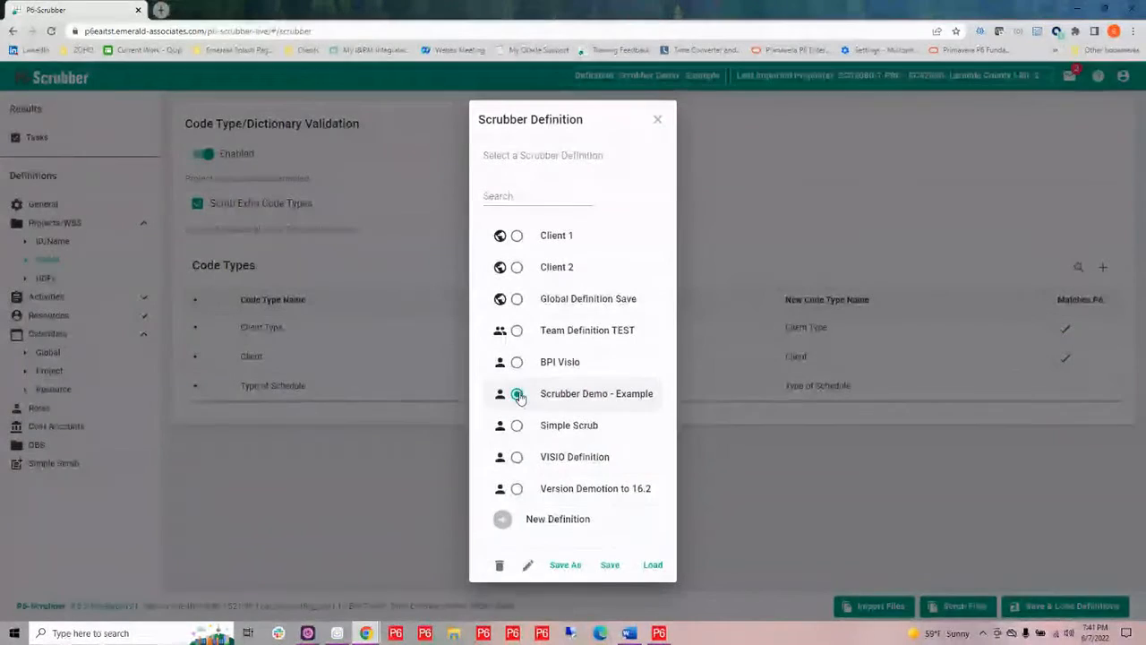
{"action": "left_click", "coordinate": [653, 565]}
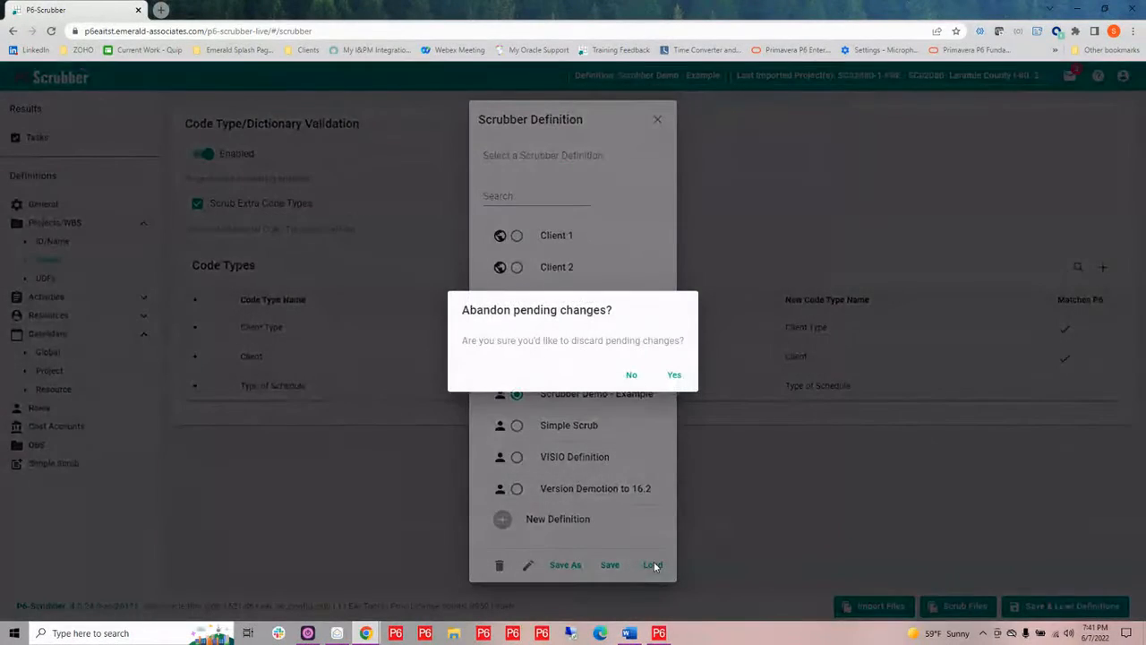
{"action": "left_click", "coordinate": [677, 375]}
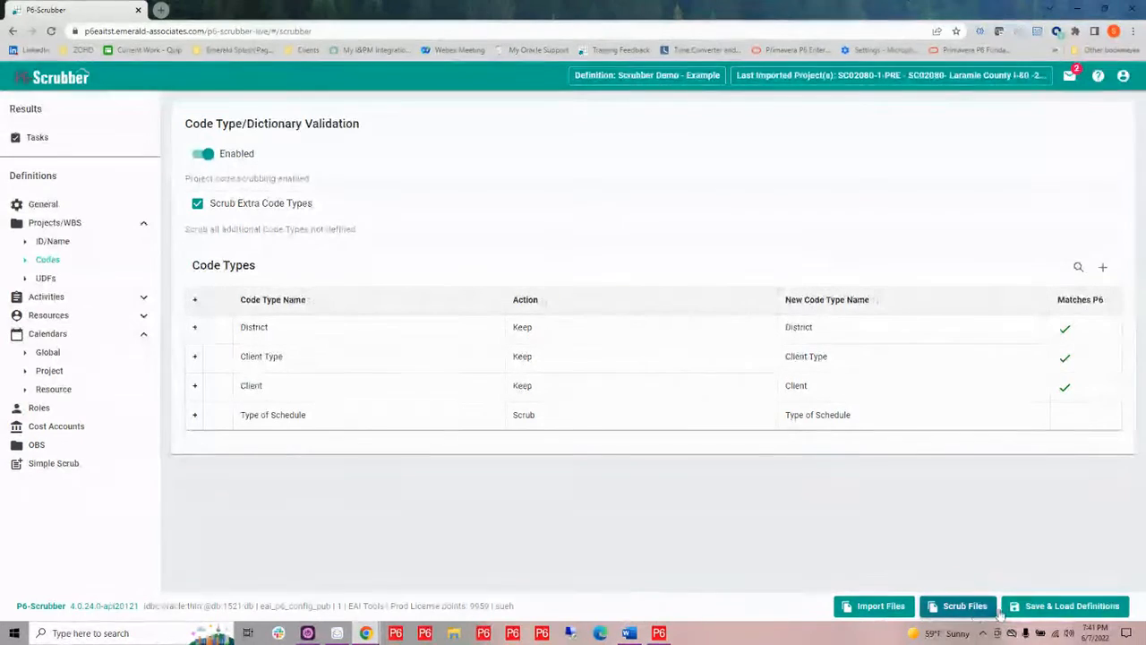
Load the Client 2 definition
{"action": "left_click", "coordinate": [1066, 606]}
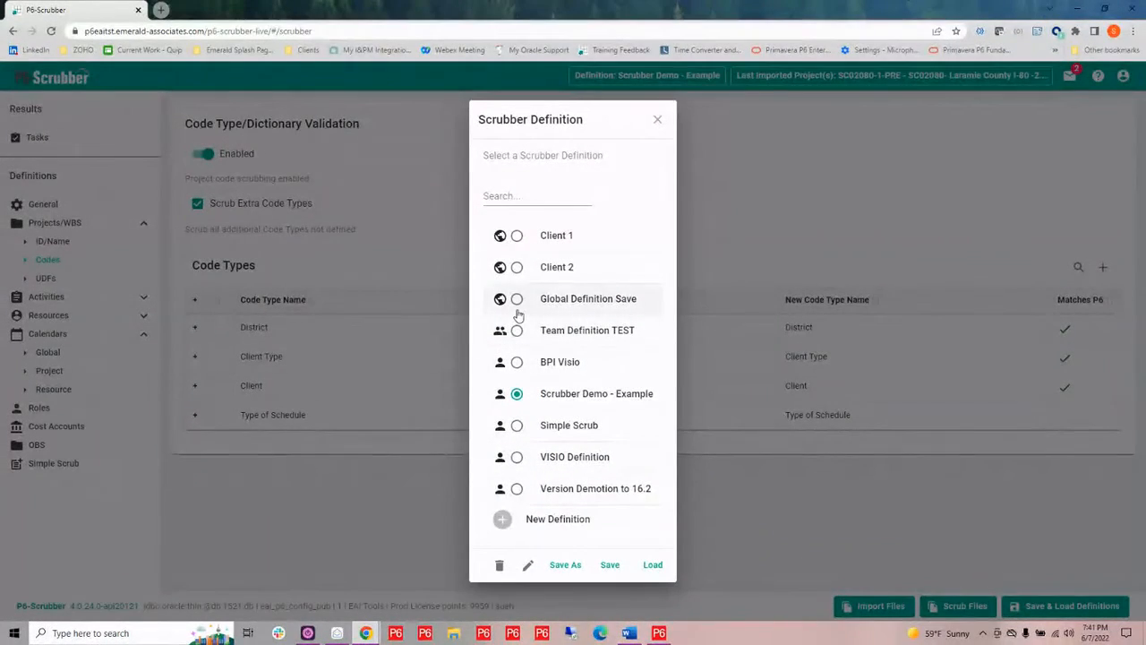
{"action": "left_click", "coordinate": [517, 267]}
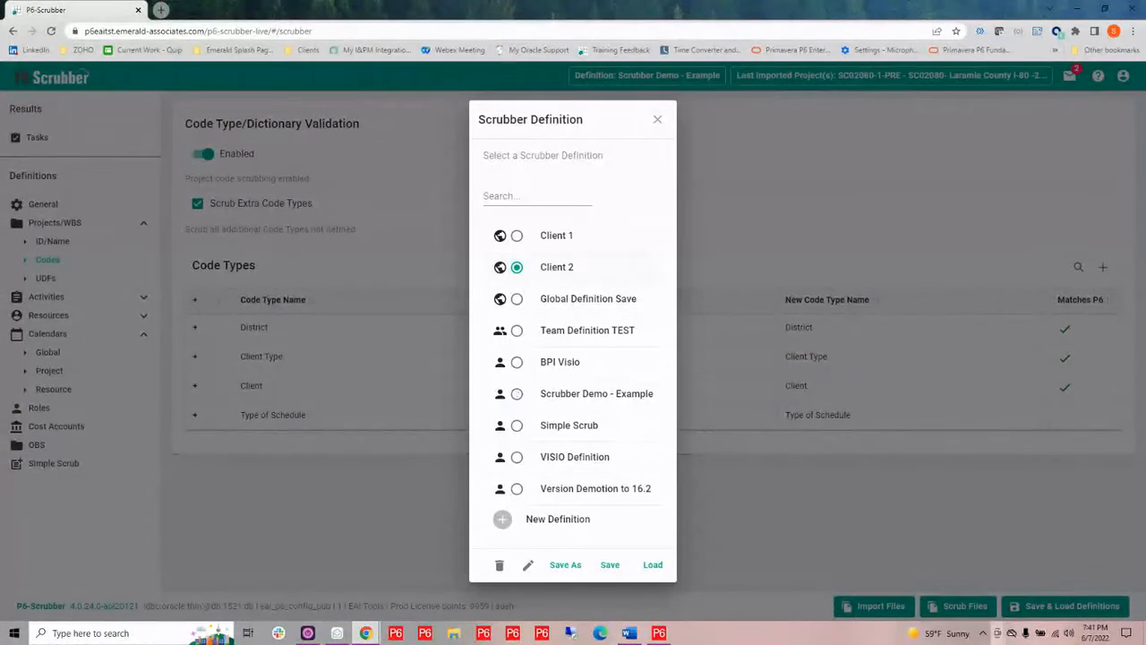
{"action": "left_click", "coordinate": [653, 564]}
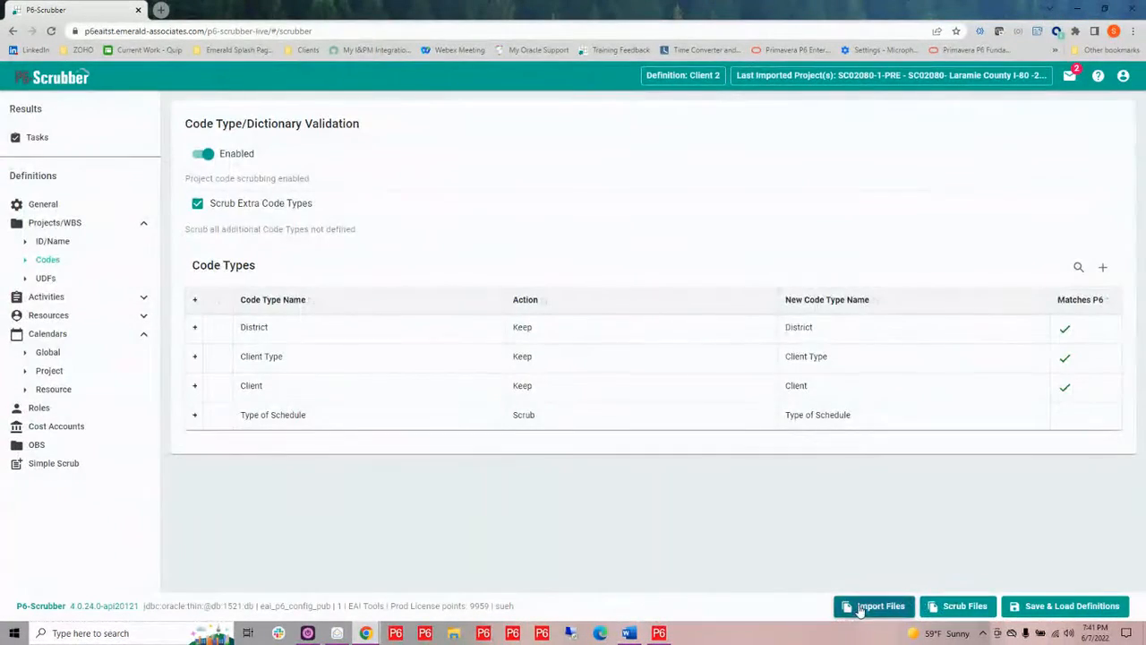
Import SC02080-1-PRE-Master.xer into the Client 2 definition and review the activity code types
{"action": "left_click", "coordinate": [875, 606]}
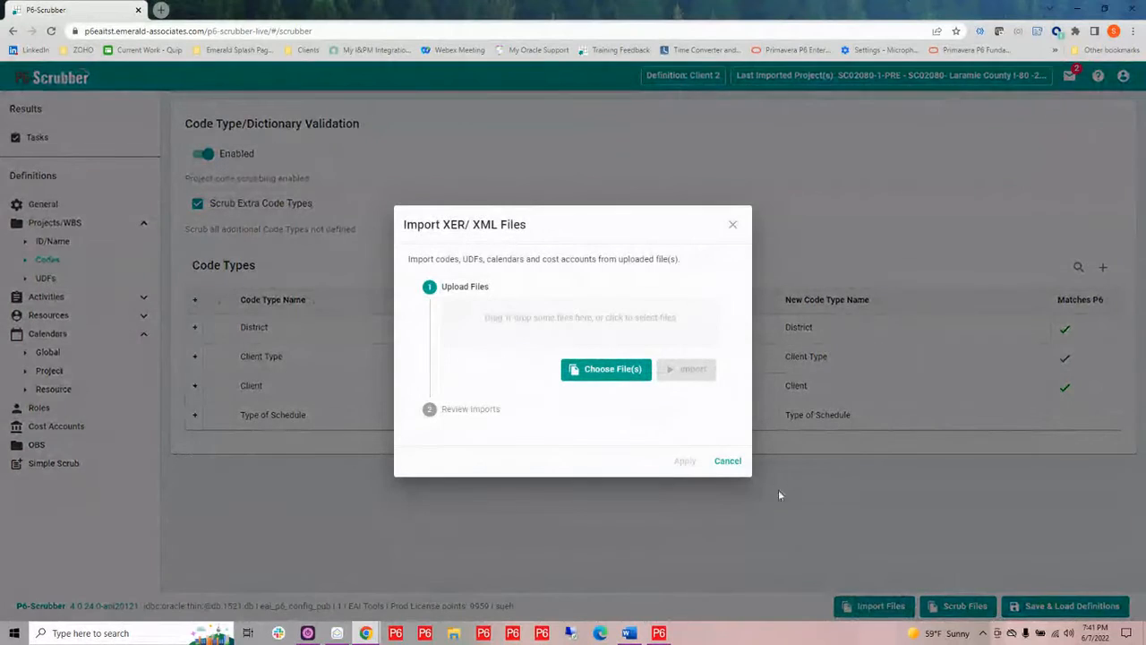
{"action": "left_click", "coordinate": [576, 340]}
{"action": "left_click", "coordinate": [332, 87]}
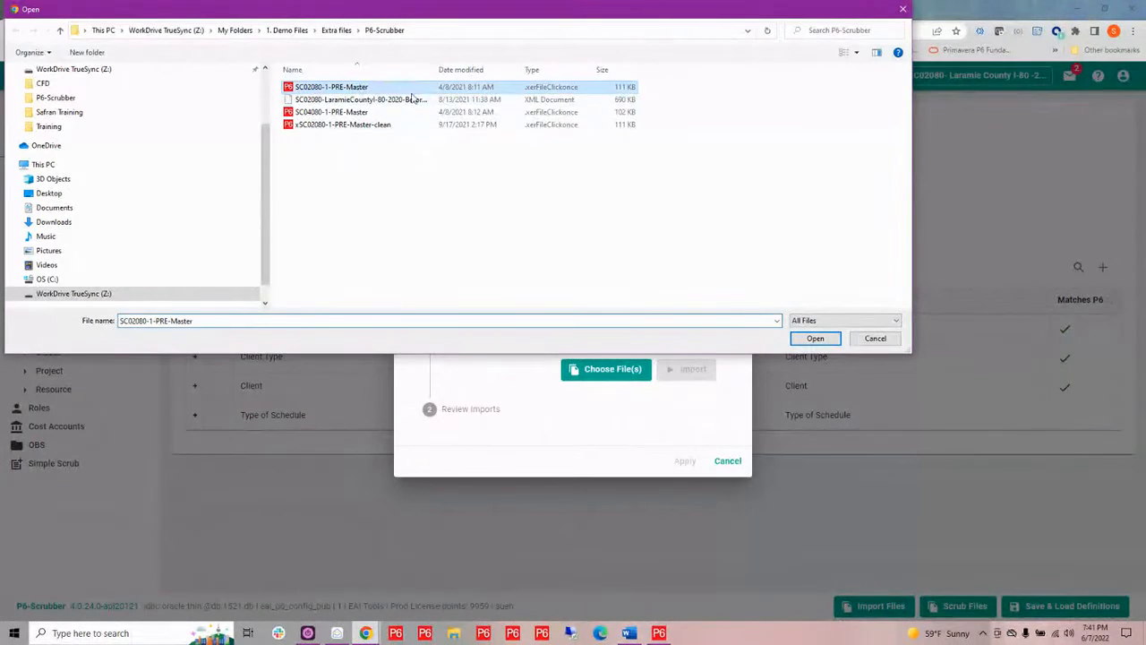
{"action": "left_click", "coordinate": [813, 337]}
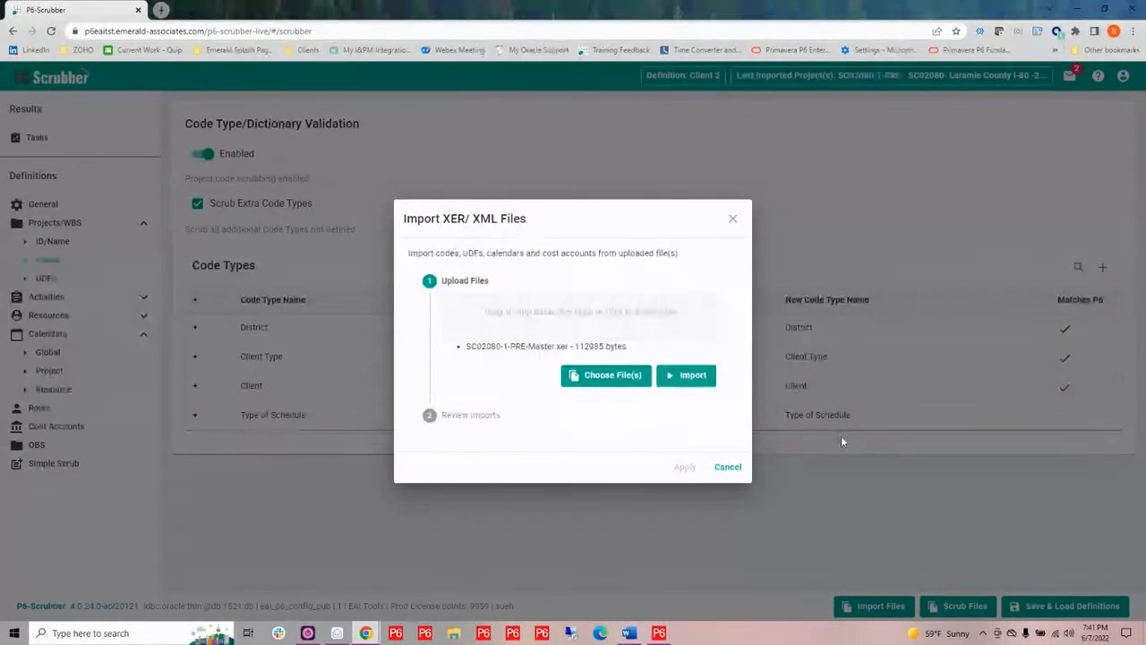
{"action": "left_click", "coordinate": [696, 381]}
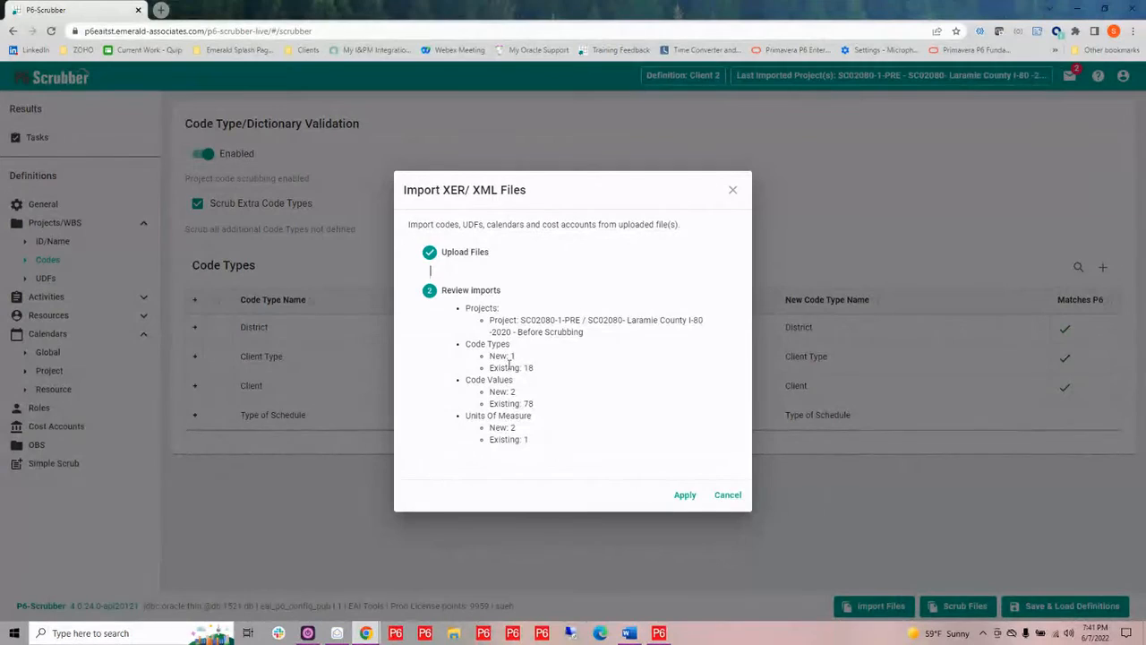
{"action": "left_click", "coordinate": [685, 495]}
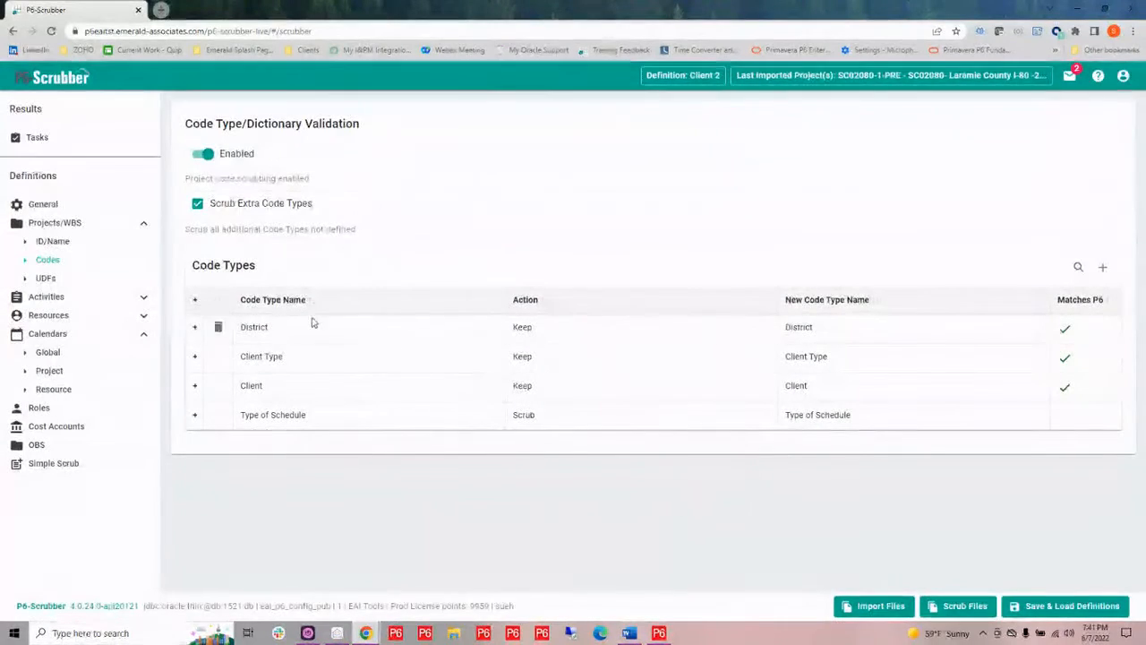
{"action": "left_click", "coordinate": [144, 301]}
{"action": "left_click", "coordinate": [50, 333]}
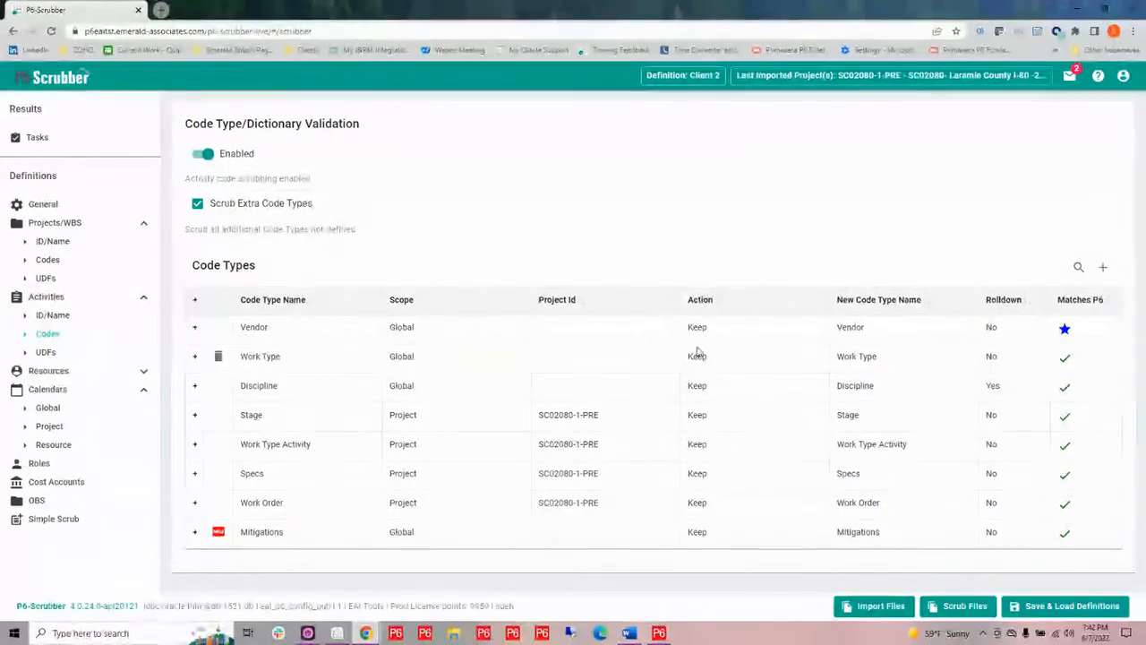
Load the Scrubber Demo - Example definition again and open the Scrub Files dialog
{"action": "left_click", "coordinate": [1035, 615]}
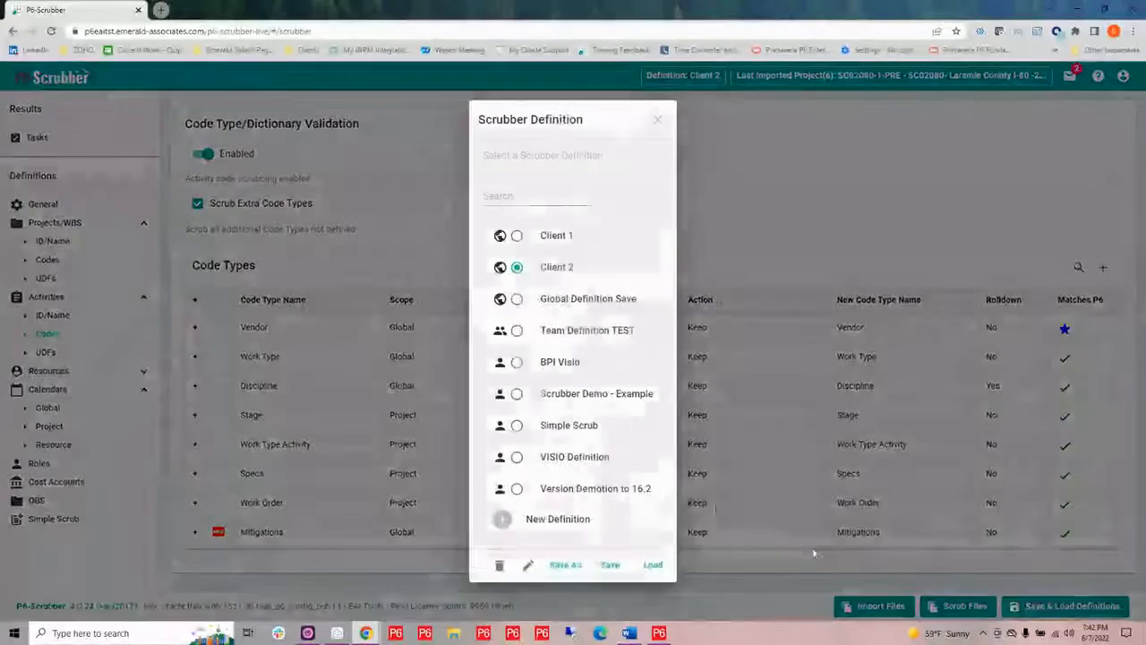
{"action": "left_click", "coordinate": [517, 400]}
{"action": "left_click", "coordinate": [653, 565]}
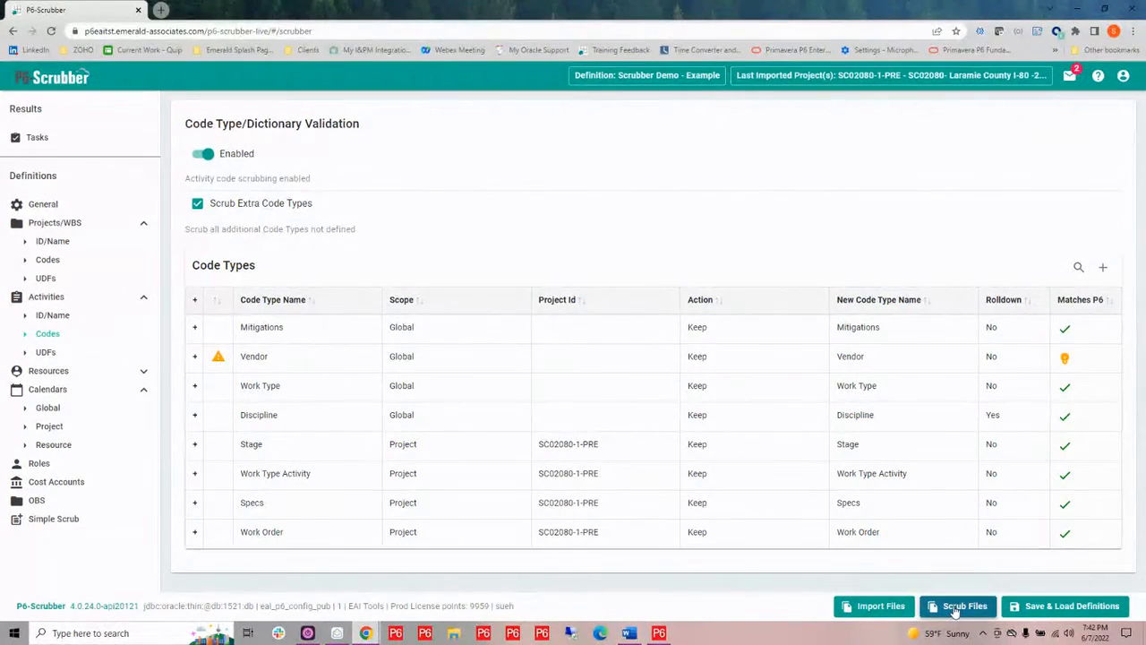
{"action": "left_click", "coordinate": [956, 607]}
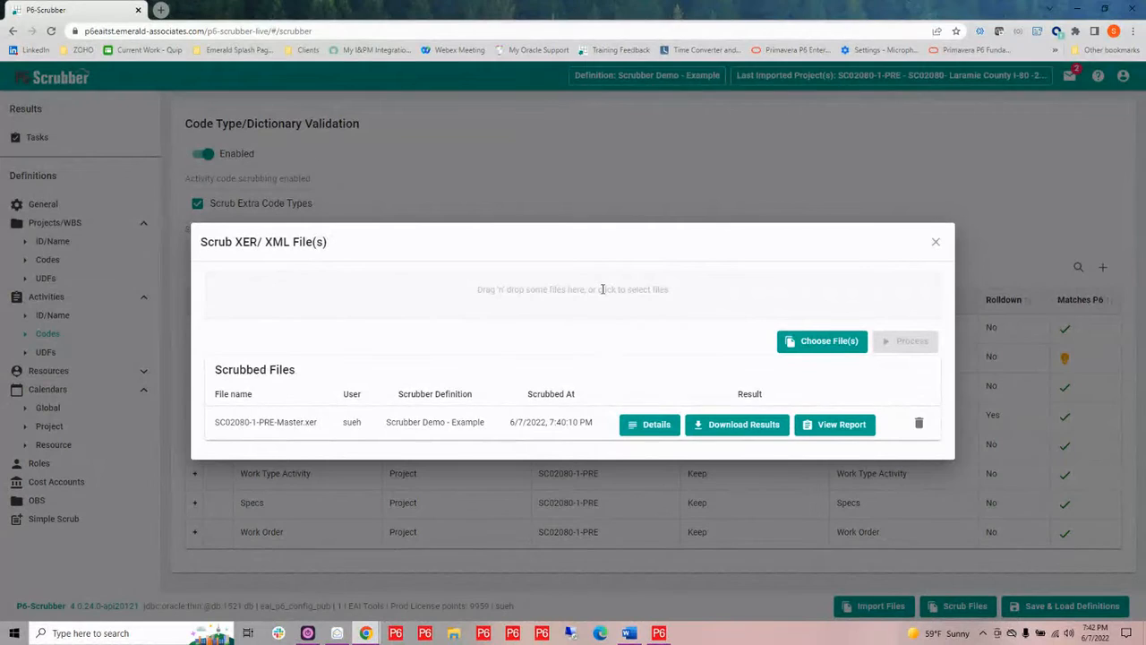
Choose SC04080-1-PRE-Master and xSC02080-1-PRE-Master-clean from the P6-Scrubber folder as files to scrub
{"action": "left_click", "coordinate": [602, 289]}
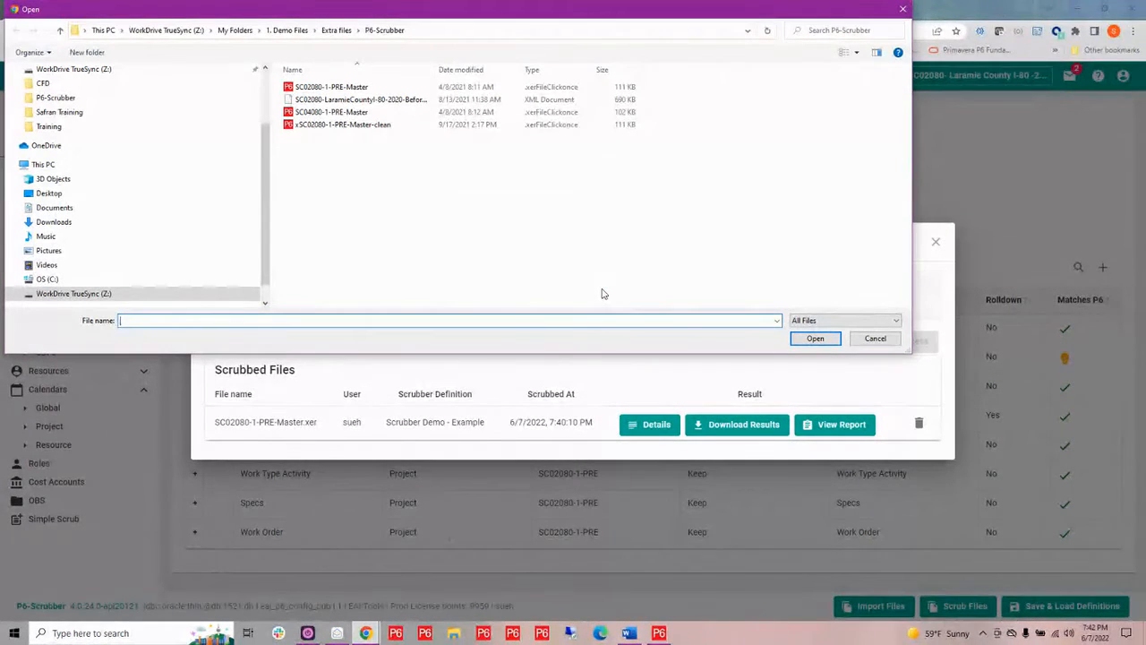
{"action": "left_click", "coordinate": [339, 114]}
{"action": "left_click", "coordinate": [340, 126], "text": "ctrl"}
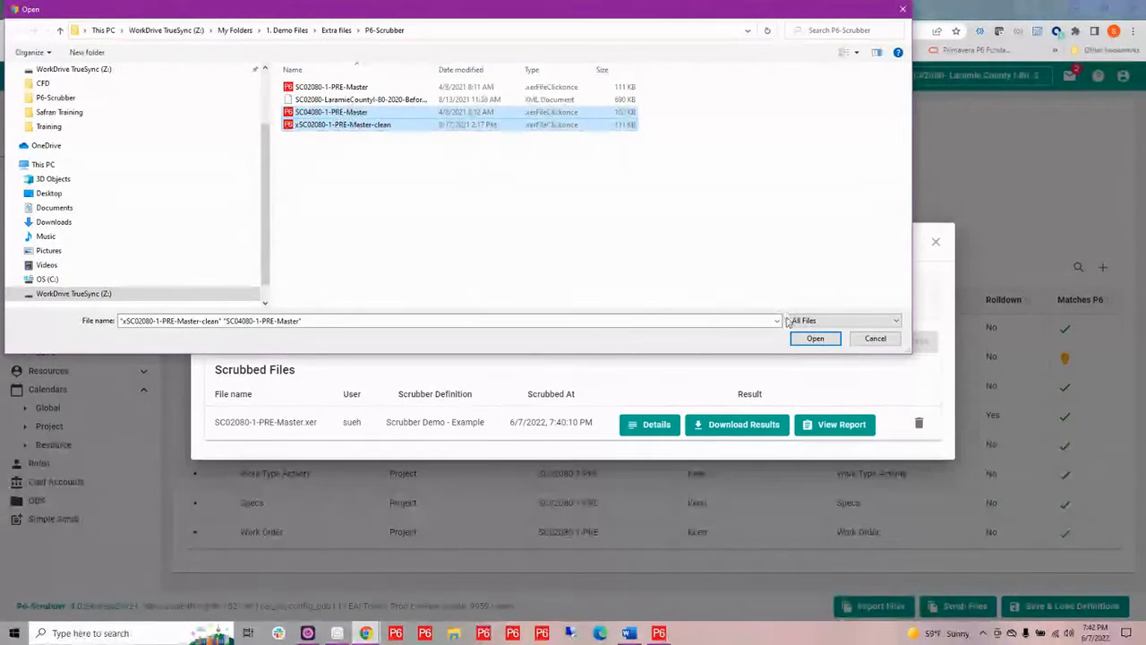
{"action": "left_click", "coordinate": [815, 338]}
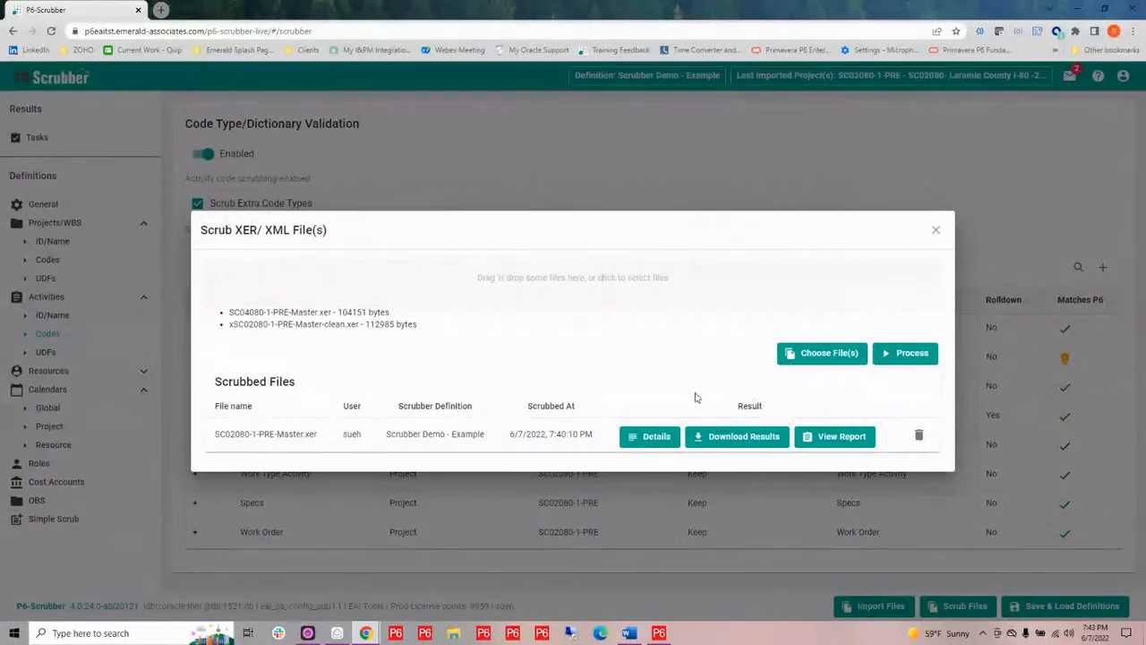
Open the scrub report for SC02080-1-PRE-Master.xer and read through its summary, project code and UDF sections
{"action": "left_click", "coordinate": [842, 437]}
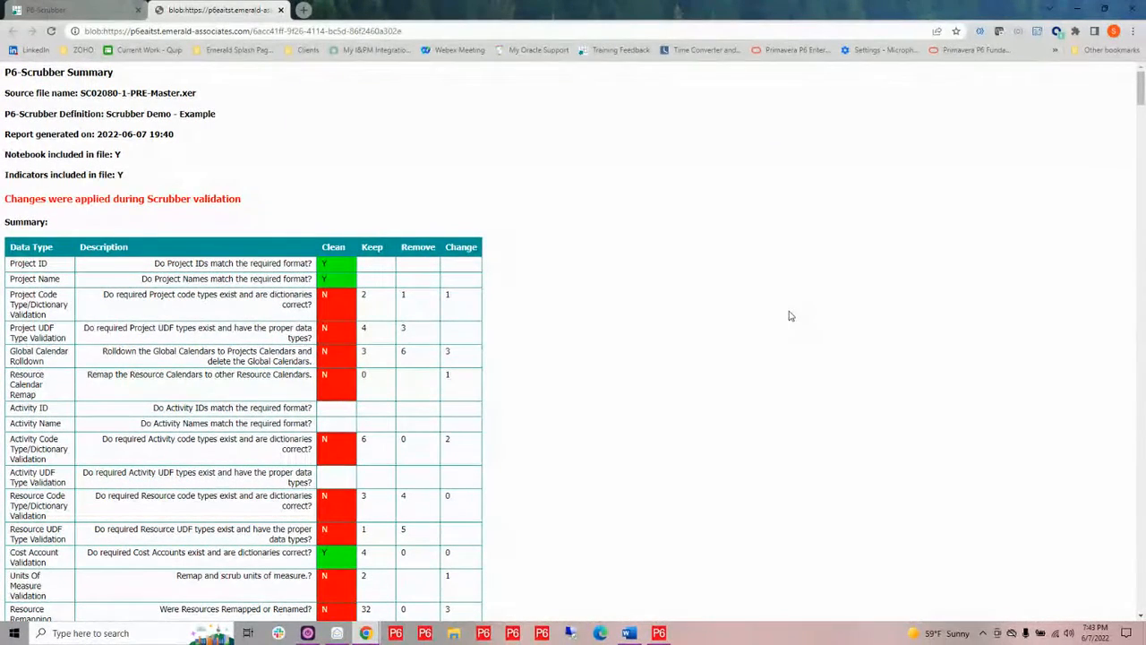
{"action": "scroll", "coordinate": [679, 339], "scroll_direction": "down", "scroll_amount": 2}
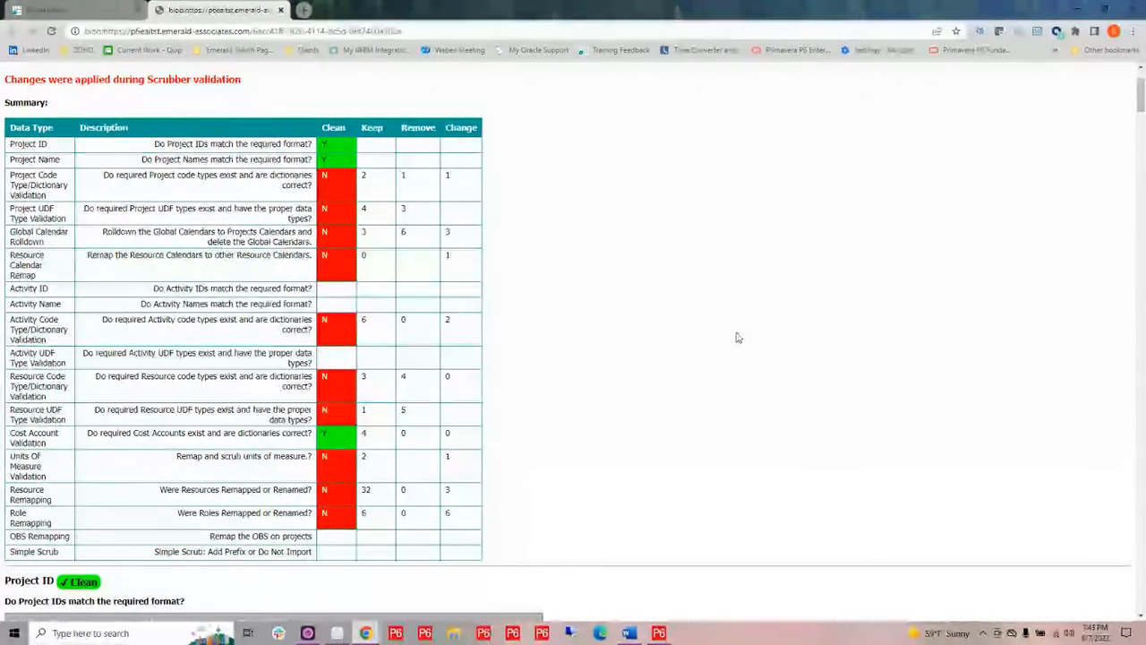
{"action": "scroll", "coordinate": [738, 338], "scroll_direction": "down", "scroll_amount": 5}
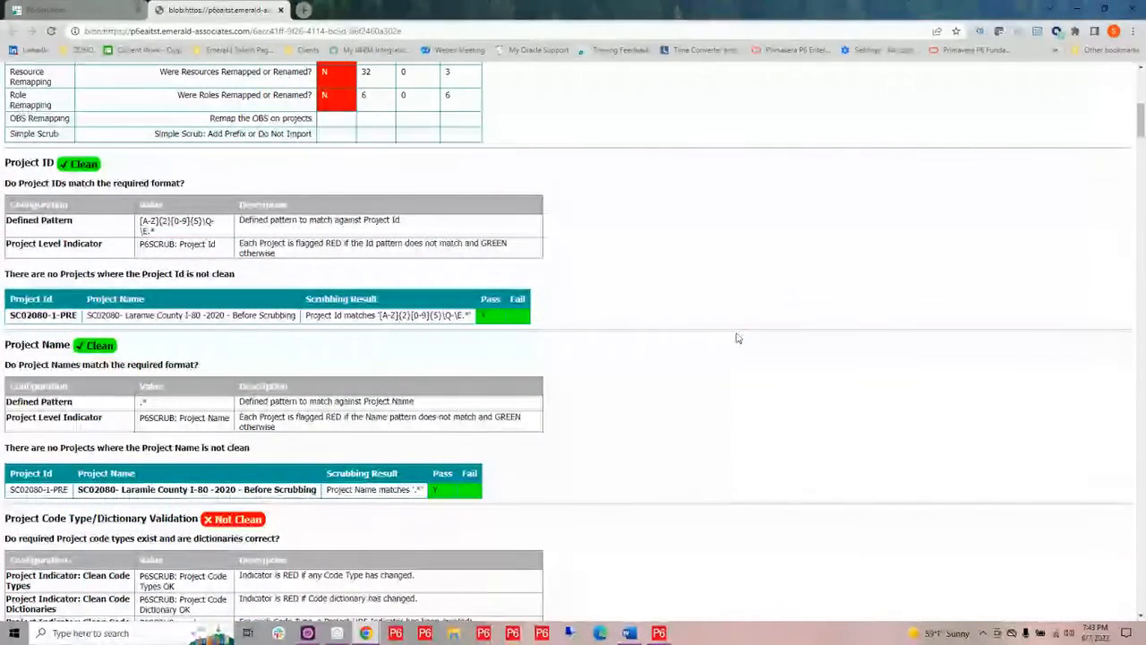
{"action": "scroll", "coordinate": [734, 340], "scroll_direction": "down", "scroll_amount": 4}
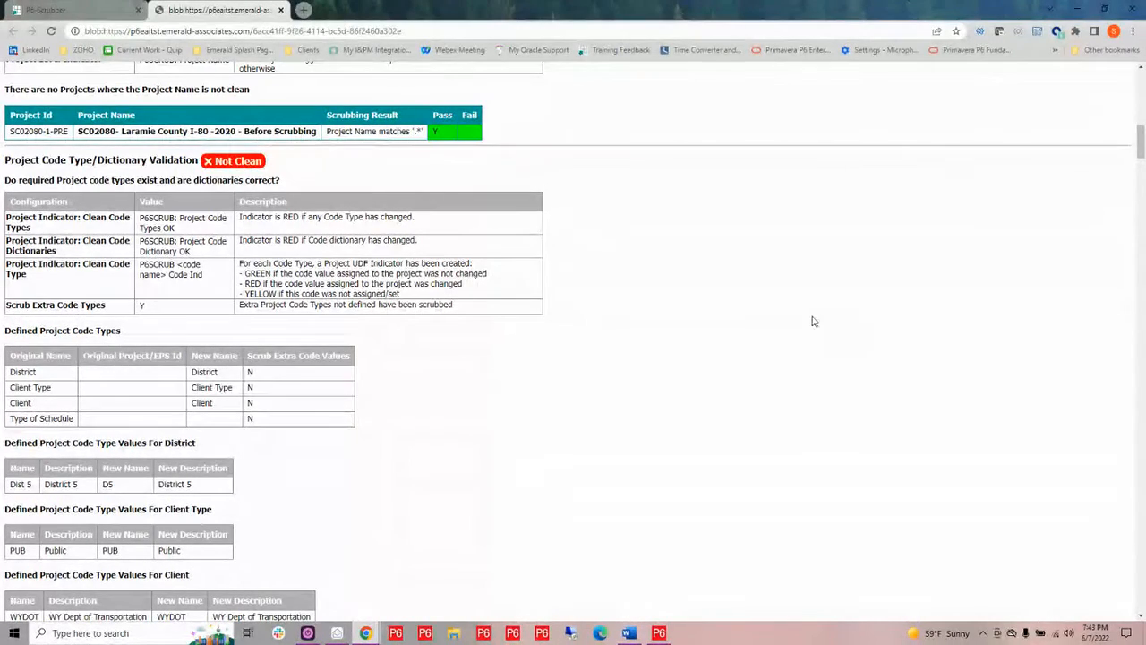
{"action": "scroll", "coordinate": [809, 322], "scroll_direction": "down", "scroll_amount": 1}
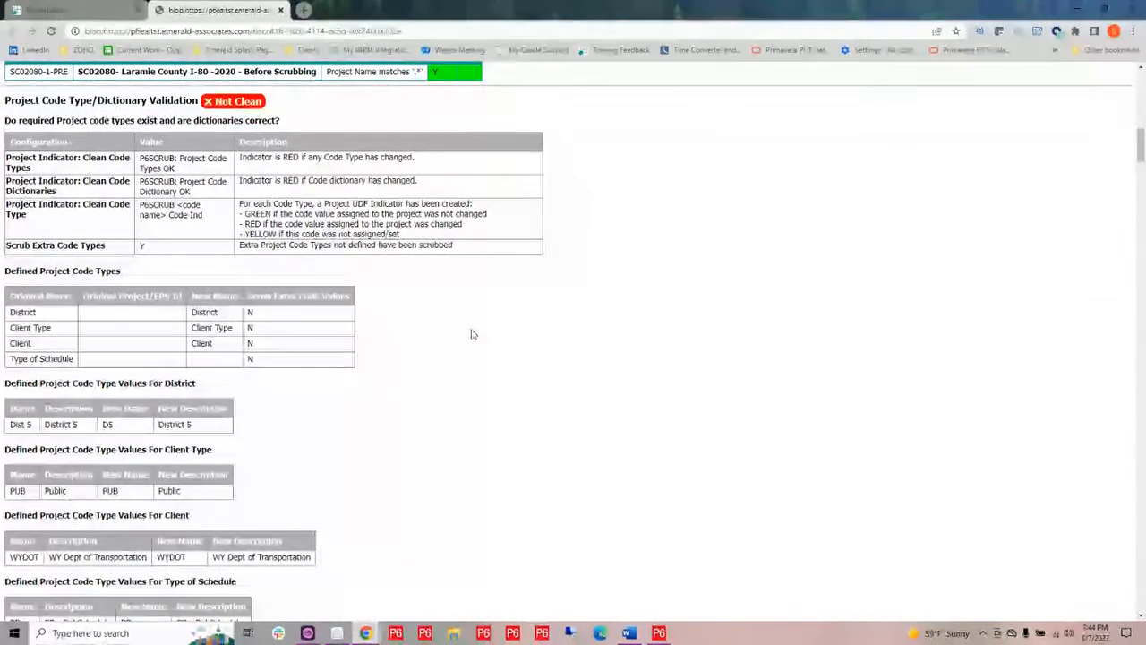
{"action": "scroll", "coordinate": [681, 301], "scroll_direction": "down", "scroll_amount": 1}
{"action": "scroll", "coordinate": [680, 301], "scroll_direction": "down", "scroll_amount": 5}
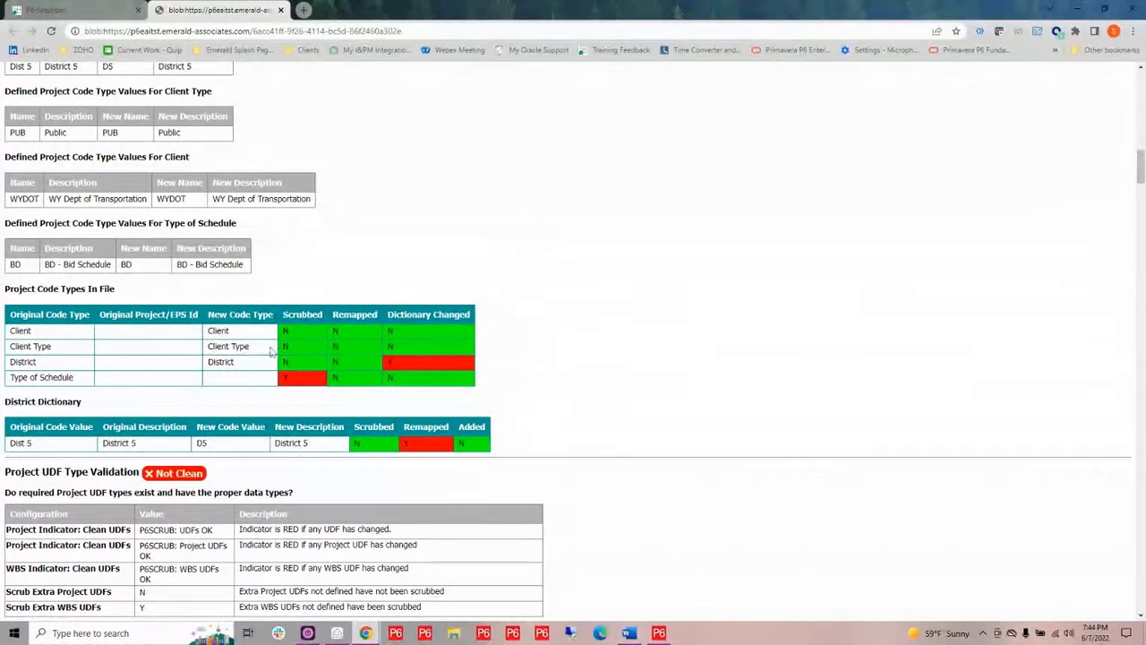
{"action": "left_click_drag", "start_coordinate": [16, 398], "coordinate": [7, 402]}
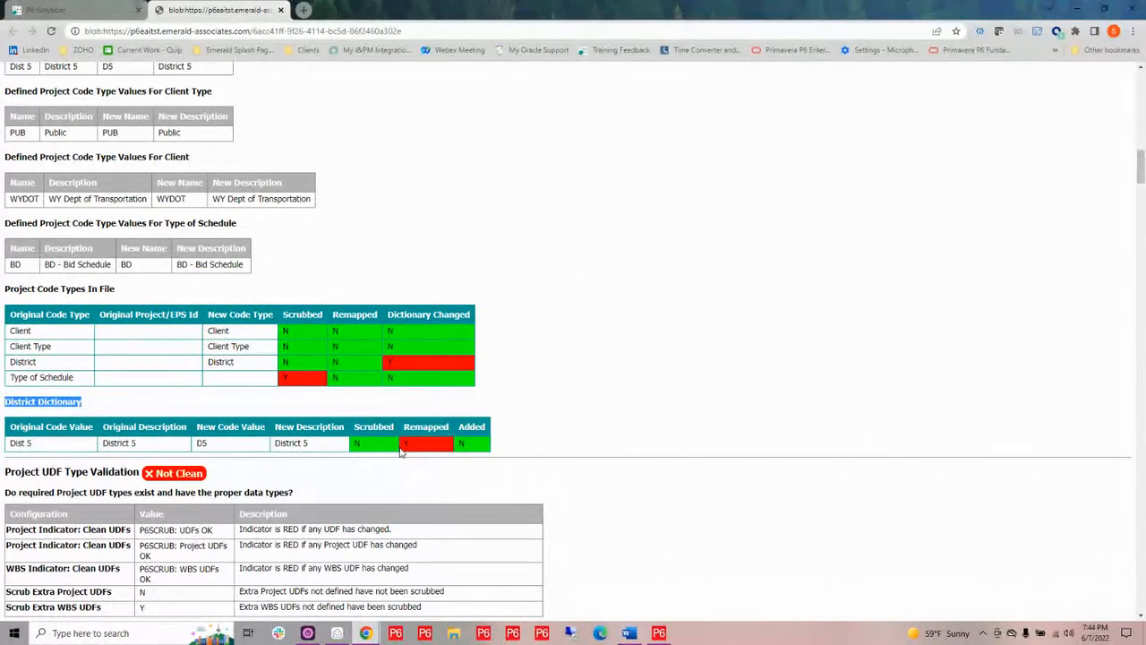
{"action": "scroll", "coordinate": [690, 457], "scroll_direction": "down", "scroll_amount": 5}
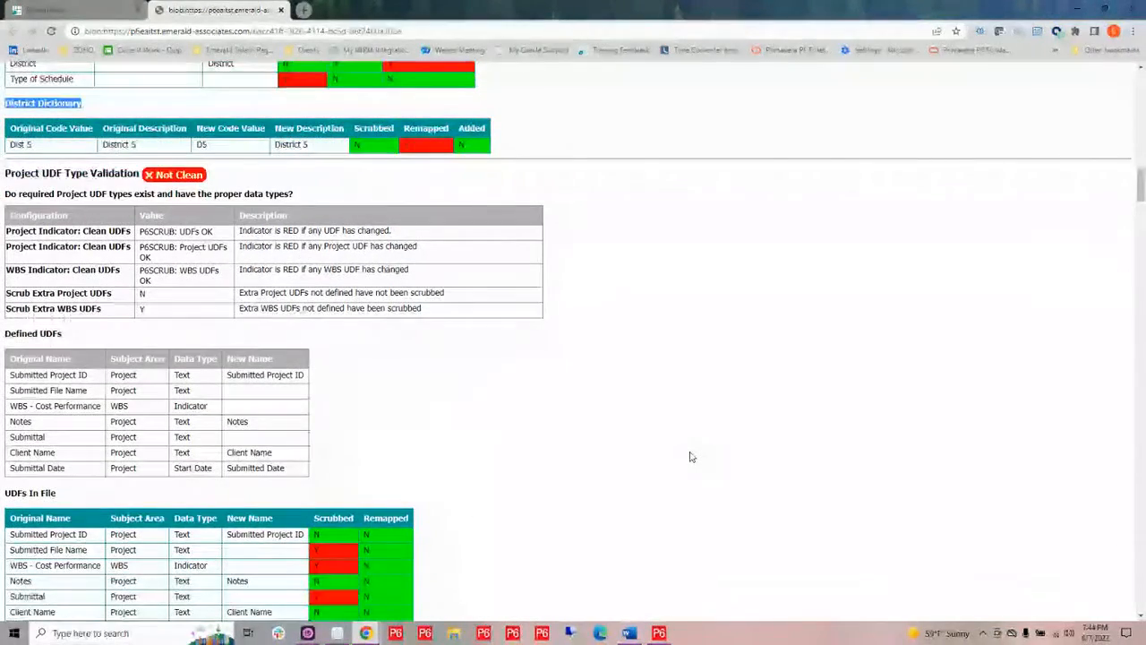
{"action": "scroll", "coordinate": [690, 456], "scroll_direction": "down", "scroll_amount": 1}
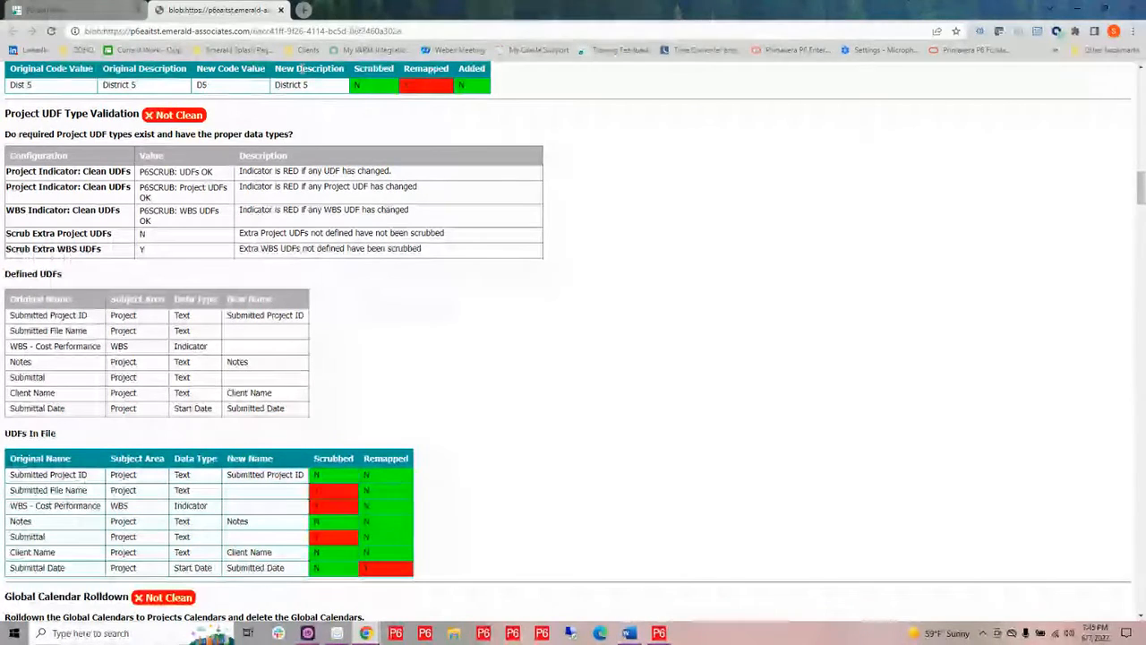
Download the scrubbed results of SC02080-1-PRE-Master.xer as a zip into the Extra files P6-Scrubber folder and open it
{"action": "left_click", "coordinate": [281, 10]}
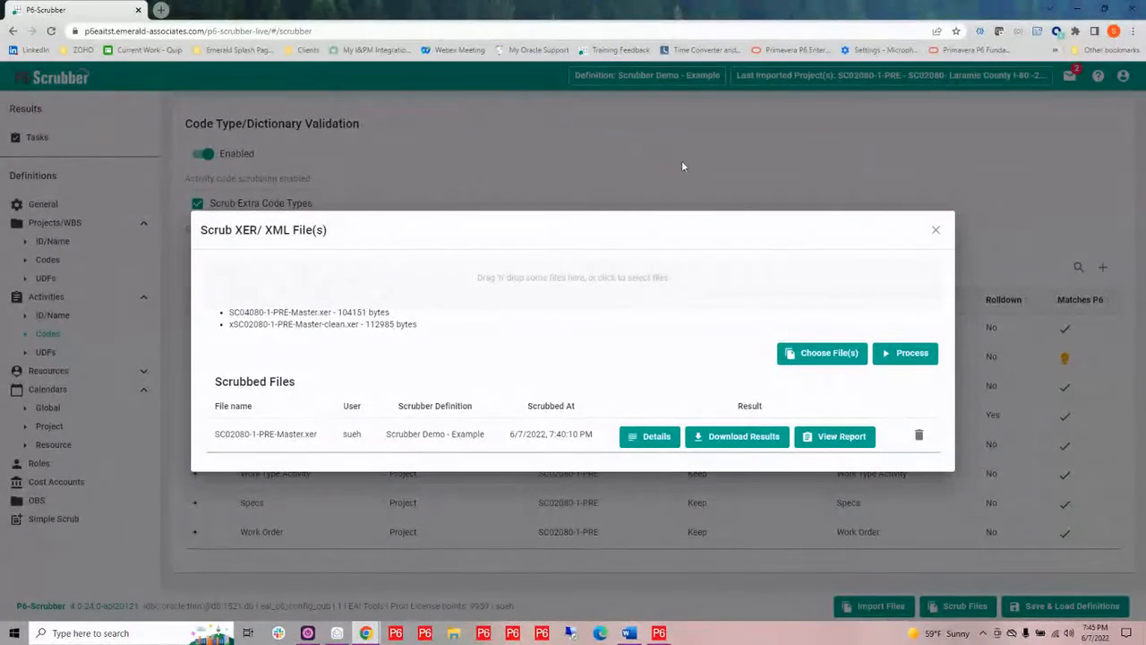
{"action": "left_click", "coordinate": [746, 437]}
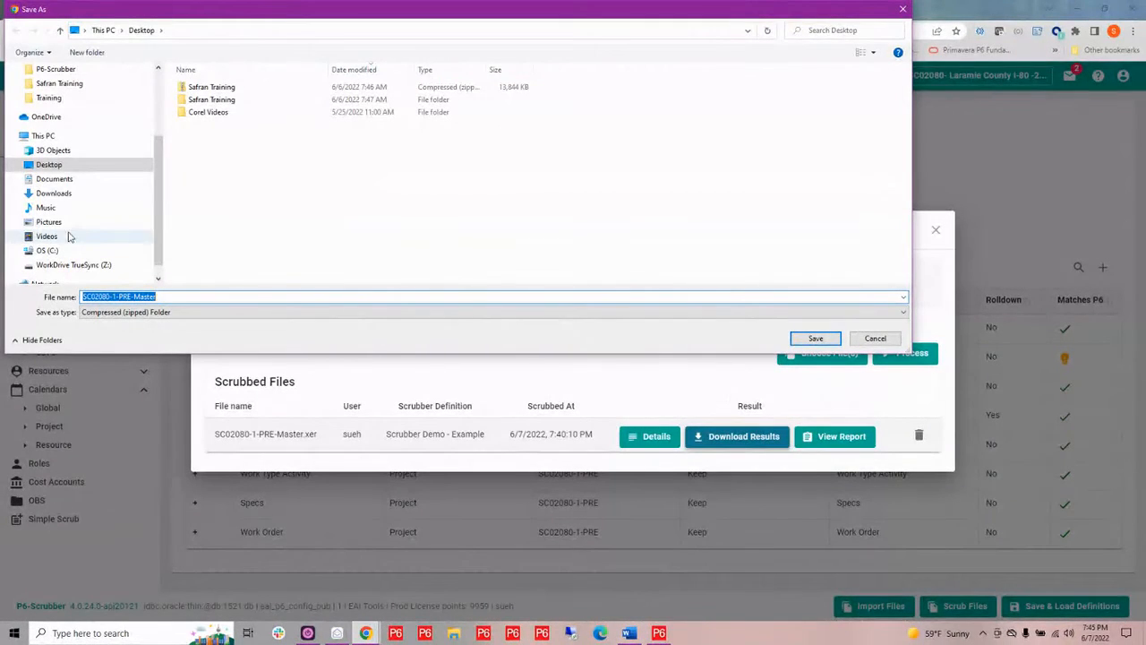
{"action": "left_click", "coordinate": [77, 266]}
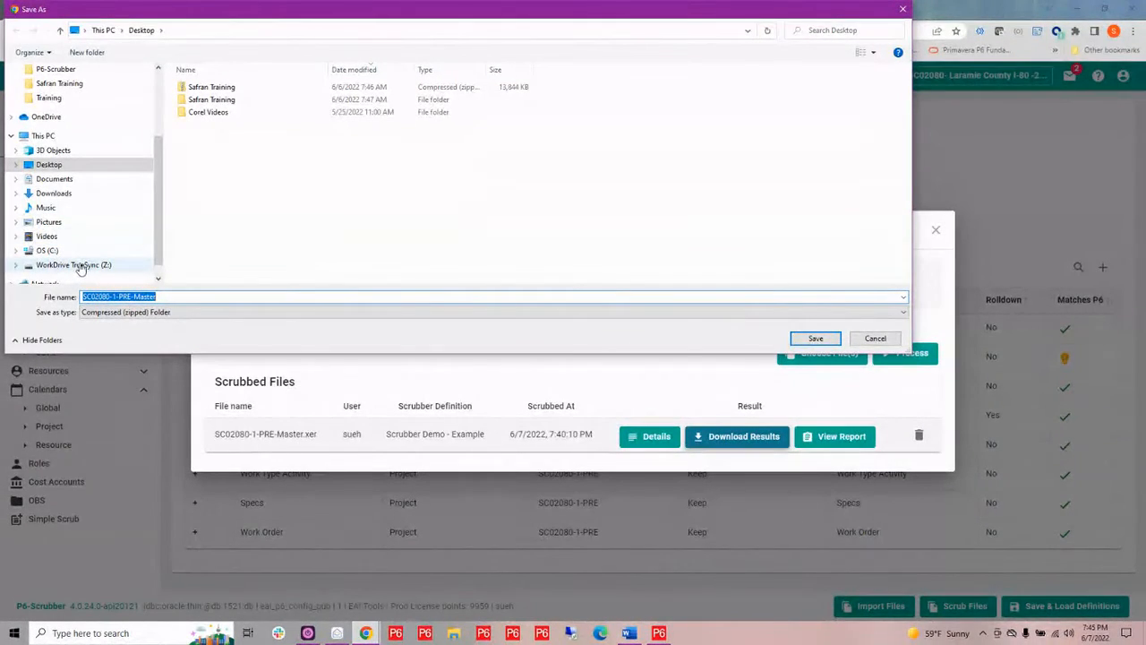
{"action": "scroll", "coordinate": [202, 264], "scroll_direction": "down", "scroll_amount": 2}
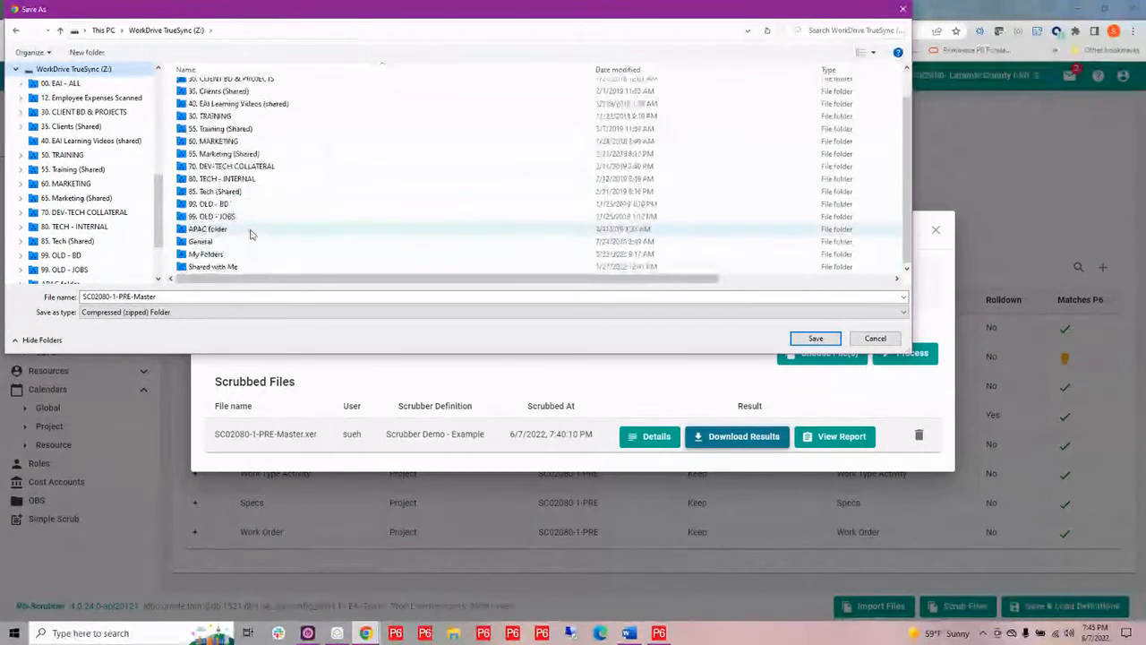
{"action": "double_click", "coordinate": [202, 251]}
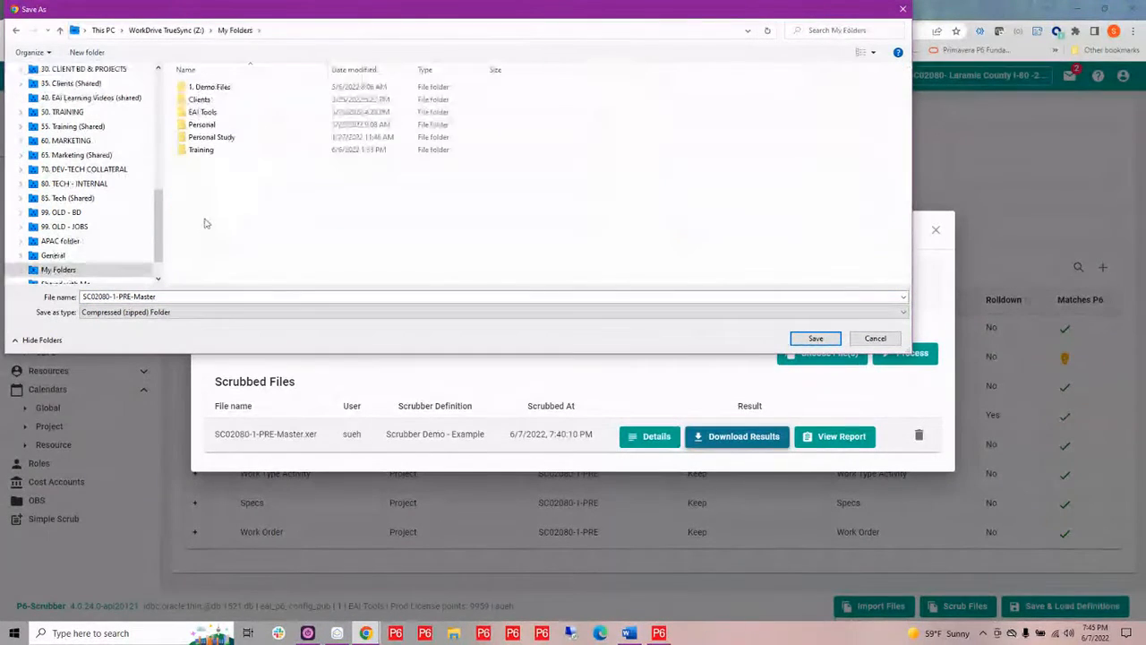
{"action": "double_click", "coordinate": [205, 87]}
{"action": "double_click", "coordinate": [205, 88]}
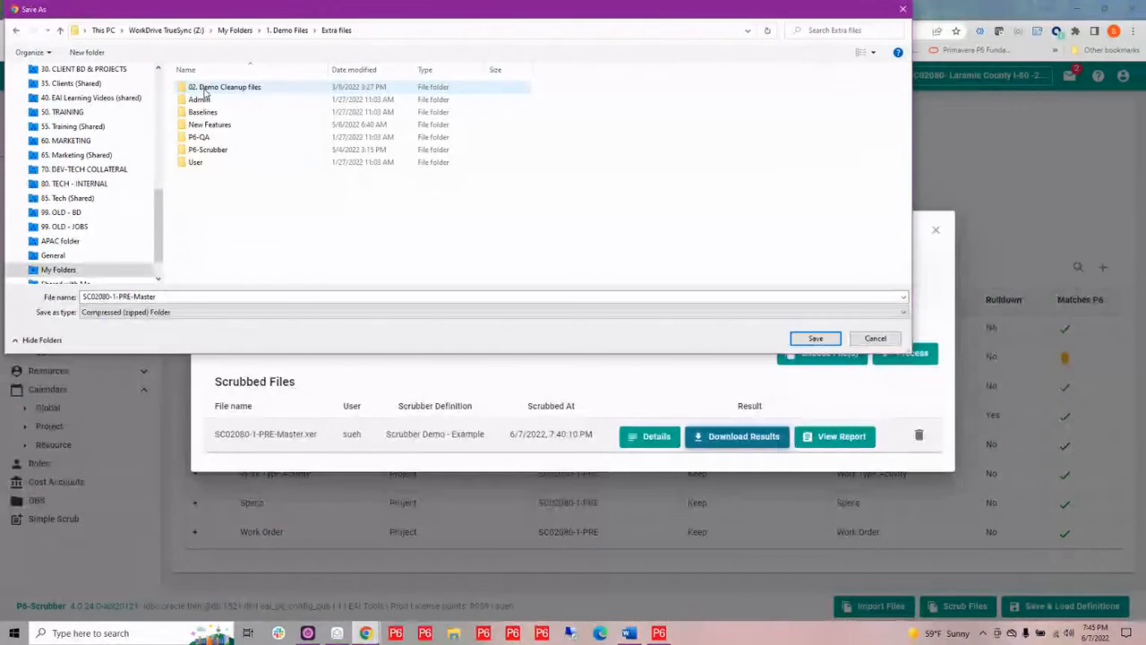
{"action": "double_click", "coordinate": [206, 151]}
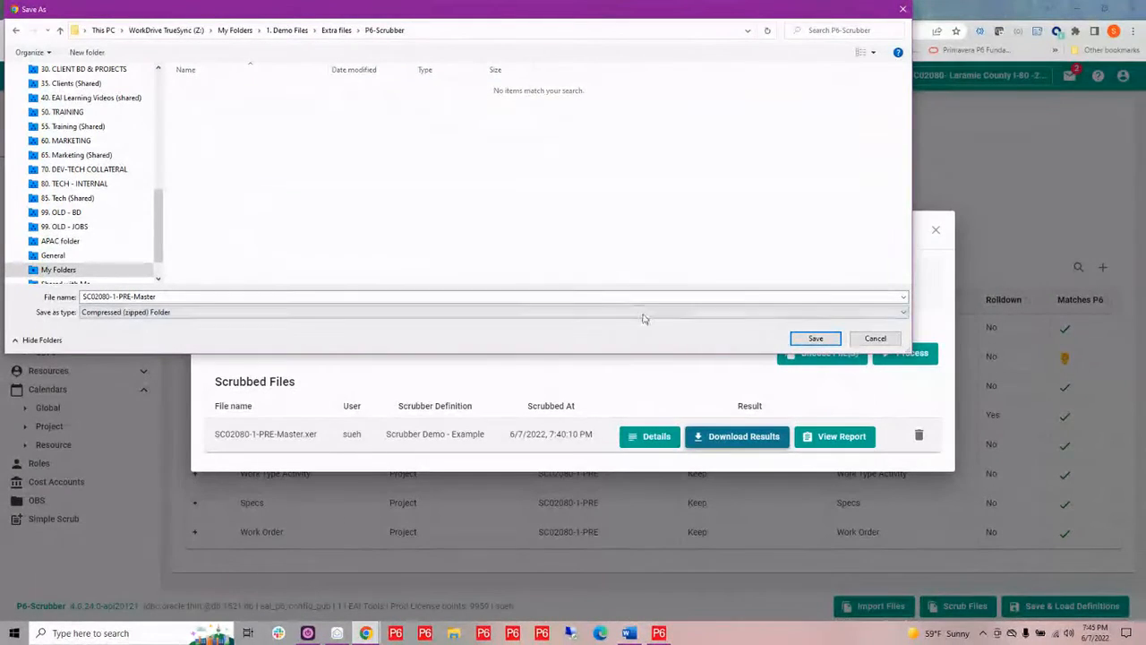
{"action": "left_click", "coordinate": [813, 338]}
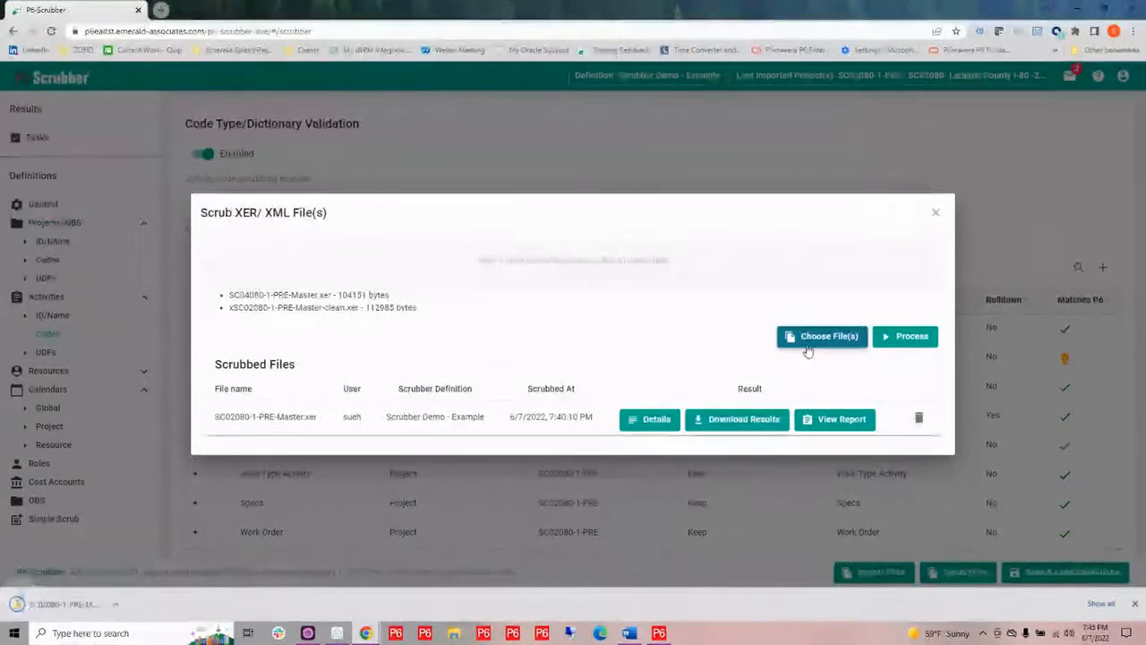
{"action": "left_click", "coordinate": [70, 605]}
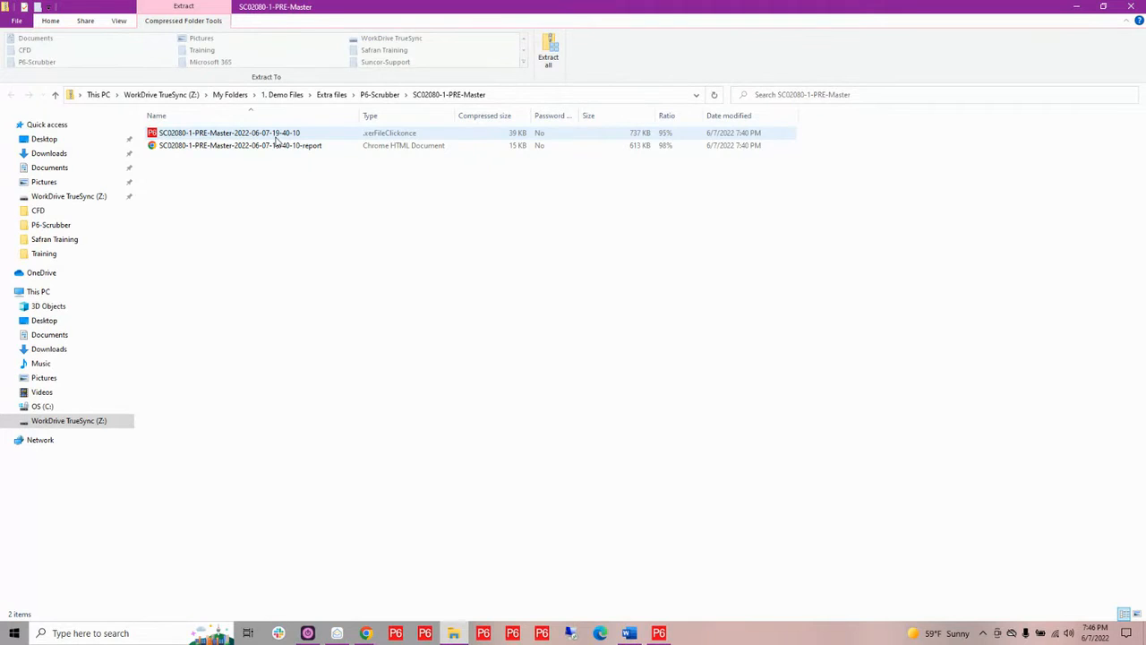
Switch to Primavera P6 and open the P6-Scrubber Changes notebook of the 3-SC02080-1-POST XER project
{"action": "left_click", "coordinate": [661, 634]}
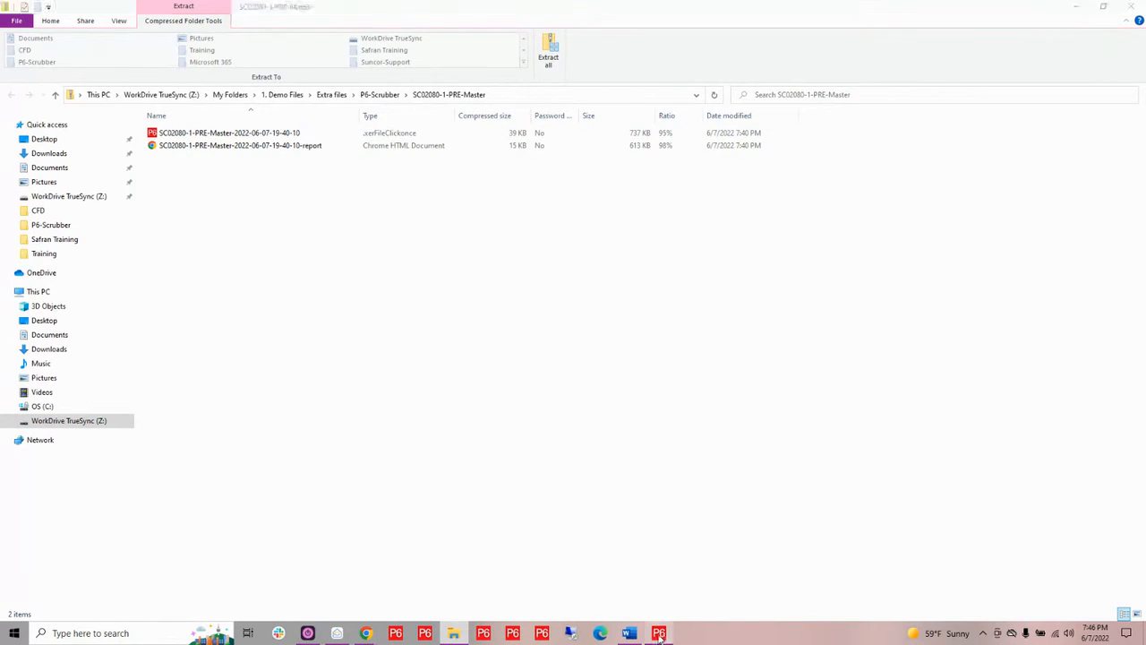
{"action": "left_click", "coordinate": [725, 227]}
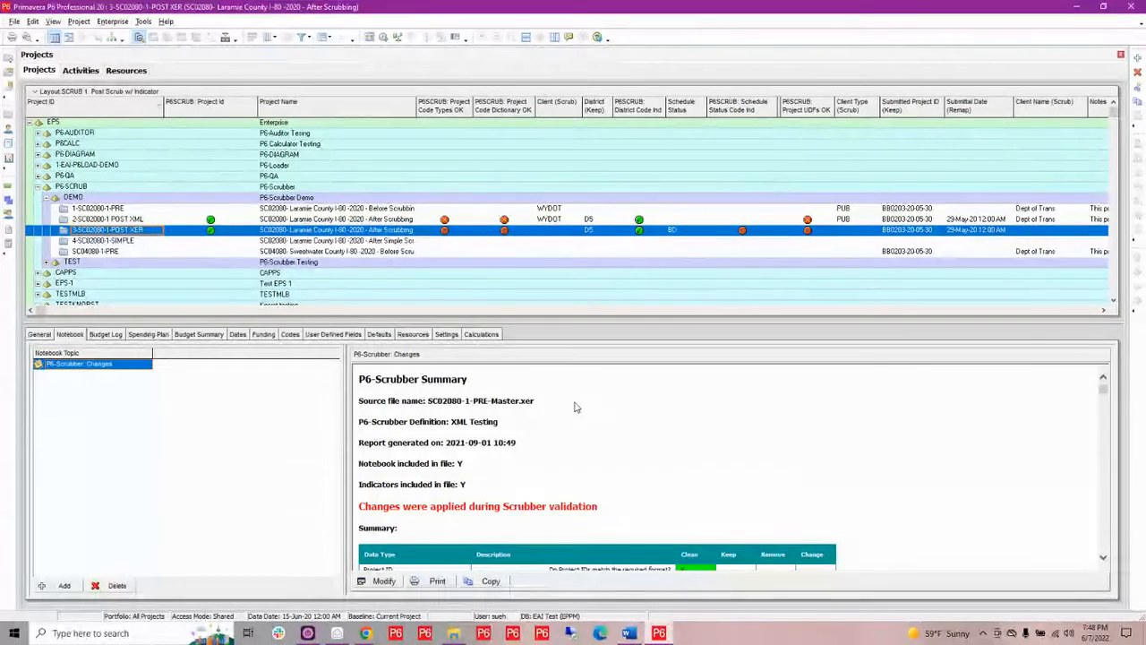
{"action": "left_click", "coordinate": [382, 582]}
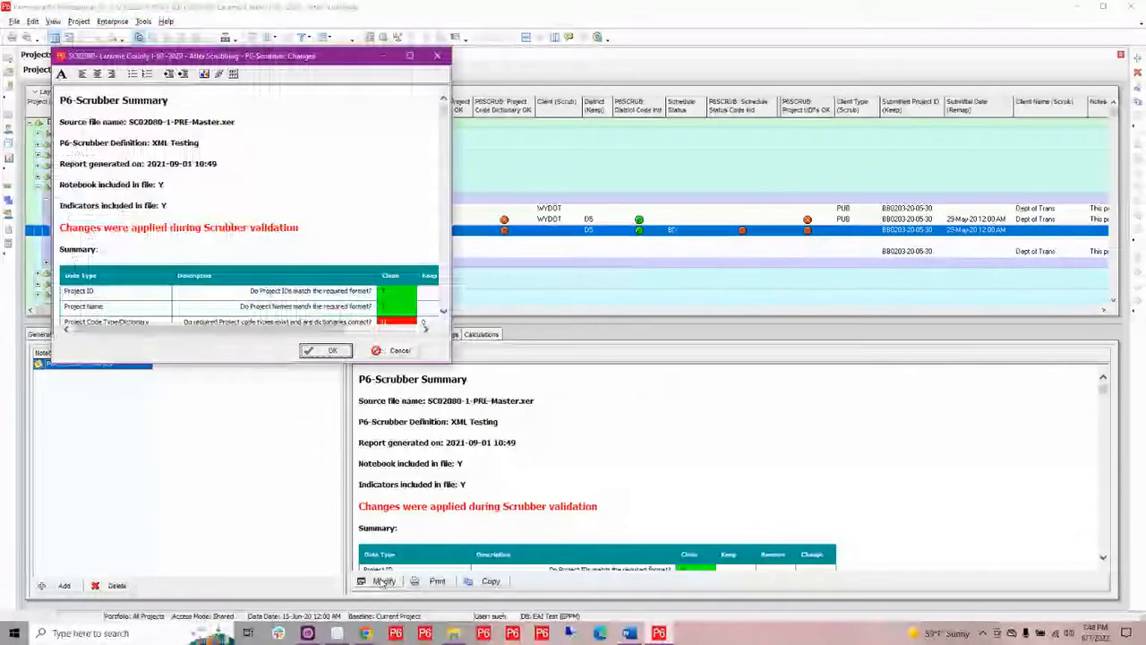
{"action": "left_click", "coordinate": [409, 55]}
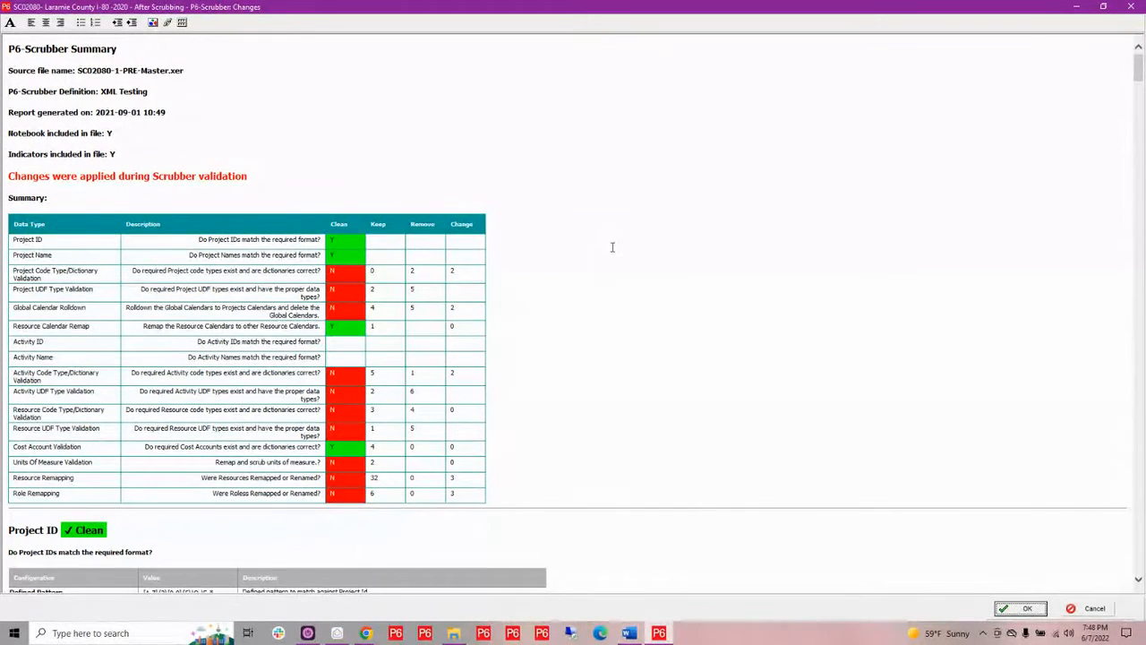
{"action": "left_click", "coordinate": [1132, 9]}
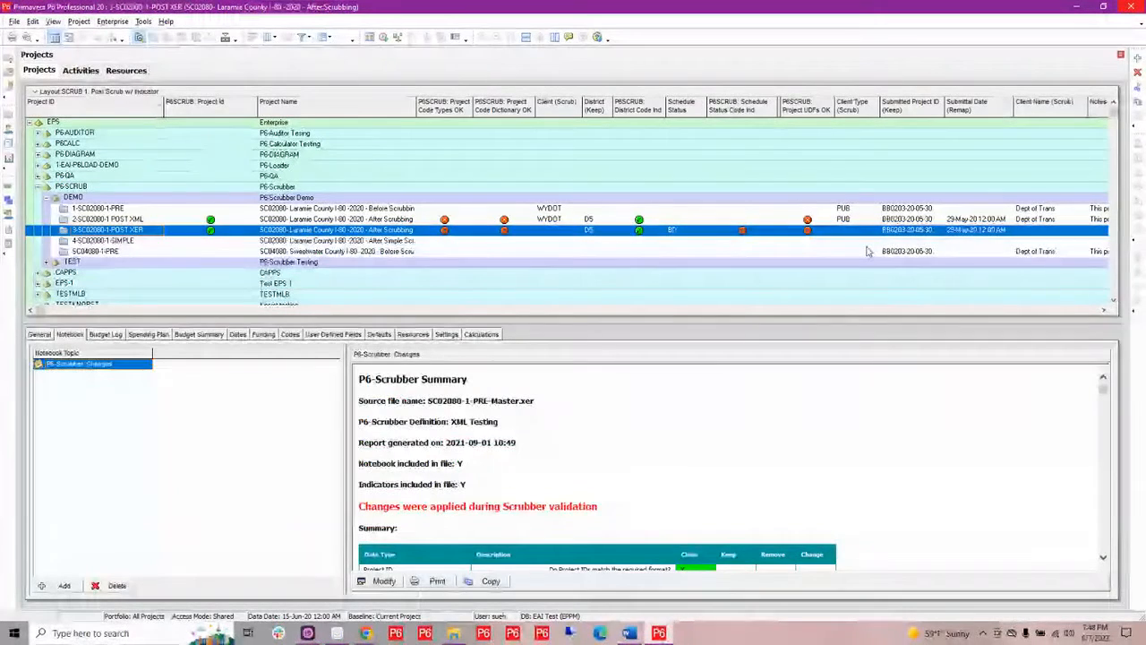
Review the P6SCRUB indicator columns across the project's activities
{"action": "left_click", "coordinate": [84, 72]}
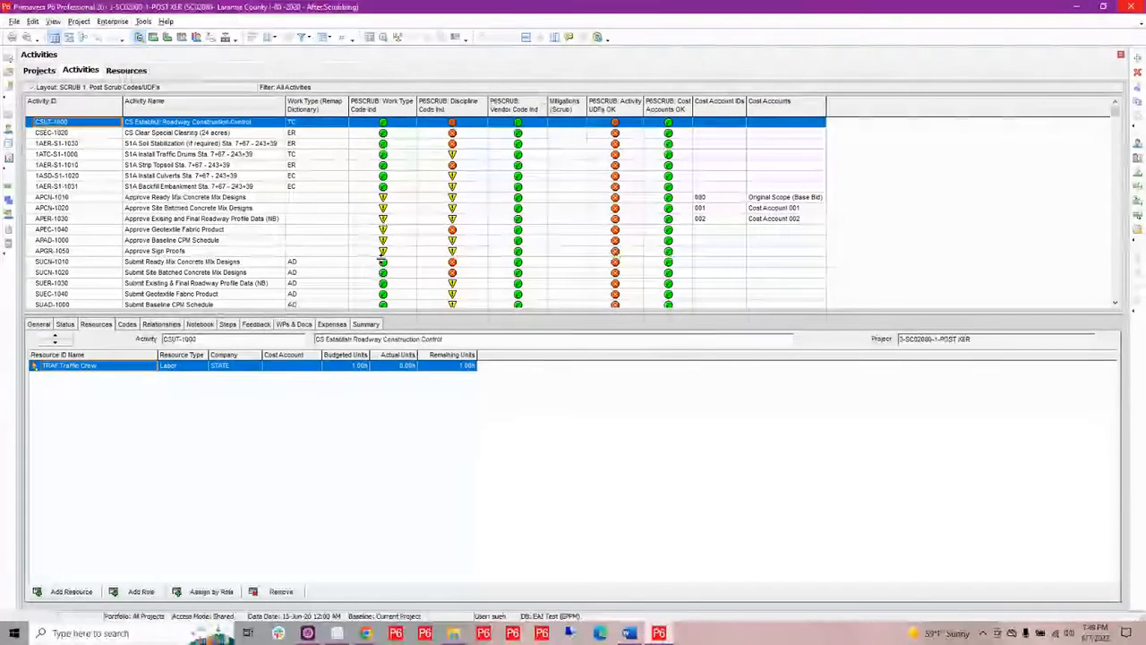
{"action": "scroll", "coordinate": [383, 260], "scroll_direction": "down", "scroll_amount": 1}
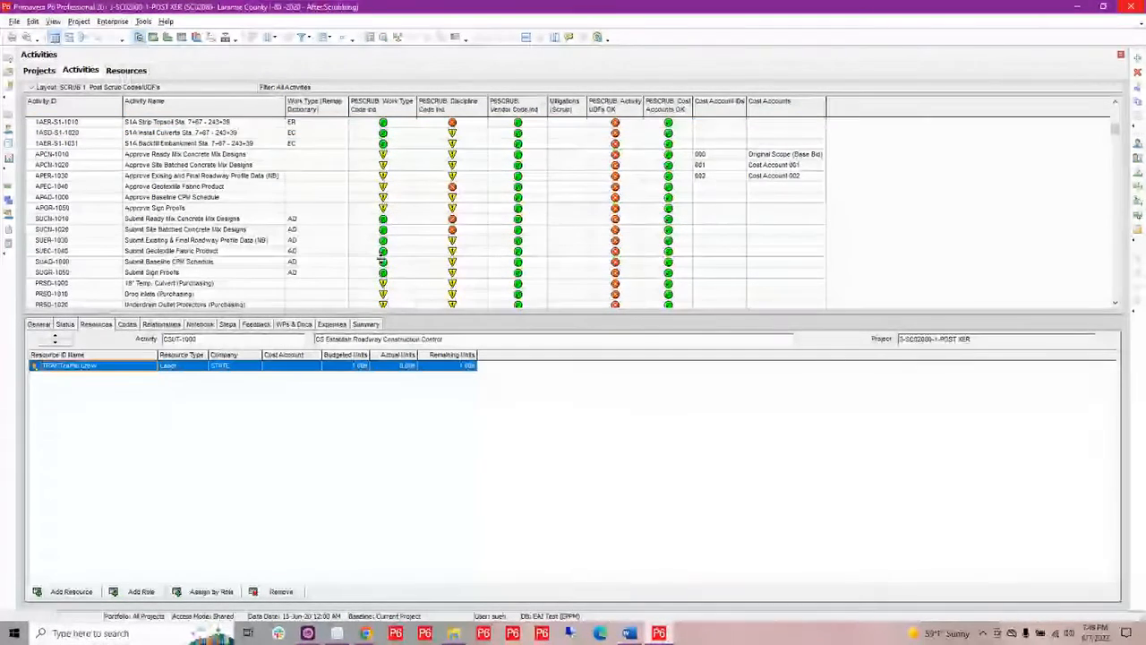
{"action": "scroll", "coordinate": [577, 190], "scroll_direction": "up", "scroll_amount": 1}
{"action": "scroll", "coordinate": [577, 190], "scroll_direction": "up", "scroll_amount": 1}
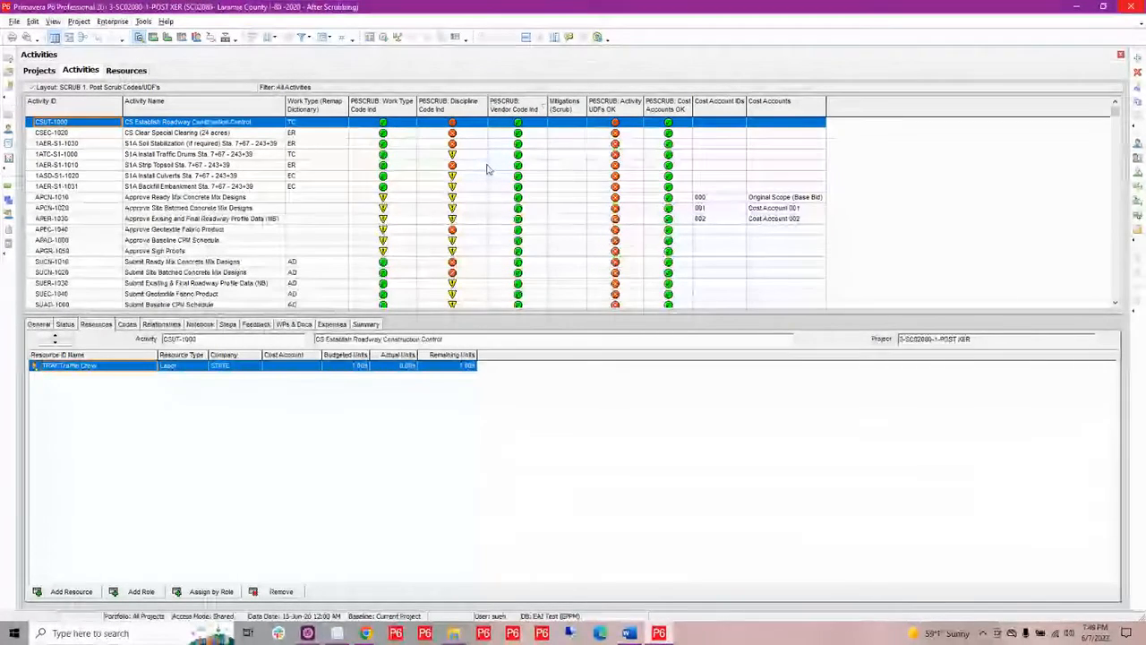
{"action": "scroll", "coordinate": [568, 171], "scroll_direction": "down", "scroll_amount": 4}
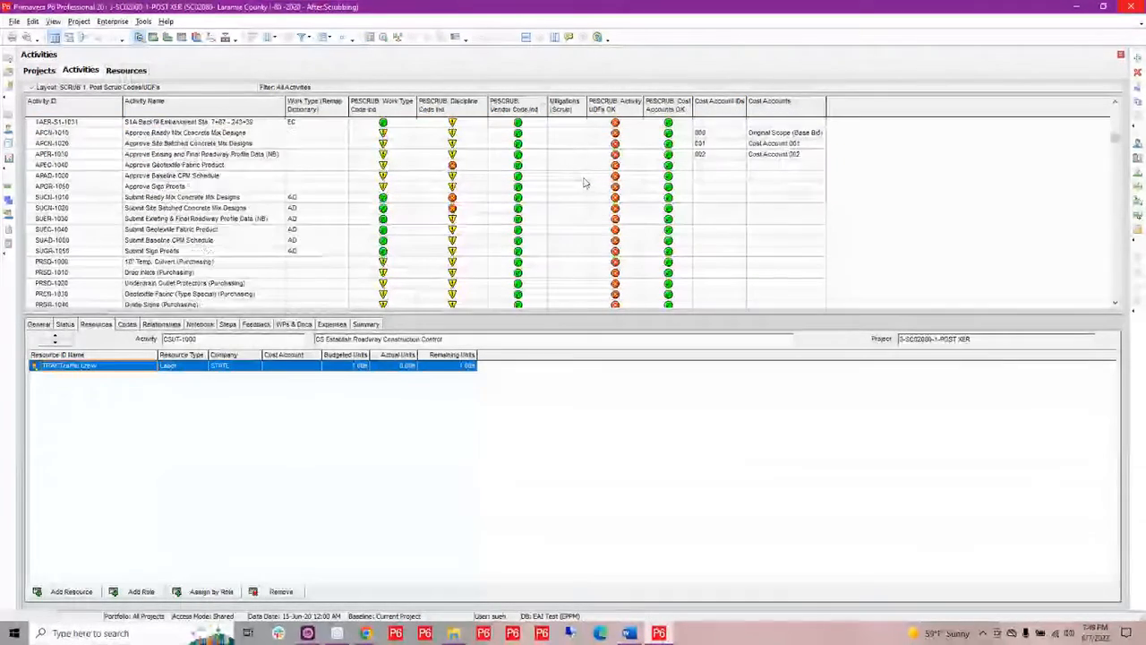
{"action": "scroll", "coordinate": [584, 184], "scroll_direction": "down", "scroll_amount": 1}
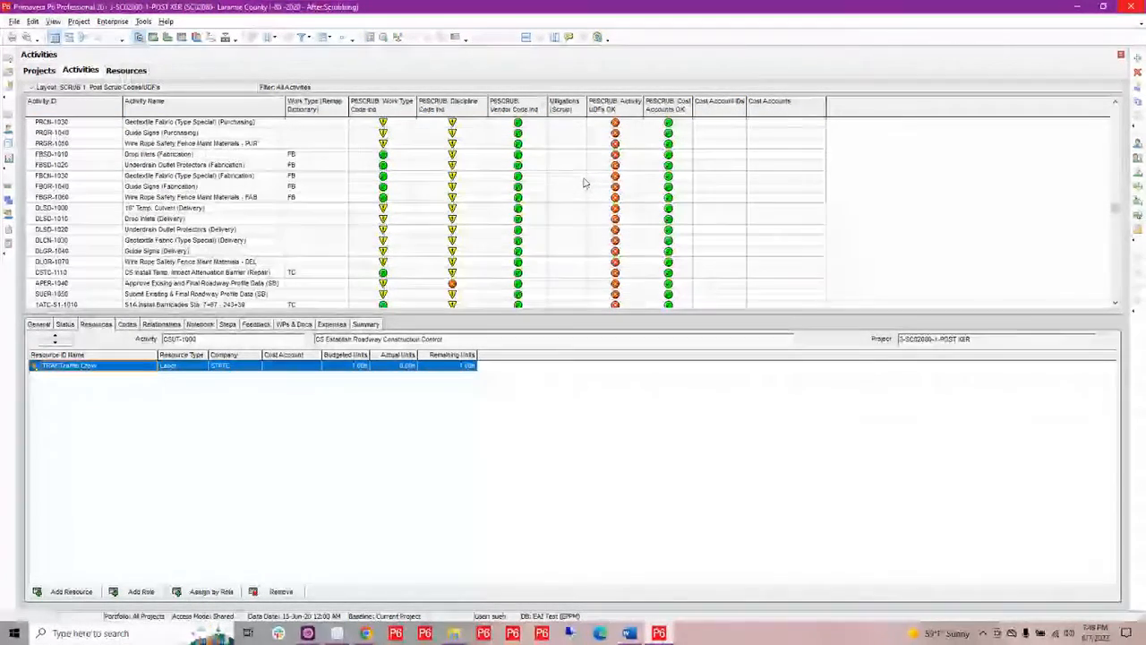
{"action": "scroll", "coordinate": [584, 183], "scroll_direction": "up", "scroll_amount": 1}
{"action": "scroll", "coordinate": [583, 173], "scroll_direction": "up", "scroll_amount": 1}
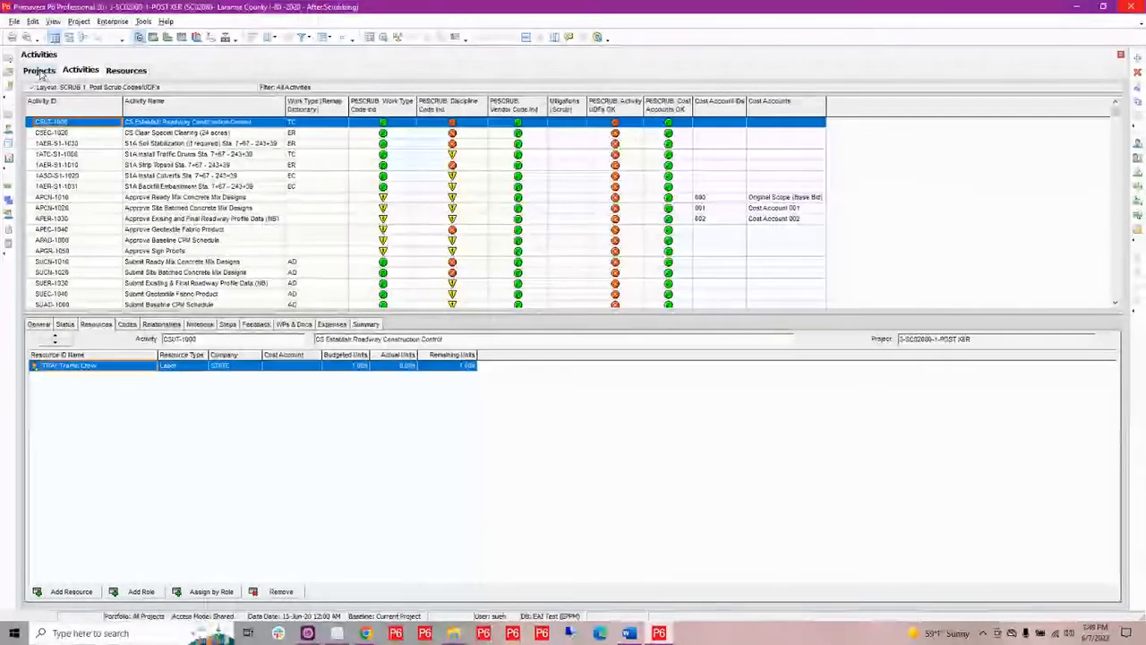
Open the 4-SC02080-1-SIMPLE project and view its activities
{"action": "left_click", "coordinate": [39, 71]}
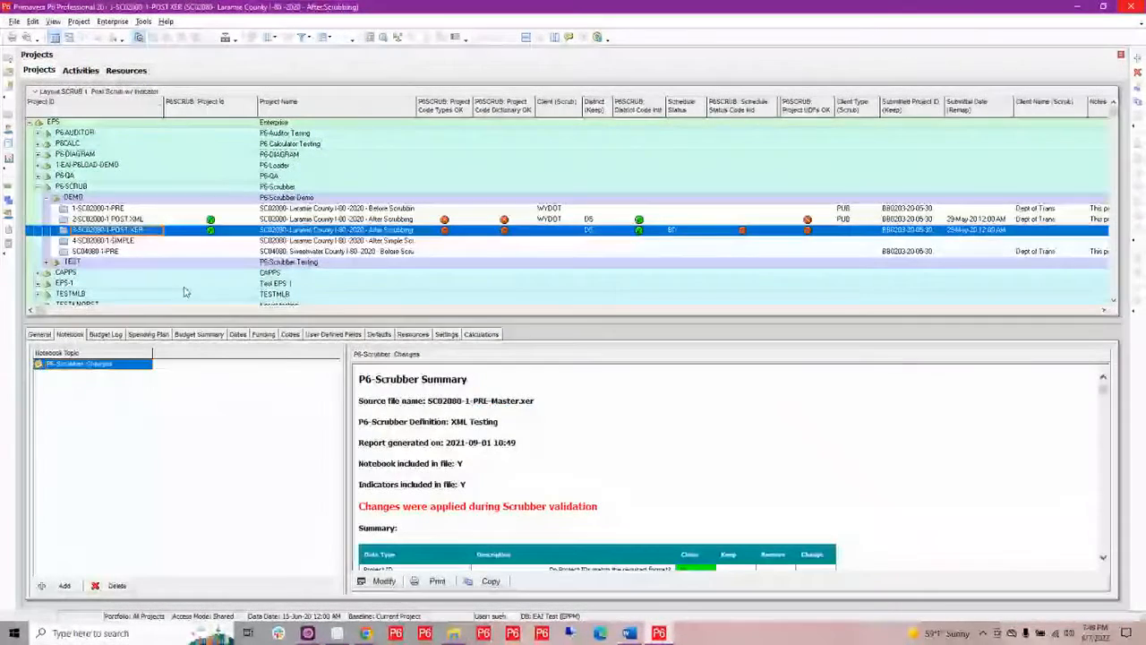
{"action": "left_click", "coordinate": [283, 241]}
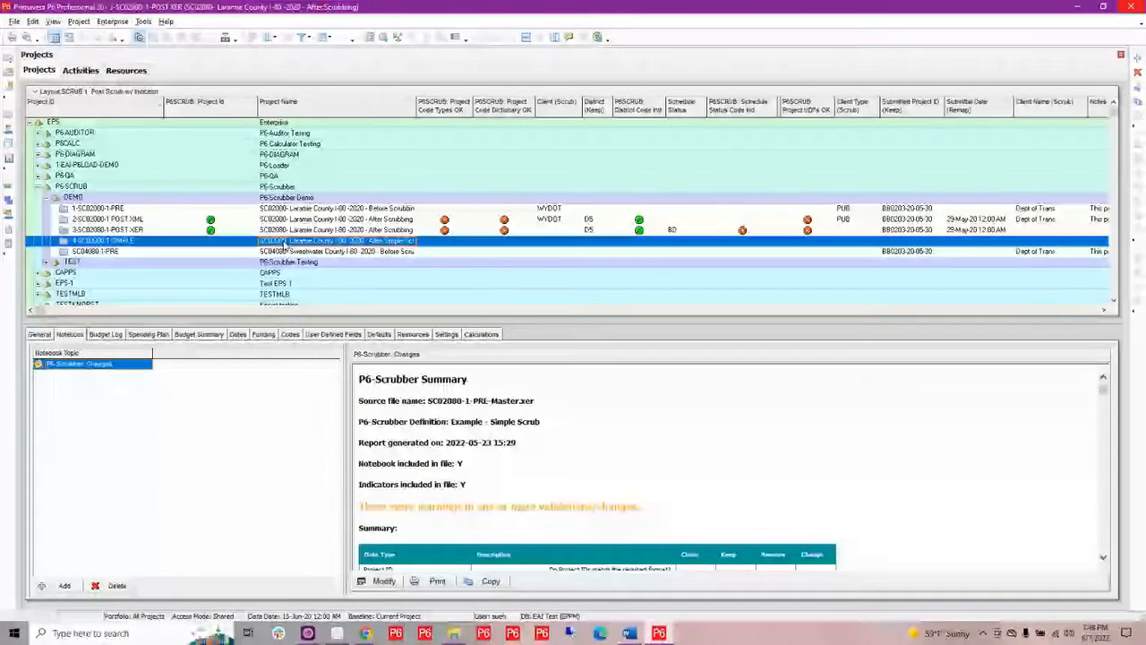
{"action": "right_click", "coordinate": [285, 244]}
{"action": "left_click", "coordinate": [314, 250]}
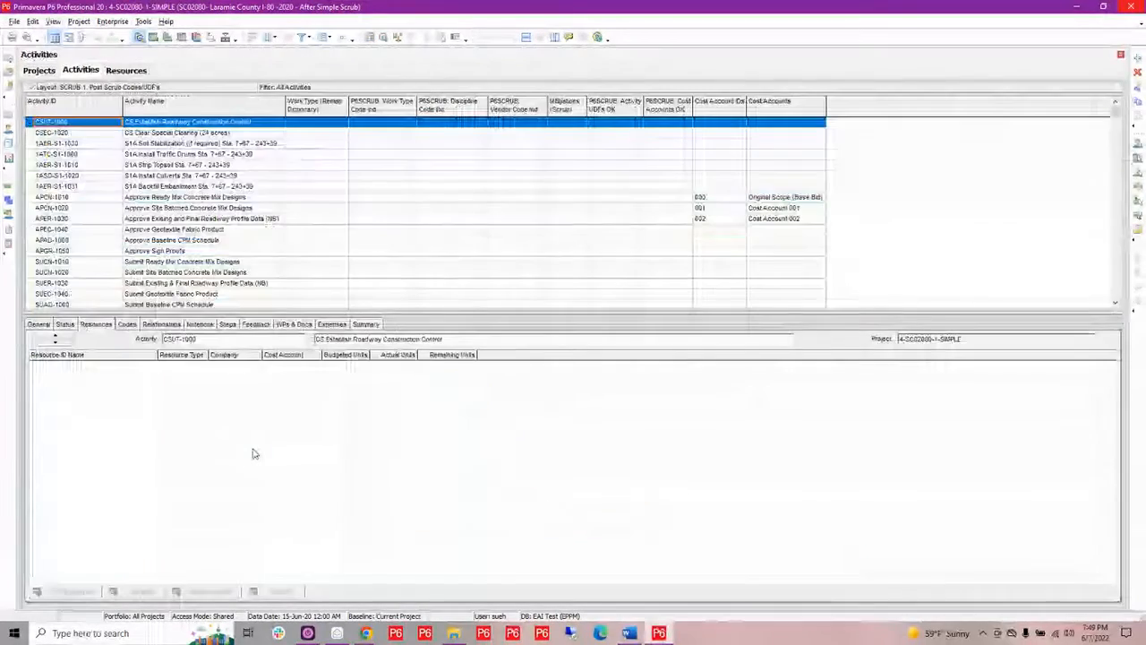
Review the project's resources and browse the global activity code types in the Activity Codes dialog
{"action": "left_click", "coordinate": [126, 71]}
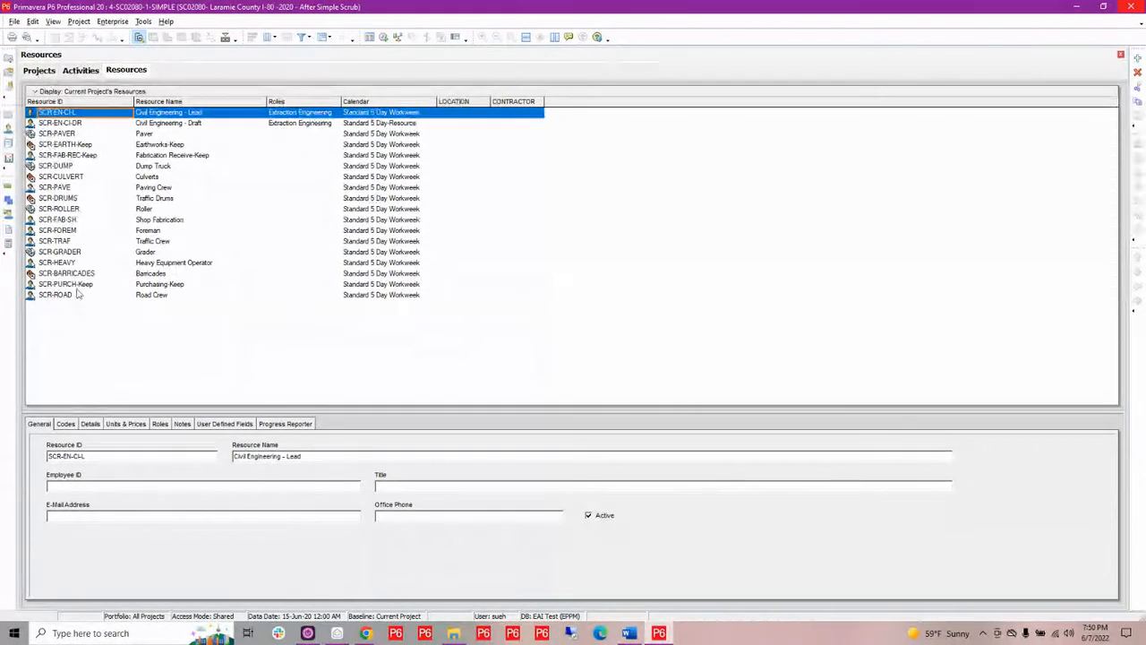
{"action": "left_click", "coordinate": [114, 22]}
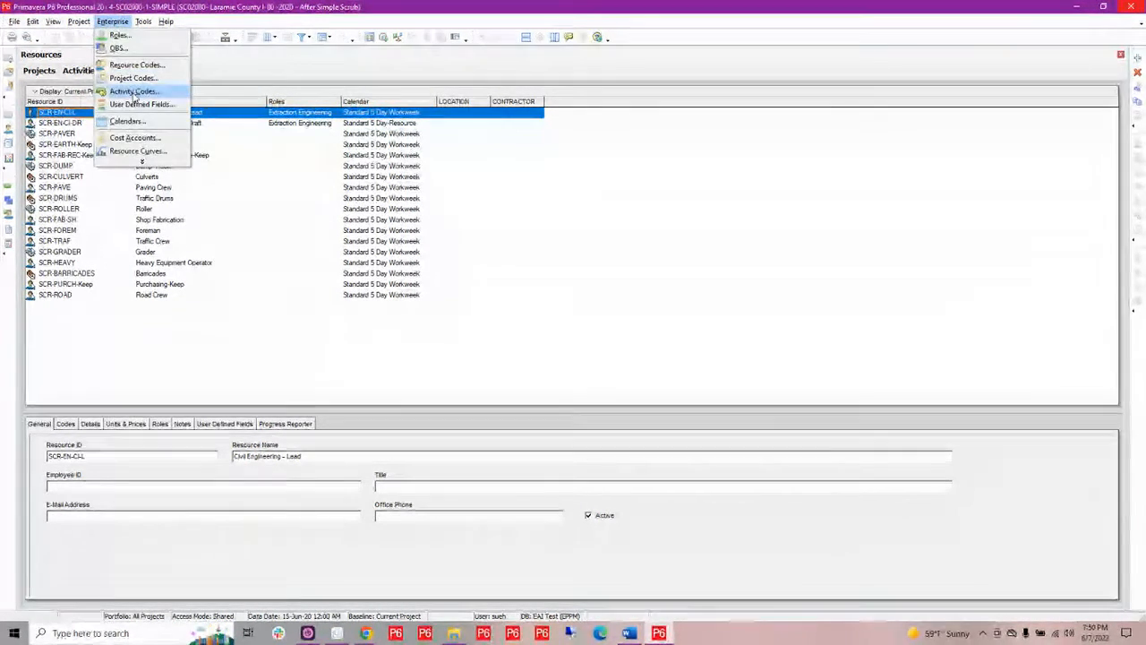
{"action": "left_click", "coordinate": [133, 90]}
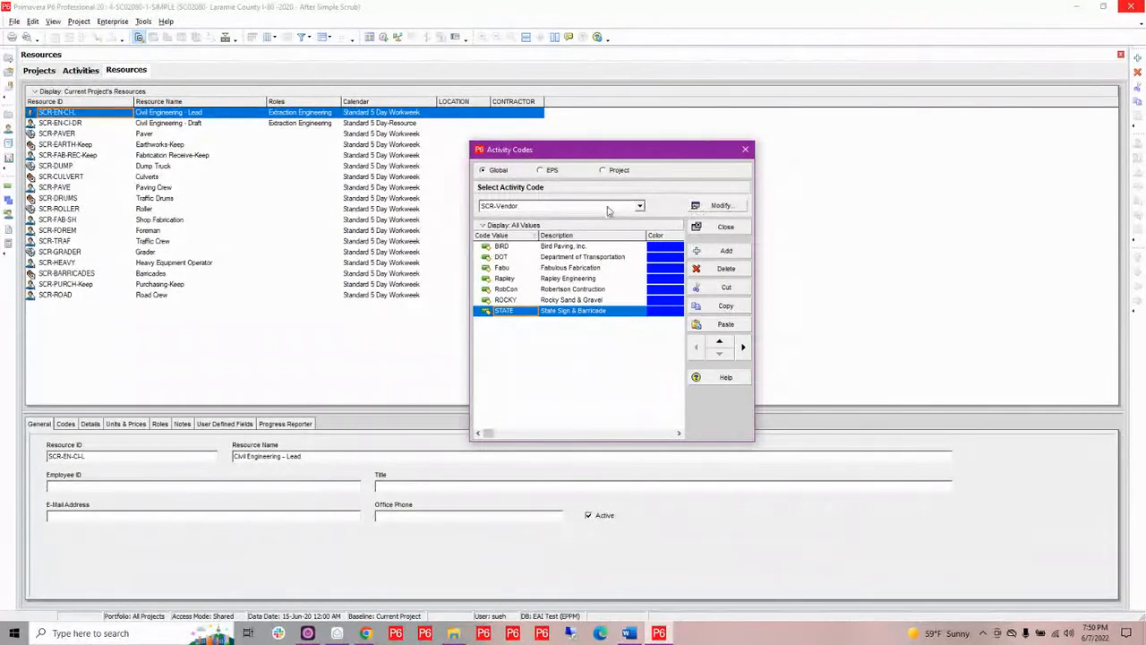
{"action": "left_click", "coordinate": [607, 207]}
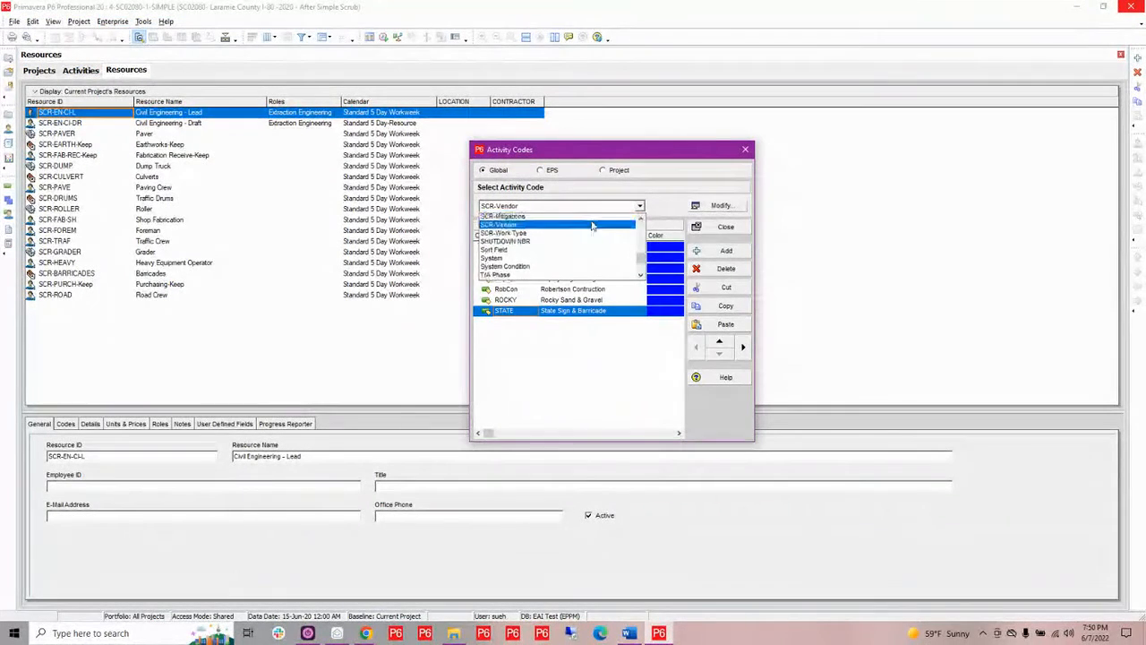
{"action": "scroll", "coordinate": [591, 229], "scroll_direction": "up", "scroll_amount": 2}
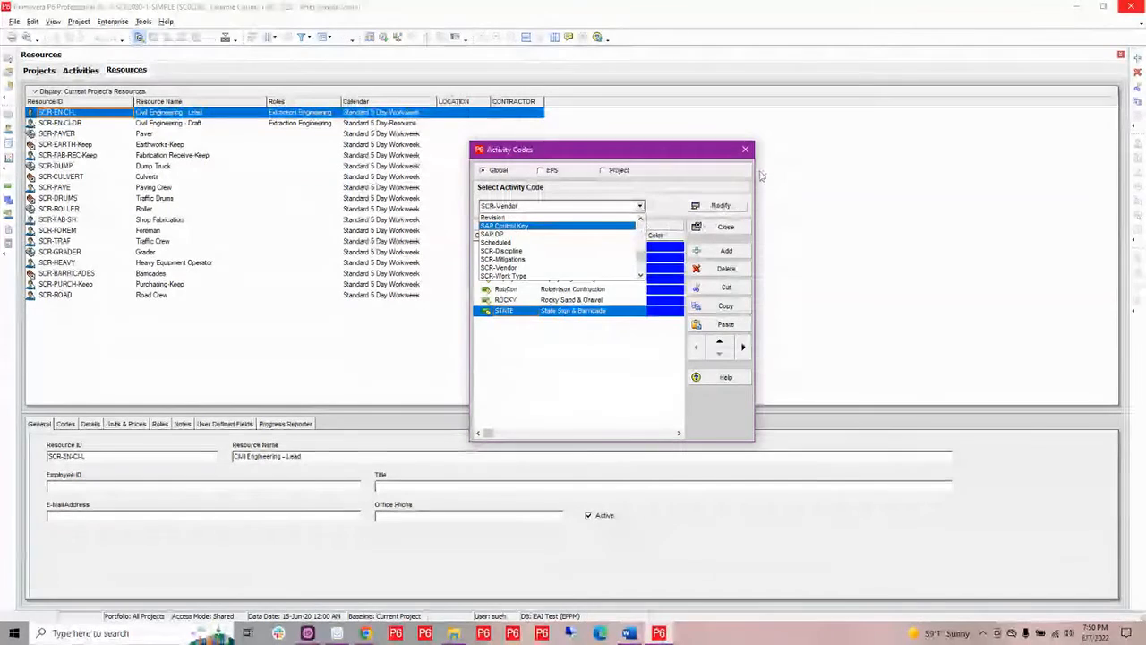
{"action": "left_click", "coordinate": [732, 168]}
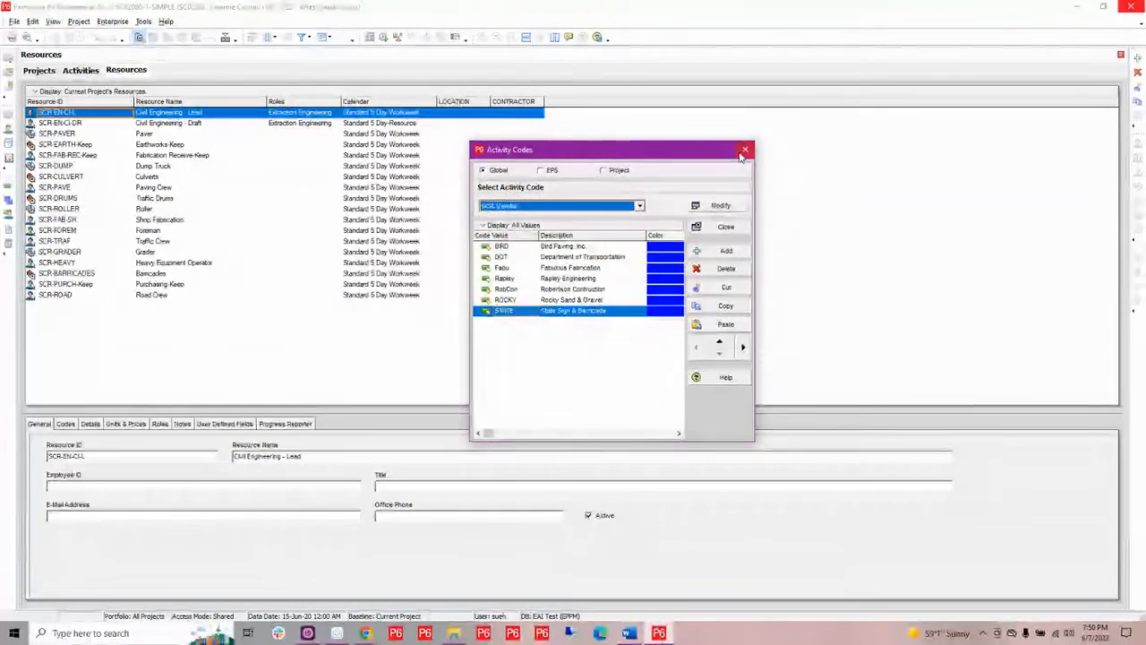
{"action": "left_click", "coordinate": [746, 149]}
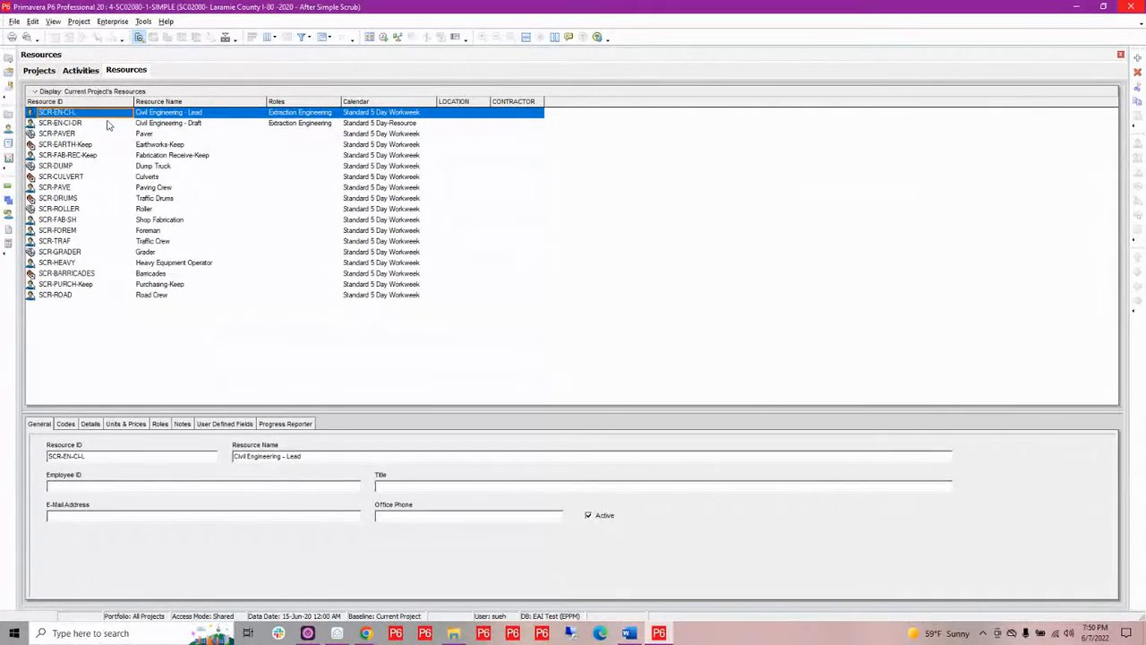
Return to the Projects view, switch to P6-Scrubber in the browser and close the Scrub XER/ XML File(s) dialog
{"action": "left_click", "coordinate": [39, 71]}
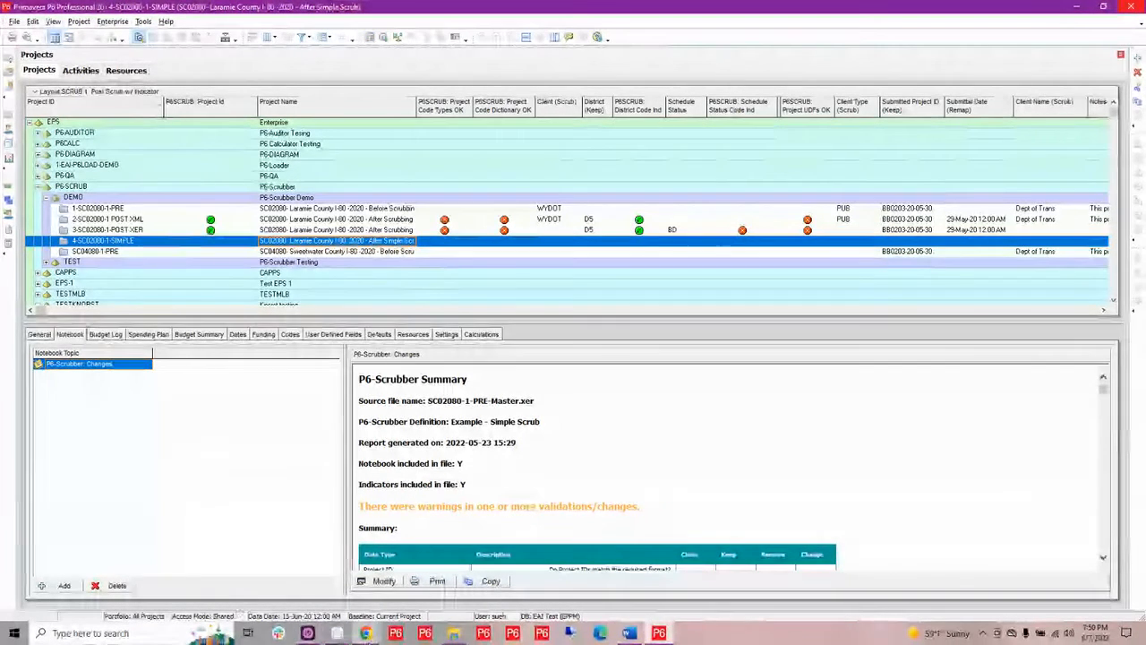
{"action": "mouse_move", "coordinate": [366, 633]}
{"action": "left_click", "coordinate": [237, 587]}
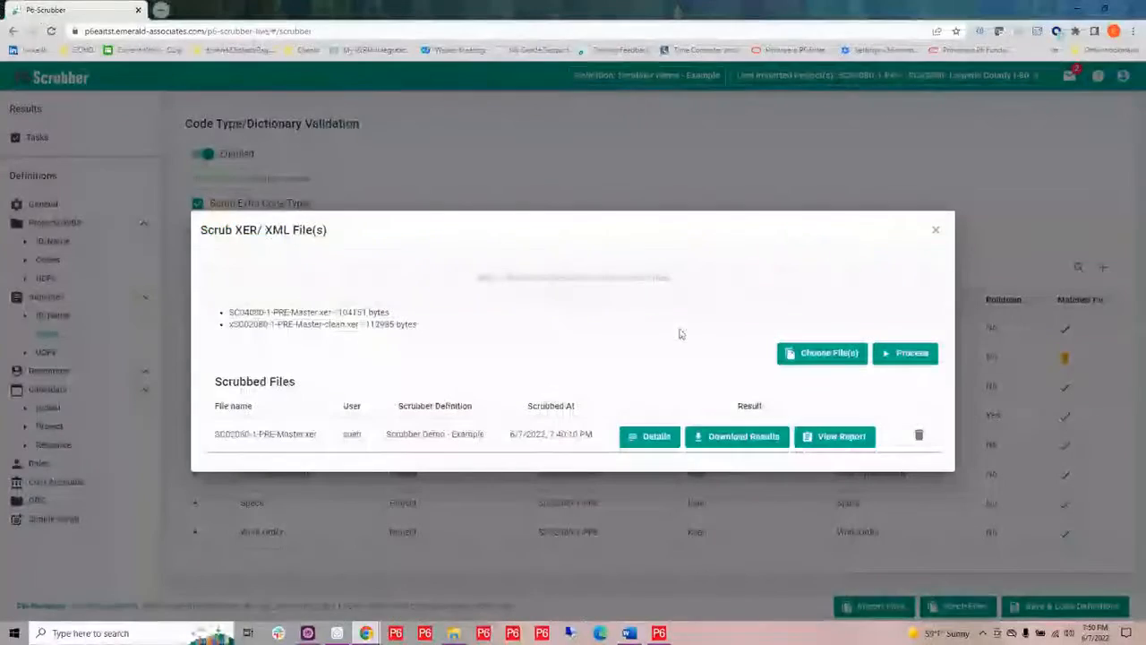
{"action": "left_click", "coordinate": [936, 233]}
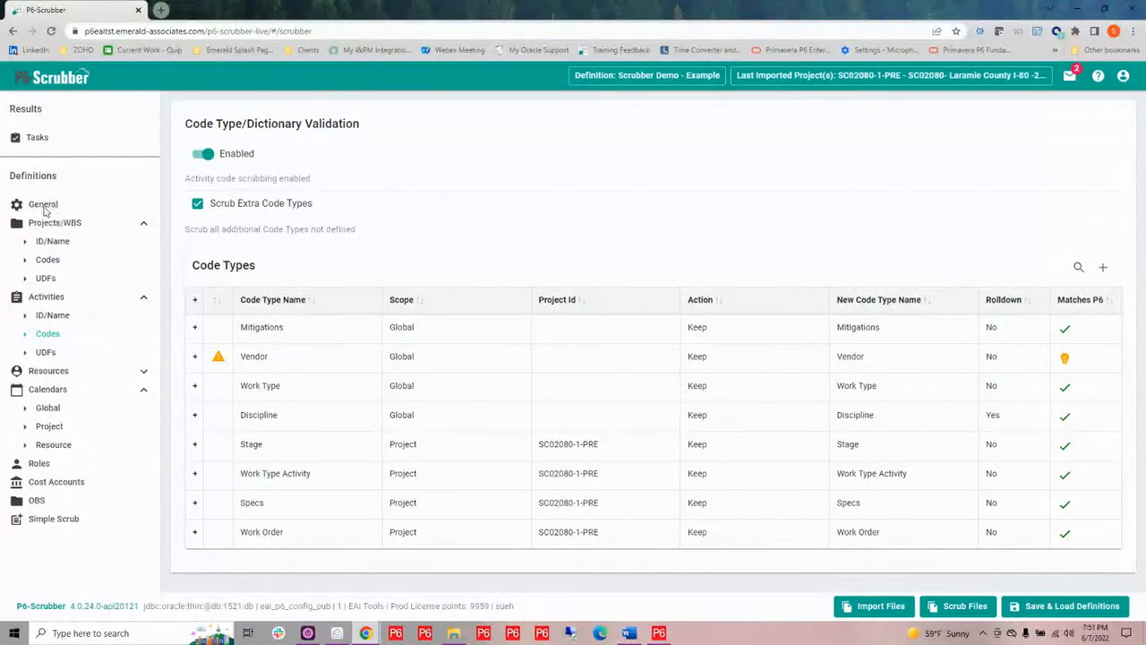
Open the definition's General settings and turn off Include Indicators In File
{"action": "left_click", "coordinate": [44, 208]}
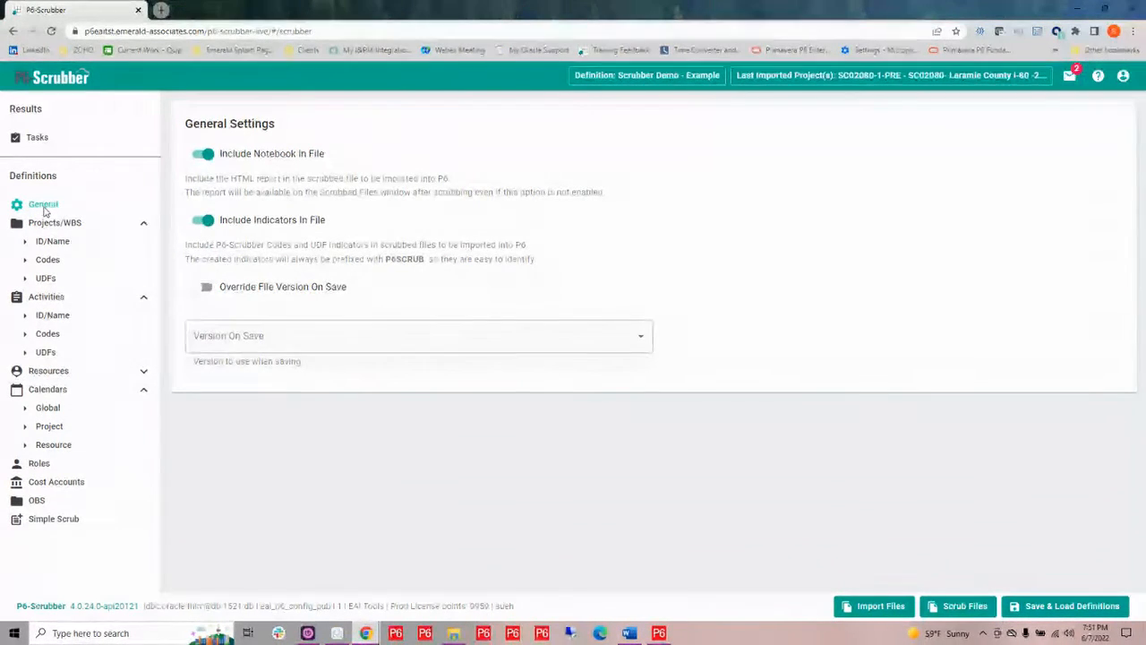
{"action": "left_click", "coordinate": [200, 224]}
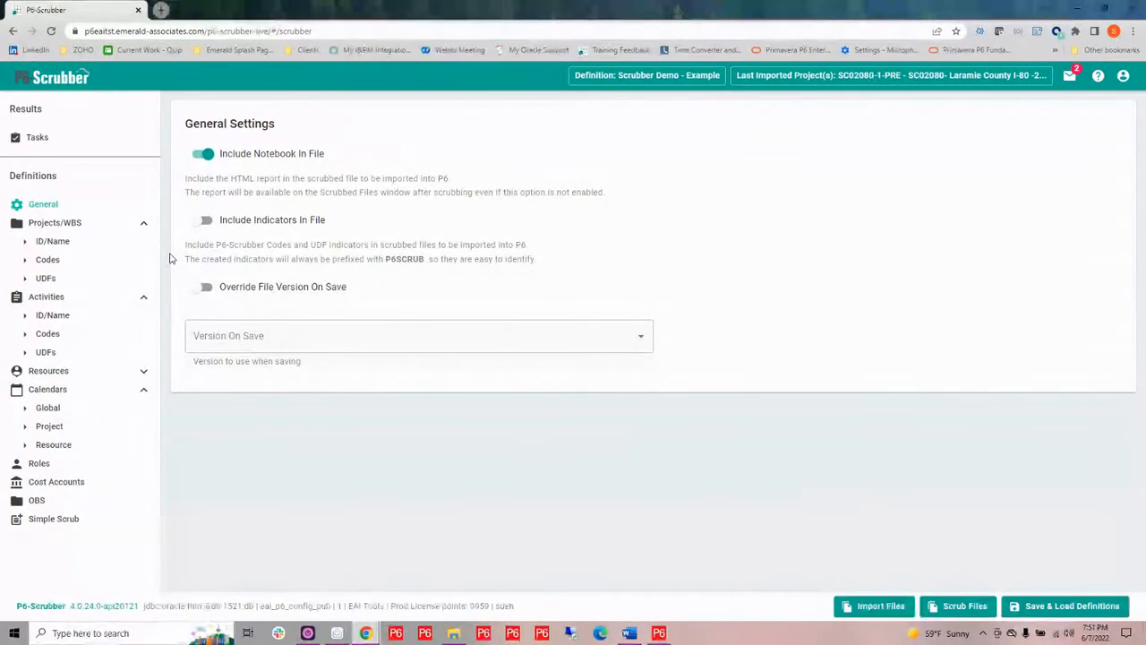
Enable Override File Version On Save and set the Version On Save to 19.12
{"action": "left_click", "coordinate": [202, 287]}
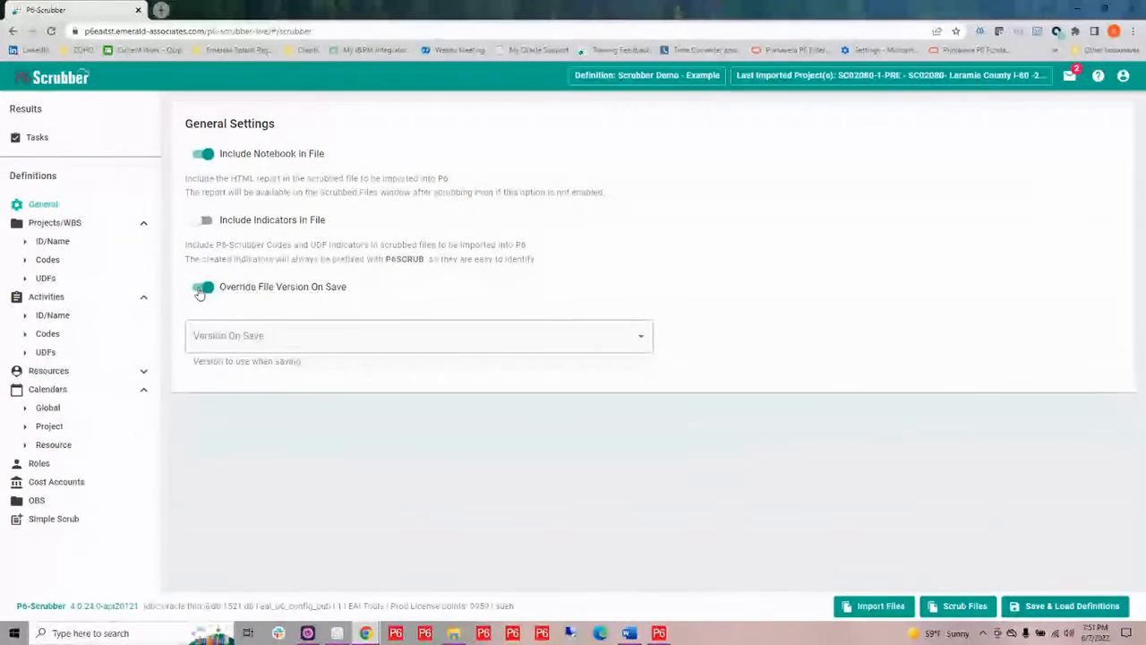
{"action": "left_click", "coordinate": [452, 341]}
{"action": "scroll", "coordinate": [383, 447], "scroll_direction": "down", "scroll_amount": 2}
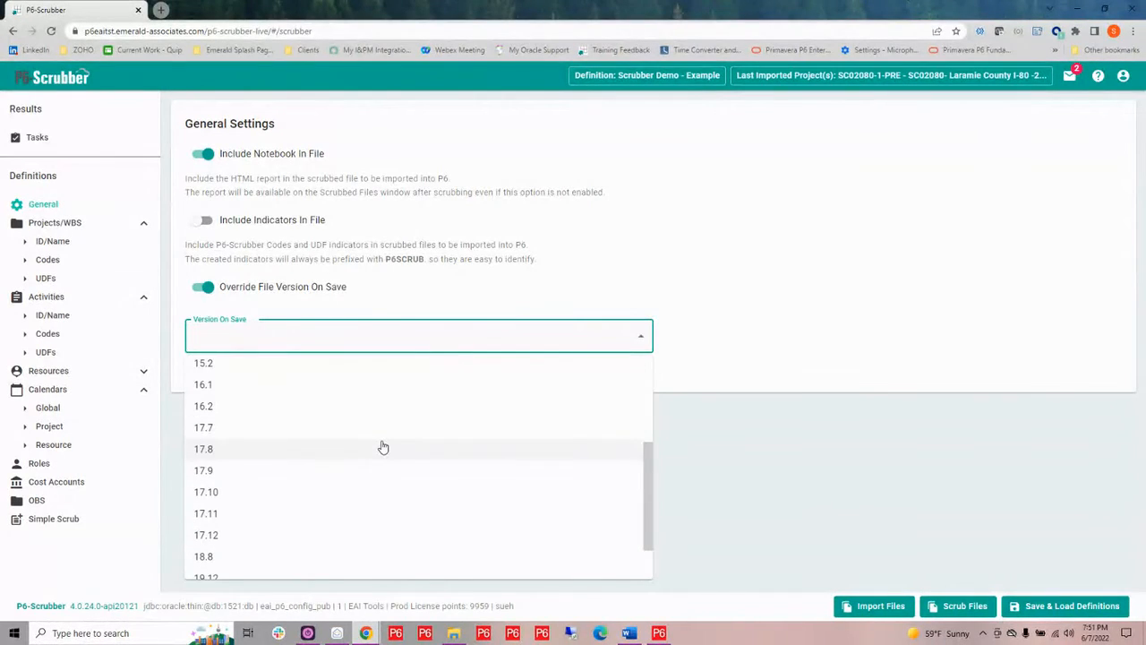
{"action": "scroll", "coordinate": [383, 447], "scroll_direction": "down", "scroll_amount": 2}
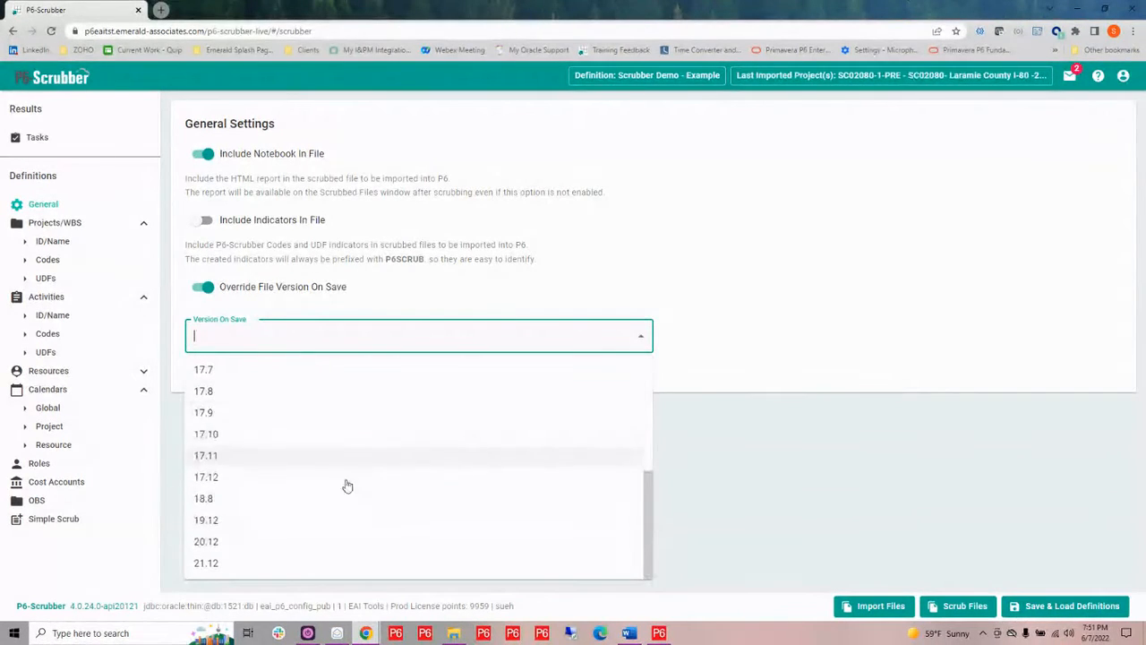
{"action": "left_click", "coordinate": [252, 522]}
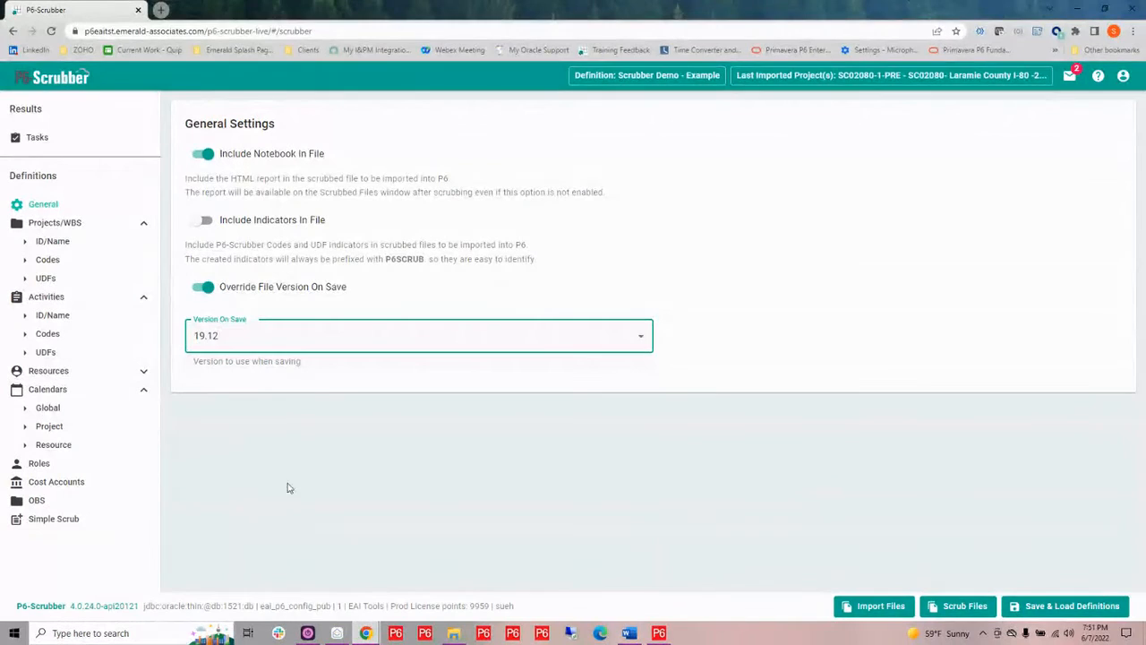